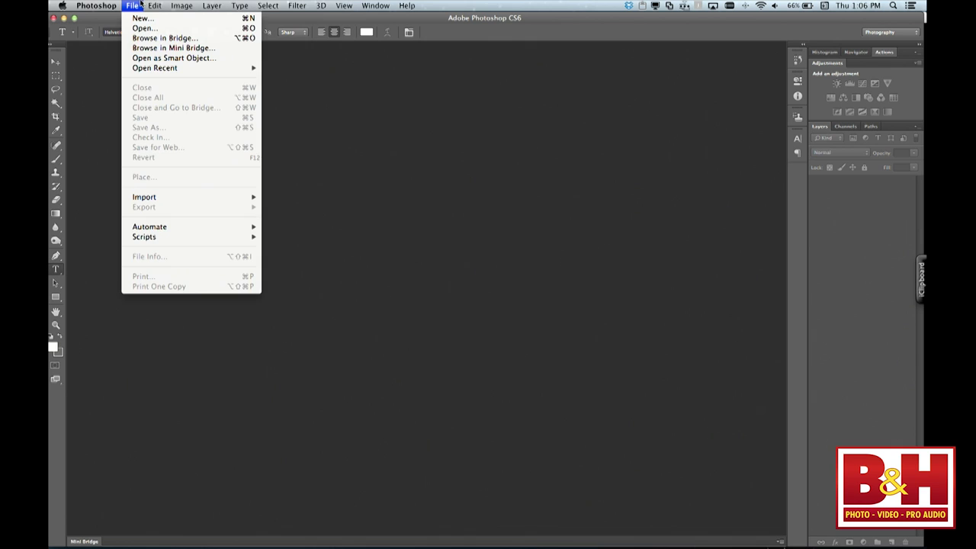
Open the onOne extension panel in Photoshop and dock it with the Adjustments panel
{"action": "mouse_move", "coordinate": [166, 226]}
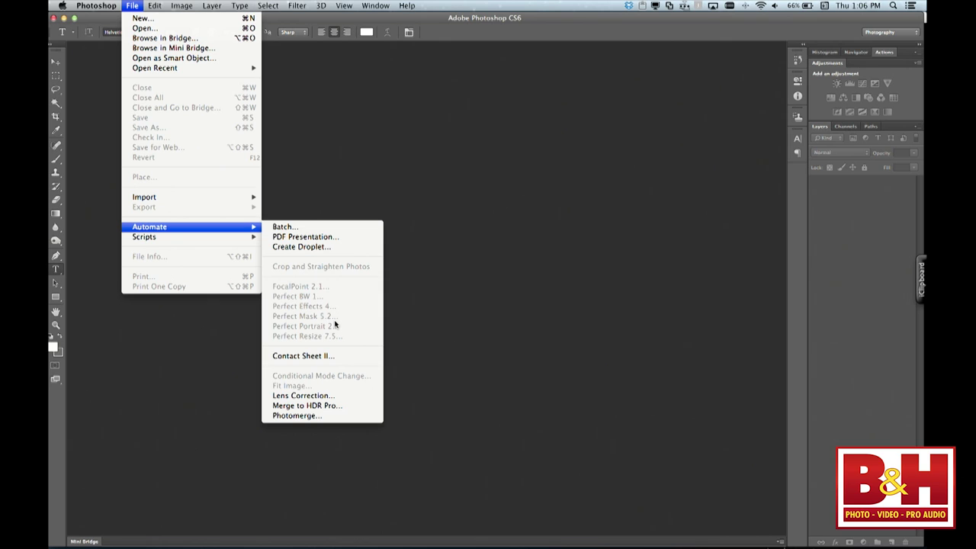
{"action": "mouse_move", "coordinate": [385, 4]}
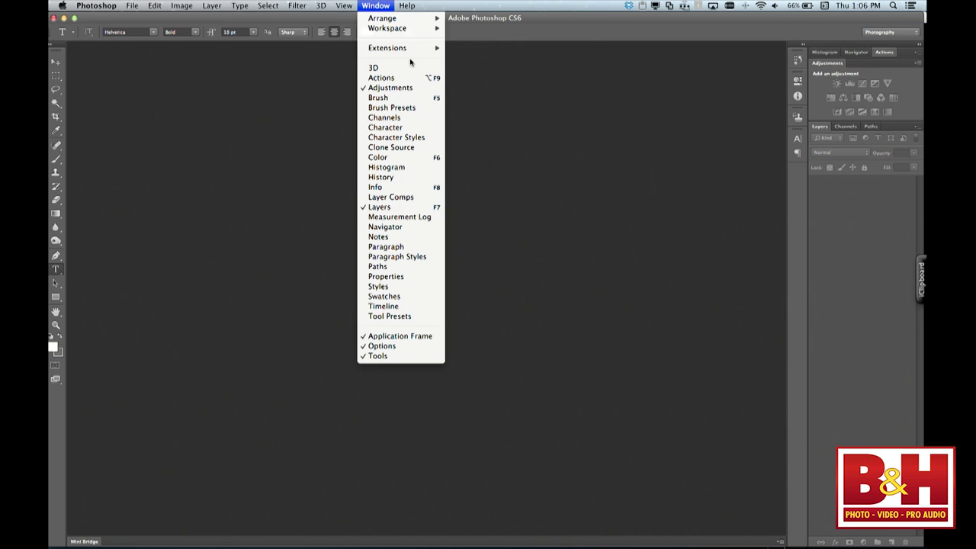
{"action": "mouse_move", "coordinate": [412, 48]}
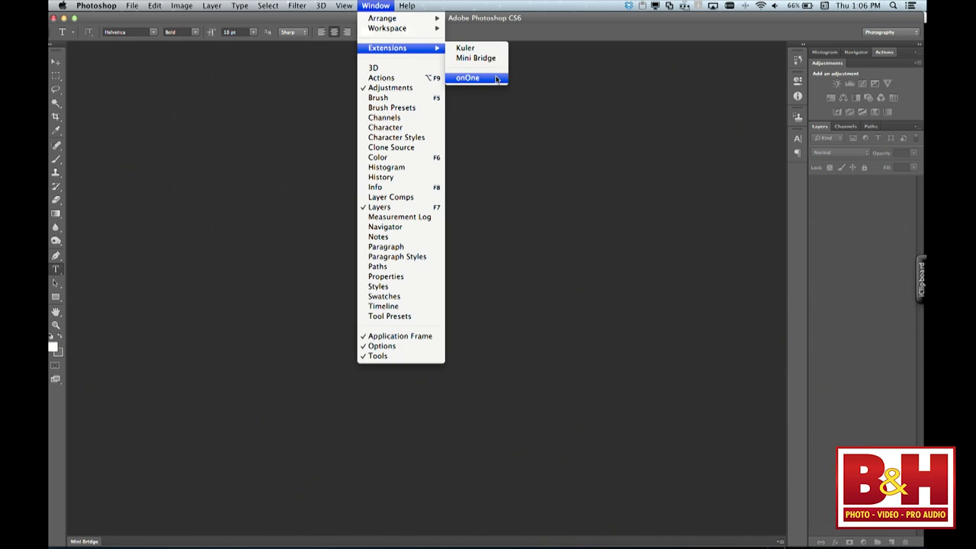
{"action": "left_click", "coordinate": [468, 77]}
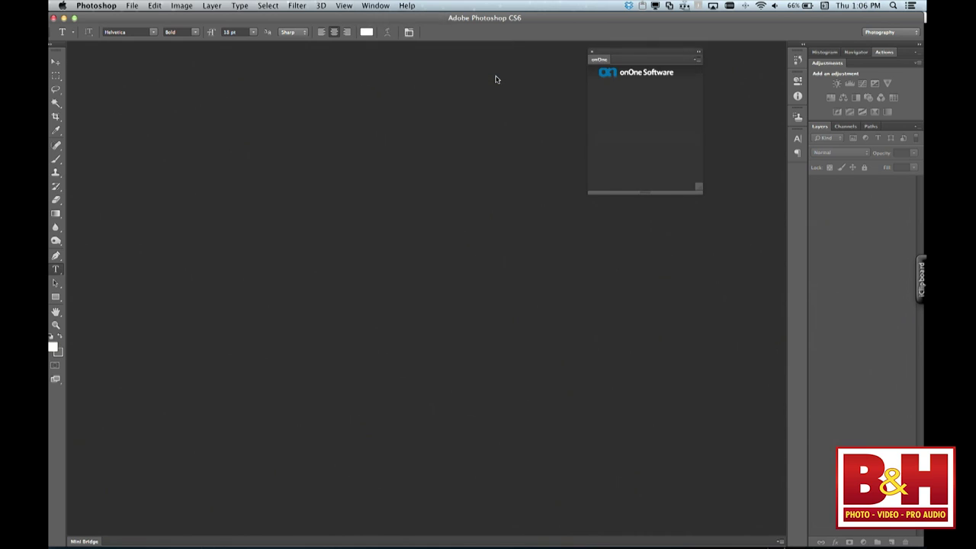
{"action": "left_click_drag", "start_coordinate": [594, 64], "coordinate": [871, 64]}
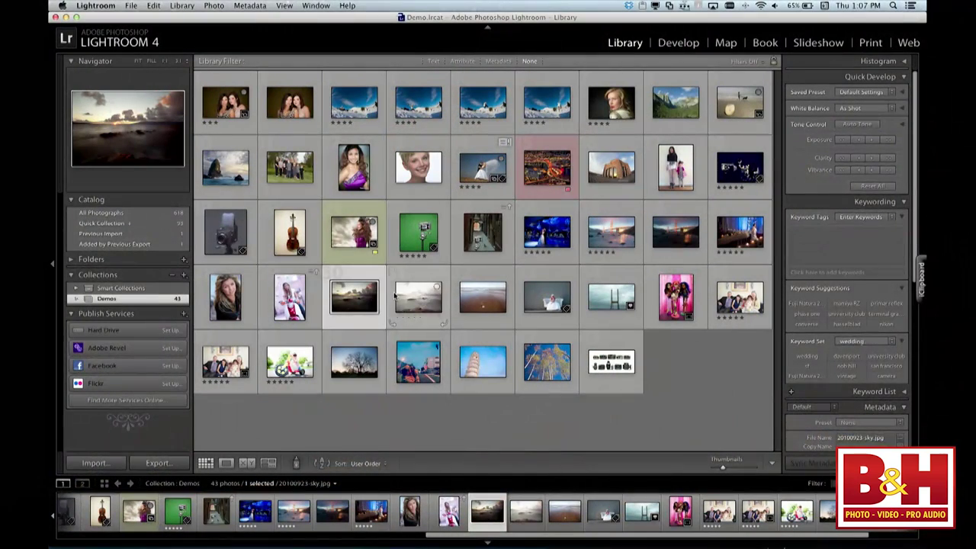
Switch to Lightroom, add the bright water exposure to the selected sky photo and open both in Perfect Layers 3
{"action": "left_click", "coordinate": [419, 296], "text": "super"}
{"action": "left_click", "coordinate": [139, 5]}
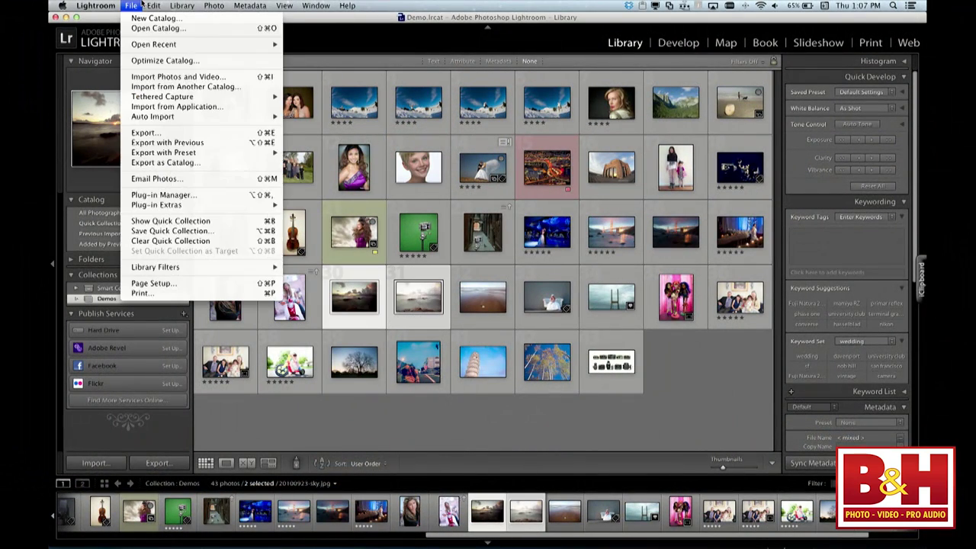
{"action": "mouse_move", "coordinate": [202, 207]}
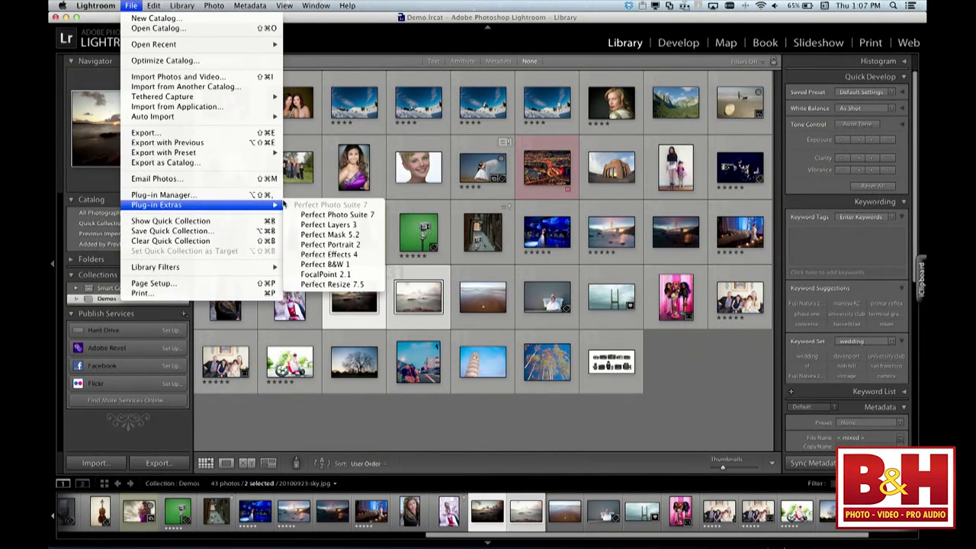
{"action": "left_click", "coordinate": [328, 226]}
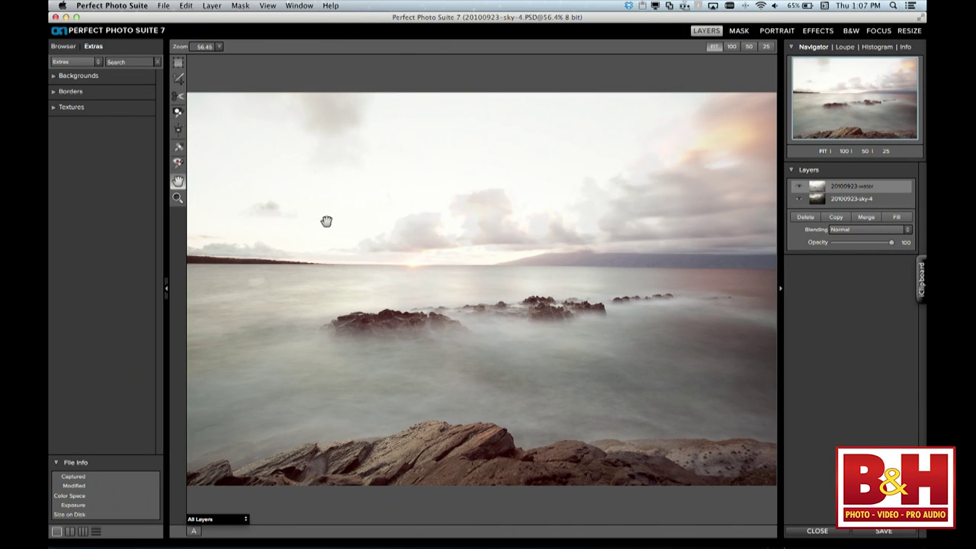
Compare the sky and water exposures by toggling the water layer's visibility, and look at the Browser and Extras content lists
{"action": "left_click", "coordinate": [798, 190]}
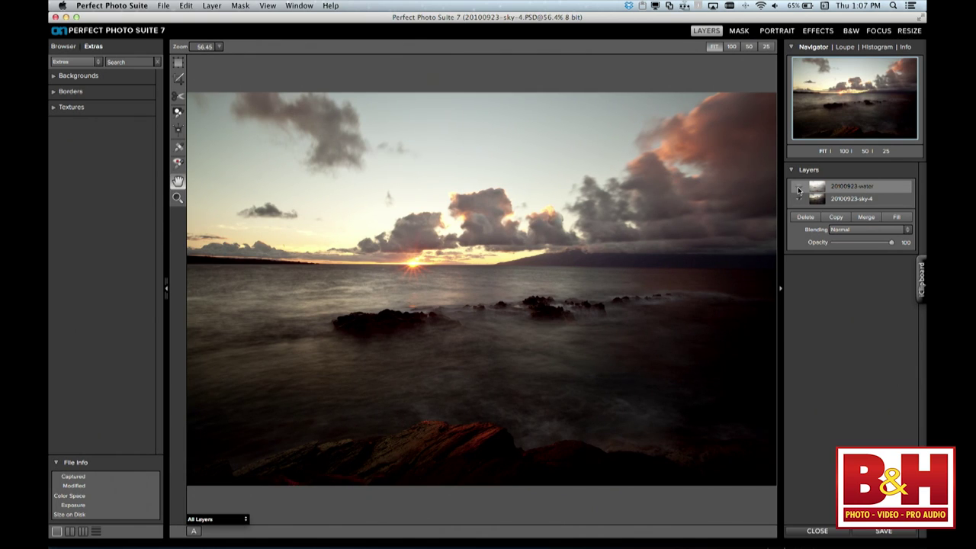
{"action": "left_click", "coordinate": [799, 189]}
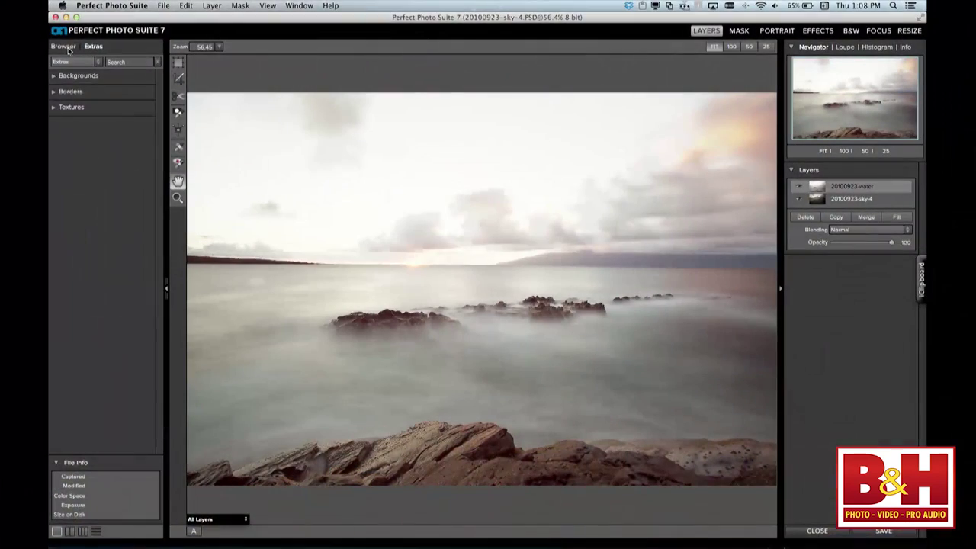
{"action": "left_click", "coordinate": [67, 48]}
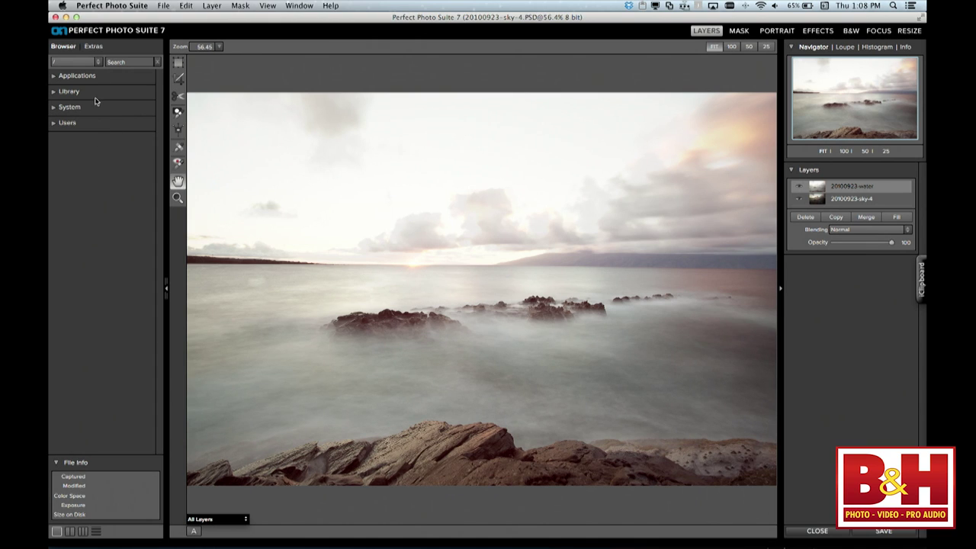
{"action": "left_click", "coordinate": [95, 47]}
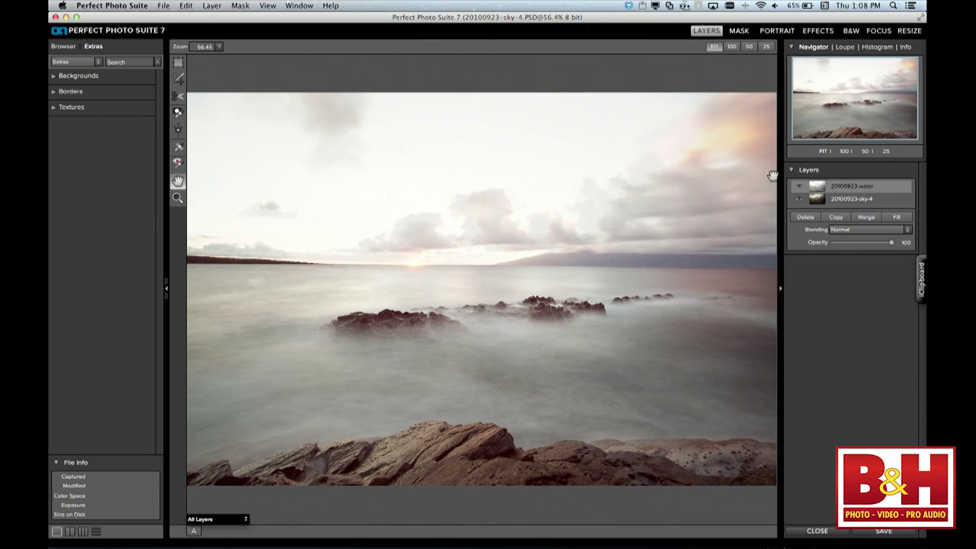
{"action": "left_click", "coordinate": [798, 189]}
{"action": "left_click", "coordinate": [798, 189]}
{"action": "left_click", "coordinate": [798, 189]}
{"action": "left_click", "coordinate": [799, 189]}
Mask the sky out of the water layer with a rectangular Masking Bug, using feather 47 and opacity 88
{"action": "left_click", "coordinate": [178, 130]}
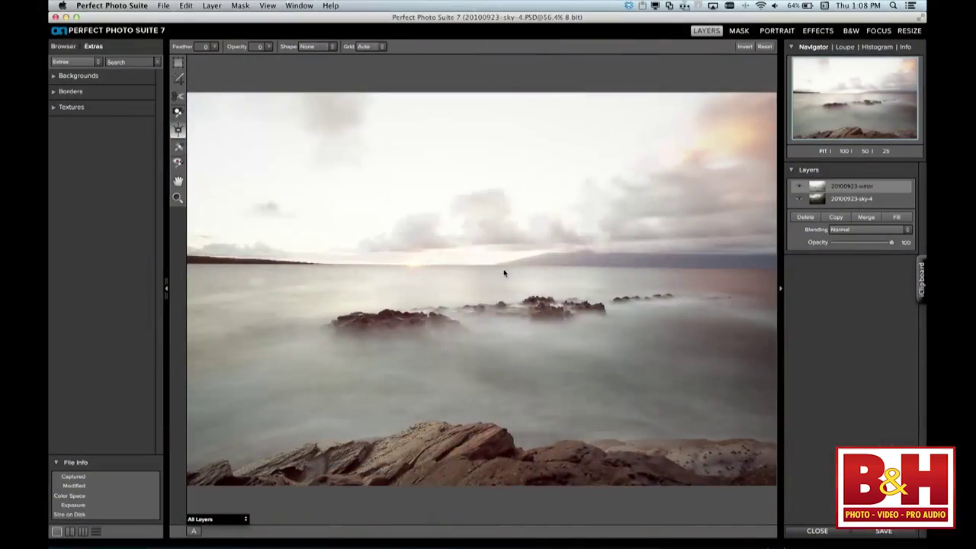
{"action": "left_click", "coordinate": [505, 268]}
{"action": "left_click_drag", "start_coordinate": [528, 270], "coordinate": [499, 186]}
{"action": "mouse_move", "coordinate": [443, 116]}
{"action": "left_mouse_down"}
{"action": "mouse_move", "coordinate": [476, 144]}
{"action": "mouse_move", "coordinate": [456, 120]}
{"action": "left_mouse_up"}
{"action": "left_click_drag", "start_coordinate": [566, 114], "coordinate": [545, 141]}
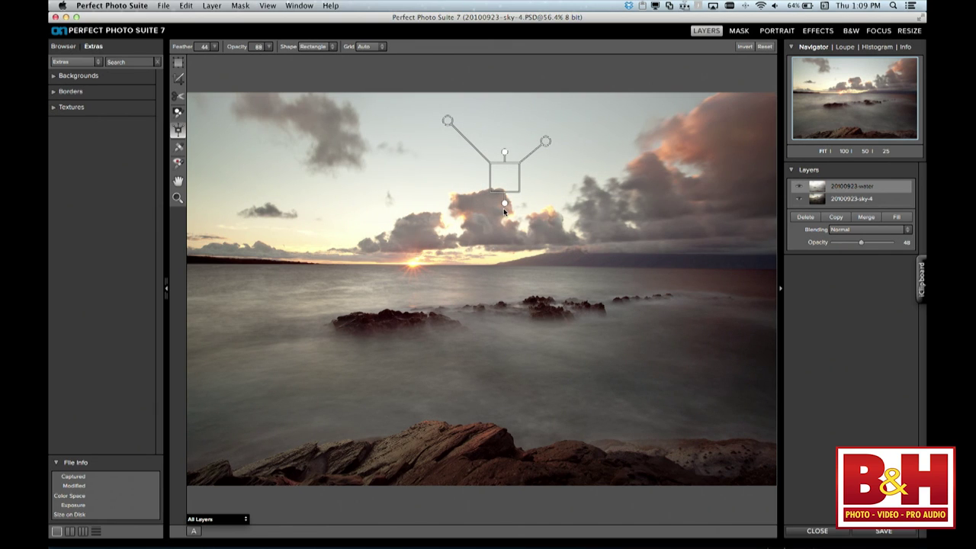
{"action": "left_click_drag", "start_coordinate": [504, 215], "coordinate": [504, 216]}
{"action": "left_click_drag", "start_coordinate": [546, 141], "coordinate": [561, 125]}
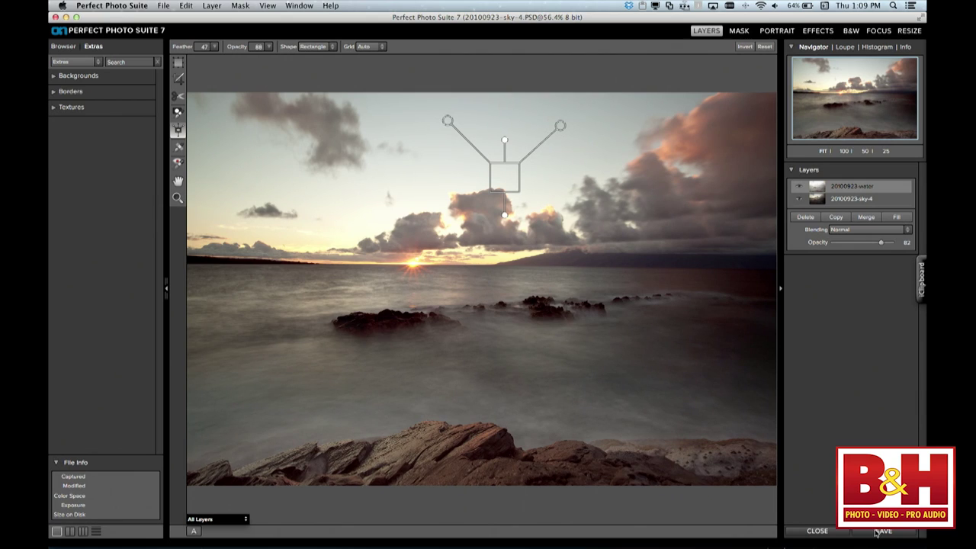
Save and close the seascape composite, view the resulting photo enlarged in Lightroom and return to the thumbnail grid
{"action": "left_click", "coordinate": [836, 534]}
{"action": "left_click", "coordinate": [563, 295]}
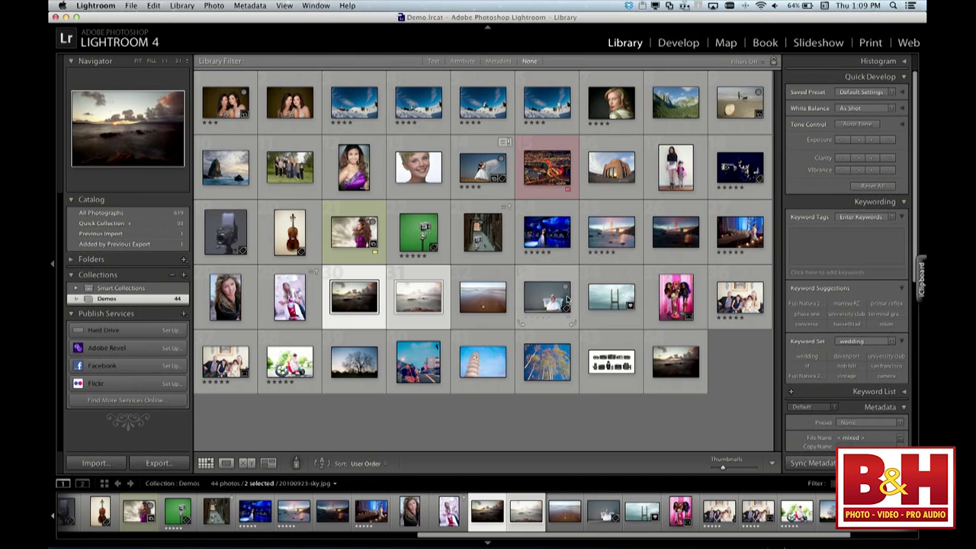
{"action": "double_click", "coordinate": [668, 353]}
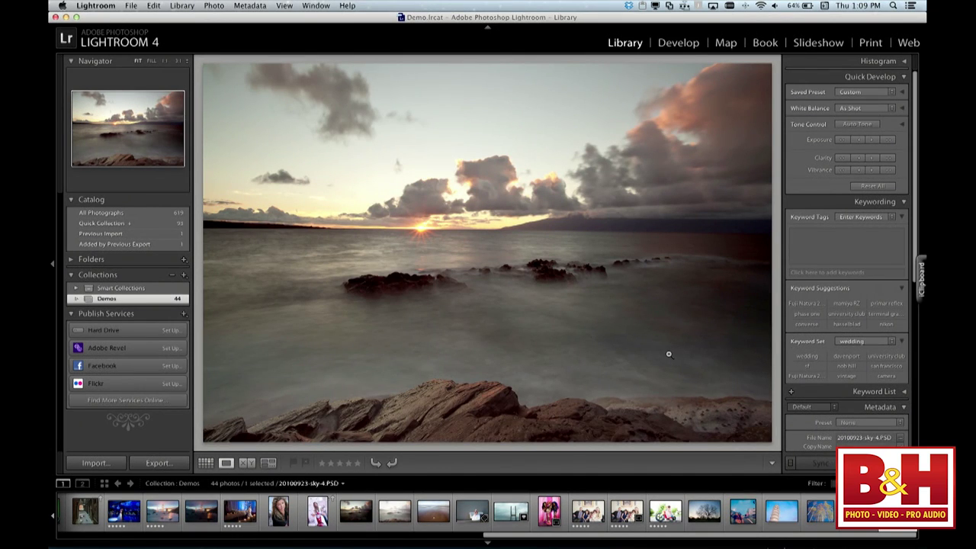
{"action": "double_click", "coordinate": [541, 280]}
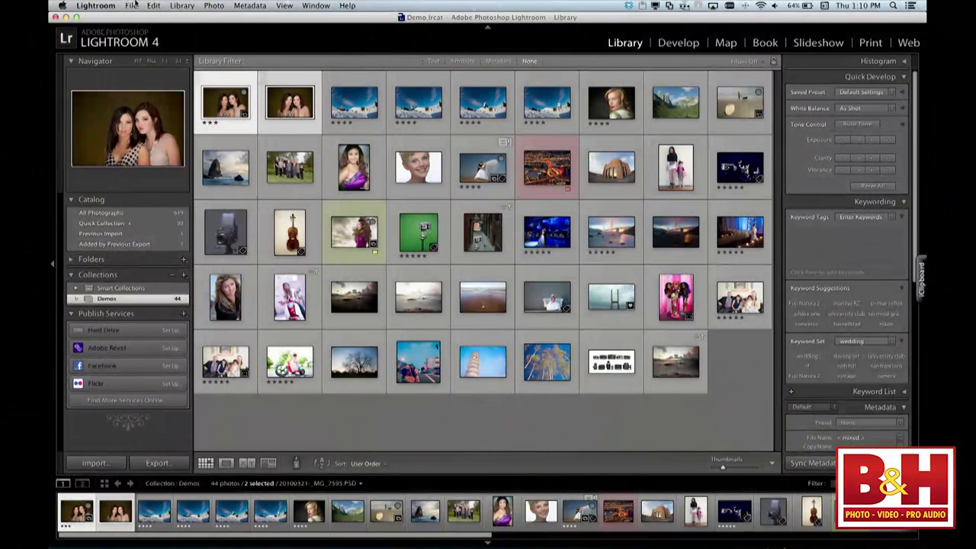
Open the two selected portraits of the women in Perfect Layers 3 and compare them by toggling the upper layer's visibility
{"action": "left_click", "coordinate": [136, 5]}
{"action": "mouse_move", "coordinate": [172, 205]}
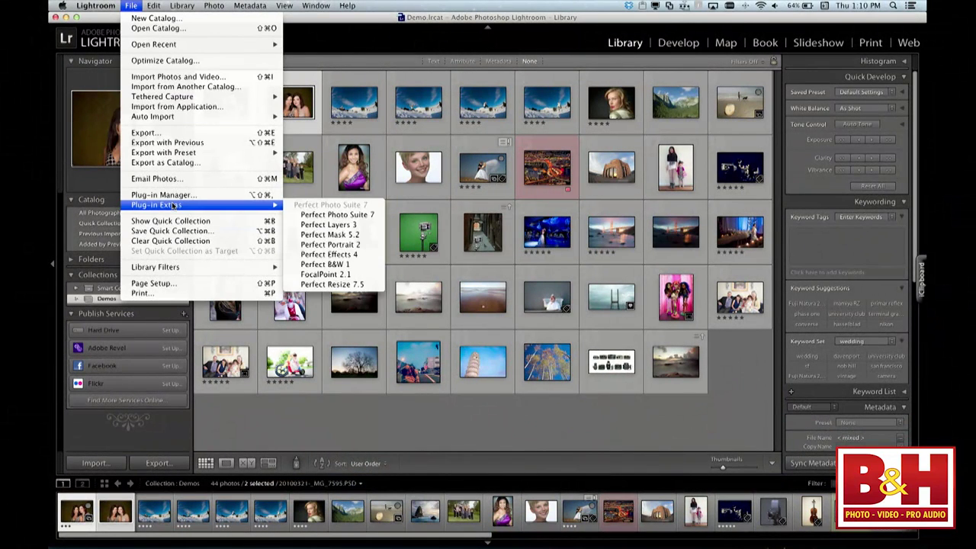
{"action": "left_click", "coordinate": [324, 225]}
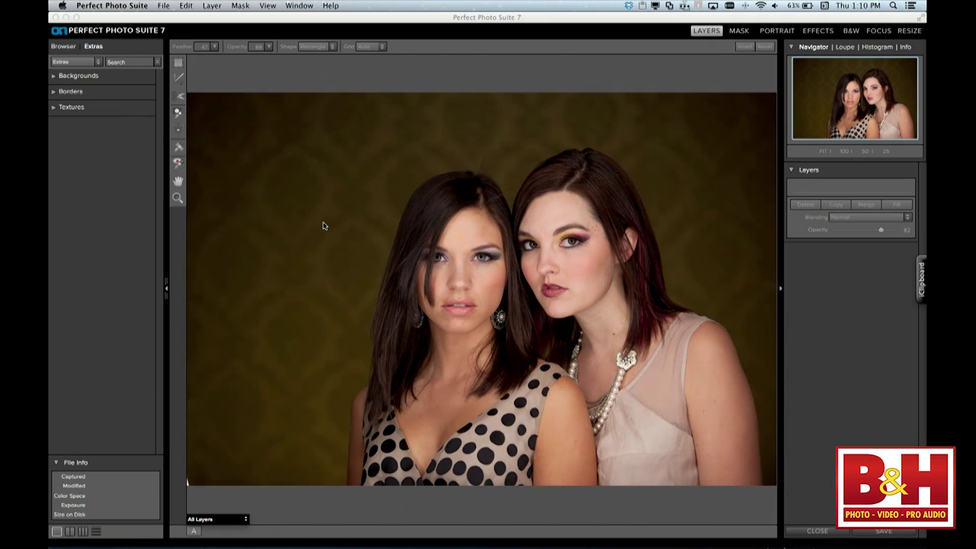
{"action": "left_click", "coordinate": [798, 187]}
{"action": "left_click", "coordinate": [798, 187]}
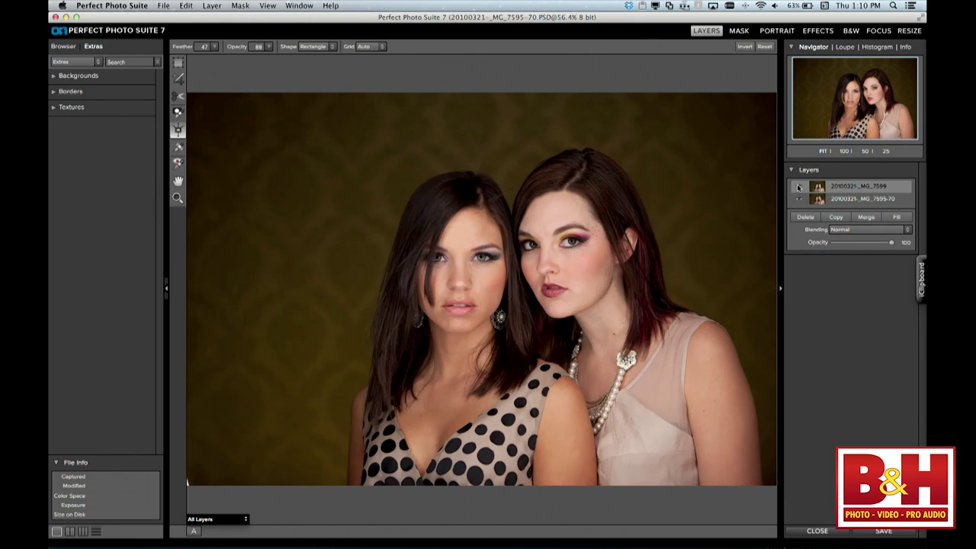
{"action": "left_click", "coordinate": [798, 187]}
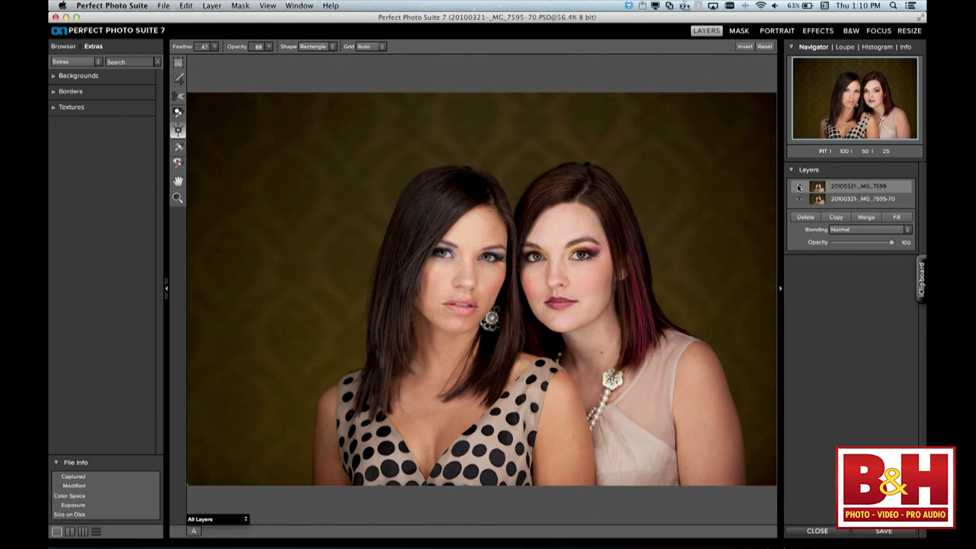
{"action": "left_click", "coordinate": [798, 188]}
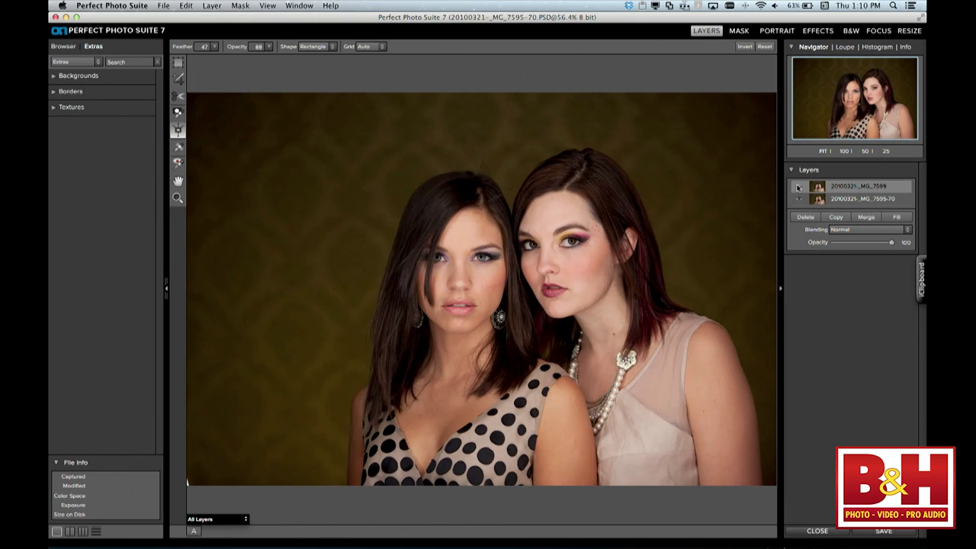
{"action": "left_click", "coordinate": [798, 188]}
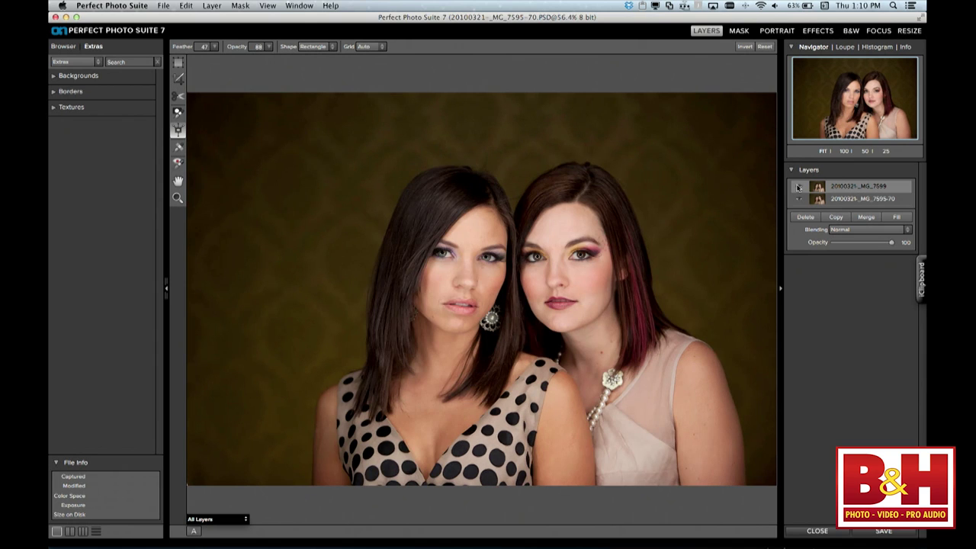
Set up the Masking Brush at size 400 with the upper portrait layer active
{"action": "left_click", "coordinate": [180, 113]}
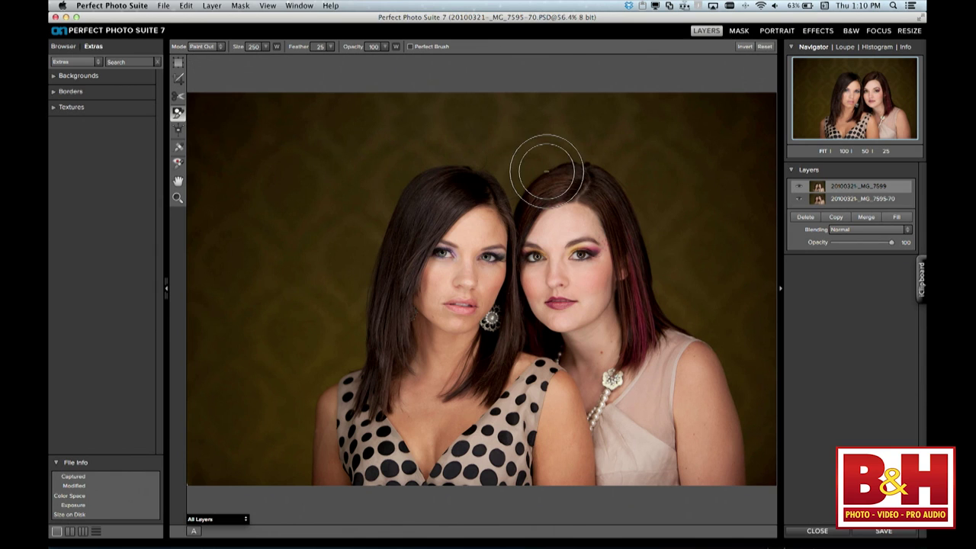
{"action": "key", "text": "bracketright"}
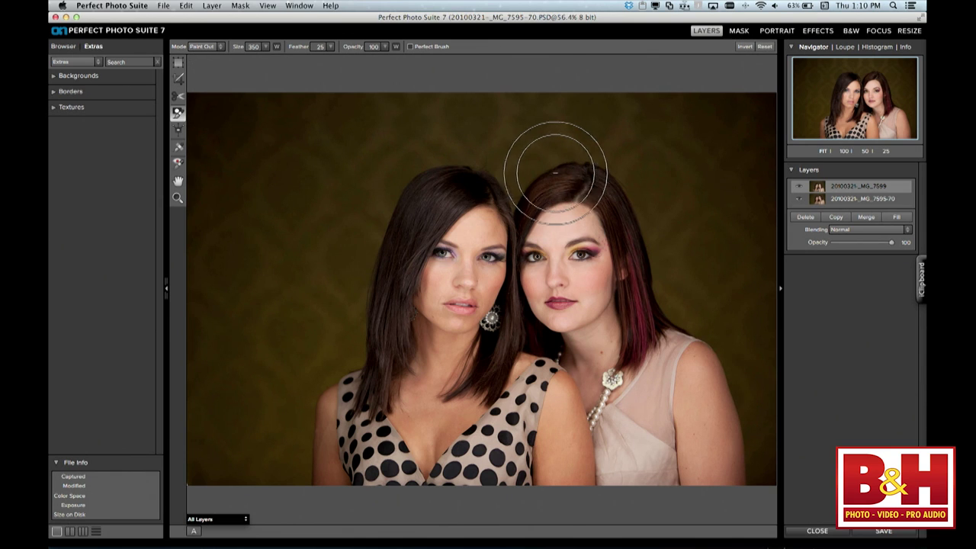
{"action": "left_click", "coordinate": [859, 201]}
{"action": "left_click", "coordinate": [857, 188]}
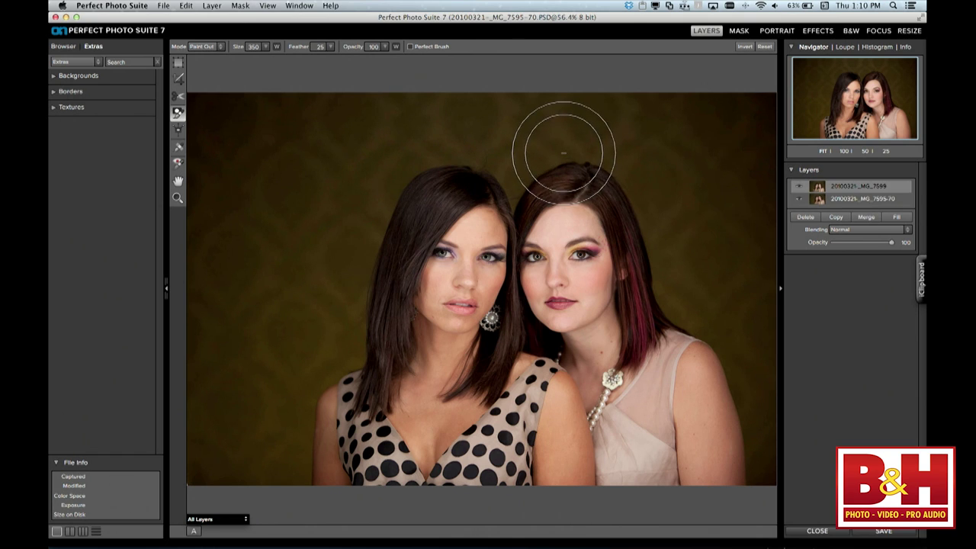
{"action": "key", "text": "bracketright"}
{"action": "key", "text": "bracketright"}
{"action": "key", "text": "bracketright"}
{"action": "key", "text": "bracketright"}
{"action": "key", "text": "bracketright"}
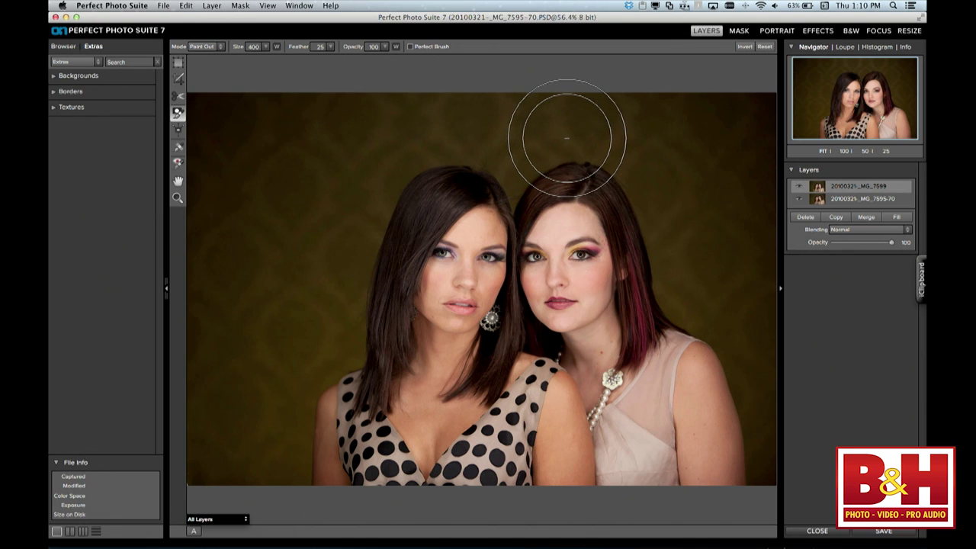
Try the brush's Paint In mode, return to Paint Out and mask away the red-haired woman on the upper portrait layer
{"action": "key", "text": "x"}
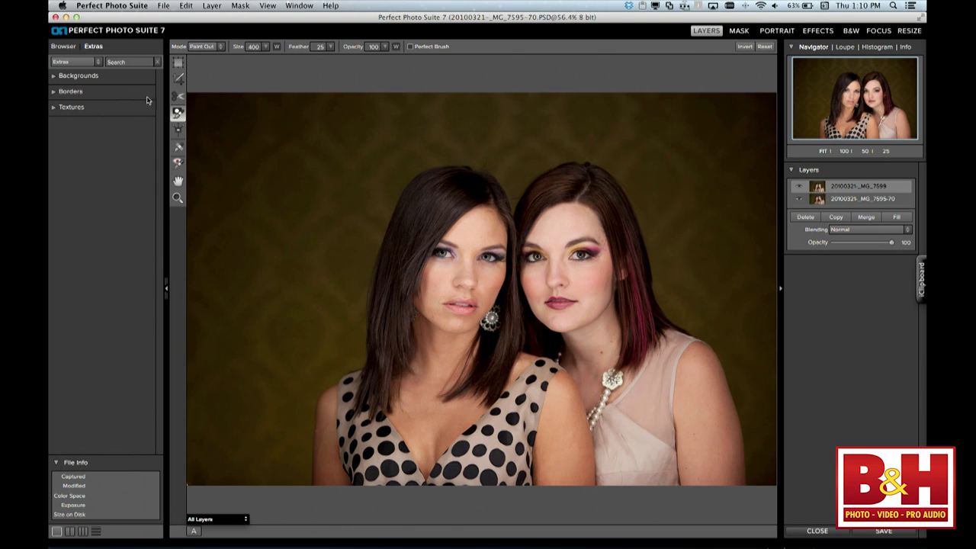
{"action": "left_click", "coordinate": [202, 46]}
{"action": "left_click", "coordinate": [207, 57]}
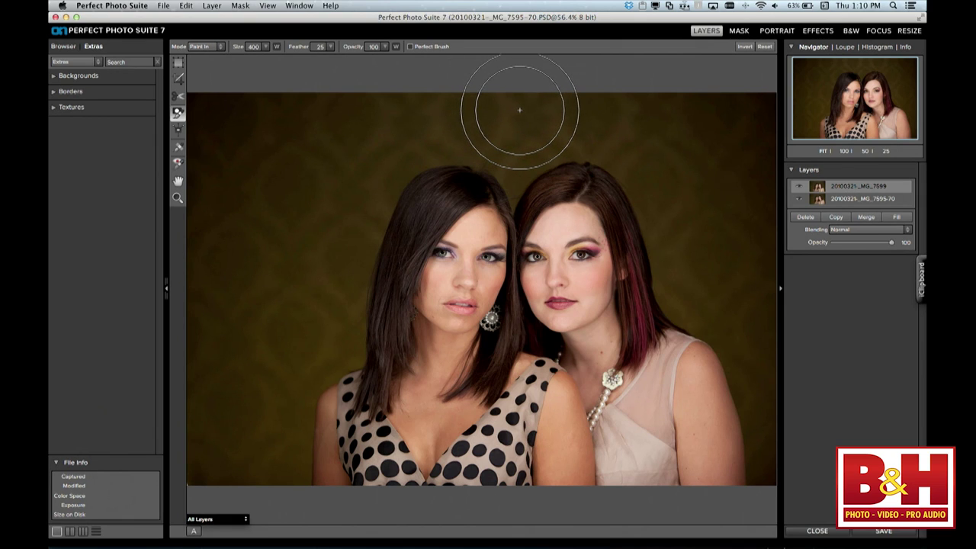
{"action": "mouse_move", "coordinate": [569, 114]}
{"action": "left_mouse_down"}
{"action": "mouse_move", "coordinate": [560, 196]}
{"action": "mouse_move", "coordinate": [569, 291]}
{"action": "mouse_move", "coordinate": [617, 337]}
{"action": "mouse_move", "coordinate": [670, 458]}
{"action": "left_mouse_up"}
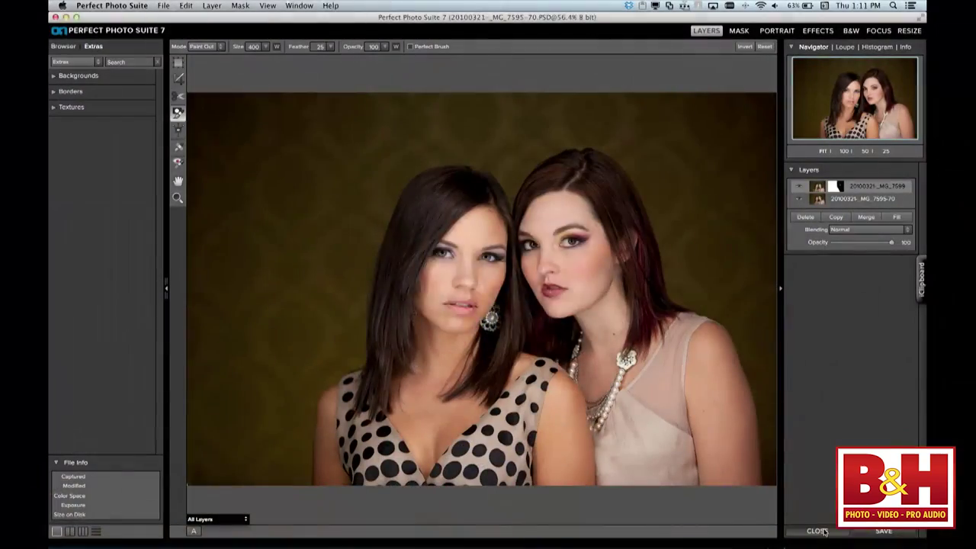
Close and save the portrait composite, and open the new composite from Lightroom in Adobe Photoshop CS6
{"action": "left_click", "coordinate": [817, 531]}
{"action": "left_click", "coordinate": [561, 303]}
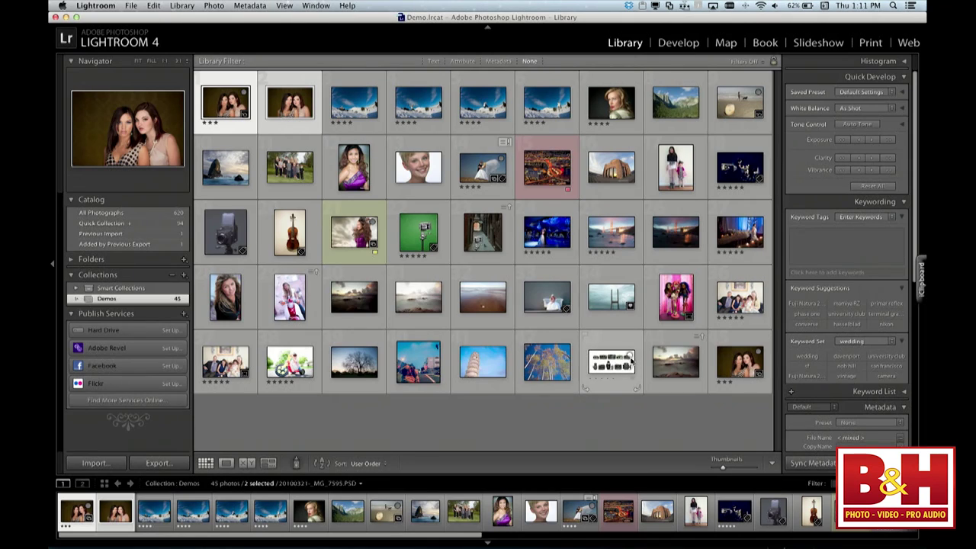
{"action": "left_click", "coordinate": [733, 369]}
{"action": "right_click", "coordinate": [733, 368]}
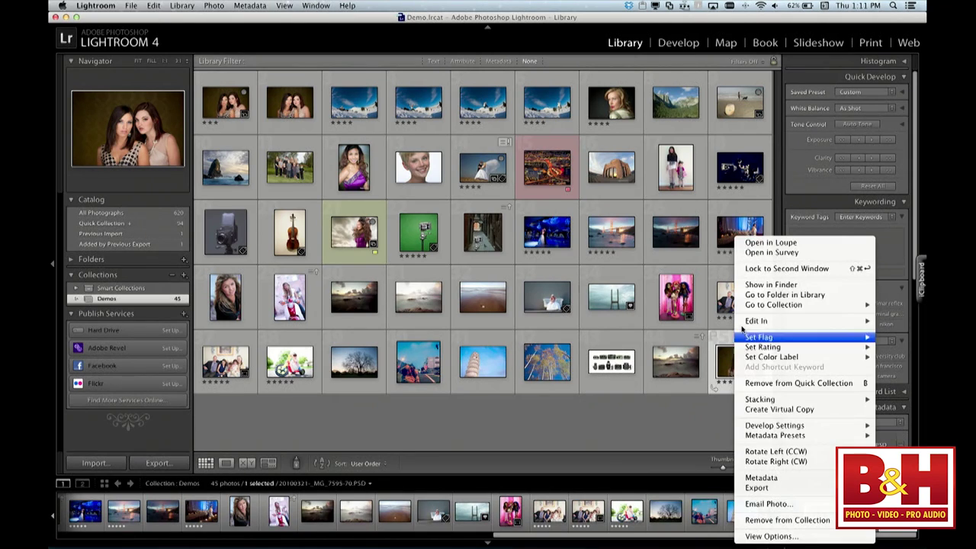
{"action": "mouse_move", "coordinate": [755, 321]}
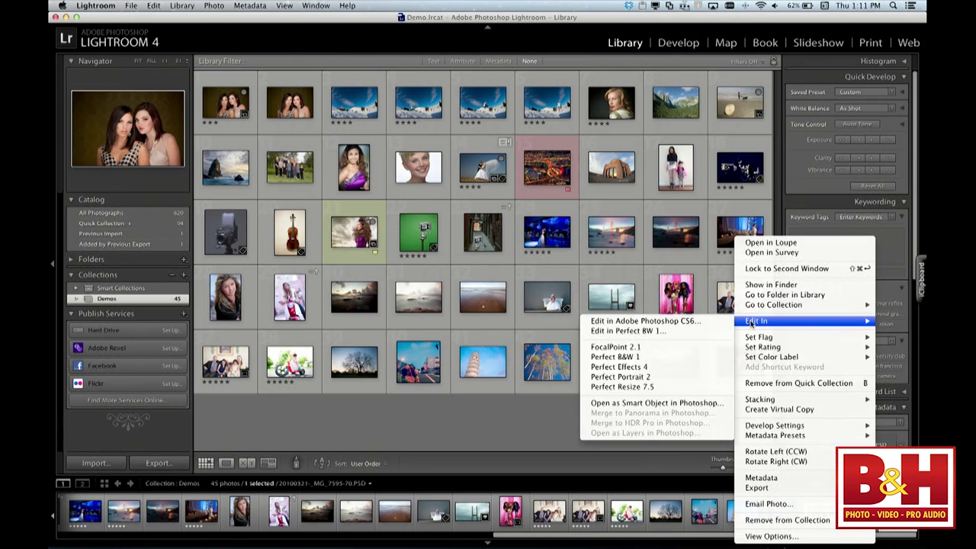
{"action": "left_click", "coordinate": [710, 321]}
{"action": "left_click", "coordinate": [565, 343]}
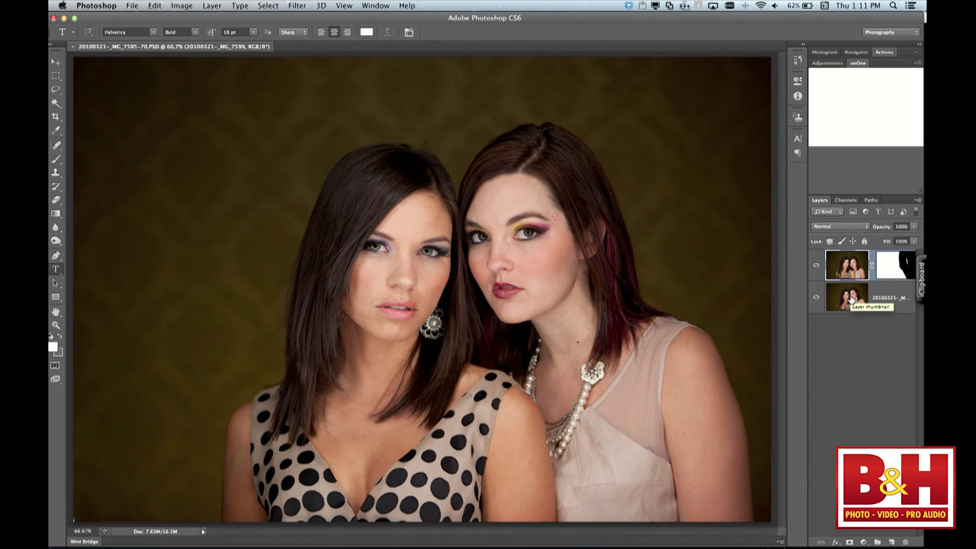
Switch to Lightroom and open the four blue-sky snowboarder photos together in Perfect Layers 3
{"action": "left_click", "coordinate": [907, 265]}
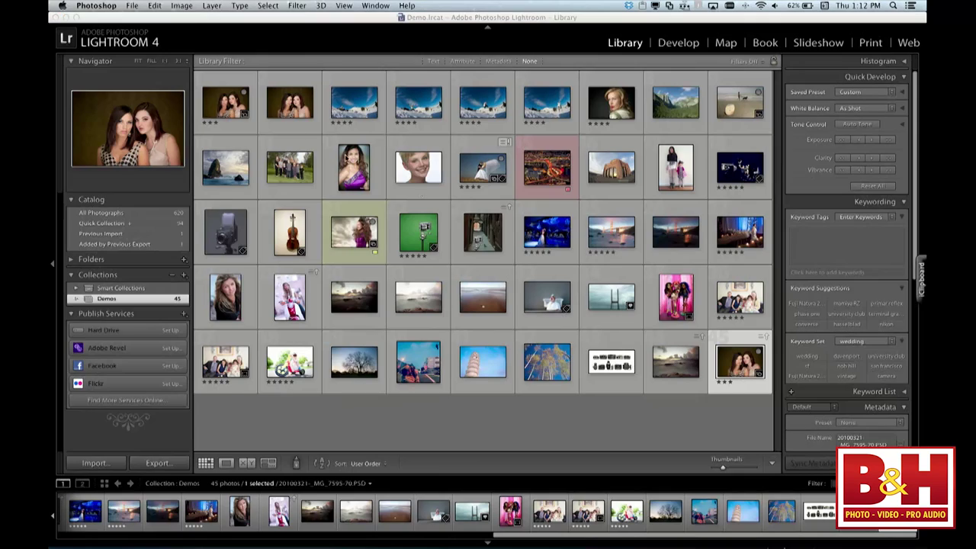
{"action": "key", "text": "super+Tab"}
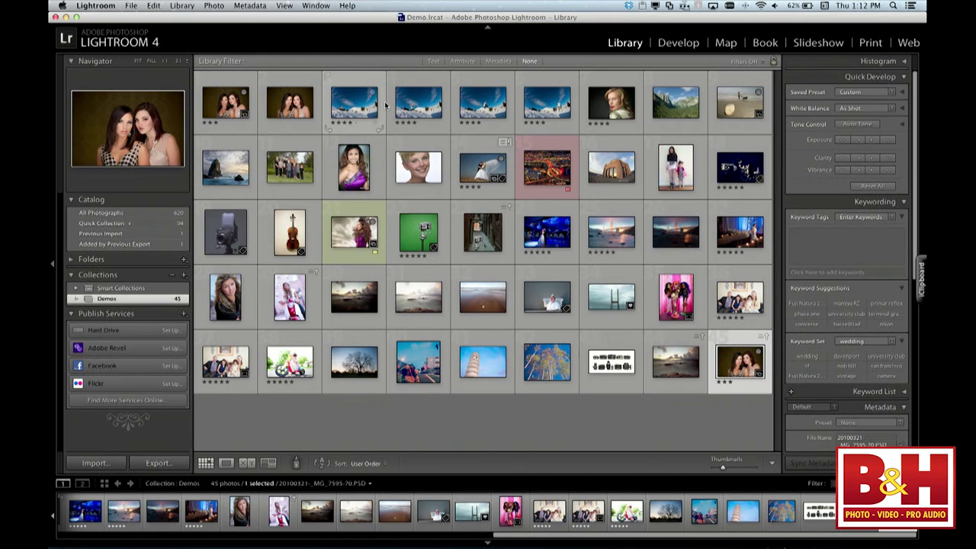
{"action": "left_click", "coordinate": [371, 108]}
{"action": "left_click", "coordinate": [550, 109], "text": "shift"}
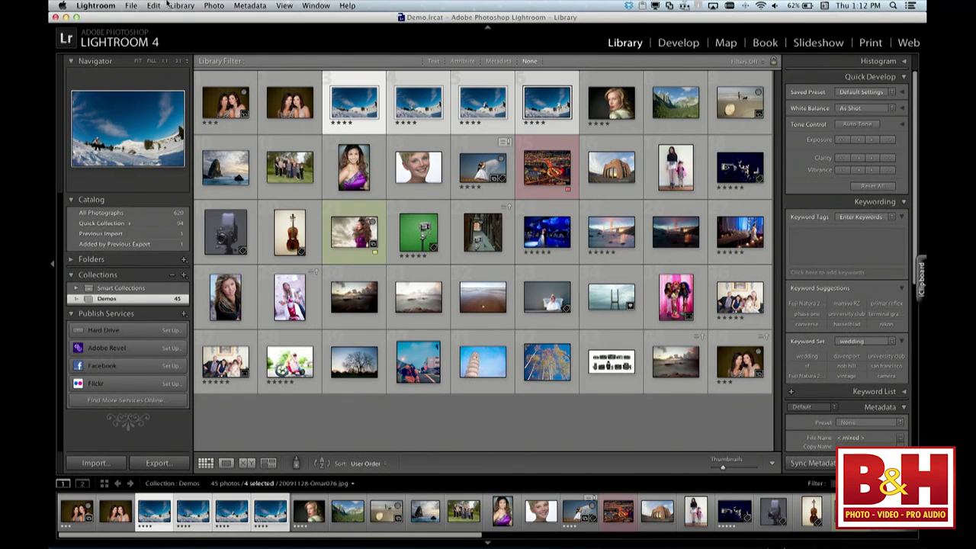
{"action": "left_click", "coordinate": [138, 6]}
{"action": "mouse_move", "coordinate": [205, 206]}
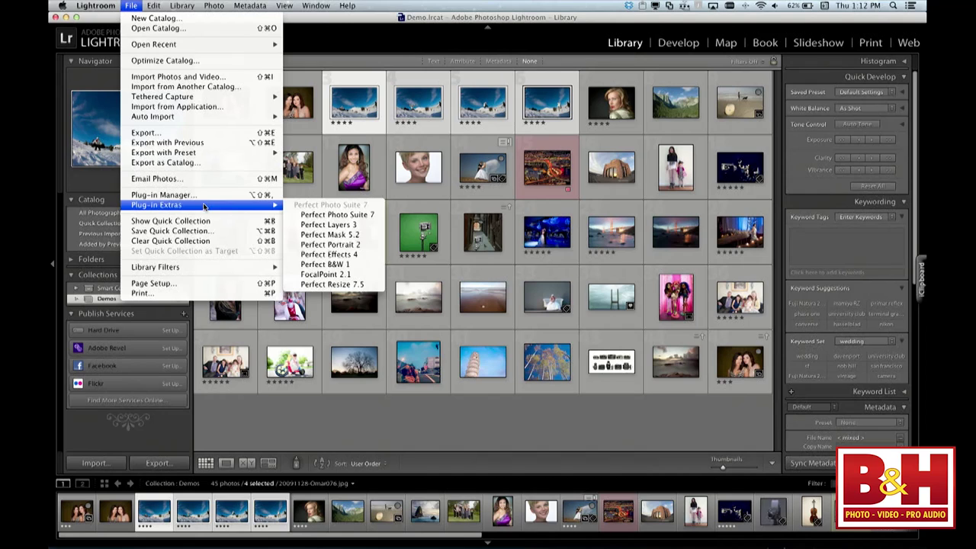
{"action": "left_click", "coordinate": [318, 224]}
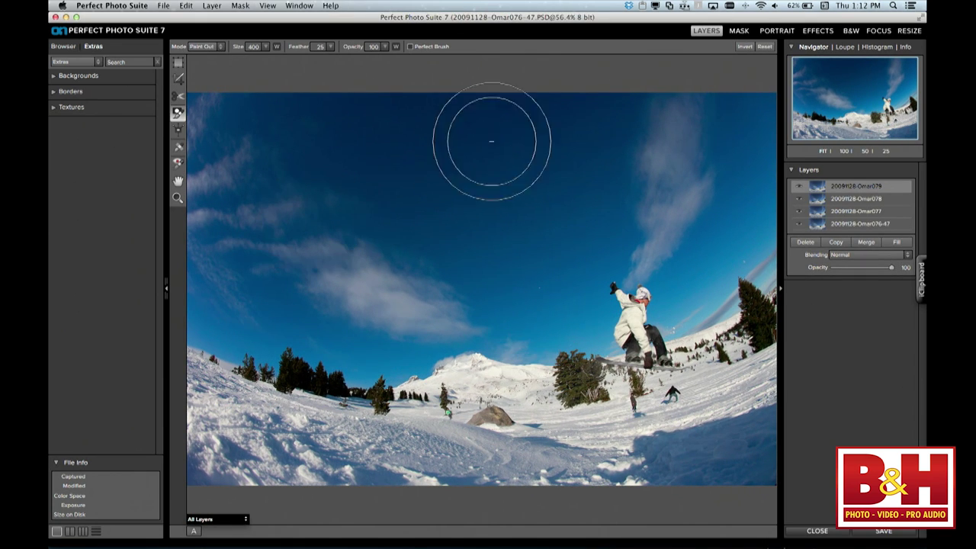
Compare the snowboarder's position on each of the four layers by toggling the visibility of the upper three
{"action": "left_click", "coordinate": [800, 186]}
{"action": "left_click", "coordinate": [799, 198]}
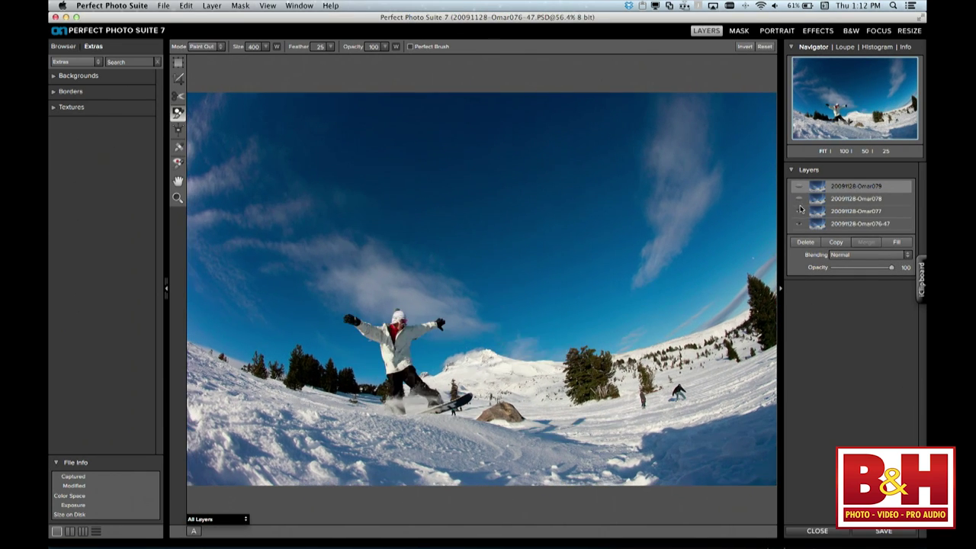
{"action": "left_click", "coordinate": [799, 211]}
{"action": "left_click", "coordinate": [799, 199]}
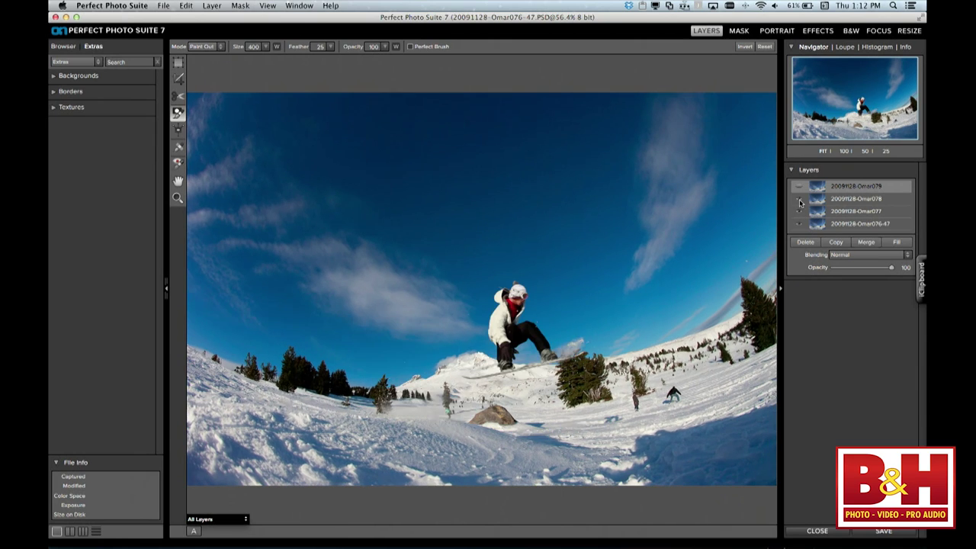
{"action": "left_click", "coordinate": [799, 189]}
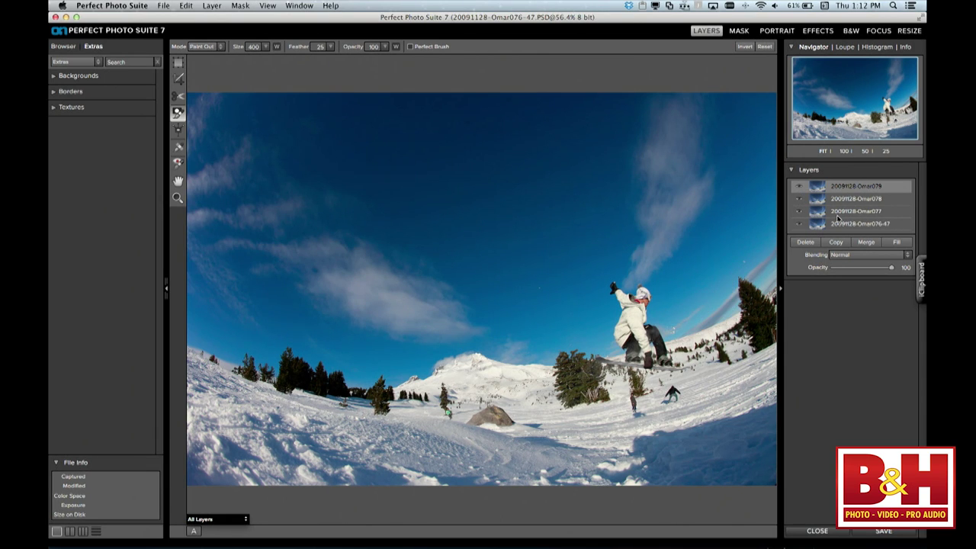
Set the Masking Brush size to 200, paint out the snowboarder on the top layer and invert its mask
{"action": "key", "text": "bracketleft"}
{"action": "key", "text": "bracketleft"}
{"action": "mouse_move", "coordinate": [623, 288]}
{"action": "left_mouse_down"}
{"action": "mouse_move", "coordinate": [642, 323]}
{"action": "mouse_move", "coordinate": [615, 354]}
{"action": "mouse_move", "coordinate": [648, 357]}
{"action": "mouse_move", "coordinate": [662, 328]}
{"action": "left_mouse_up"}
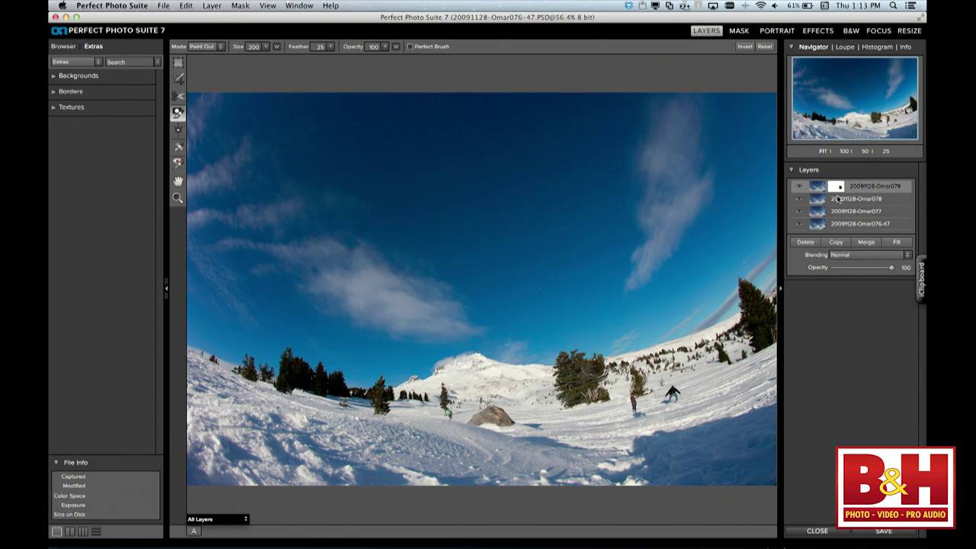
{"action": "left_click", "coordinate": [743, 47]}
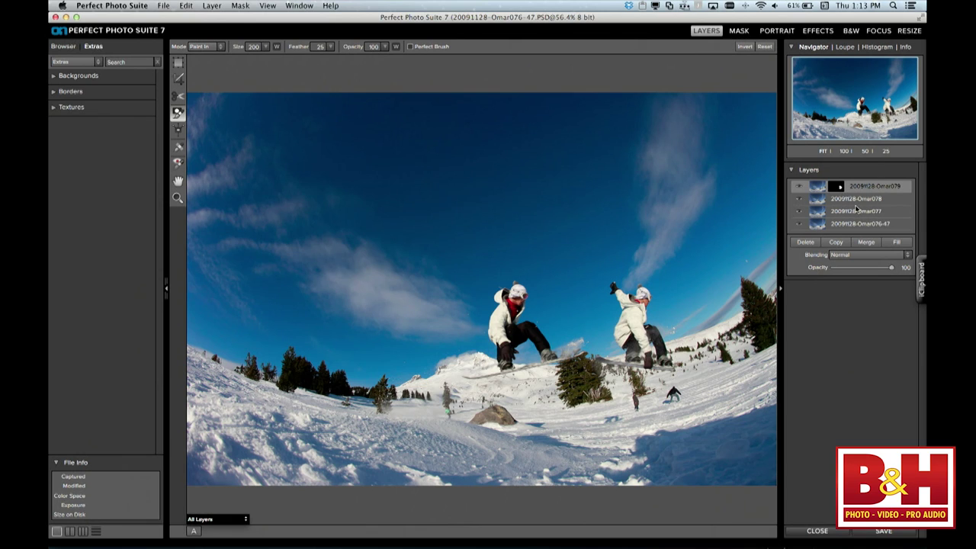
Paint out the snowboarder on the second layer from the top and invert that layer's mask
{"action": "left_click", "coordinate": [856, 200]}
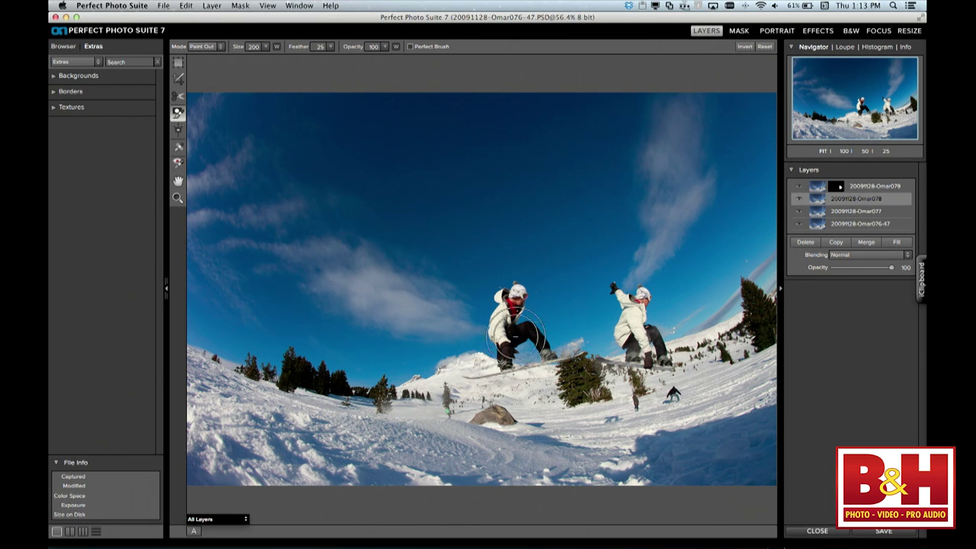
{"action": "mouse_move", "coordinate": [532, 296]}
{"action": "left_mouse_down"}
{"action": "mouse_move", "coordinate": [523, 289]}
{"action": "mouse_move", "coordinate": [481, 369]}
{"action": "mouse_move", "coordinate": [523, 370]}
{"action": "mouse_move", "coordinate": [558, 353]}
{"action": "mouse_move", "coordinate": [544, 326]}
{"action": "mouse_move", "coordinate": [567, 307]}
{"action": "left_mouse_up"}
{"action": "left_click", "coordinate": [749, 47]}
Isolate the snowboarder on the third layer with a painted, inverted mask, and crop the composite to a wide panorama around all four riders
{"action": "left_click", "coordinate": [852, 211]}
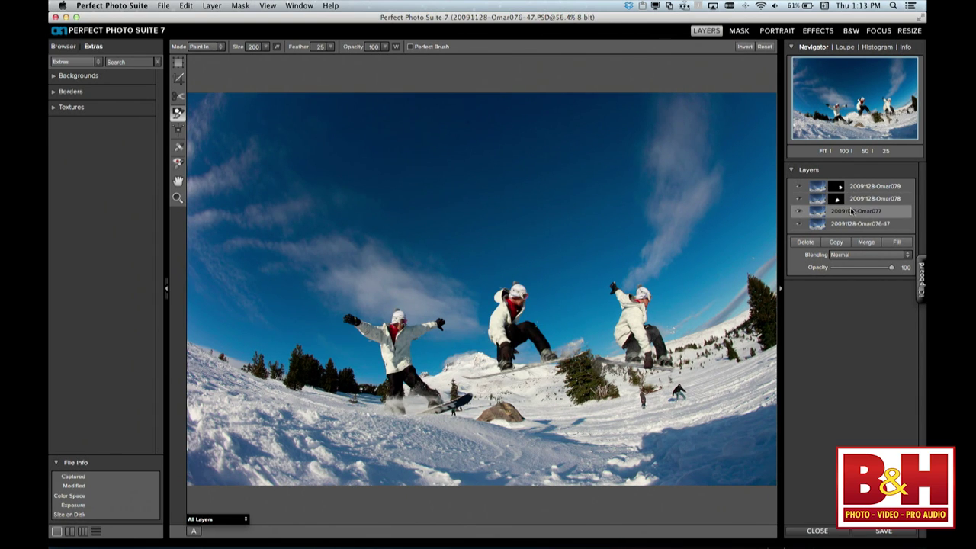
{"action": "mouse_move", "coordinate": [425, 320]}
{"action": "left_mouse_down"}
{"action": "mouse_move", "coordinate": [349, 322]}
{"action": "mouse_move", "coordinate": [392, 354]}
{"action": "mouse_move", "coordinate": [399, 387]}
{"action": "mouse_move", "coordinate": [424, 406]}
{"action": "mouse_move", "coordinate": [458, 399]}
{"action": "left_mouse_up"}
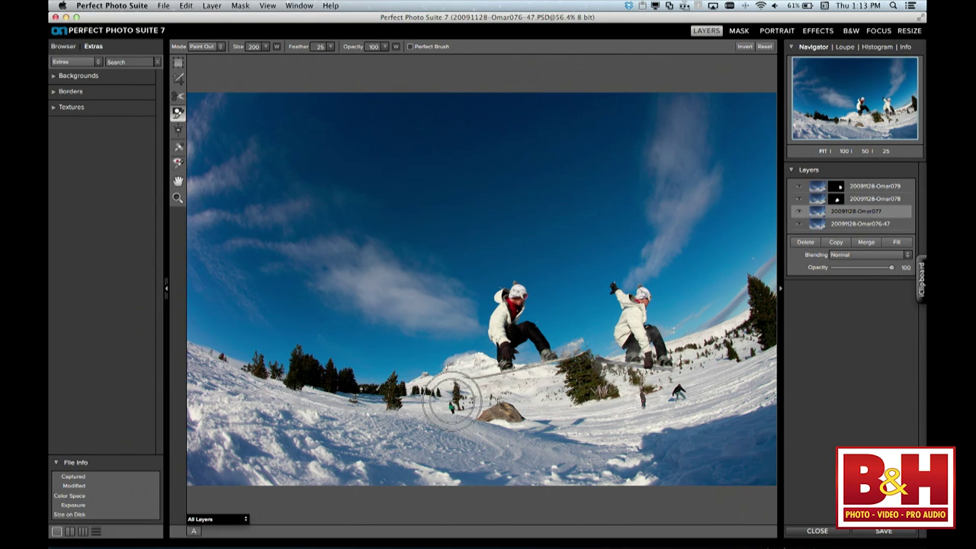
{"action": "left_click", "coordinate": [748, 49]}
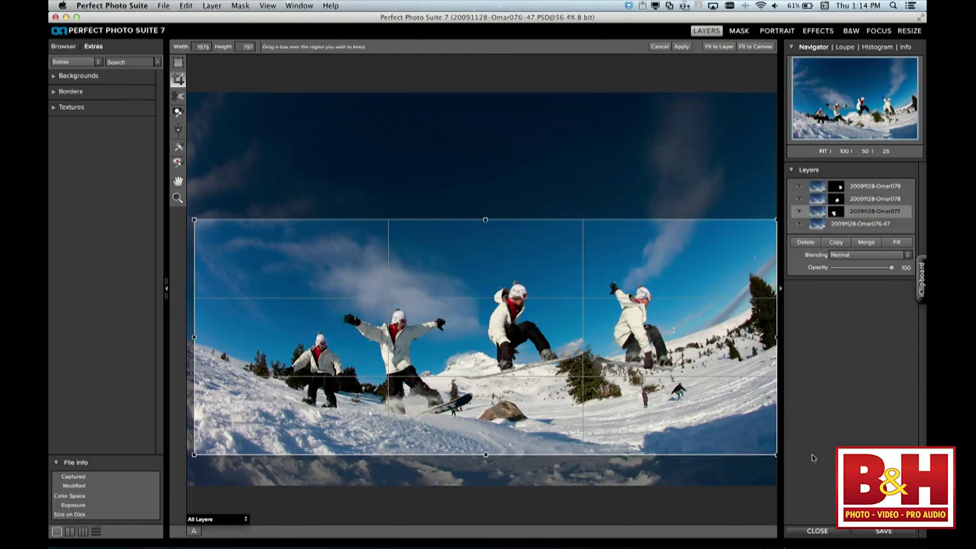
{"action": "key", "text": "Return"}
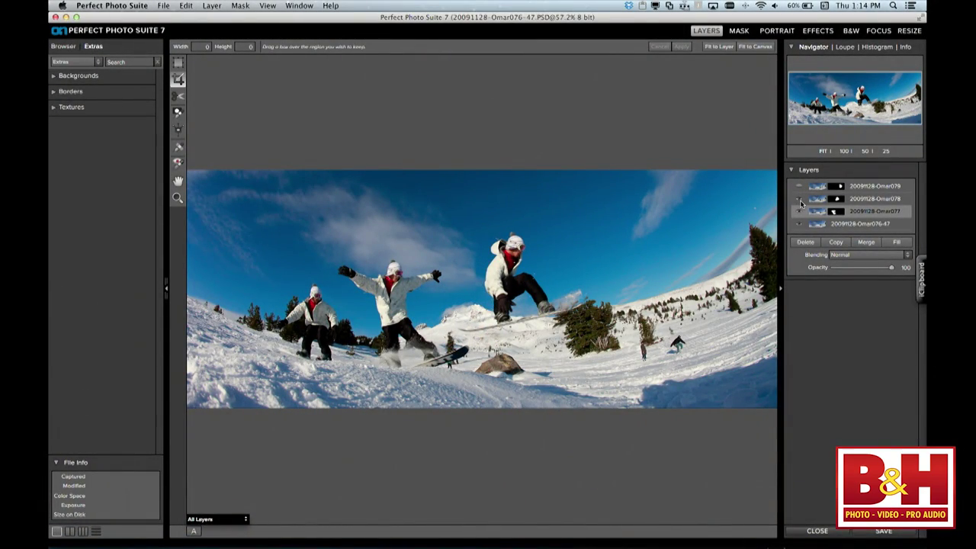
Hide the two upper snowboarder layers and invert the mask of the third layer with the Masking Brush active
{"action": "left_click", "coordinate": [800, 200]}
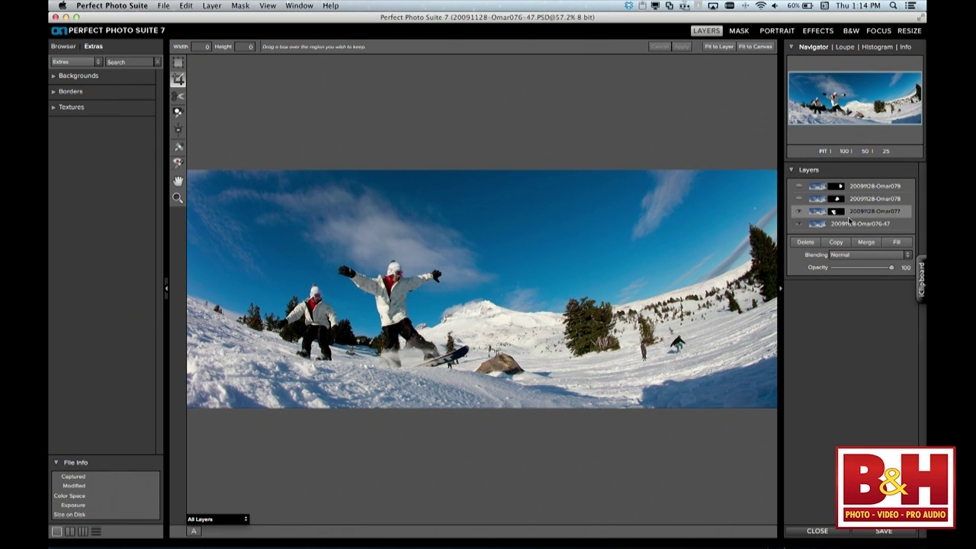
{"action": "key", "text": "b"}
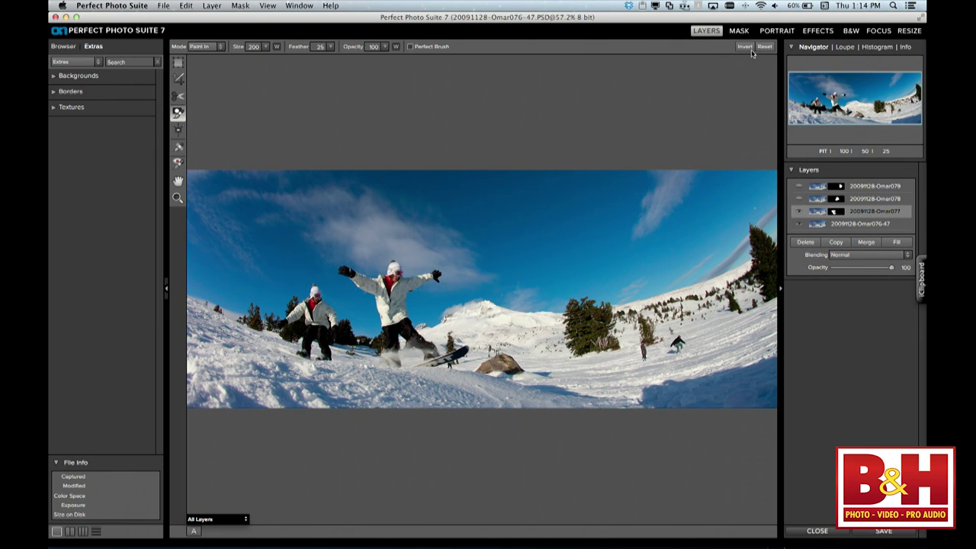
{"action": "left_click", "coordinate": [751, 47]}
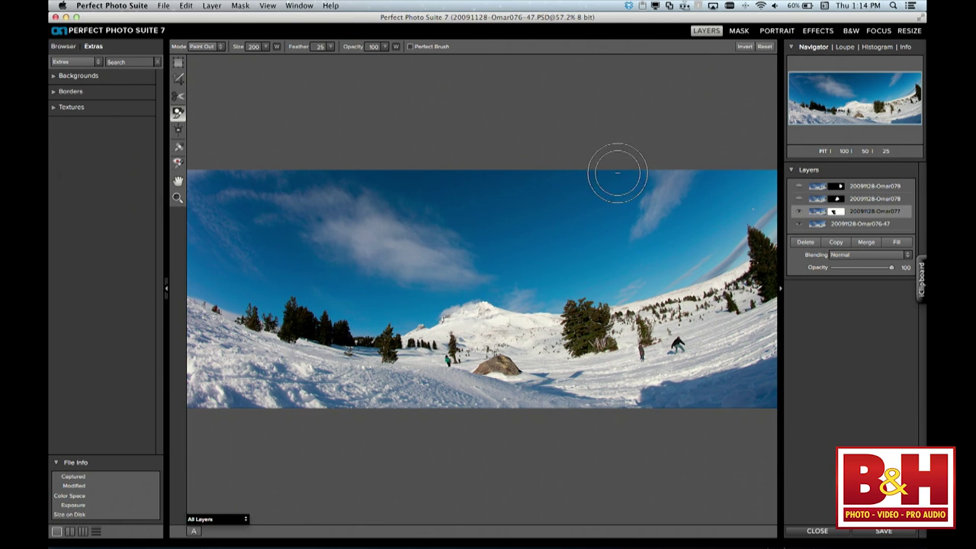
Set the third layer's opacity to 50 and move the layer to align its boulder and mountain with the base layer
{"action": "left_click", "coordinate": [177, 199]}
{"action": "left_click_drag", "start_coordinate": [333, 260], "coordinate": [581, 381]}
{"action": "left_click_drag", "start_coordinate": [290, 186], "coordinate": [711, 404]}
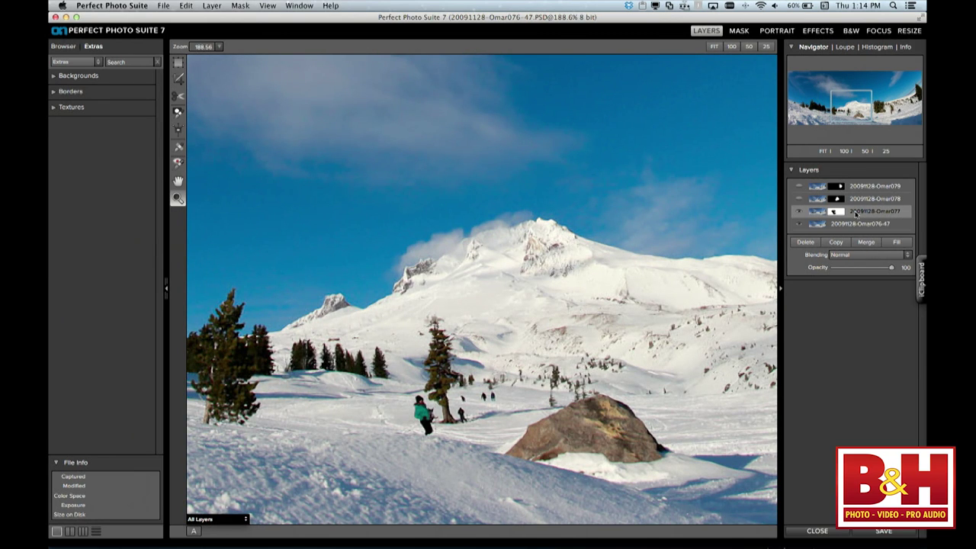
{"action": "left_click_drag", "start_coordinate": [891, 268], "coordinate": [862, 270]}
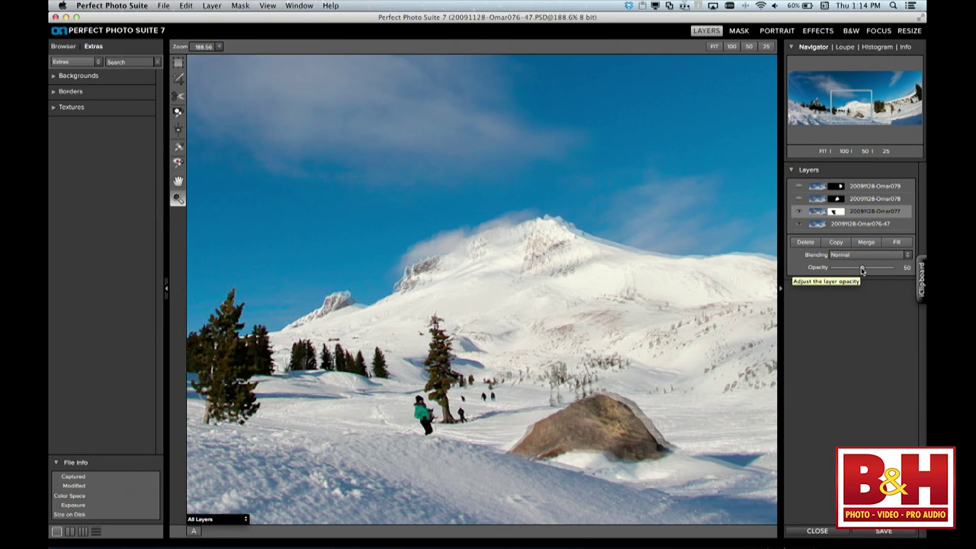
{"action": "key", "text": "t"}
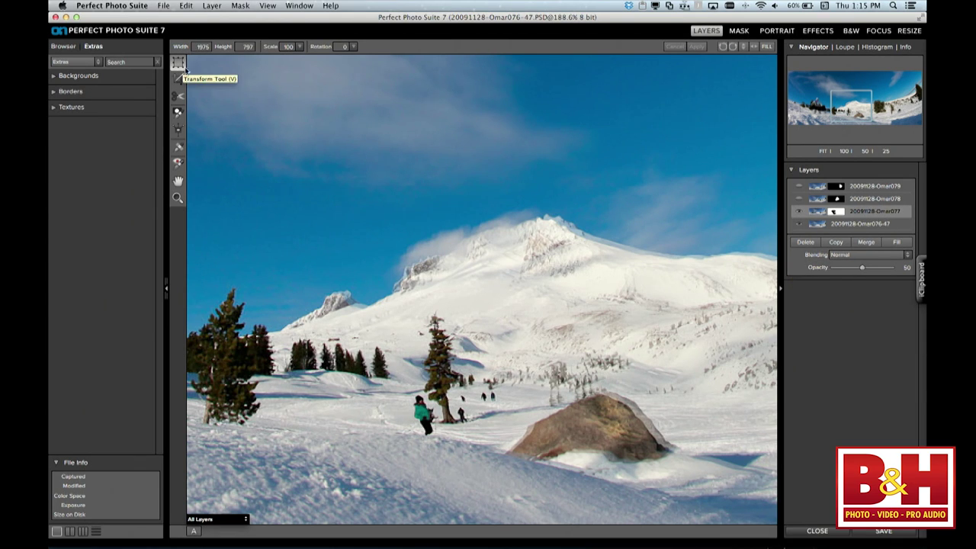
{"action": "mouse_move", "coordinate": [537, 289]}
{"action": "left_mouse_down"}
{"action": "mouse_move", "coordinate": [544, 277]}
{"action": "mouse_move", "coordinate": [557, 282]}
{"action": "mouse_move", "coordinate": [549, 286]}
{"action": "left_mouse_up"}
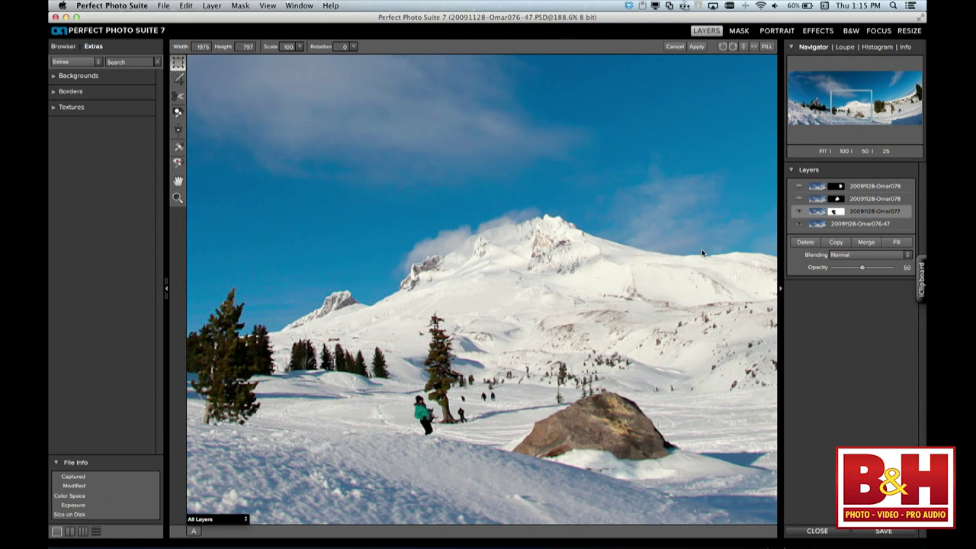
Set the third layer's opacity to 100 and apply its transform
{"action": "left_click_drag", "start_coordinate": [864, 269], "coordinate": [892, 268]}
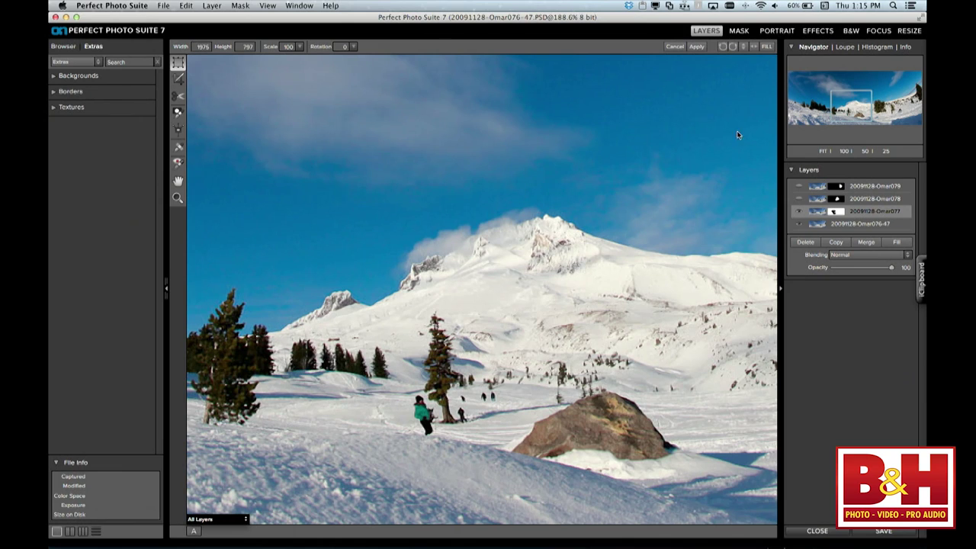
{"action": "key", "text": "b"}
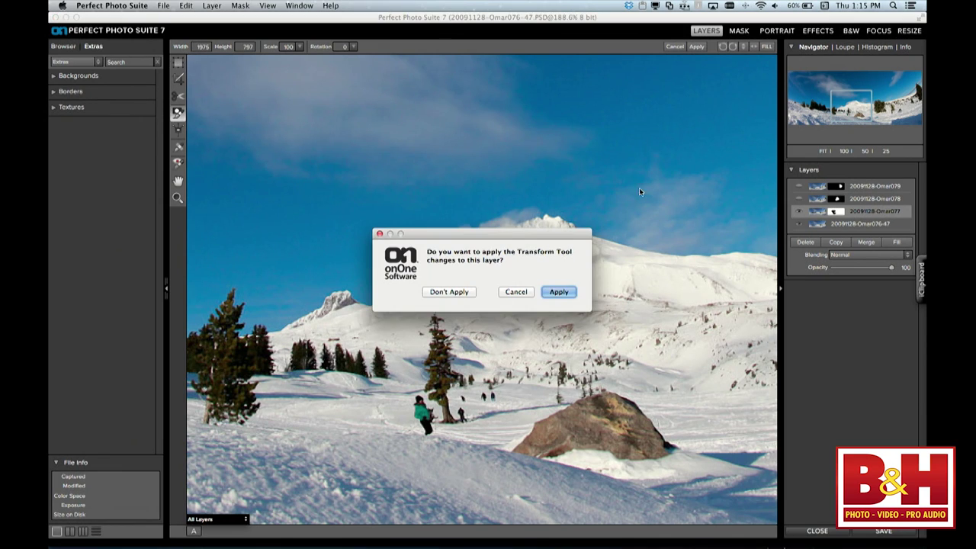
{"action": "key", "text": "Return"}
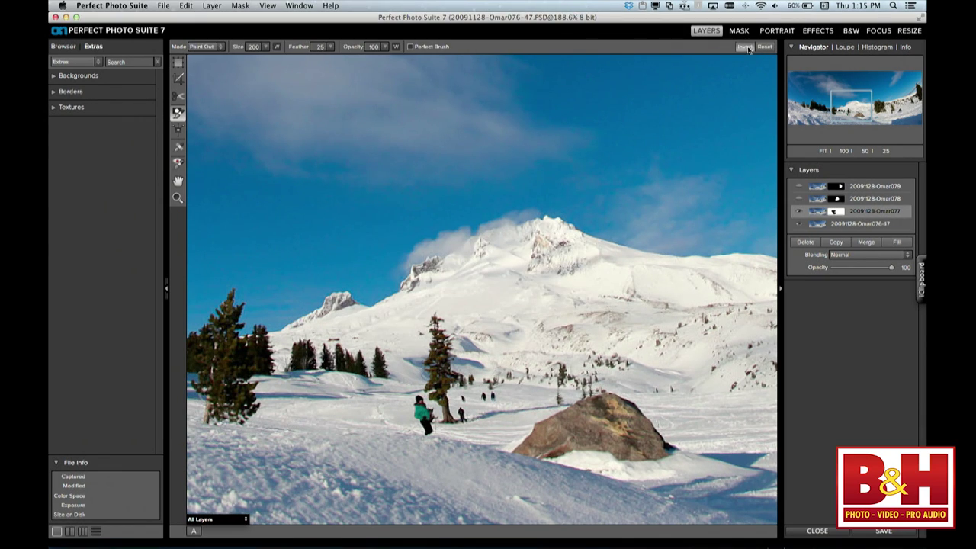
Invert the third layer's mask and show the two hidden upper snowboarder layers
{"action": "left_click", "coordinate": [745, 46]}
{"action": "left_click", "coordinate": [799, 197]}
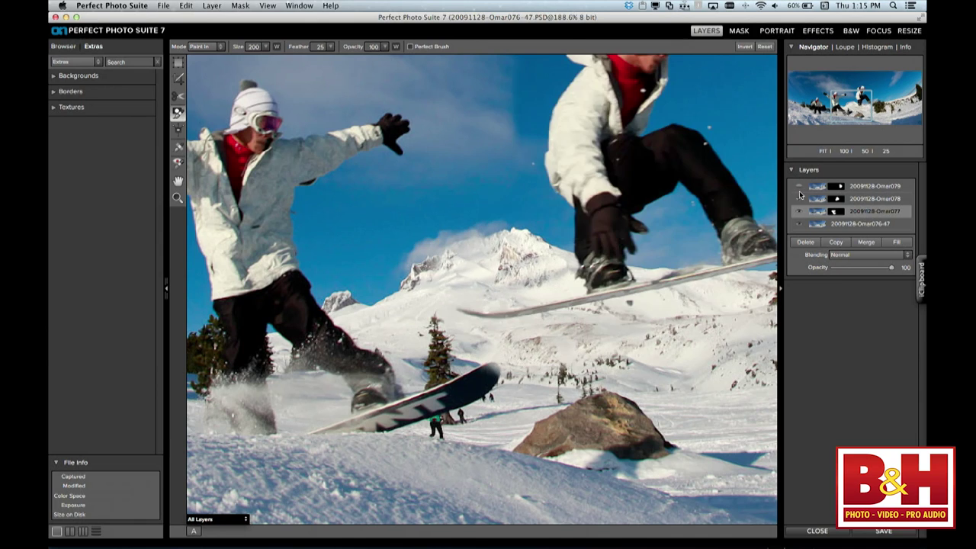
{"action": "key", "text": "super+0"}
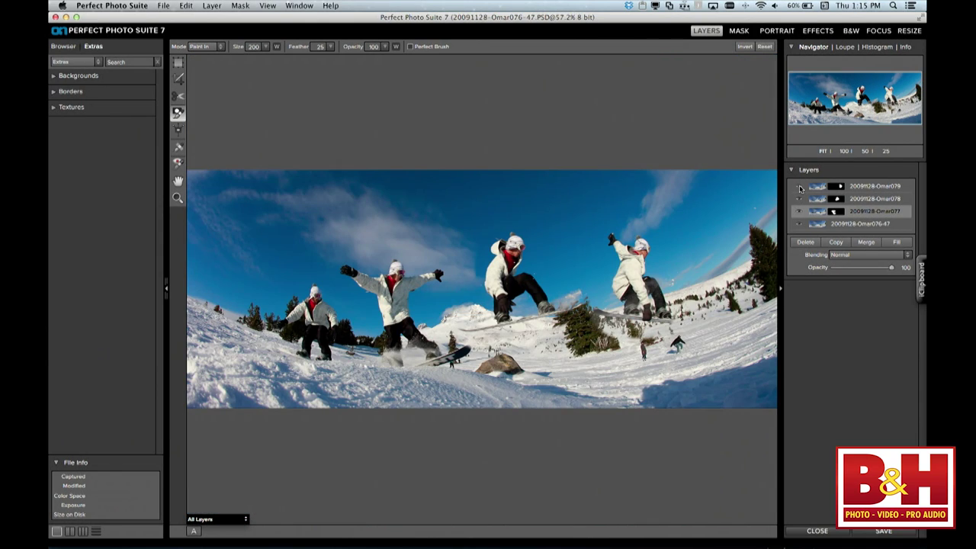
Close and save the snowboarder composite, and open the new file from Lightroom in Adobe Photoshop CS6 with Edit Original
{"action": "left_click", "coordinate": [818, 530]}
{"action": "left_click", "coordinate": [560, 299]}
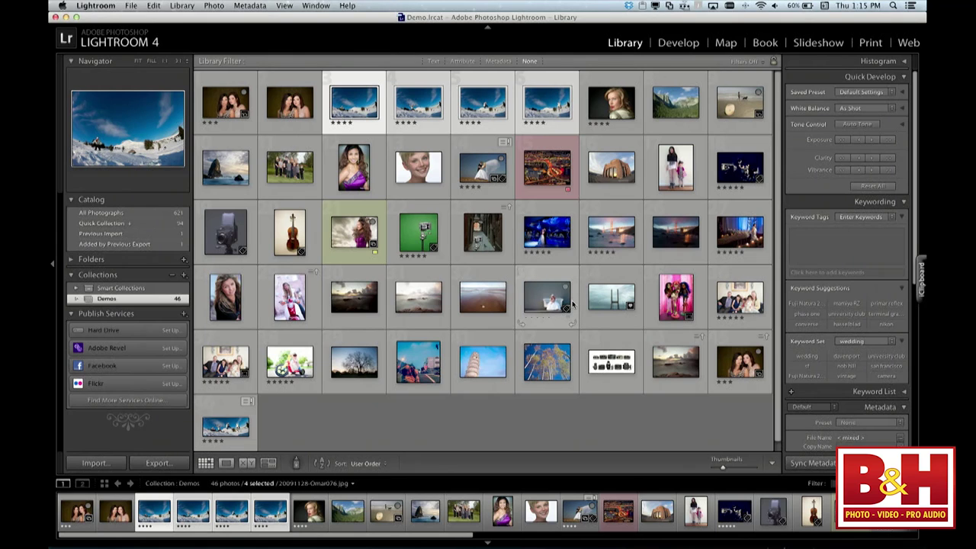
{"action": "left_click", "coordinate": [238, 432]}
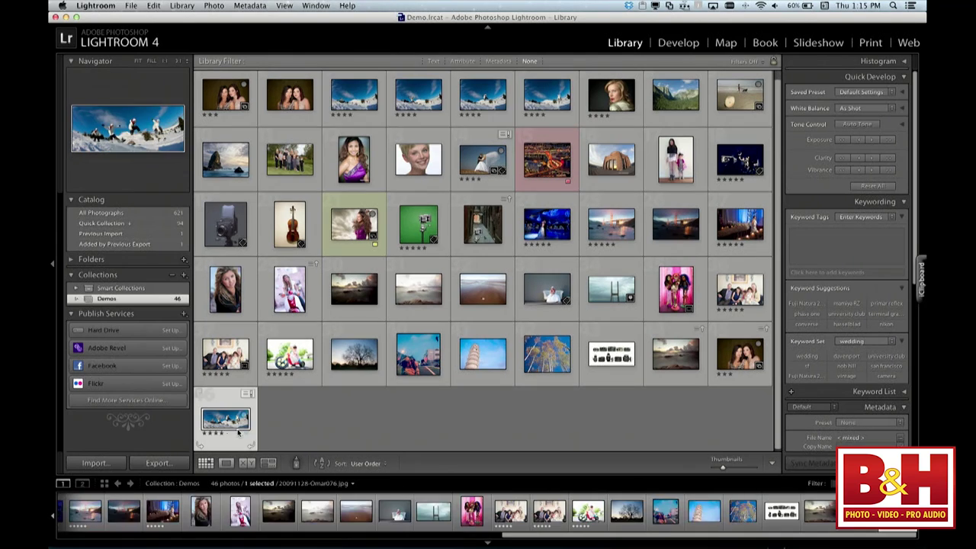
{"action": "right_click", "coordinate": [238, 432]}
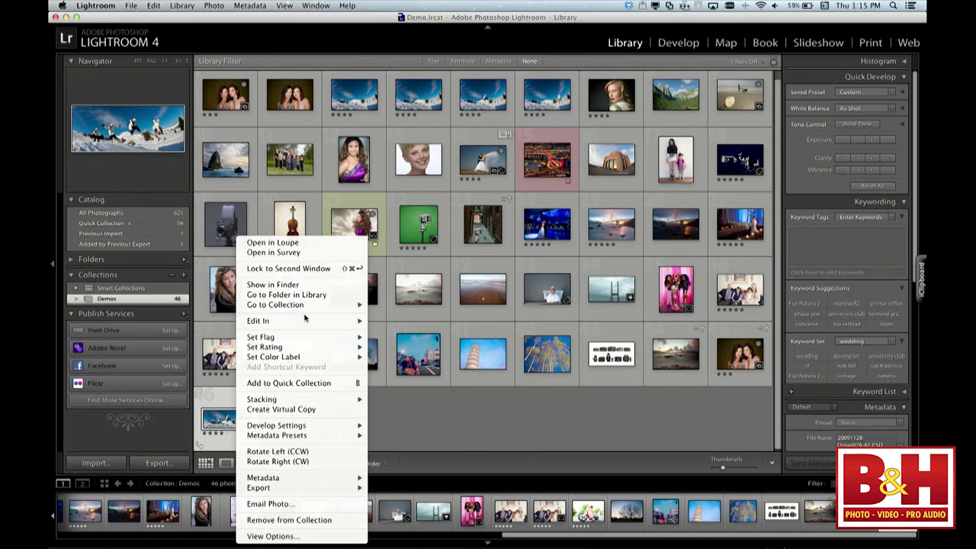
{"action": "mouse_move", "coordinate": [305, 320]}
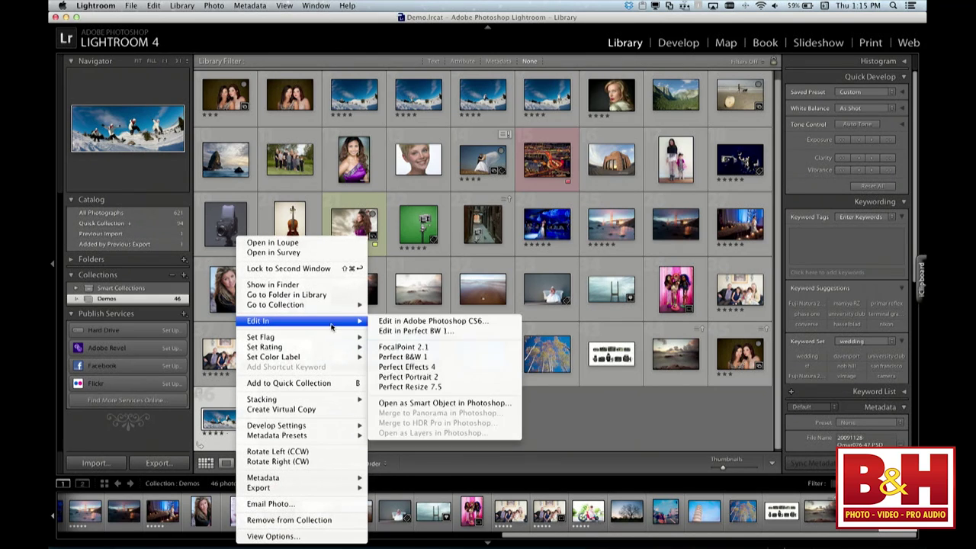
{"action": "left_click", "coordinate": [427, 321]}
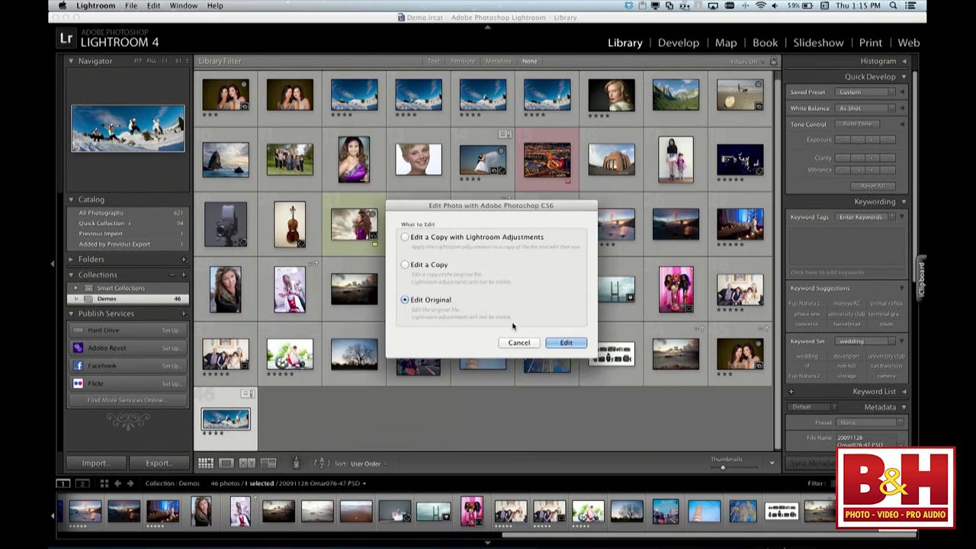
{"action": "left_click", "coordinate": [566, 342]}
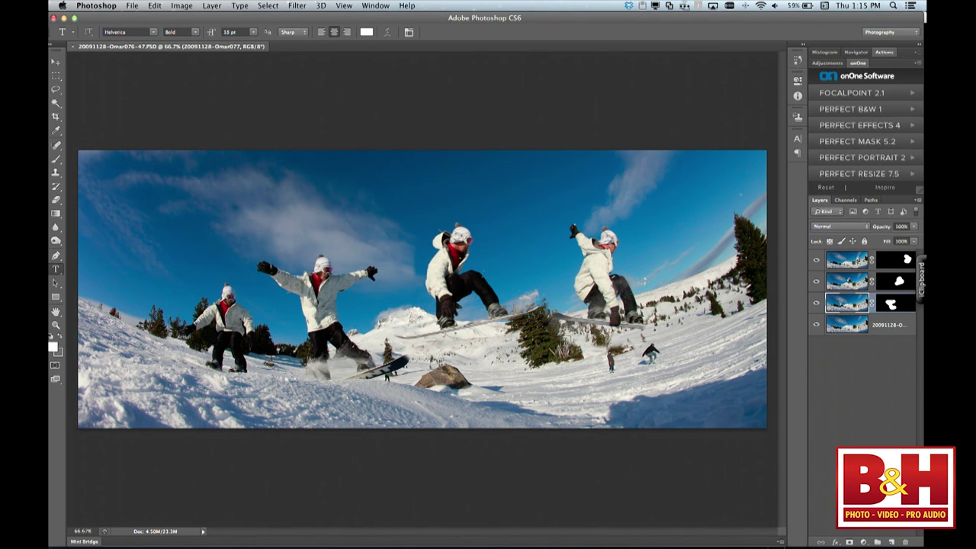
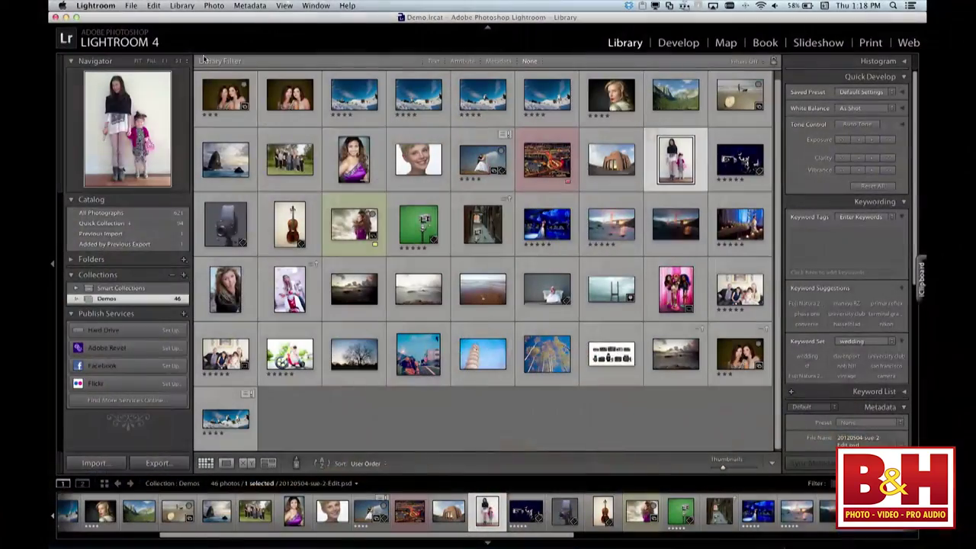
{"action": "left_click", "coordinate": [131, 5]}
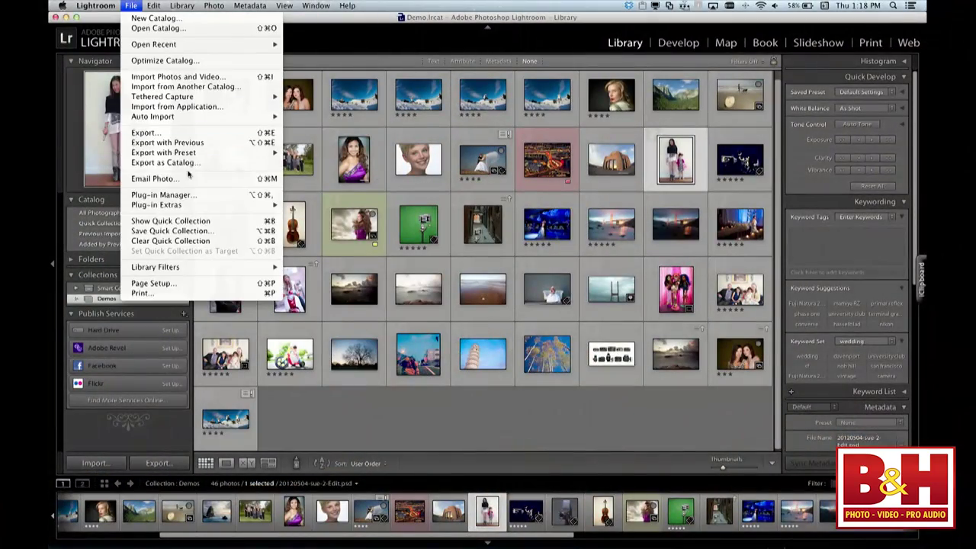
{"action": "mouse_move", "coordinate": [190, 206]}
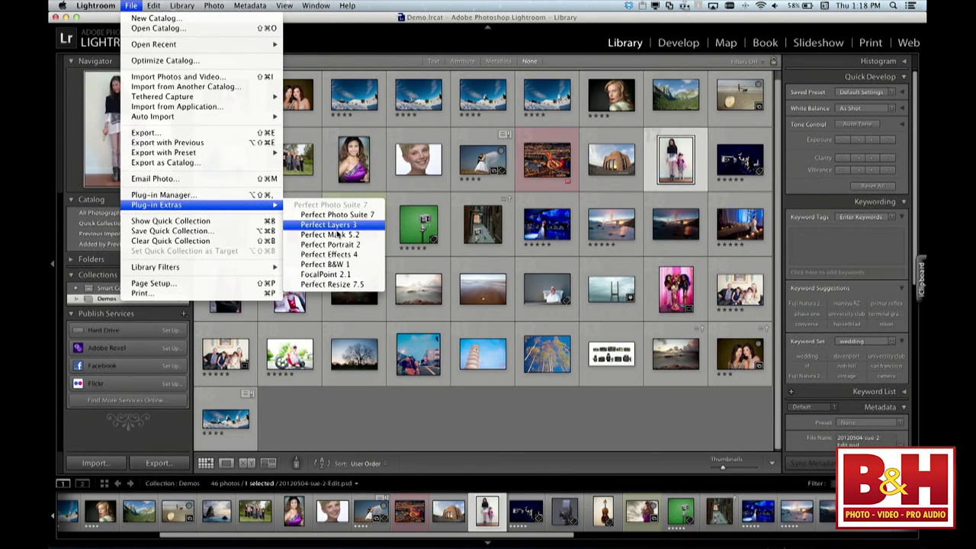
{"action": "left_click", "coordinate": [554, 387]}
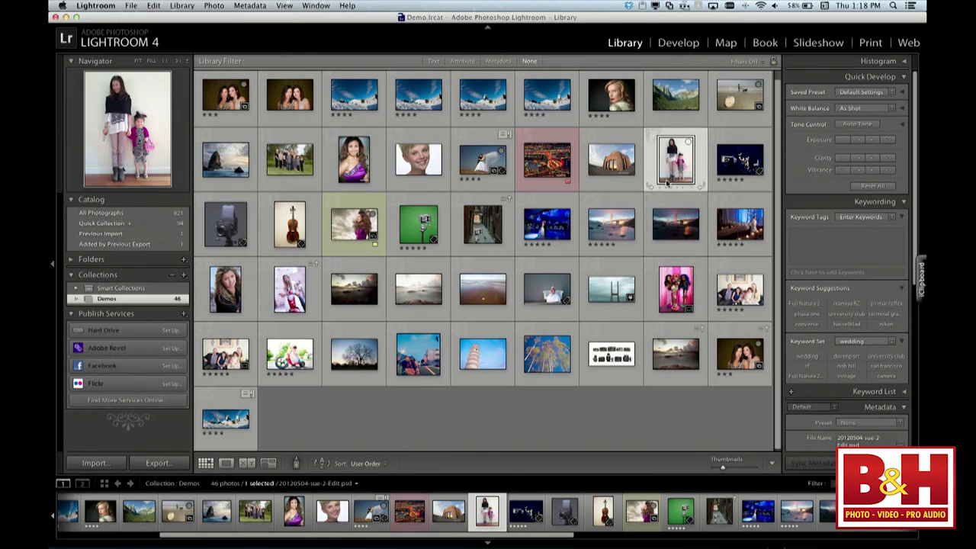
Open the photo of the woman and girl in Perfect Effects 4 as a copy with Lightroom adjustments
{"action": "right_click", "coordinate": [669, 162]}
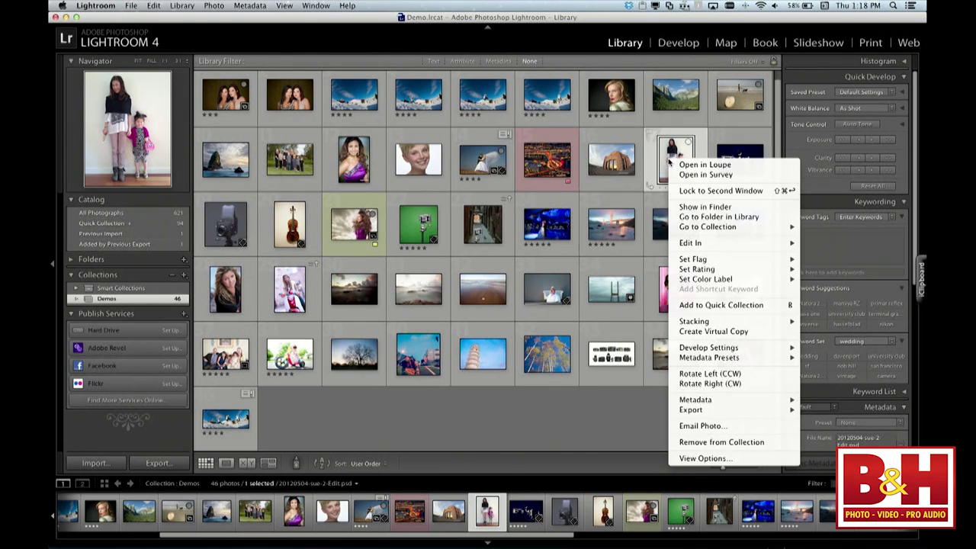
{"action": "mouse_move", "coordinate": [704, 244]}
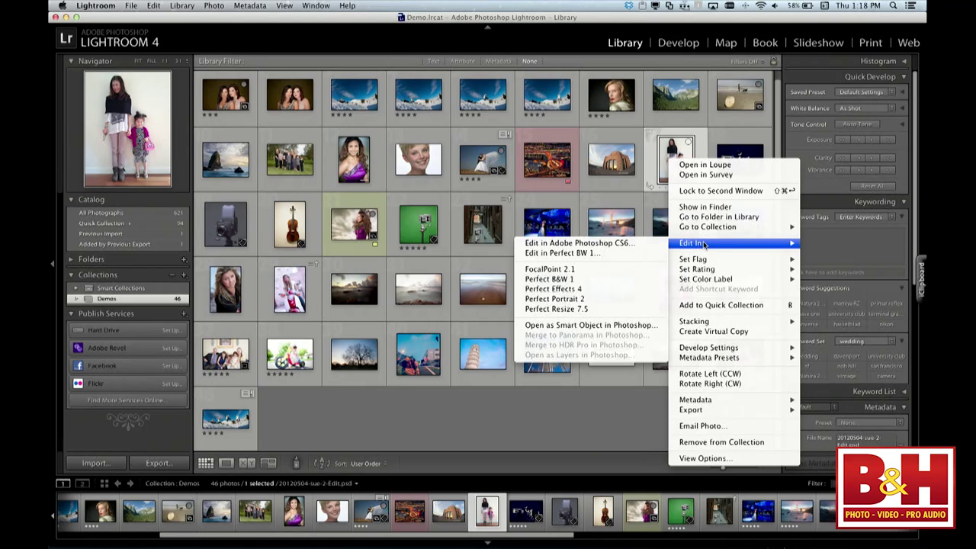
{"action": "left_click", "coordinate": [614, 296]}
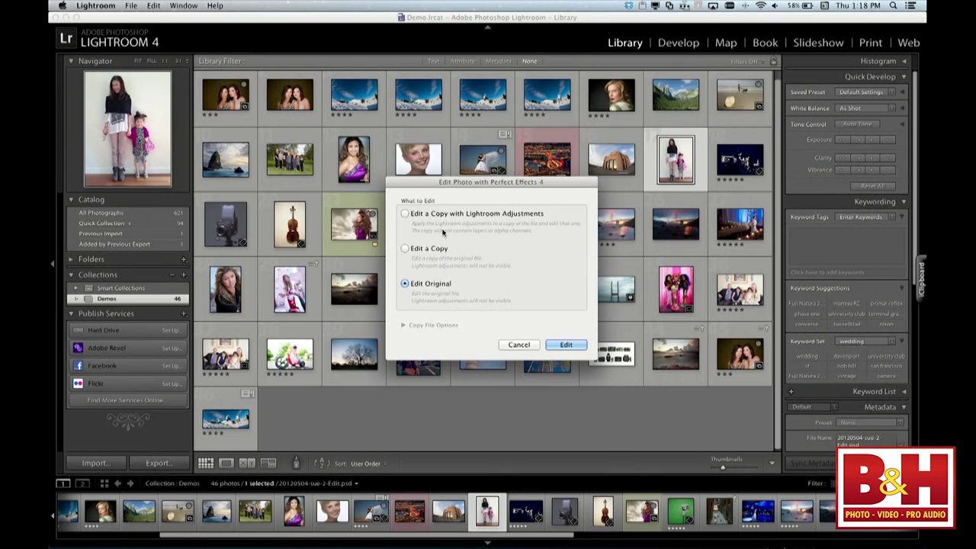
{"action": "left_click", "coordinate": [406, 214]}
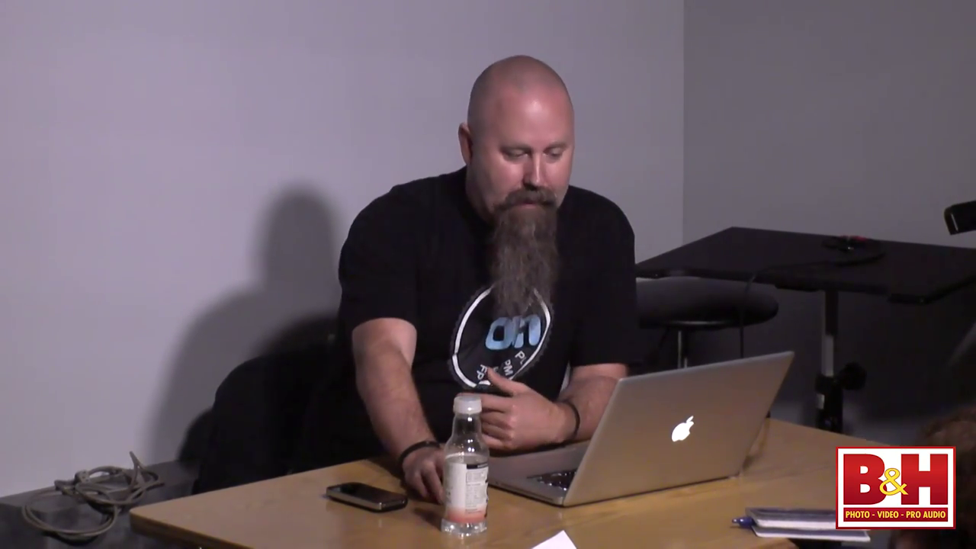
{"action": "left_click", "coordinate": [563, 345]}
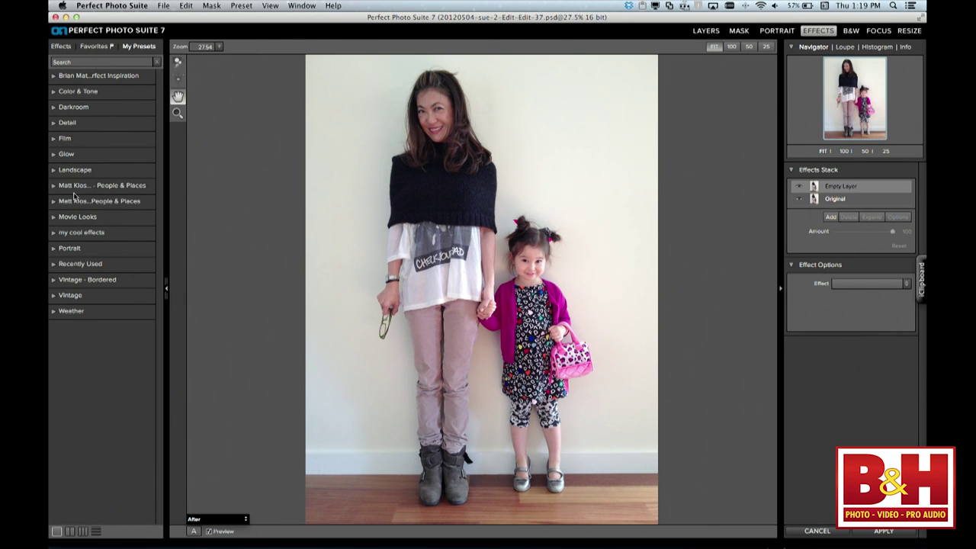
Try the CrossBum and CrossGrunge presets from the Film category on the photo, and settle on CrossLeak
{"action": "left_click", "coordinate": [60, 140]}
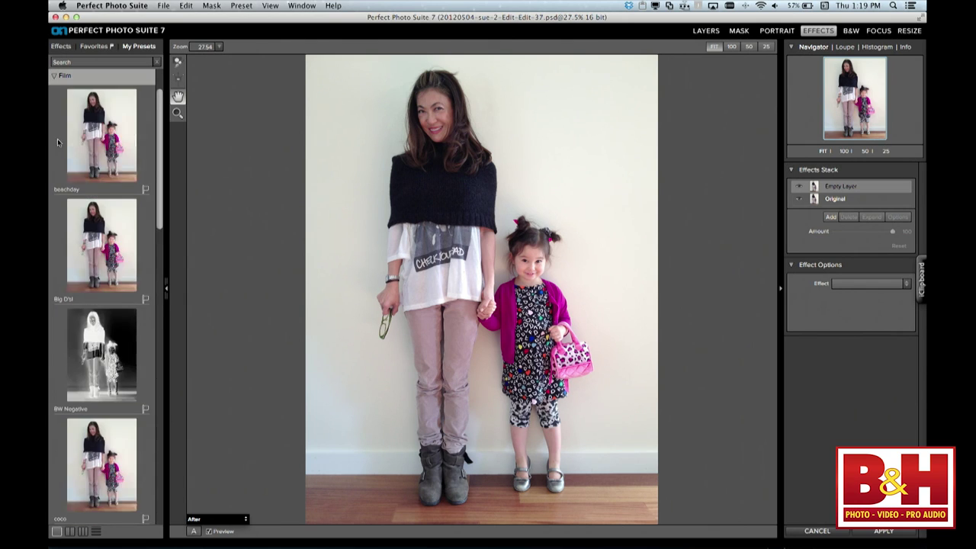
{"action": "scroll", "coordinate": [99, 153], "scroll_direction": "down", "scroll_amount": 3}
{"action": "scroll", "coordinate": [100, 152], "scroll_direction": "down", "scroll_amount": 7}
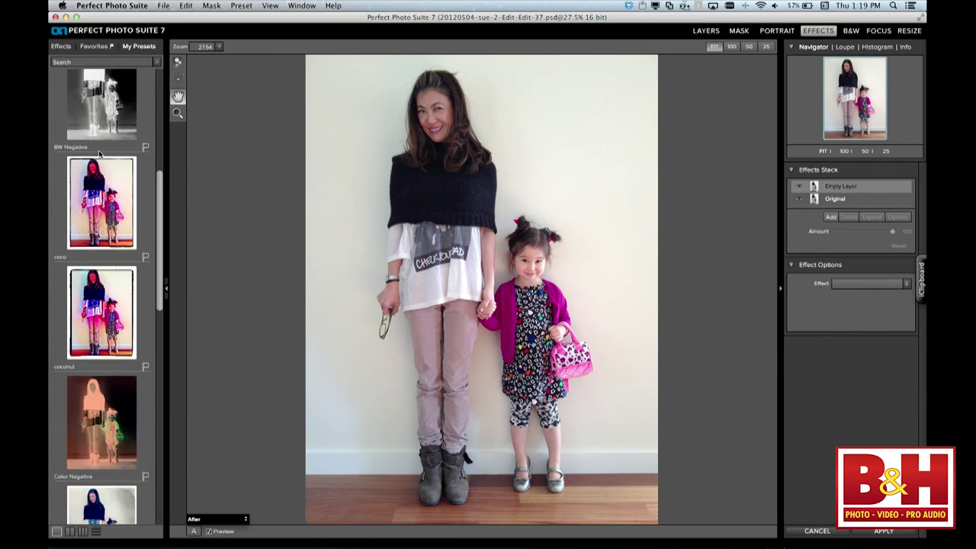
{"action": "scroll", "coordinate": [99, 154], "scroll_direction": "down", "scroll_amount": 3}
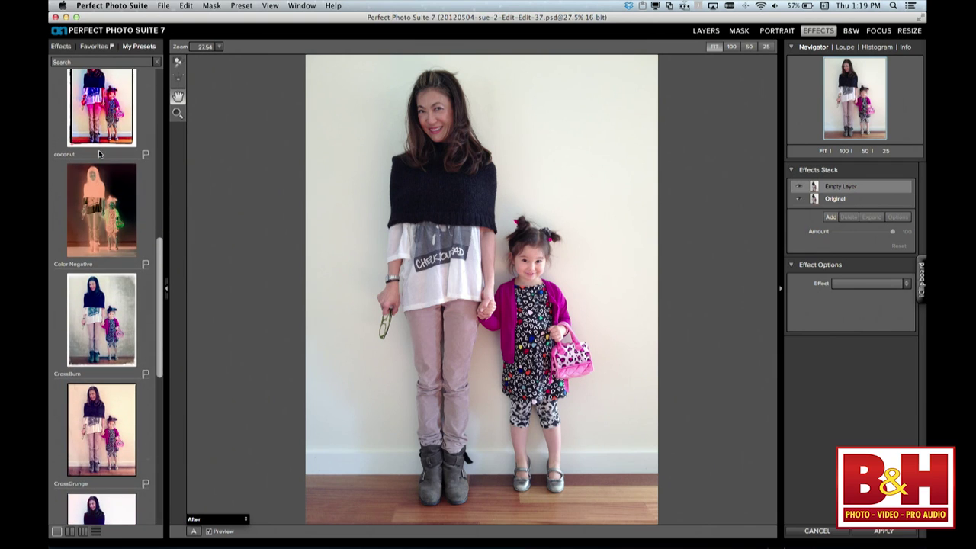
{"action": "left_click", "coordinate": [123, 307]}
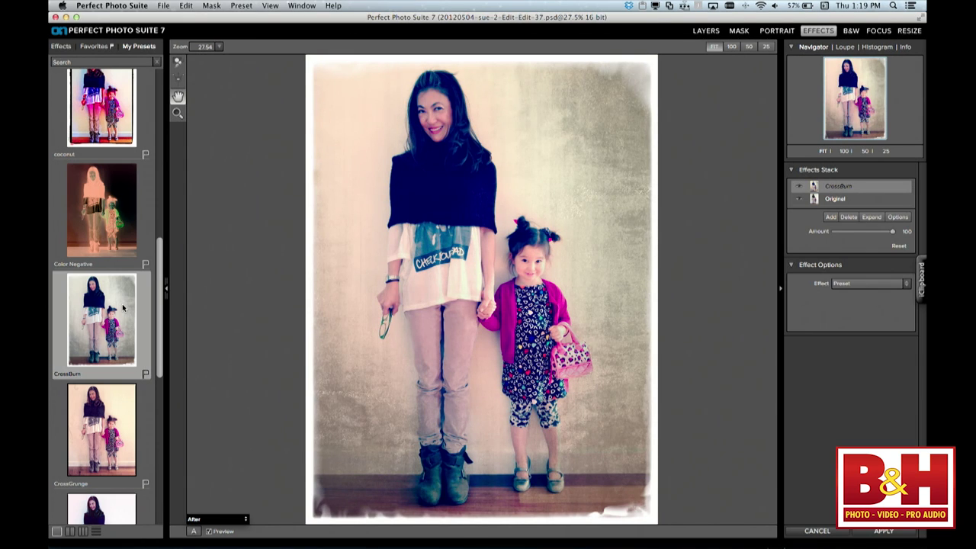
{"action": "scroll", "coordinate": [123, 308], "scroll_direction": "down", "scroll_amount": 3}
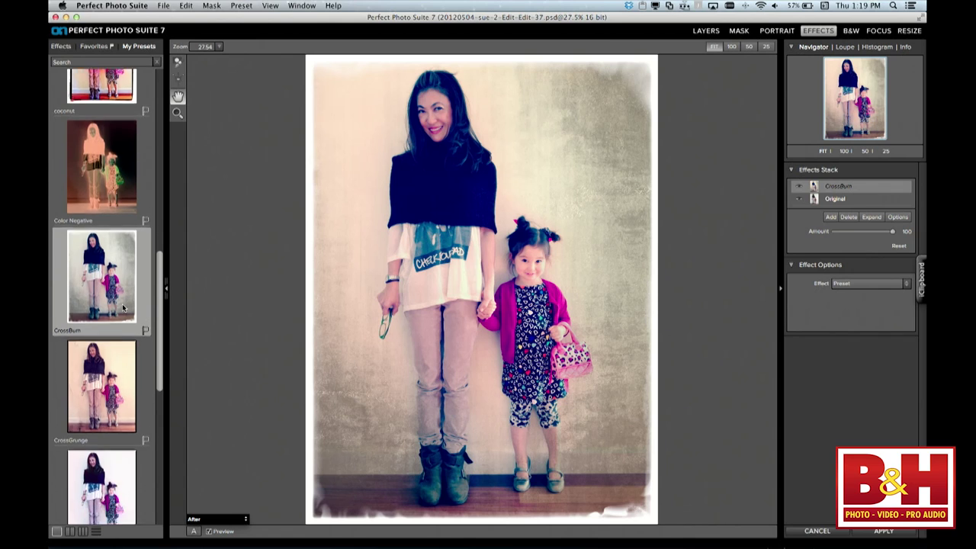
{"action": "left_click", "coordinate": [104, 338]}
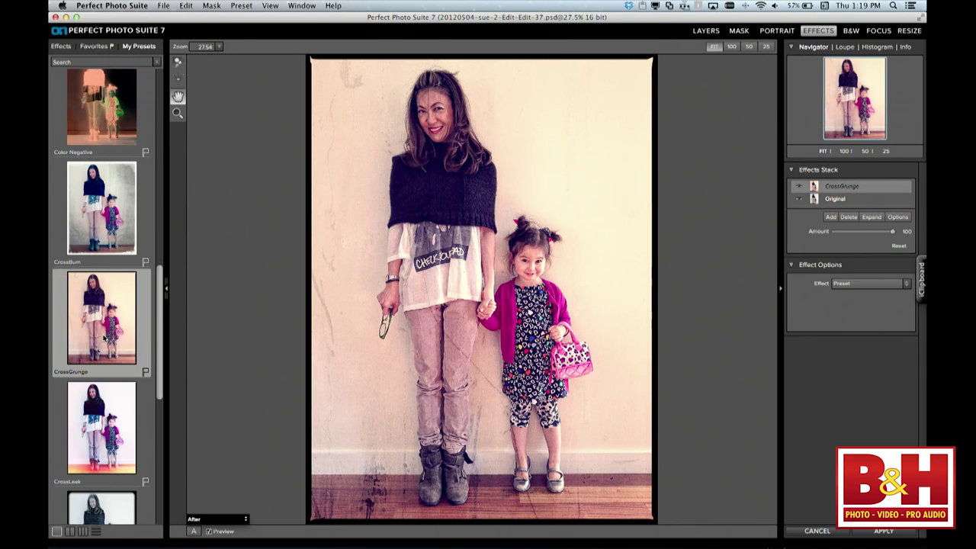
{"action": "scroll", "coordinate": [105, 337], "scroll_direction": "down", "scroll_amount": 1}
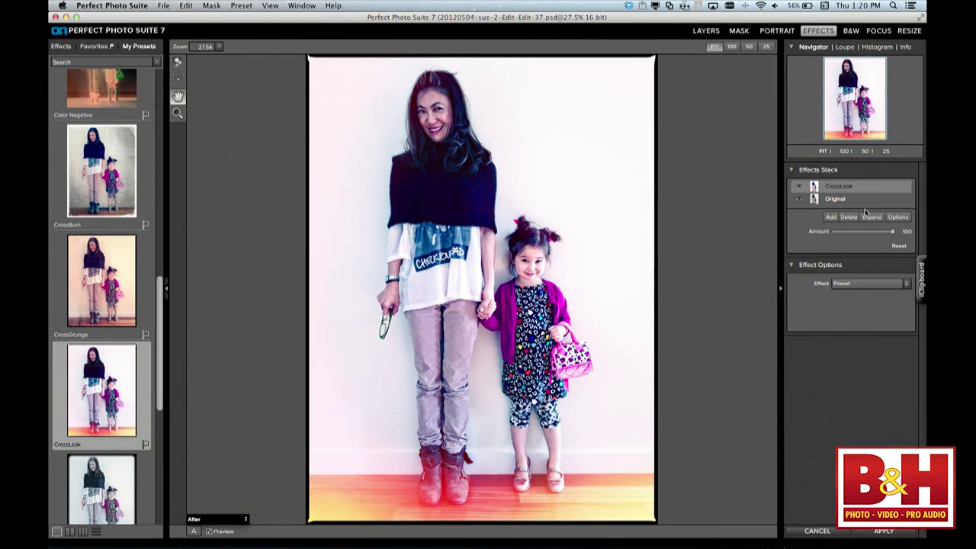
Expand the CrossLeak preset into its component layers and delete both Light Leak layers from the stack
{"action": "left_click", "coordinate": [871, 217]}
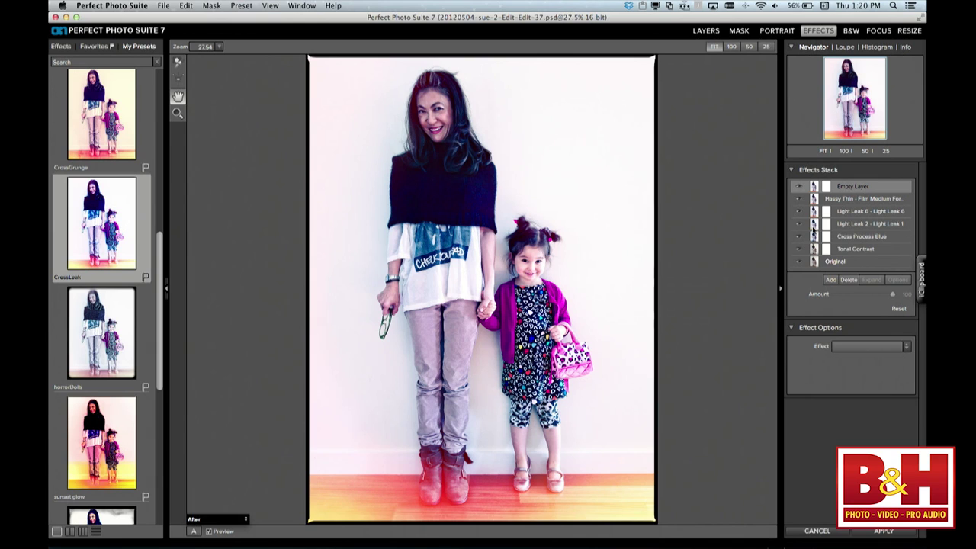
{"action": "left_click", "coordinate": [849, 225]}
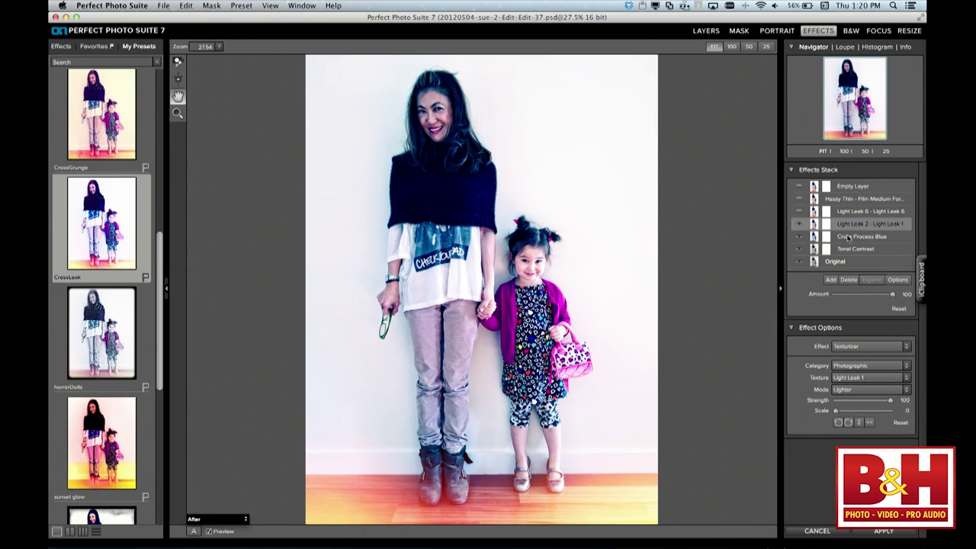
{"action": "left_click", "coordinate": [853, 280]}
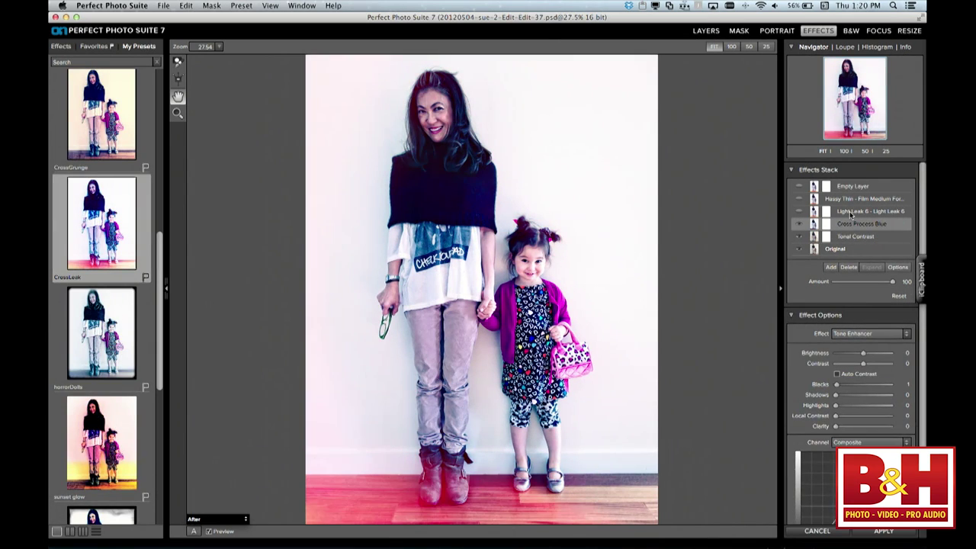
{"action": "left_click", "coordinate": [850, 213]}
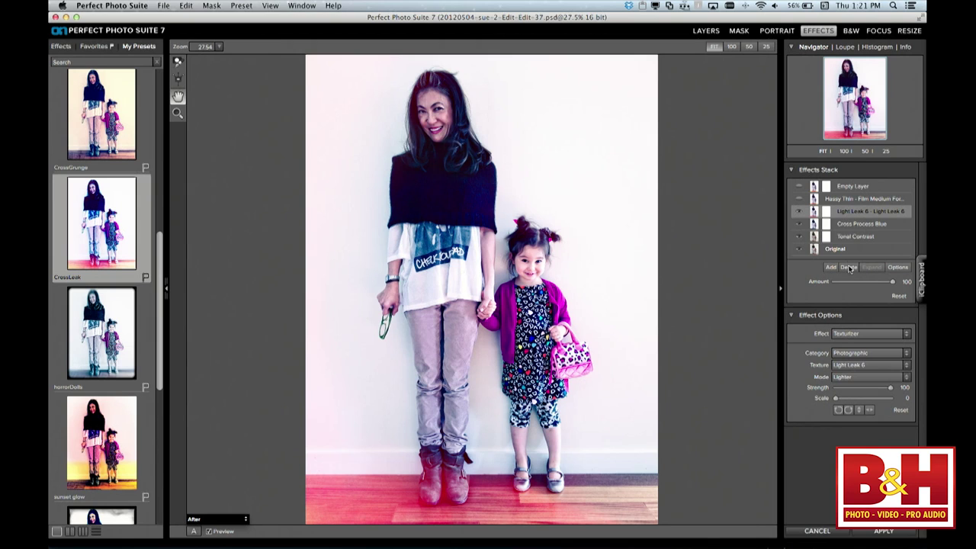
{"action": "left_click", "coordinate": [848, 267]}
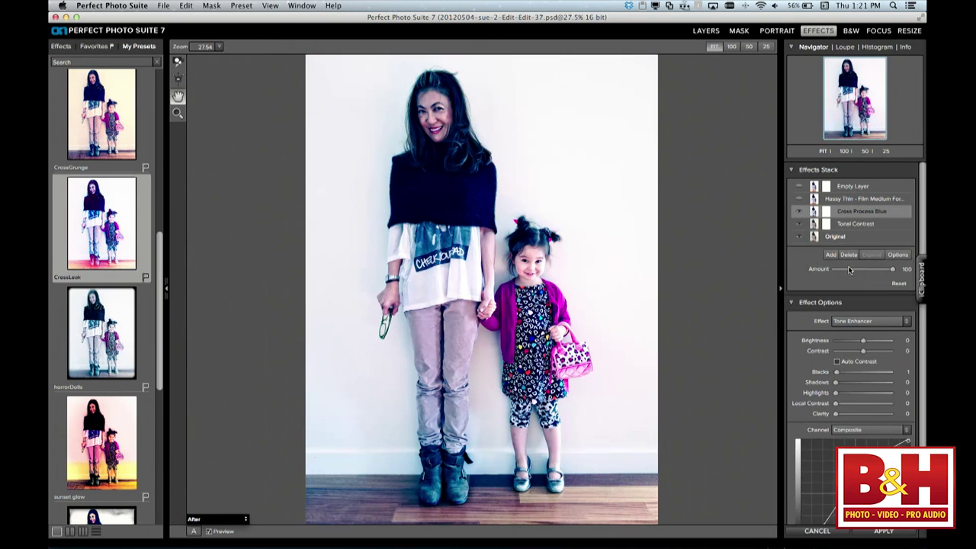
Select the Hassy Thin film border layer, apply the effects stack, and save the edited copy back to Lightroom
{"action": "left_click", "coordinate": [800, 199]}
{"action": "left_click", "coordinate": [869, 198]}
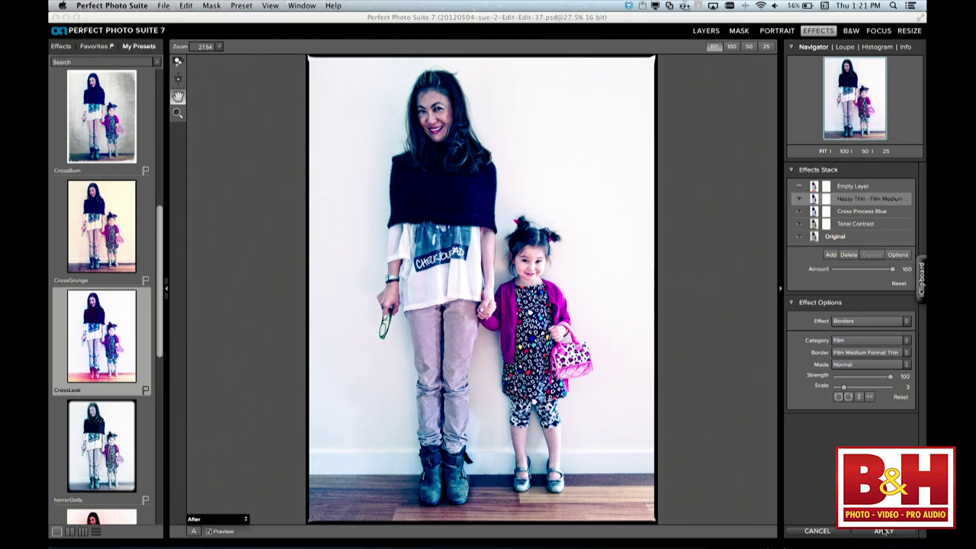
{"action": "left_click", "coordinate": [883, 531]}
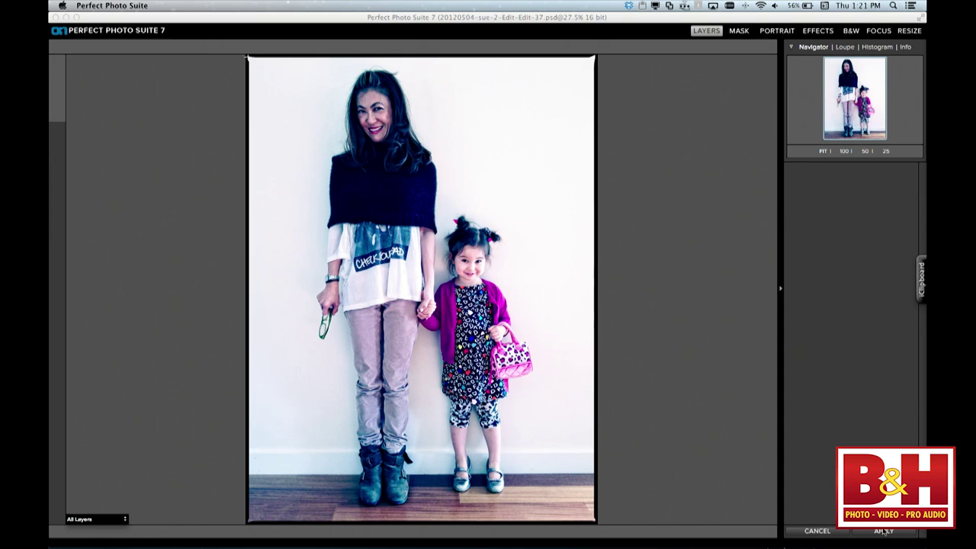
{"action": "left_click", "coordinate": [884, 532]}
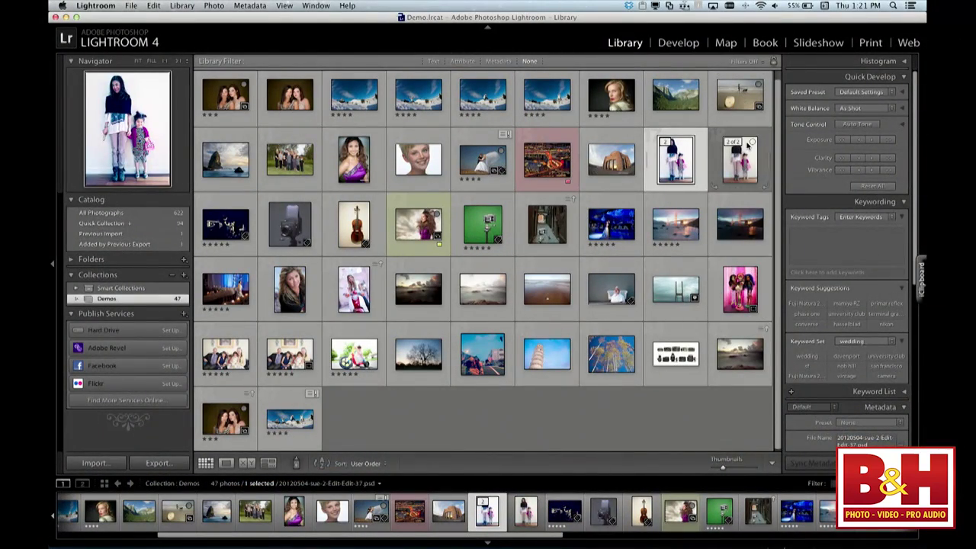
Open the beach photo with the surfboard and dog in Perfect Effects 4 as a copy with Lightroom adjustments
{"action": "left_click", "coordinate": [738, 103]}
{"action": "right_click", "coordinate": [738, 107]}
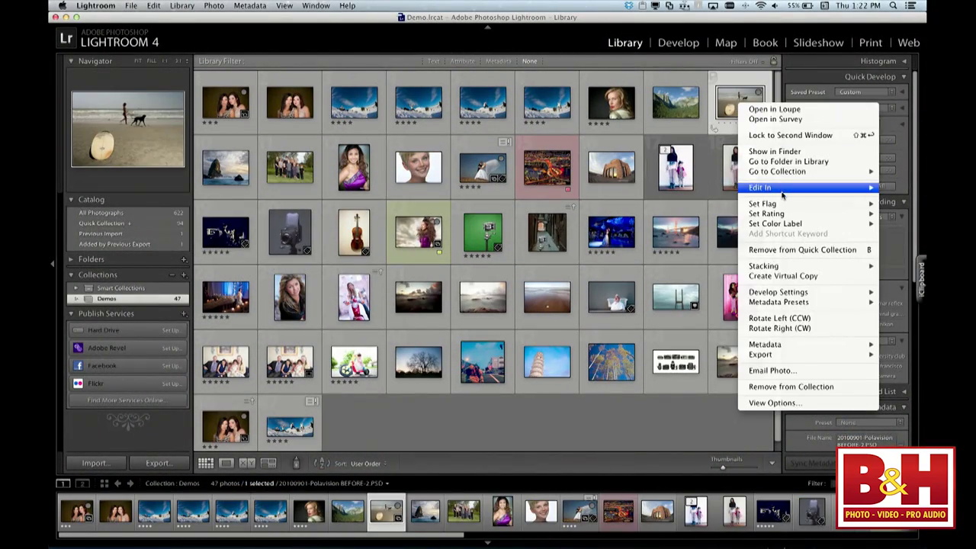
{"action": "mouse_move", "coordinate": [782, 195]}
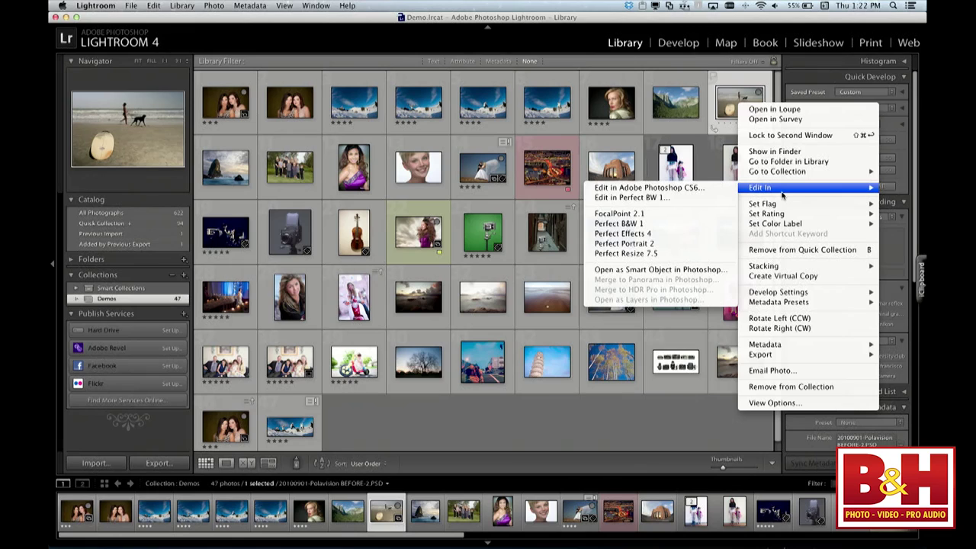
{"action": "left_click", "coordinate": [716, 234]}
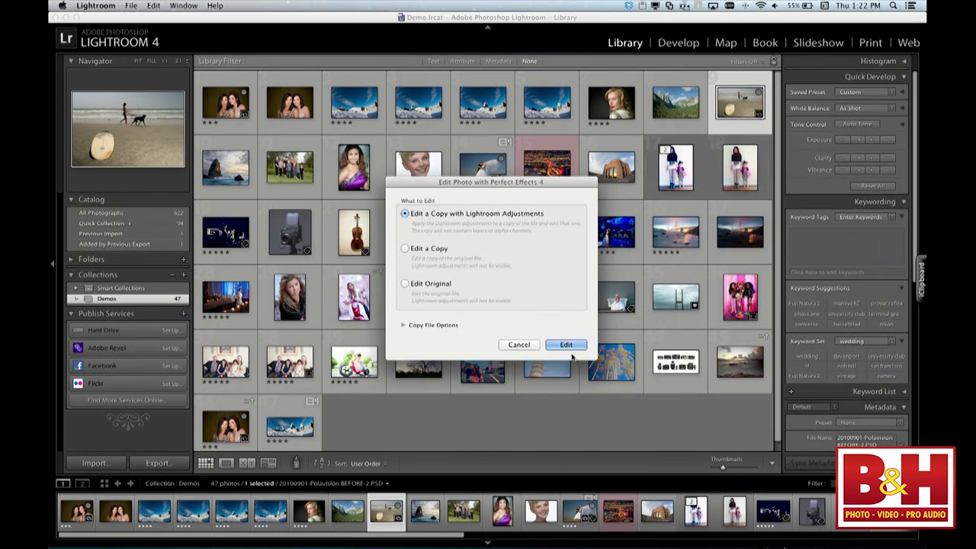
{"action": "left_click", "coordinate": [566, 345]}
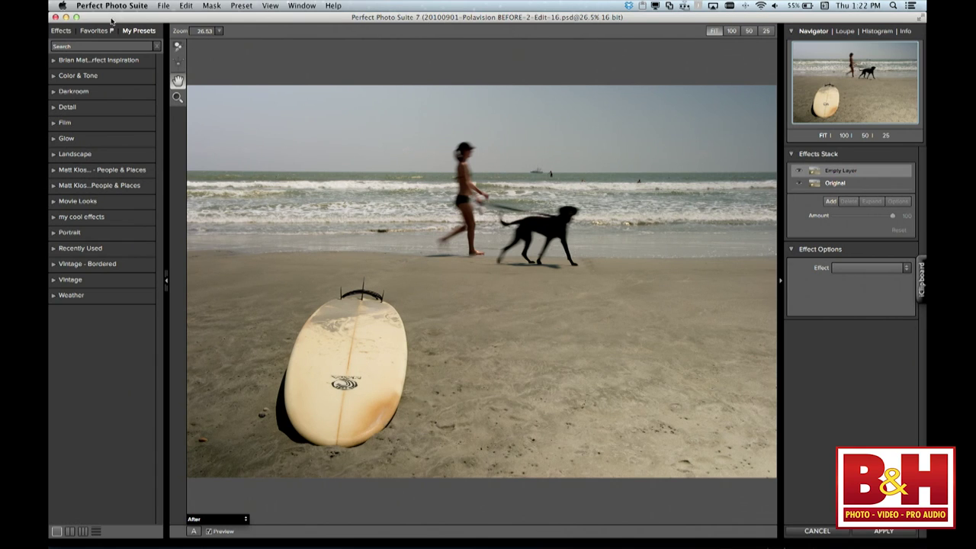
Browse the factory effects library and expand the Cross Process category
{"action": "left_click", "coordinate": [61, 31]}
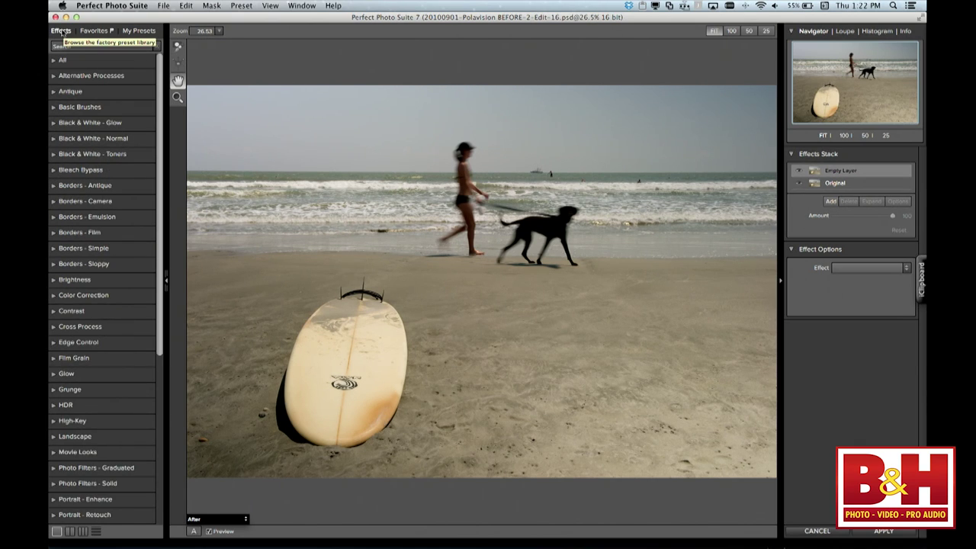
{"action": "scroll", "coordinate": [120, 103], "scroll_direction": "down", "scroll_amount": 5}
{"action": "scroll", "coordinate": [116, 99], "scroll_direction": "up", "scroll_amount": 5}
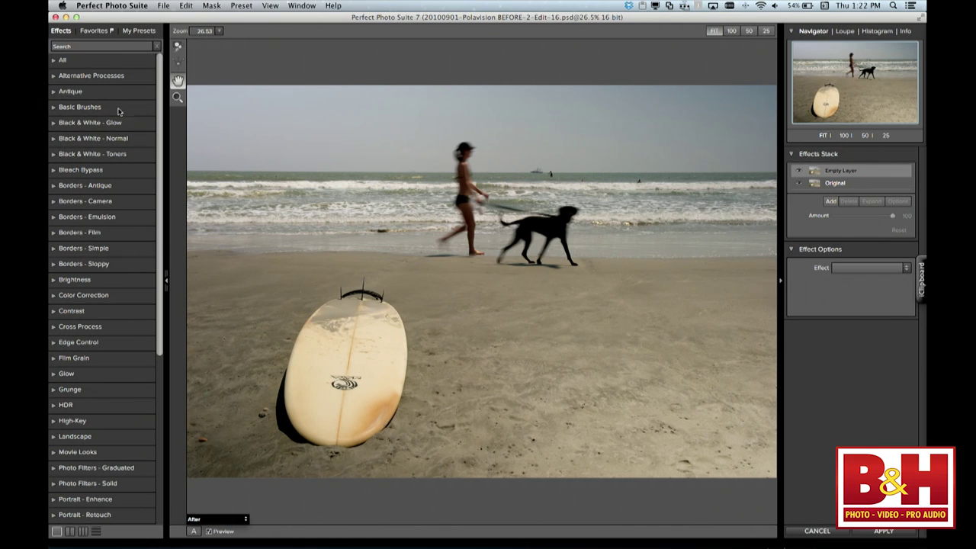
{"action": "scroll", "coordinate": [108, 101], "scroll_direction": "down", "scroll_amount": 8}
{"action": "scroll", "coordinate": [107, 101], "scroll_direction": "up", "scroll_amount": 8}
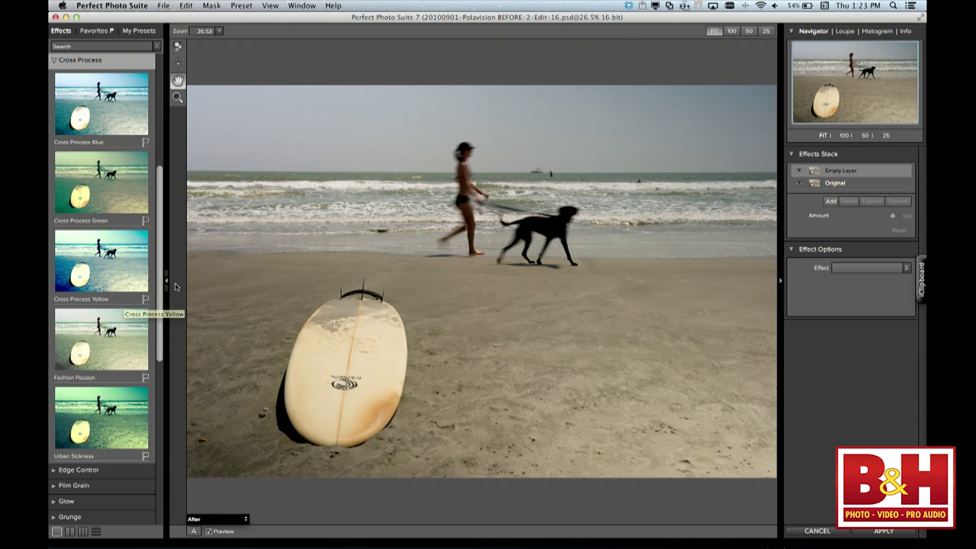
Resize the effects browser to a moderately wider size that enlarges the Cross Process previews
{"action": "left_click_drag", "start_coordinate": [176, 282], "coordinate": [246, 283]}
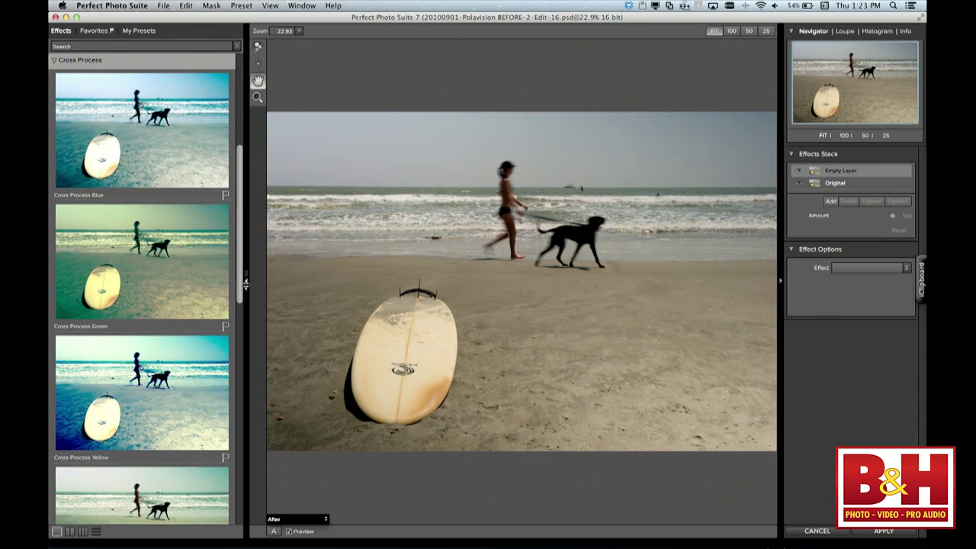
{"action": "left_click_drag", "start_coordinate": [246, 283], "coordinate": [166, 320]}
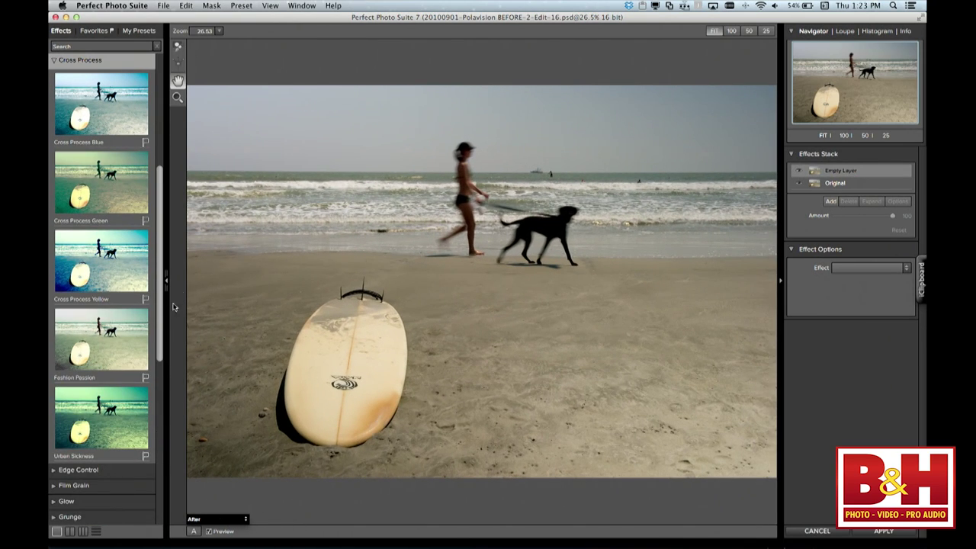
{"action": "left_click_drag", "start_coordinate": [167, 281], "coordinate": [209, 279]}
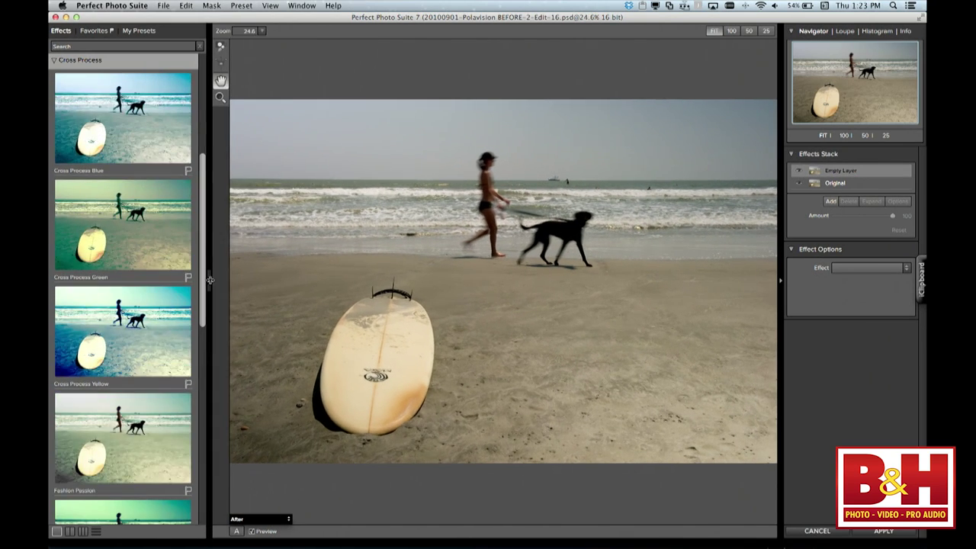
Switch the effects browser through the two-column and three-column thumbnail layouts to the list view
{"action": "left_click", "coordinate": [75, 534]}
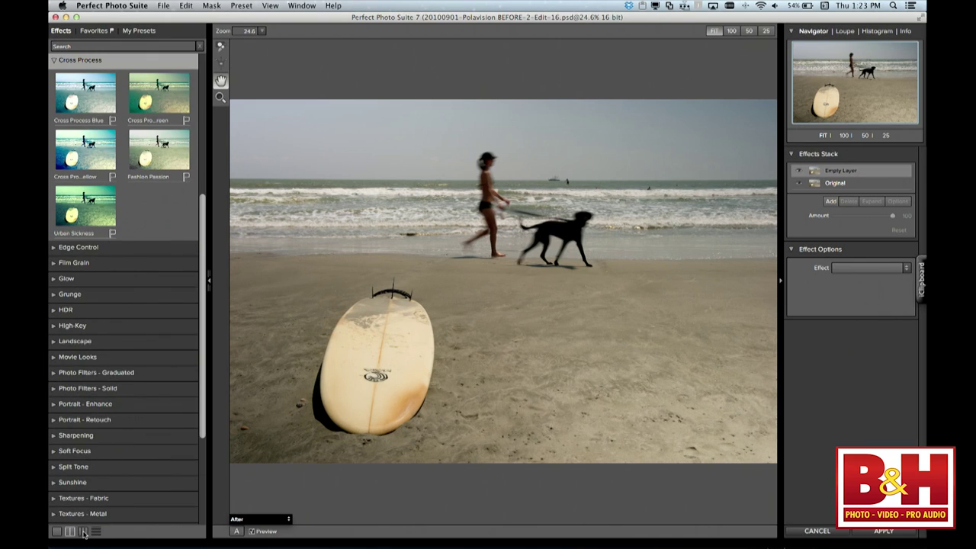
{"action": "left_click", "coordinate": [84, 533]}
{"action": "left_click", "coordinate": [95, 532]}
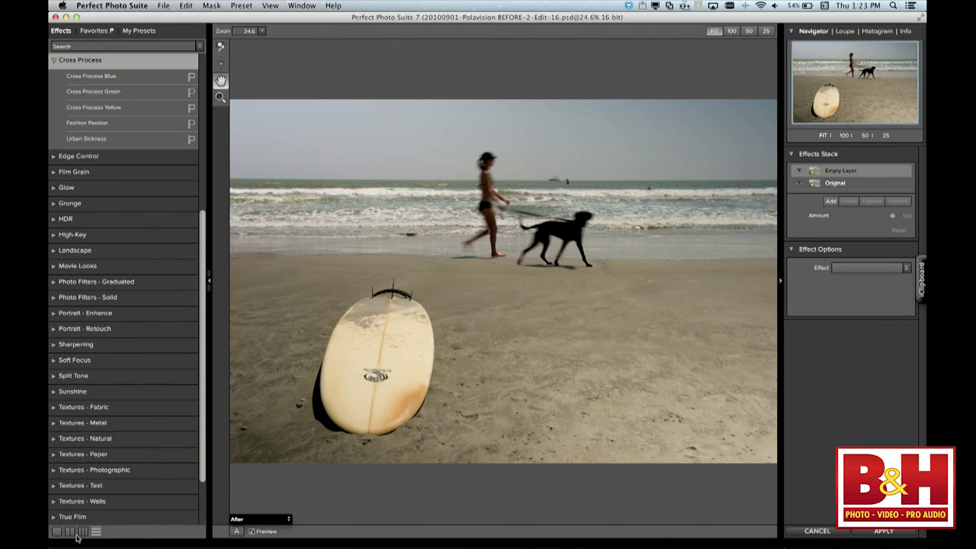
Show the effects browser as single-column thumbnails, and hide and restore the side panels around the photo
{"action": "left_click", "coordinate": [57, 532]}
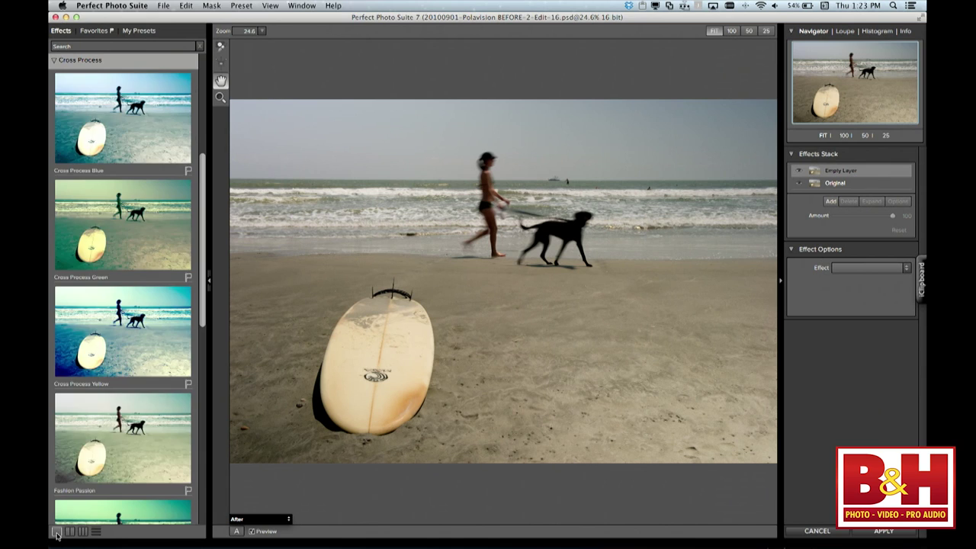
{"action": "left_click", "coordinate": [207, 281]}
{"action": "key", "text": "Tab"}
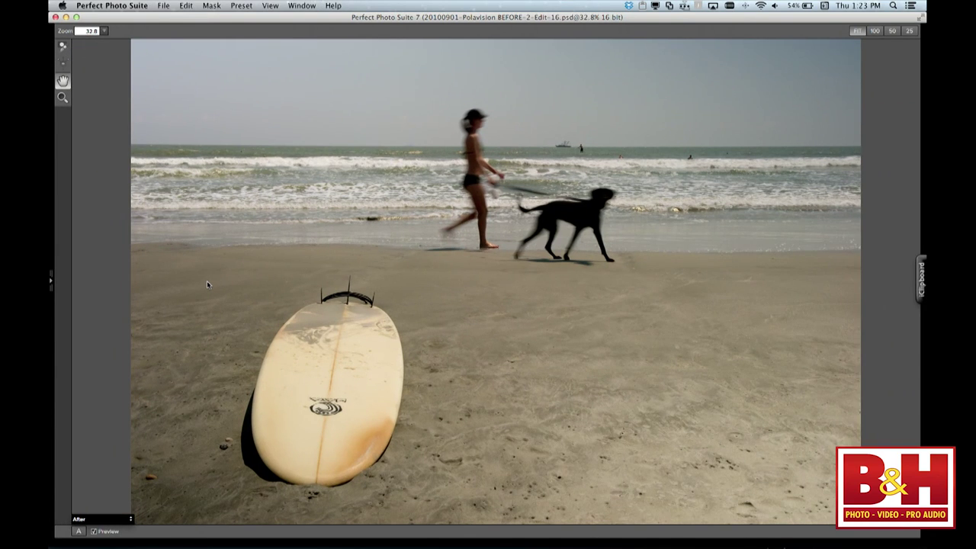
{"action": "key", "text": "Tab"}
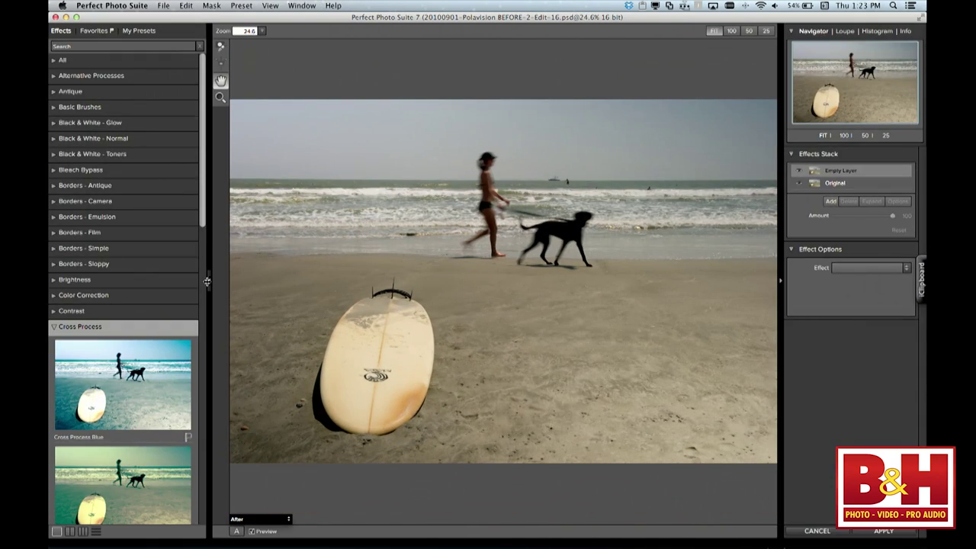
Collapse the Cross Process category and search the effects library for "tonal" to locate the Tonal Contrast effect
{"action": "left_click", "coordinate": [56, 332]}
{"action": "left_click", "coordinate": [56, 330]}
{"action": "left_click", "coordinate": [125, 46]}
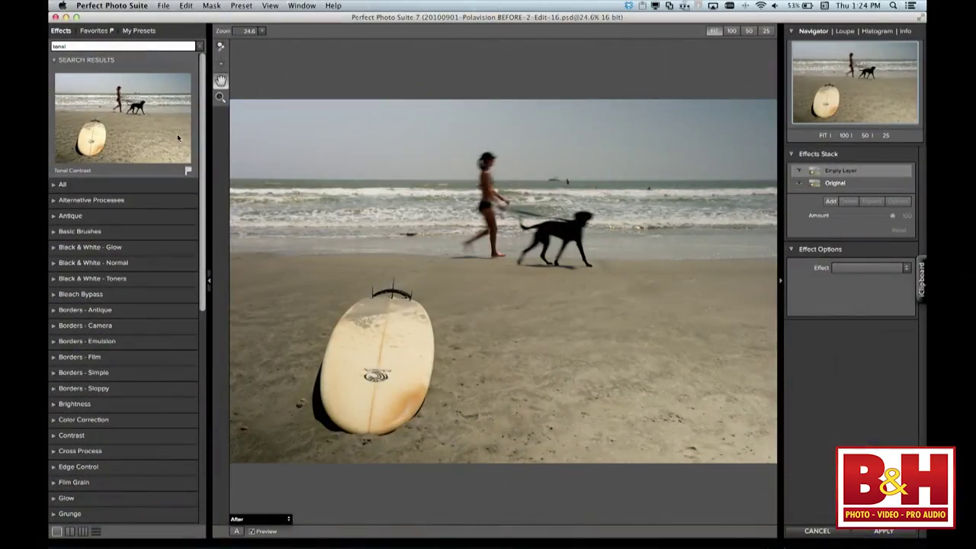
{"action": "left_click", "coordinate": [189, 173]}
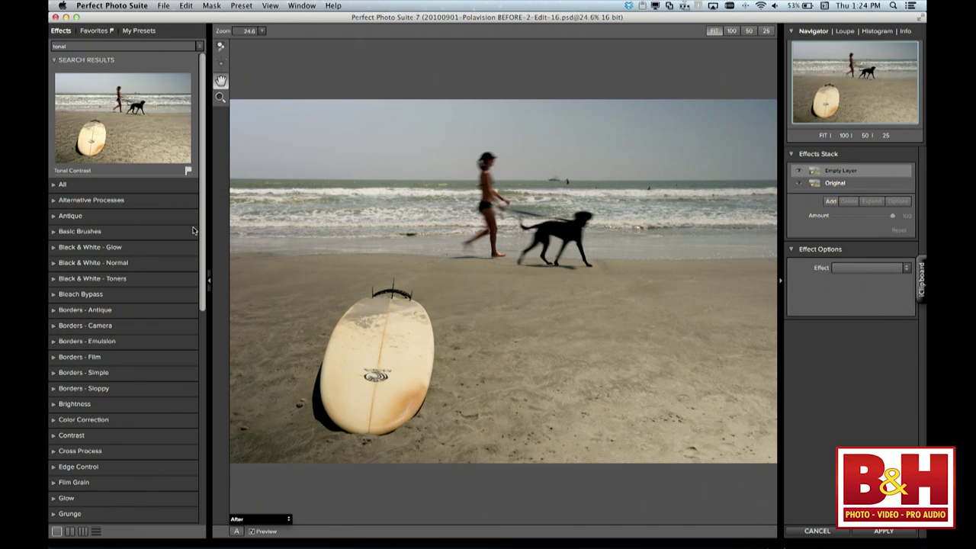
Browse the favorite effects and apply Tonal Contrast to the beach photo
{"action": "left_click", "coordinate": [92, 31]}
{"action": "scroll", "coordinate": [130, 117], "scroll_direction": "down", "scroll_amount": 10}
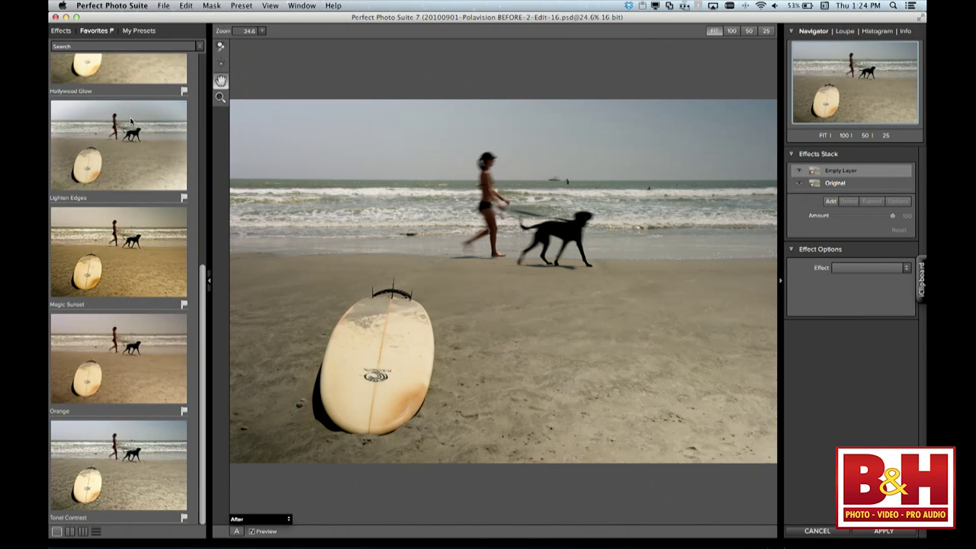
{"action": "scroll", "coordinate": [129, 116], "scroll_direction": "up", "scroll_amount": 5}
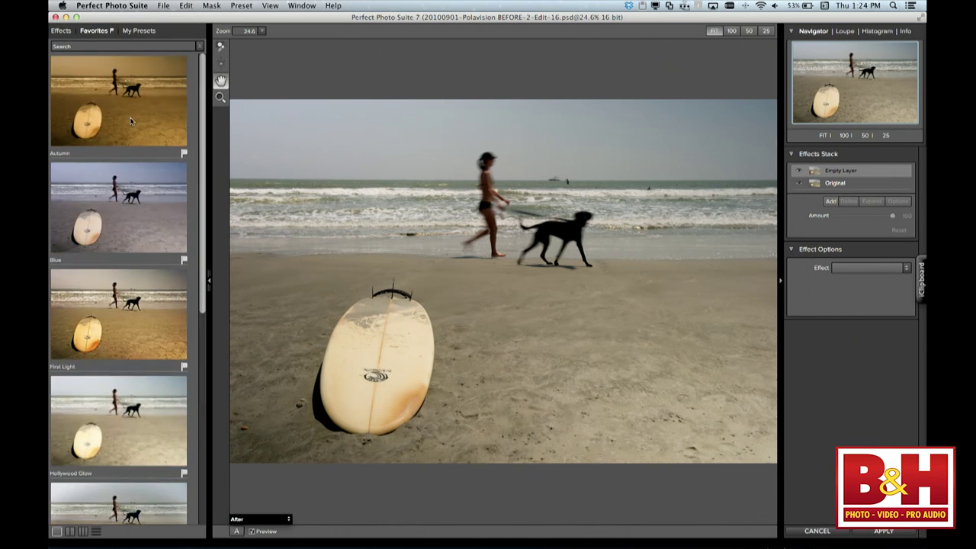
{"action": "scroll", "coordinate": [129, 117], "scroll_direction": "down", "scroll_amount": 5}
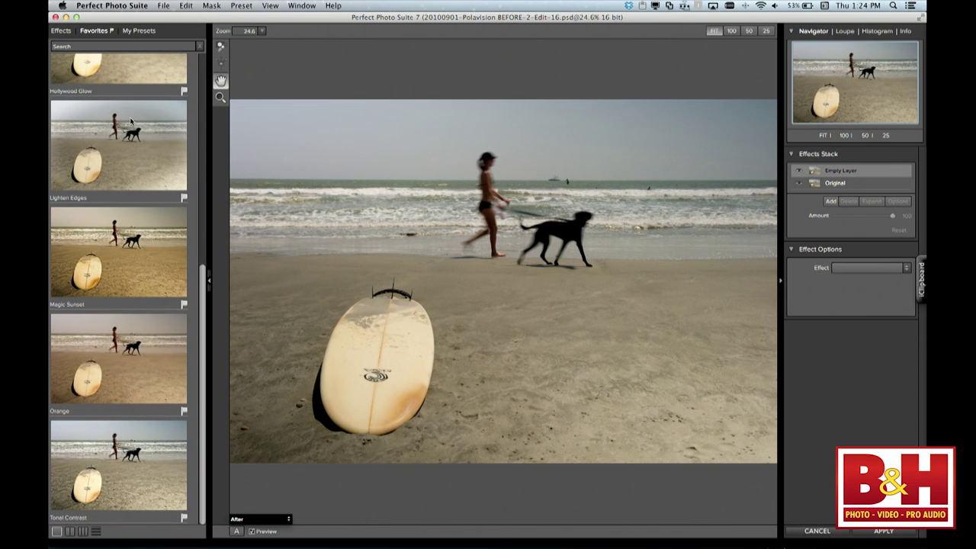
{"action": "left_click", "coordinate": [89, 453]}
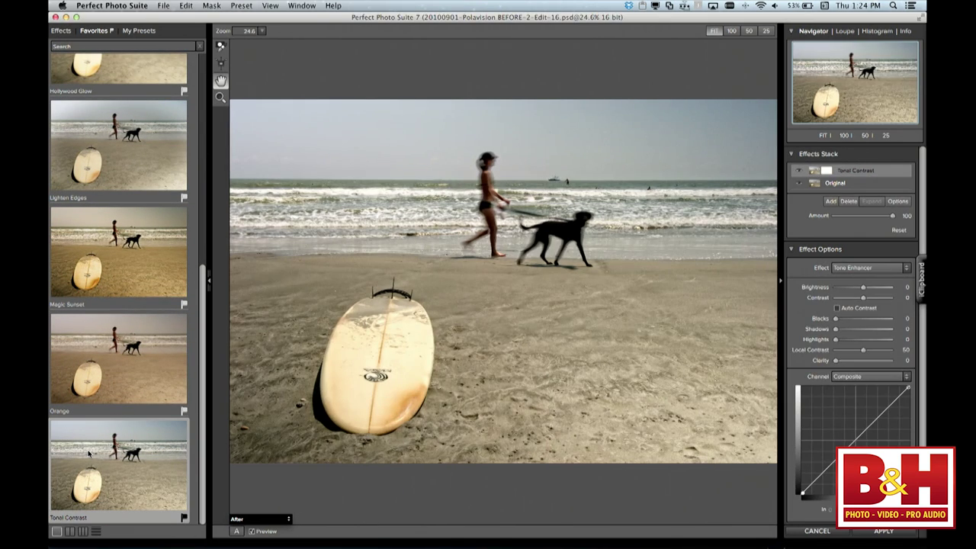
Toggle the preview off and on to compare the photo with and without Tonal Contrast
{"action": "key", "text": "super+p"}
{"action": "key", "text": "super+p"}
{"action": "key", "text": "super+p"}
{"action": "key", "text": "super+p"}
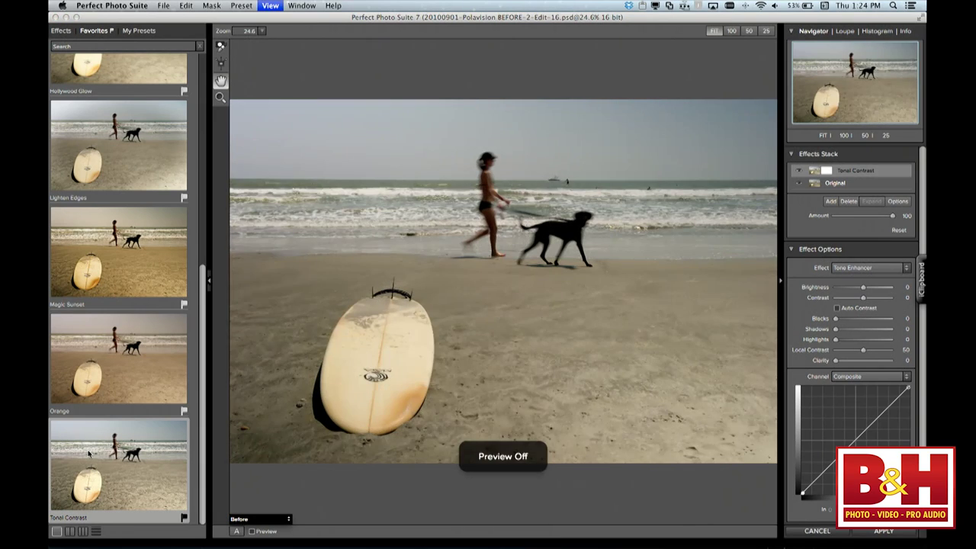
{"action": "key", "text": "super+p"}
{"action": "key", "text": "super+p"}
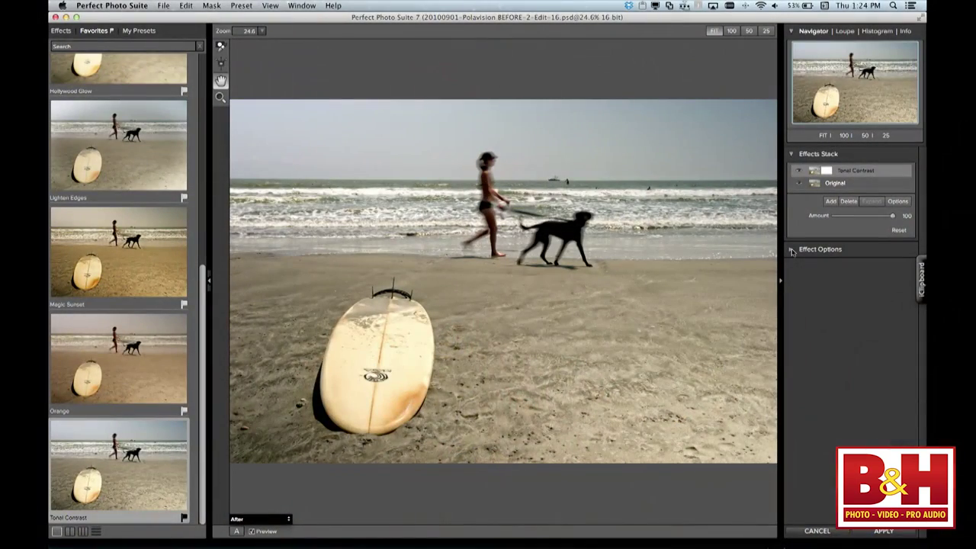
Set the Tonal Contrast effect's Local Contrast to 68 and Clarity to 44, and compare it against the original
{"action": "left_click", "coordinate": [791, 250]}
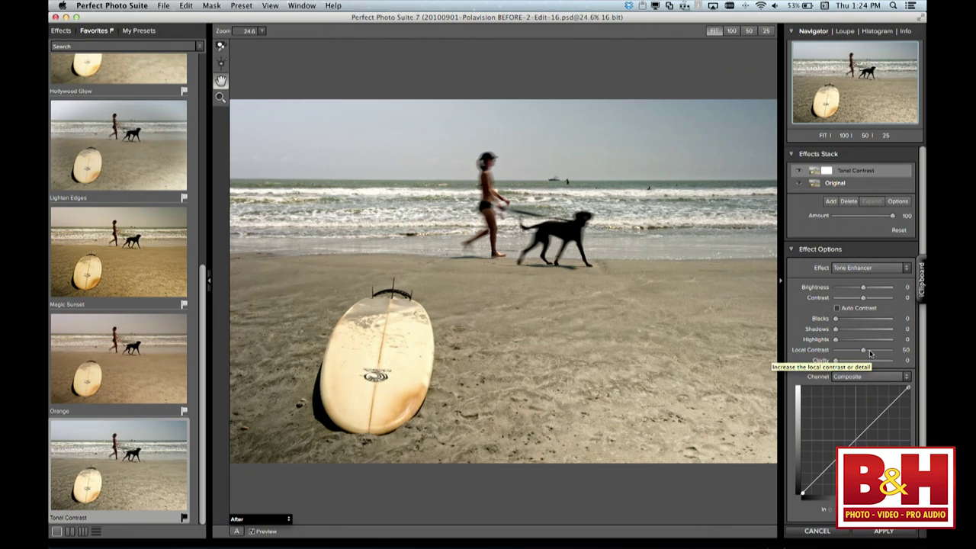
{"action": "left_click_drag", "start_coordinate": [865, 350], "coordinate": [869, 350]}
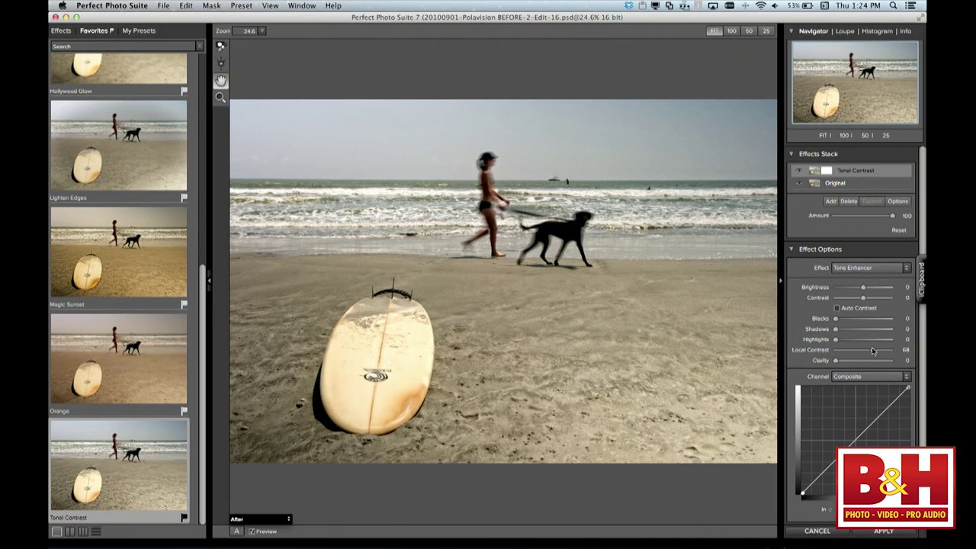
{"action": "left_click_drag", "start_coordinate": [835, 360], "coordinate": [859, 363]}
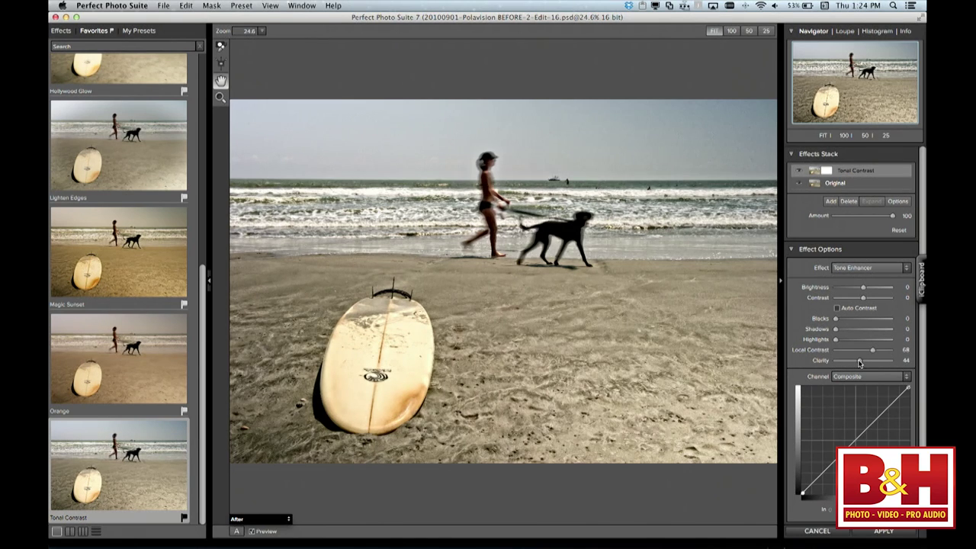
{"action": "key", "text": "super+p"}
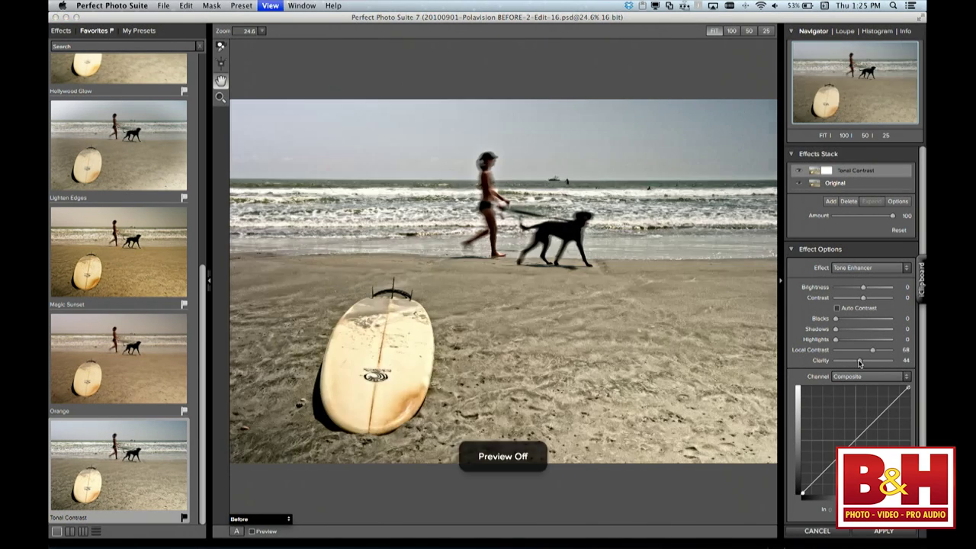
{"action": "key", "text": "super+p"}
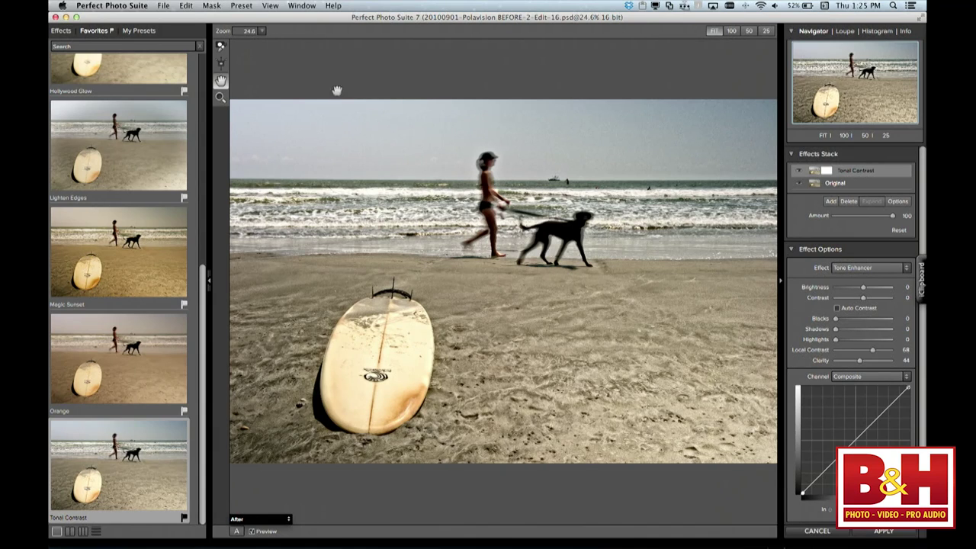
Place a rectangular masking bug over the sky on the Tonal Contrast layer and display its mask with Mask-Red
{"action": "left_click", "coordinate": [221, 64]}
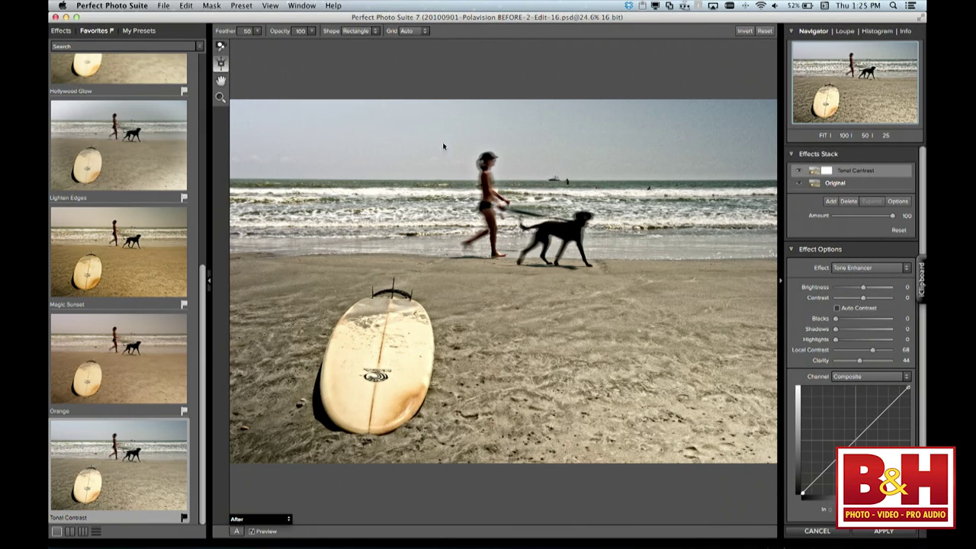
{"action": "left_click", "coordinate": [530, 156]}
{"action": "left_click_drag", "start_coordinate": [549, 153], "coordinate": [526, 179]}
{"action": "left_click", "coordinate": [267, 520]}
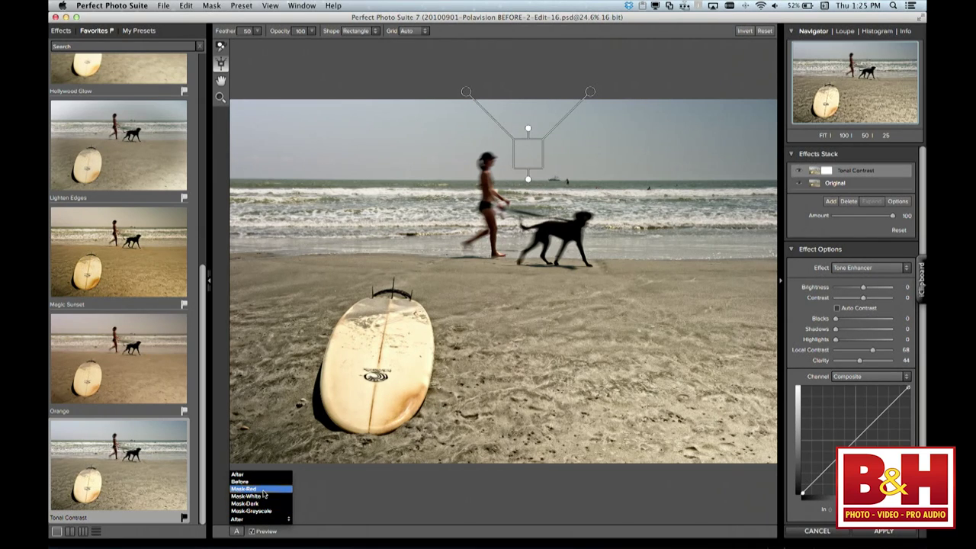
{"action": "left_click", "coordinate": [263, 489]}
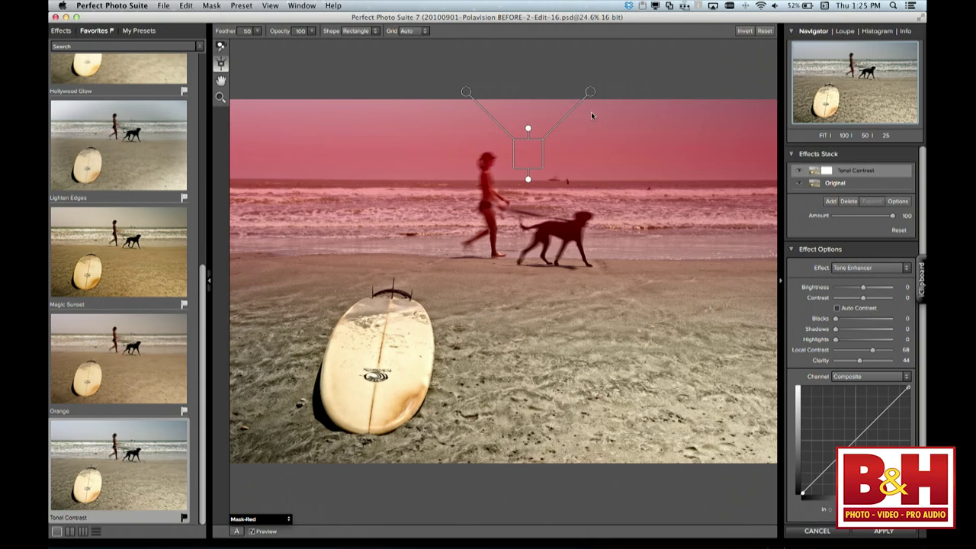
Reduce the sky masking bug's feather to 0 with its edge aligned to the horizon, and return the view to After
{"action": "mouse_move", "coordinate": [591, 93]}
{"action": "left_click_drag", "start_coordinate": [594, 94], "coordinate": [654, 170]}
{"action": "mouse_move", "coordinate": [619, 142]}
{"action": "left_mouse_down"}
{"action": "mouse_move", "coordinate": [608, 125]}
{"action": "mouse_move", "coordinate": [618, 156]}
{"action": "left_mouse_up"}
{"action": "left_click_drag", "start_coordinate": [542, 156], "coordinate": [525, 110]}
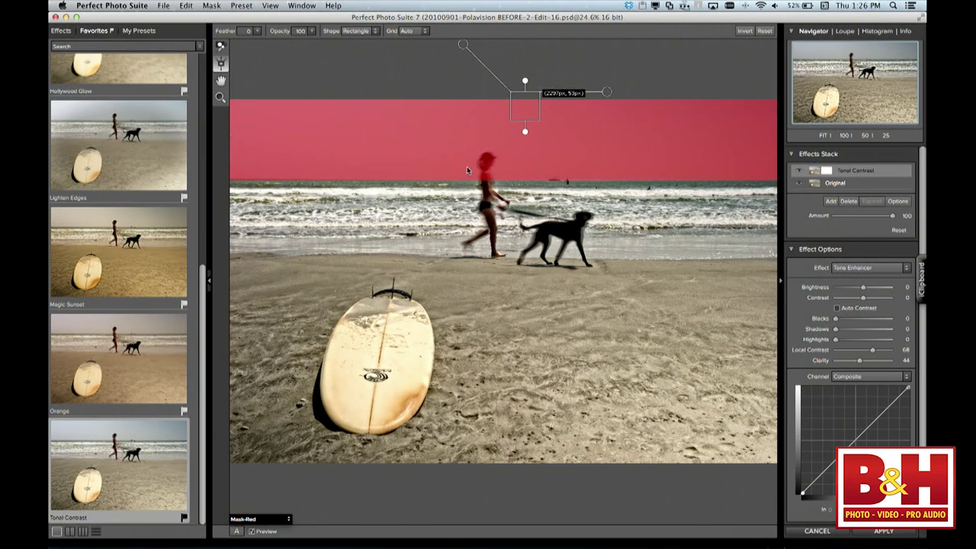
{"action": "left_click", "coordinate": [260, 518]}
{"action": "left_click", "coordinate": [249, 475]}
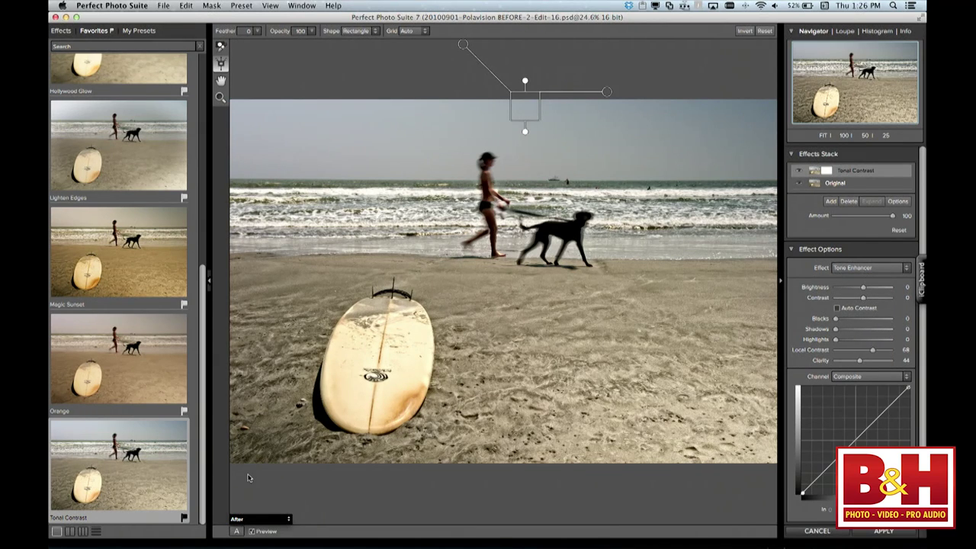
{"action": "left_click_drag", "start_coordinate": [527, 114], "coordinate": [528, 115]}
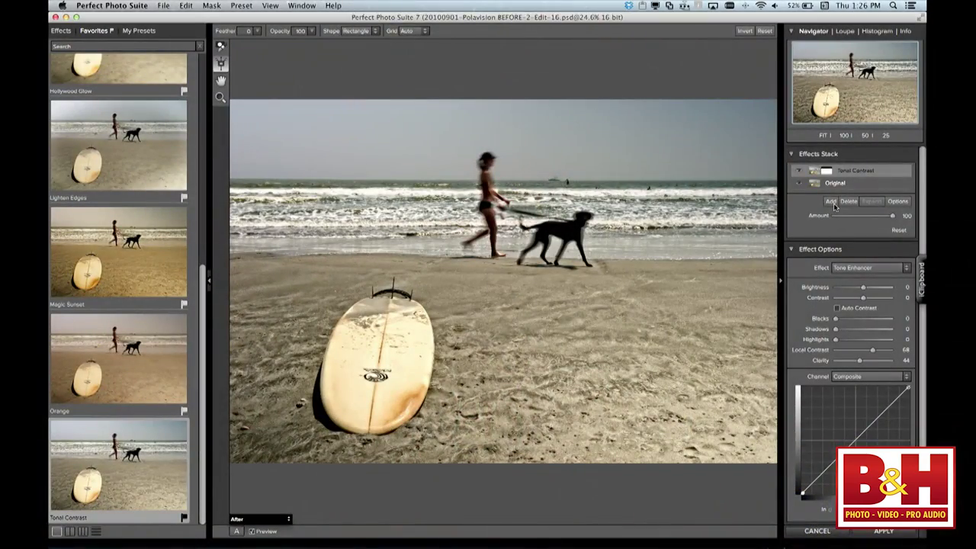
Add a new layer to the effects stack and apply the favorite Blue effect to it
{"action": "left_click", "coordinate": [833, 203]}
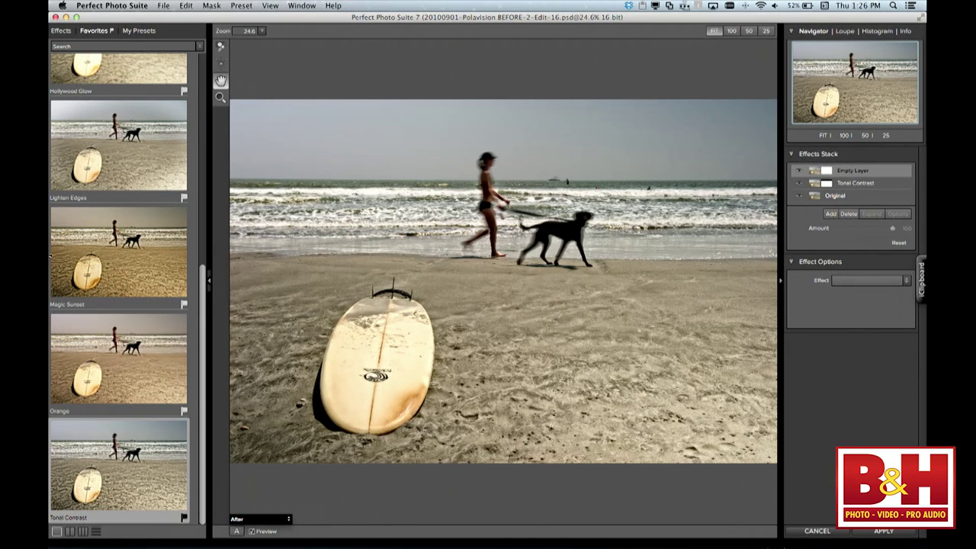
{"action": "scroll", "coordinate": [93, 253], "scroll_direction": "up", "scroll_amount": 10}
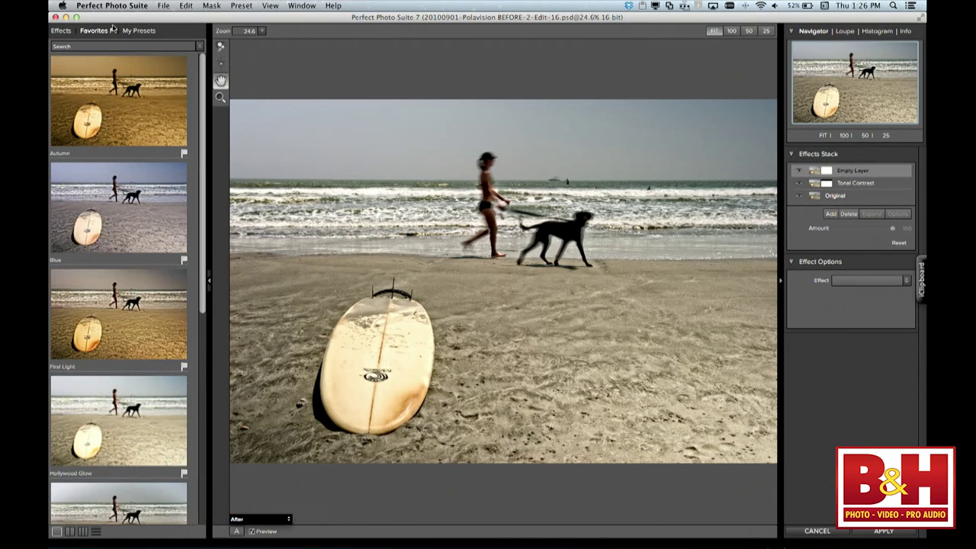
{"action": "left_click", "coordinate": [135, 228]}
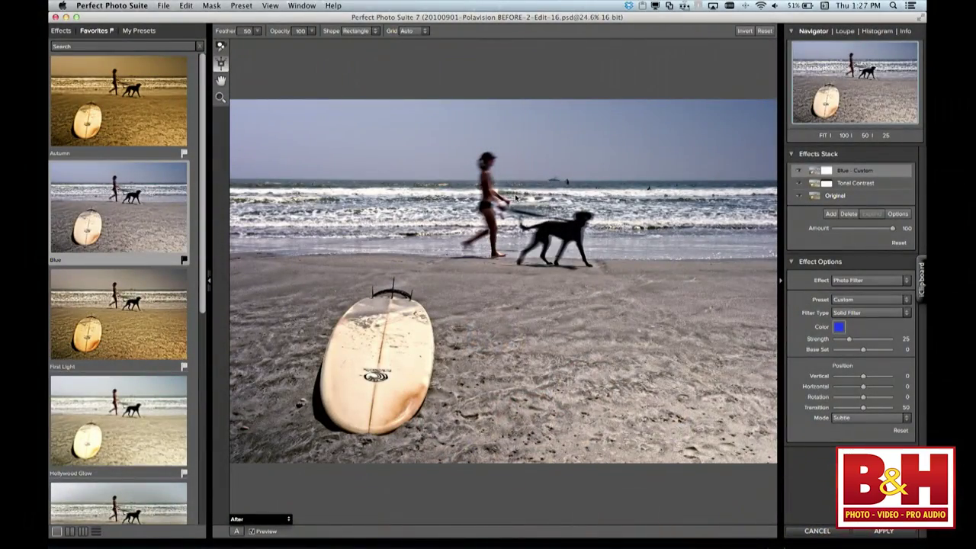
Place a rectangular masking bug over the sand to mask out the Blue effect there, and display the mask with Mask-Red
{"action": "left_click", "coordinate": [518, 196]}
{"action": "left_click_drag", "start_coordinate": [539, 195], "coordinate": [539, 358]}
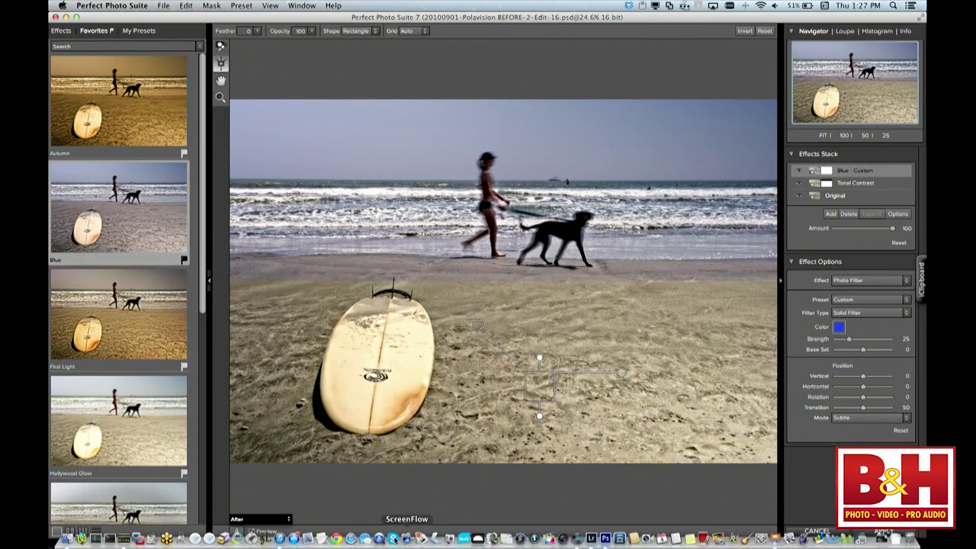
{"action": "left_click", "coordinate": [282, 518]}
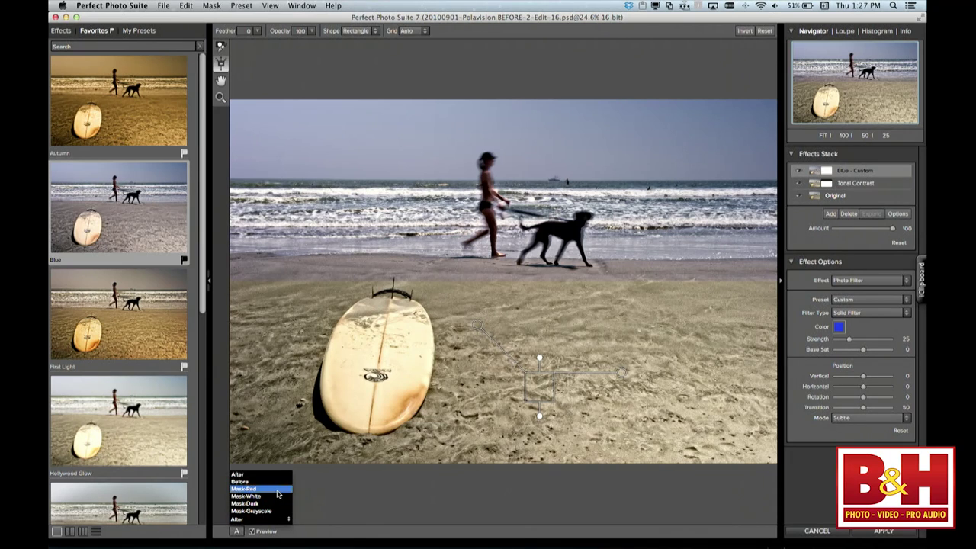
{"action": "left_click", "coordinate": [276, 489]}
Soften the sand masking bug's feather to 27 and adjust its edge along the shoreline, returning the view to After
{"action": "left_click_drag", "start_coordinate": [629, 377], "coordinate": [671, 328]}
{"action": "mouse_move", "coordinate": [542, 390]}
{"action": "left_mouse_down"}
{"action": "mouse_move", "coordinate": [542, 379]}
{"action": "mouse_move", "coordinate": [539, 407]}
{"action": "mouse_move", "coordinate": [540, 399]}
{"action": "left_mouse_up"}
{"action": "left_click_drag", "start_coordinate": [540, 378], "coordinate": [540, 387]}
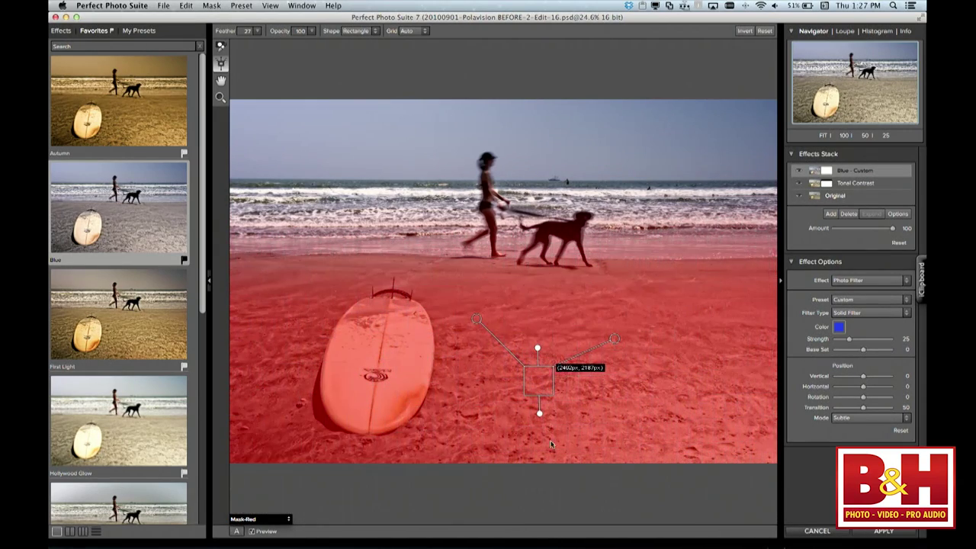
{"action": "left_click", "coordinate": [256, 520]}
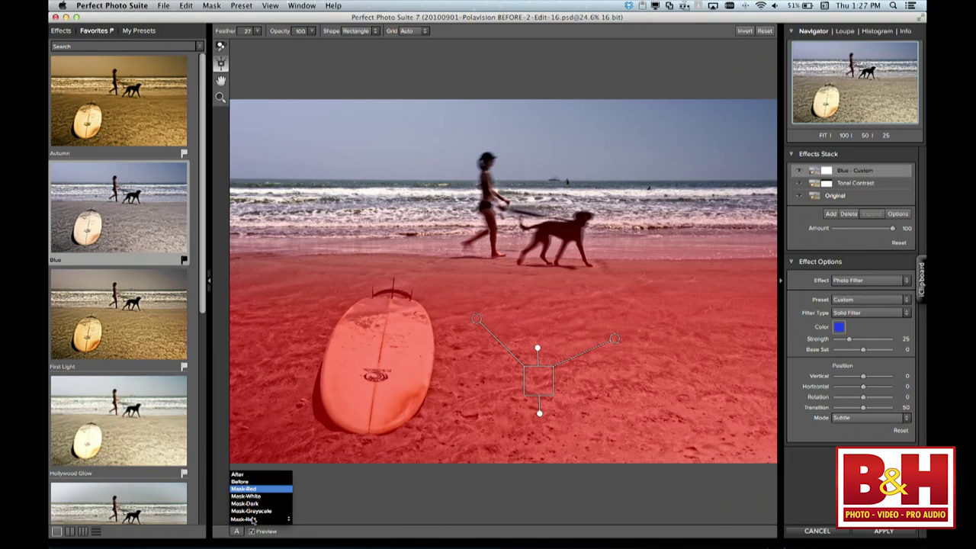
{"action": "left_click", "coordinate": [254, 475]}
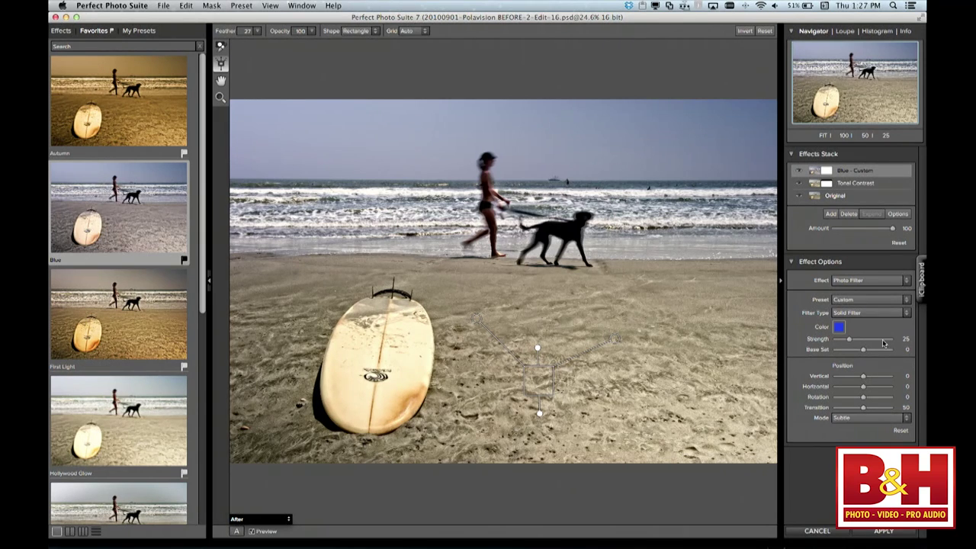
Change the Blue photo filter's color to a violet-blue, with Strength at 39 and Base Sat at 47
{"action": "left_click", "coordinate": [840, 328]}
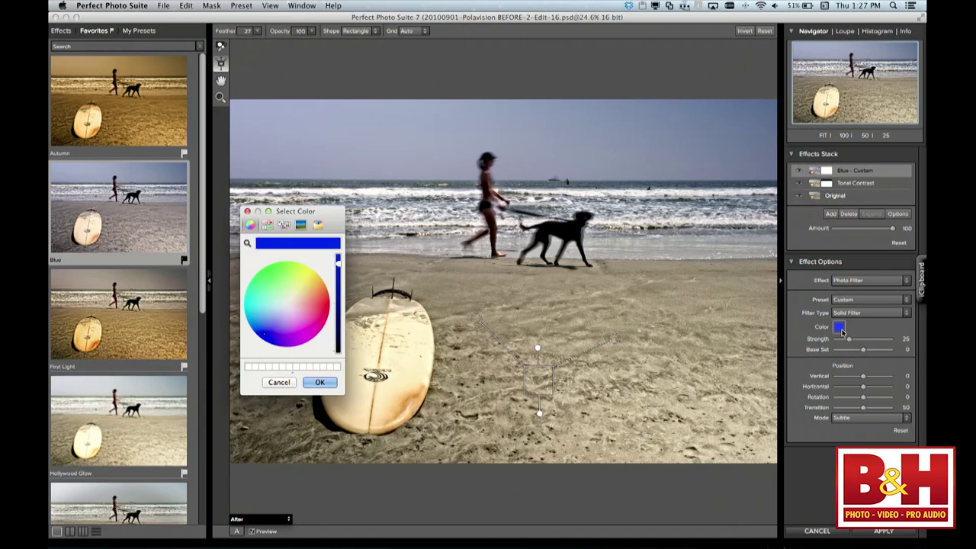
{"action": "left_click", "coordinate": [260, 326]}
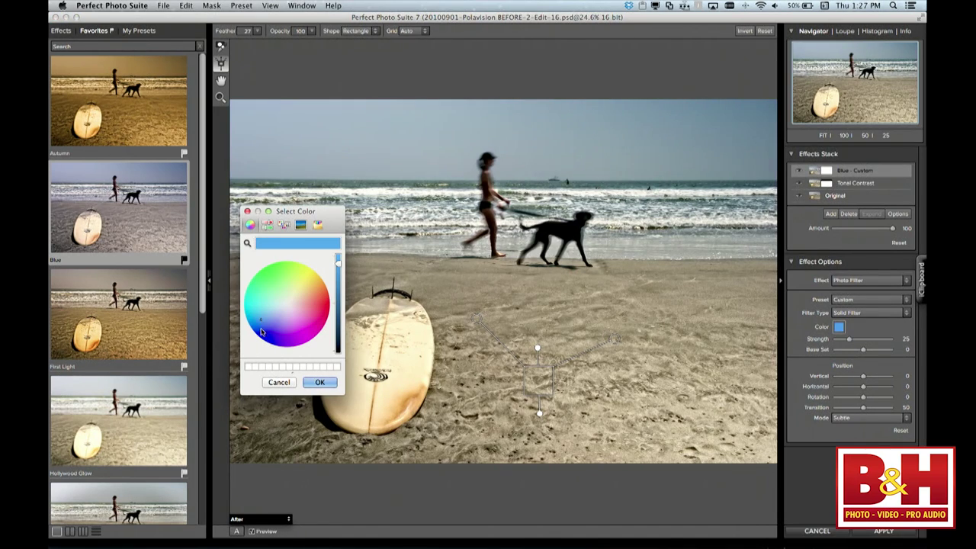
{"action": "left_click", "coordinate": [263, 338]}
{"action": "left_click_drag", "start_coordinate": [263, 337], "coordinate": [273, 341]}
{"action": "left_click", "coordinate": [320, 382]}
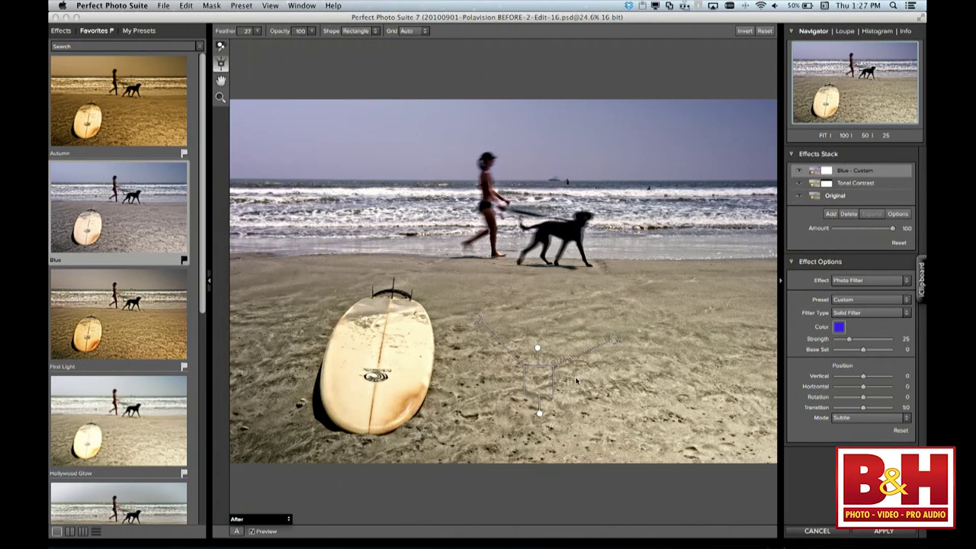
{"action": "left_click_drag", "start_coordinate": [848, 338], "coordinate": [858, 343]}
{"action": "left_click_drag", "start_coordinate": [858, 341], "coordinate": [876, 350]}
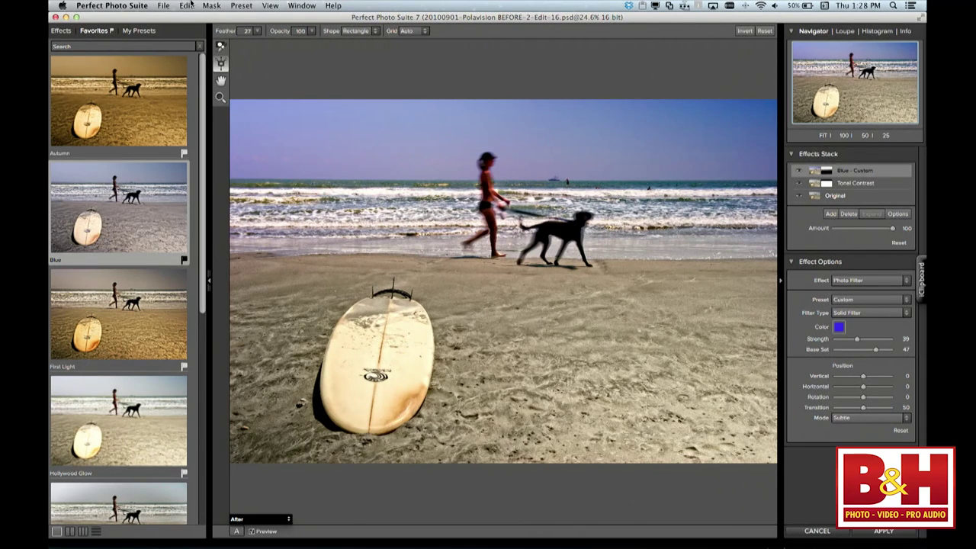
Copy the Blue layer's mask, and add a new effects stack layer with the favorite Orange effect
{"action": "left_click", "coordinate": [208, 6]}
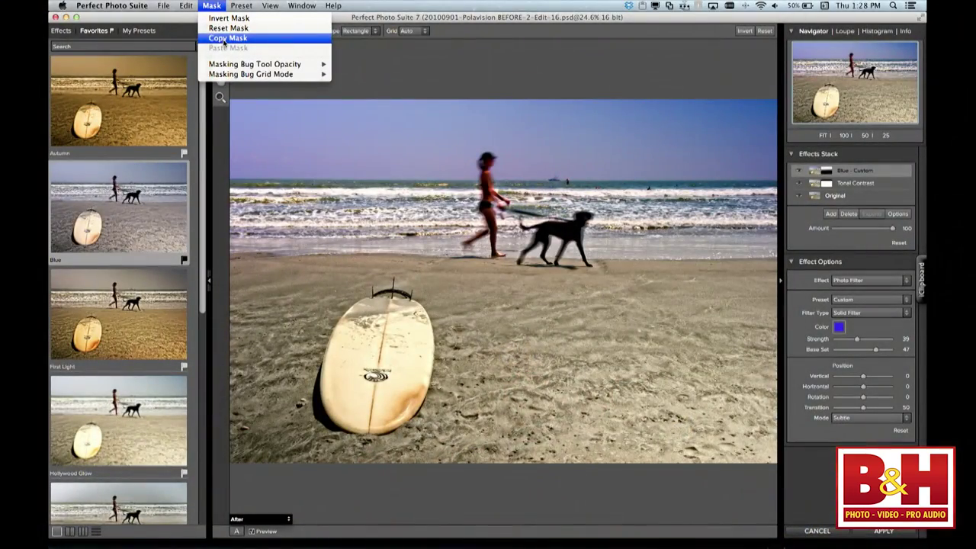
{"action": "left_click", "coordinate": [222, 41]}
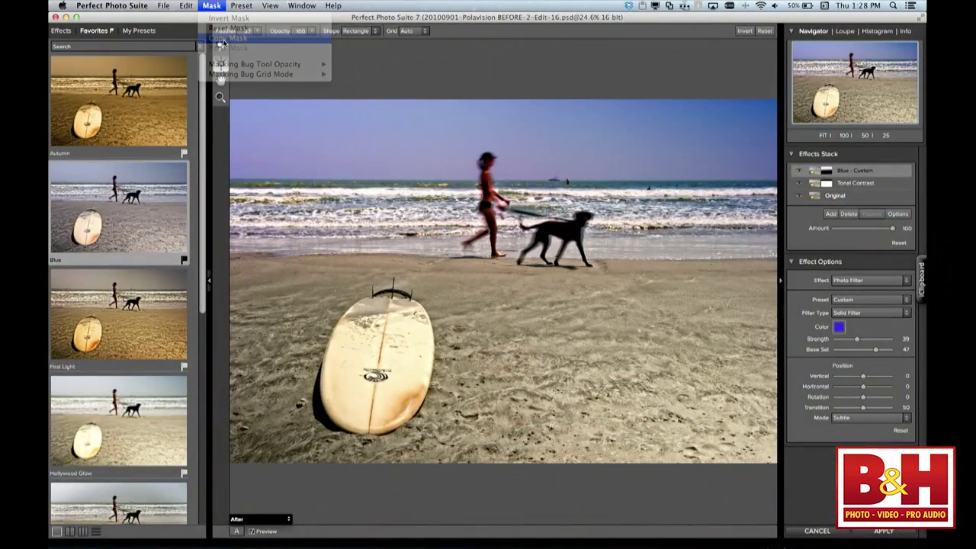
{"action": "left_click", "coordinate": [831, 216]}
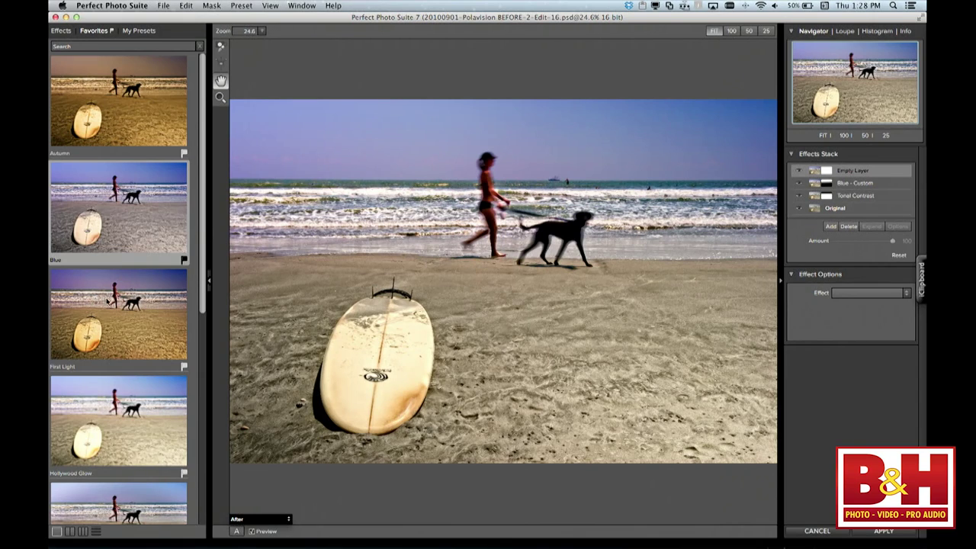
{"action": "scroll", "coordinate": [166, 314], "scroll_direction": "down", "scroll_amount": 5}
{"action": "scroll", "coordinate": [151, 357], "scroll_direction": "up", "scroll_amount": 1}
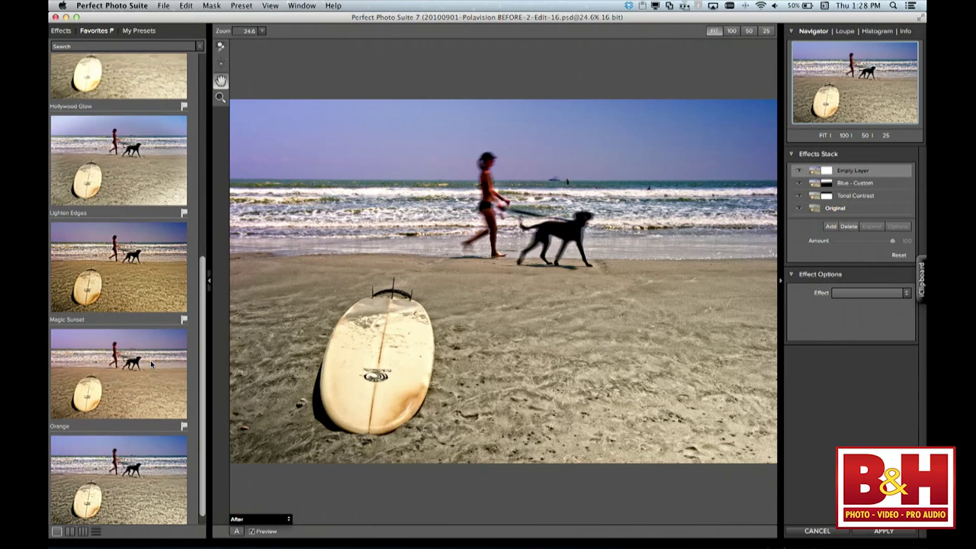
{"action": "left_click", "coordinate": [135, 404]}
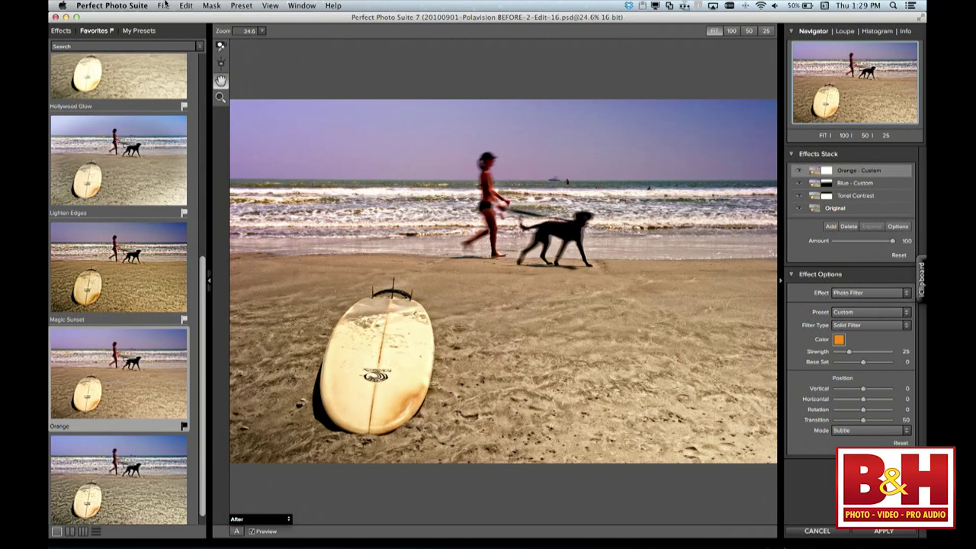
Paste the copied mask onto the Orange layer and invert it to limit the effect to the sand
{"action": "left_click", "coordinate": [213, 5]}
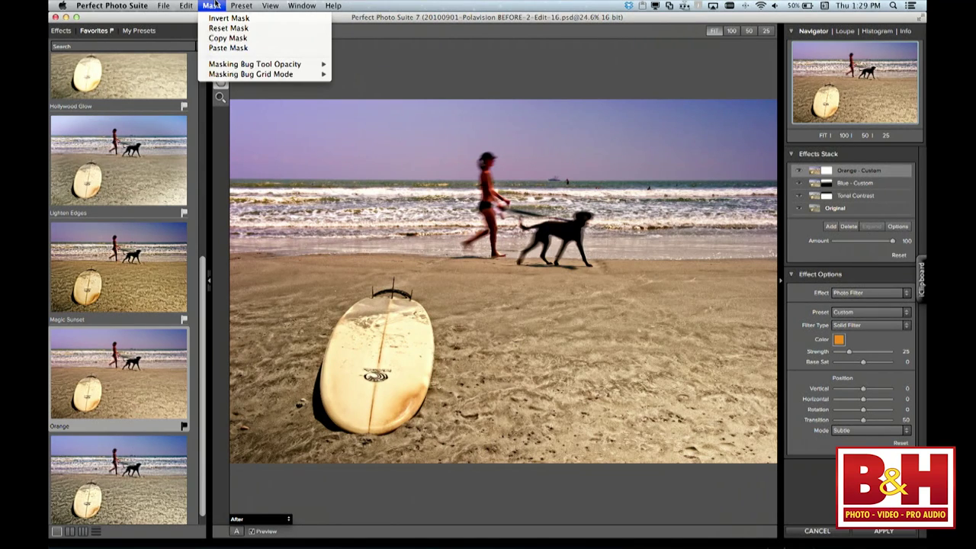
{"action": "left_click", "coordinate": [220, 47]}
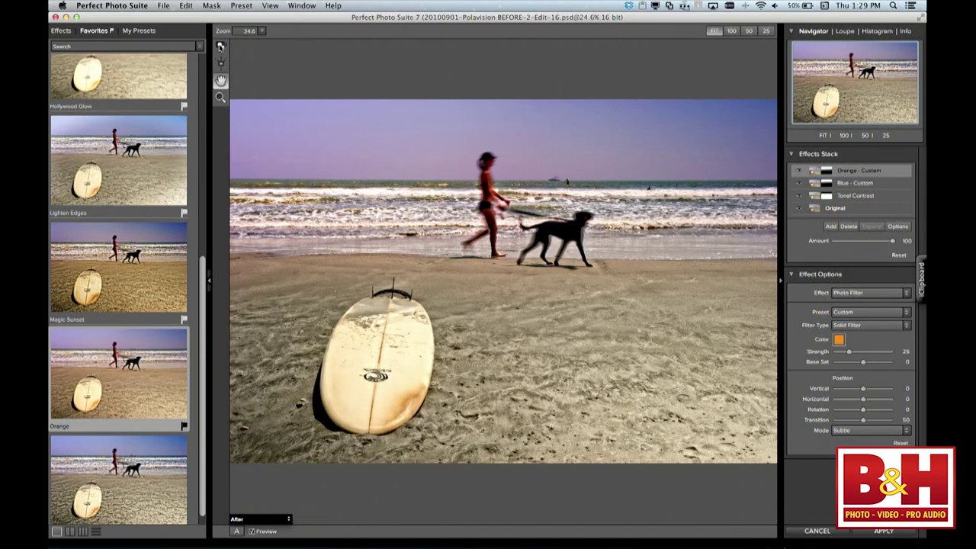
{"action": "left_click", "coordinate": [214, 5]}
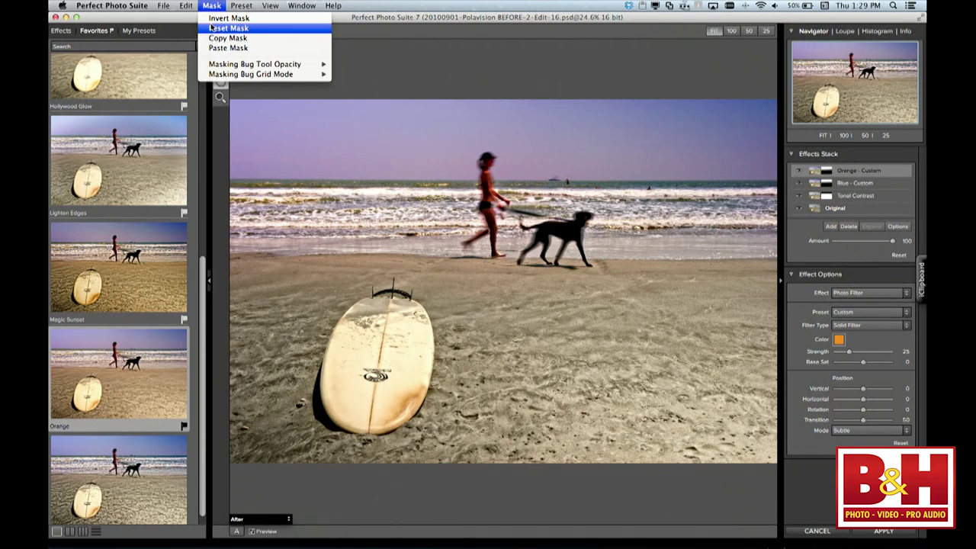
{"action": "left_click", "coordinate": [212, 19]}
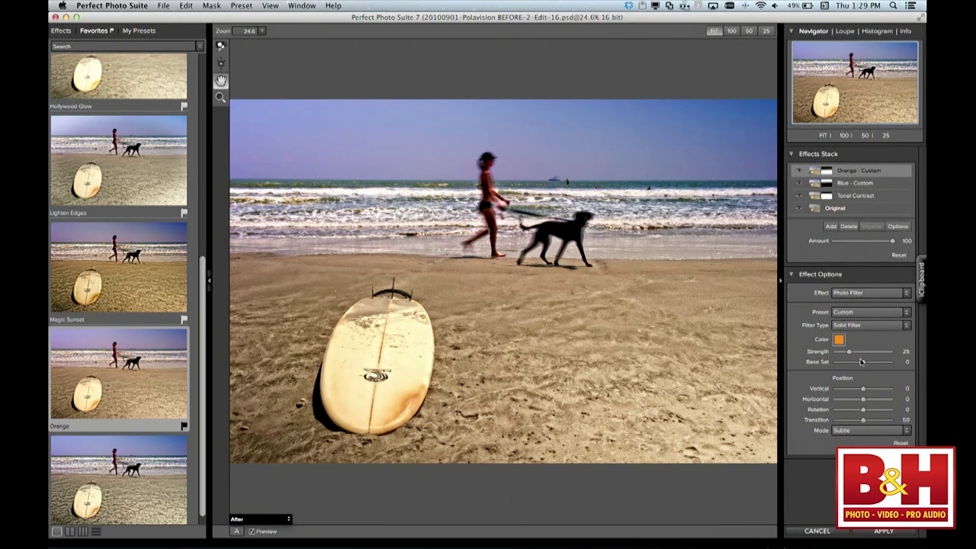
Set the Orange photo filter's Strength to 50 and Base Sat to 16
{"action": "left_click_drag", "start_coordinate": [852, 354], "coordinate": [867, 360]}
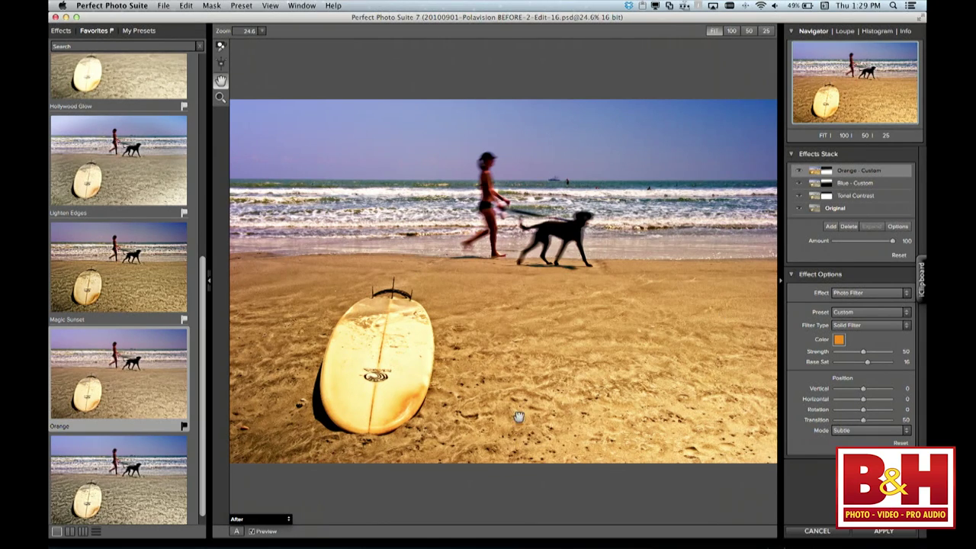
Activate the masking brush and display the Orange layer's mask with Mask-Red
{"action": "left_click", "coordinate": [221, 46]}
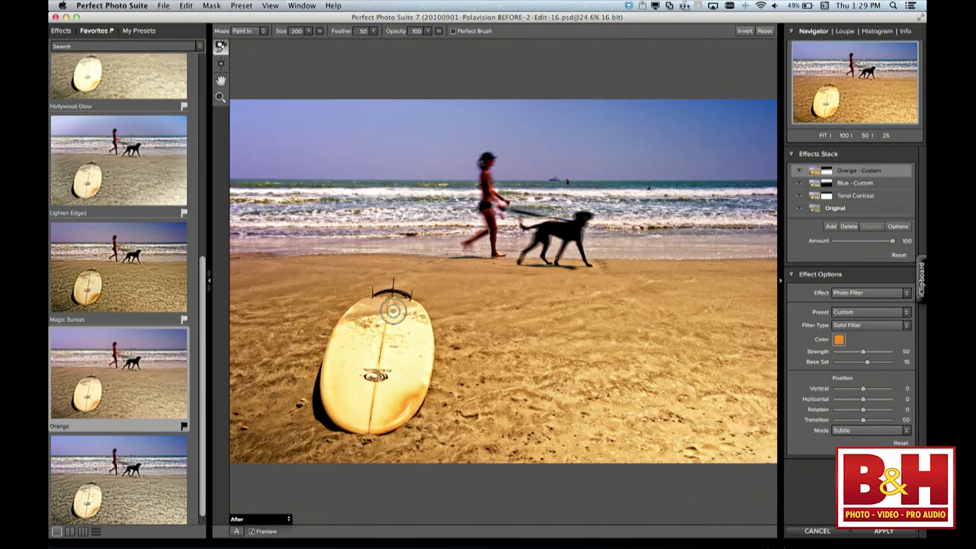
{"action": "key", "text": "bracketleft"}
{"action": "key", "text": "bracketleft"}
{"action": "key", "text": "bracketleft"}
{"action": "left_click", "coordinate": [249, 522]}
{"action": "left_click", "coordinate": [244, 488]}
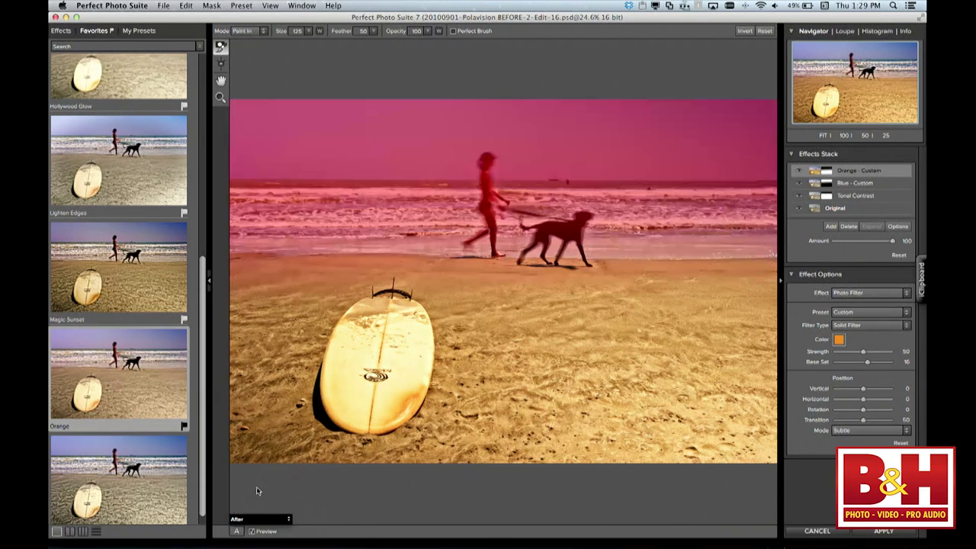
Set the masking brush to size 700 with a feather of 9
{"action": "key", "text": "bracketright"}
{"action": "key", "text": "bracketright"}
{"action": "key", "text": "bracketright"}
{"action": "key", "text": "bracketright"}
{"action": "key", "text": "bracketright"}
{"action": "key", "text": "bracketright"}
{"action": "key", "text": "bracketright"}
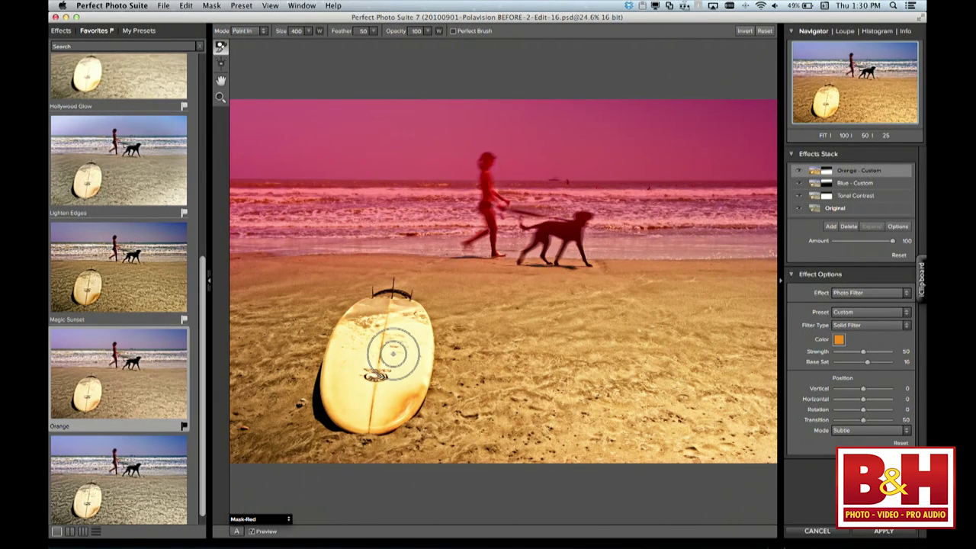
{"action": "key", "text": "bracketleft"}
{"action": "key", "text": "bracketleft"}
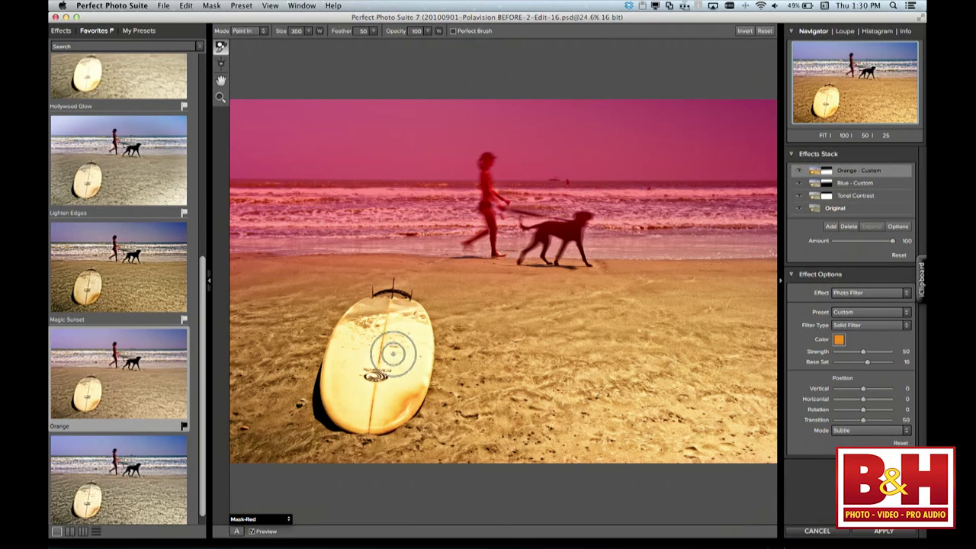
{"action": "key", "text": "bracketright"}
{"action": "key", "text": "bracketright"}
{"action": "key", "text": "bracketright"}
{"action": "key", "text": "bracketright"}
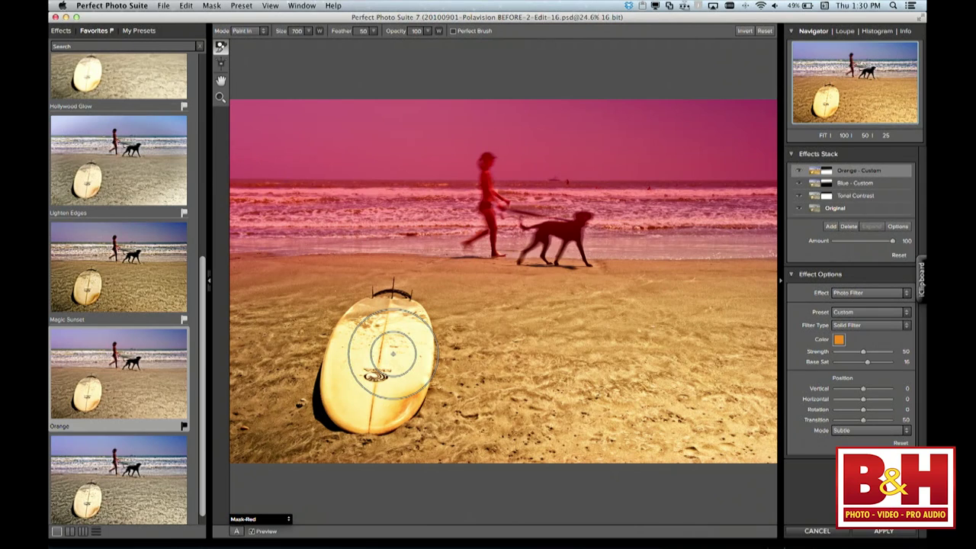
{"action": "key", "text": "shift+bracketright"}
{"action": "key", "text": "shift+bracketright"}
{"action": "key", "text": "shift+bracketright"}
{"action": "key", "text": "shift+bracketright"}
{"action": "key", "text": "shift+bracketright"}
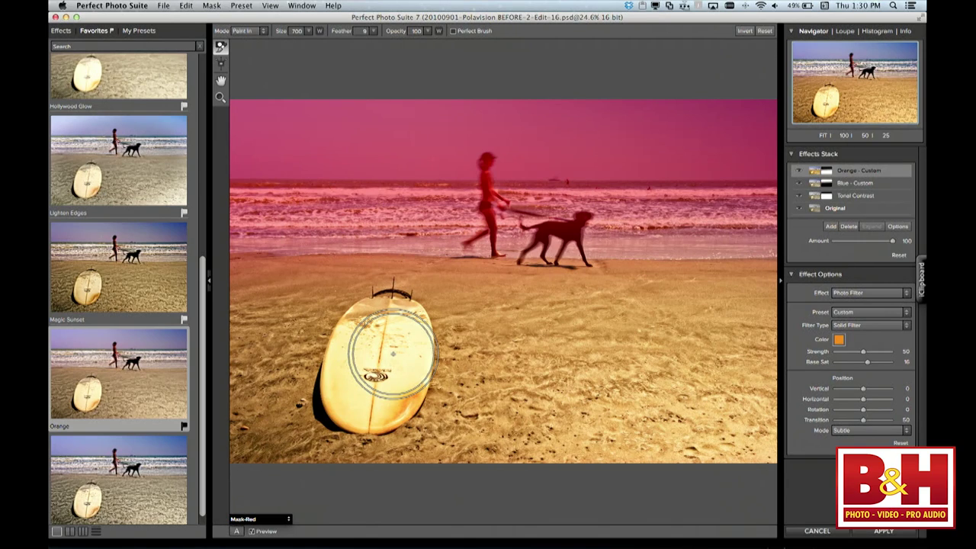
Paint the Orange effect out of the surfboard using Paint Out mode with Perfect Brush enabled and size 500
{"action": "left_click_drag", "start_coordinate": [382, 348], "coordinate": [407, 364]}
{"action": "key", "text": "x"}
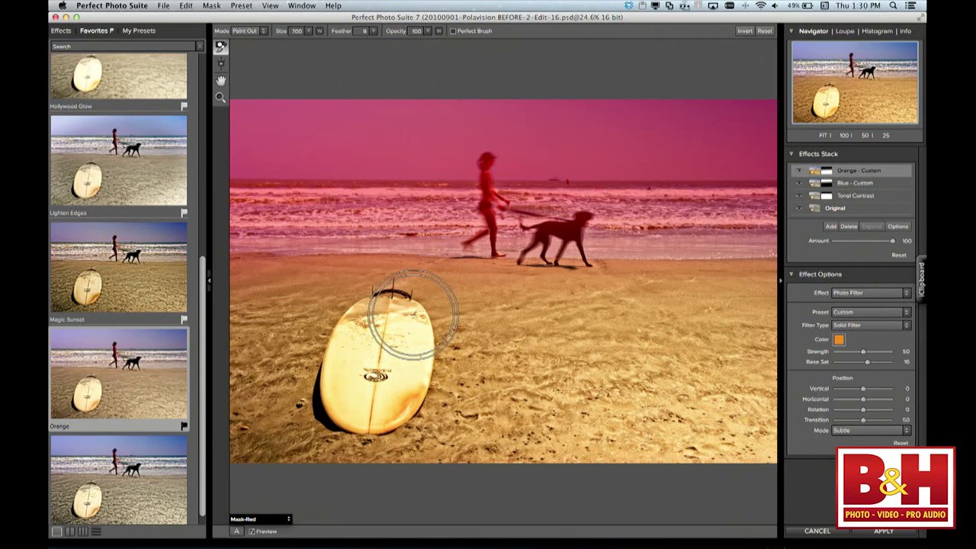
{"action": "mouse_move", "coordinate": [410, 311]}
{"action": "left_mouse_down"}
{"action": "mouse_move", "coordinate": [400, 381]}
{"action": "mouse_move", "coordinate": [350, 389]}
{"action": "mouse_move", "coordinate": [357, 354]}
{"action": "mouse_move", "coordinate": [377, 338]}
{"action": "left_mouse_up"}
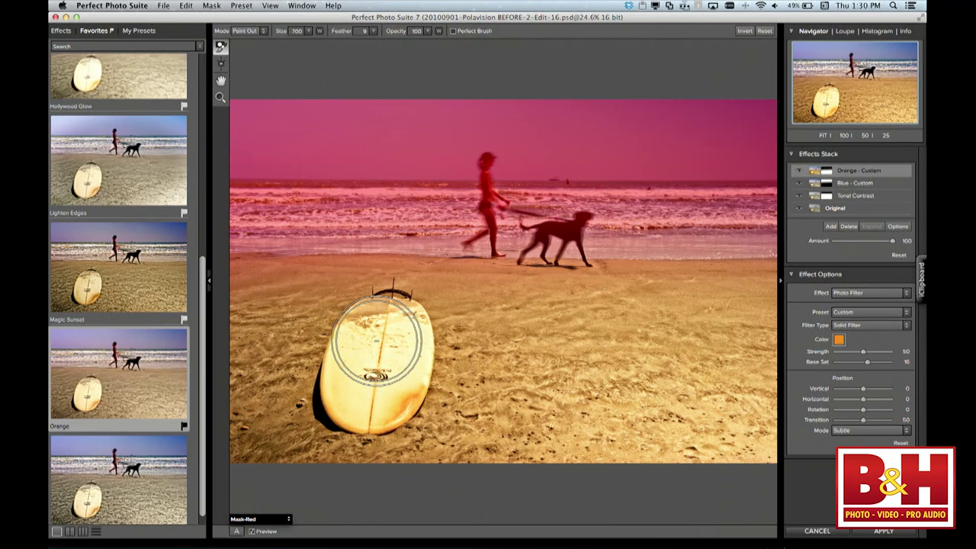
{"action": "left_click", "coordinate": [453, 31]}
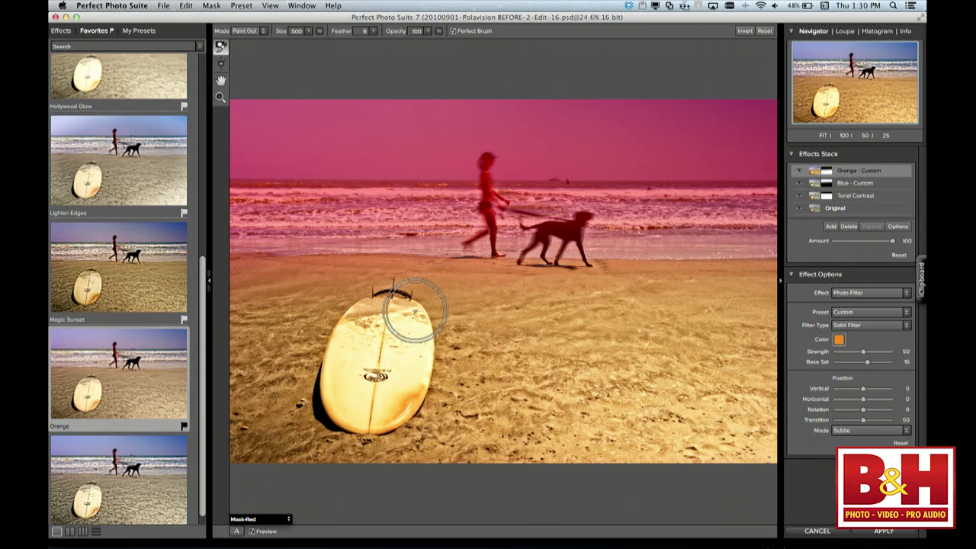
{"action": "mouse_move", "coordinate": [414, 312]}
{"action": "left_mouse_down"}
{"action": "mouse_move", "coordinate": [421, 378]}
{"action": "mouse_move", "coordinate": [402, 412]}
{"action": "mouse_move", "coordinate": [357, 431]}
{"action": "mouse_move", "coordinate": [328, 402]}
{"action": "mouse_move", "coordinate": [339, 349]}
{"action": "mouse_move", "coordinate": [371, 315]}
{"action": "mouse_move", "coordinate": [389, 330]}
{"action": "mouse_move", "coordinate": [371, 399]}
{"action": "mouse_move", "coordinate": [343, 391]}
{"action": "mouse_move", "coordinate": [327, 401]}
{"action": "mouse_move", "coordinate": [334, 366]}
{"action": "left_mouse_up"}
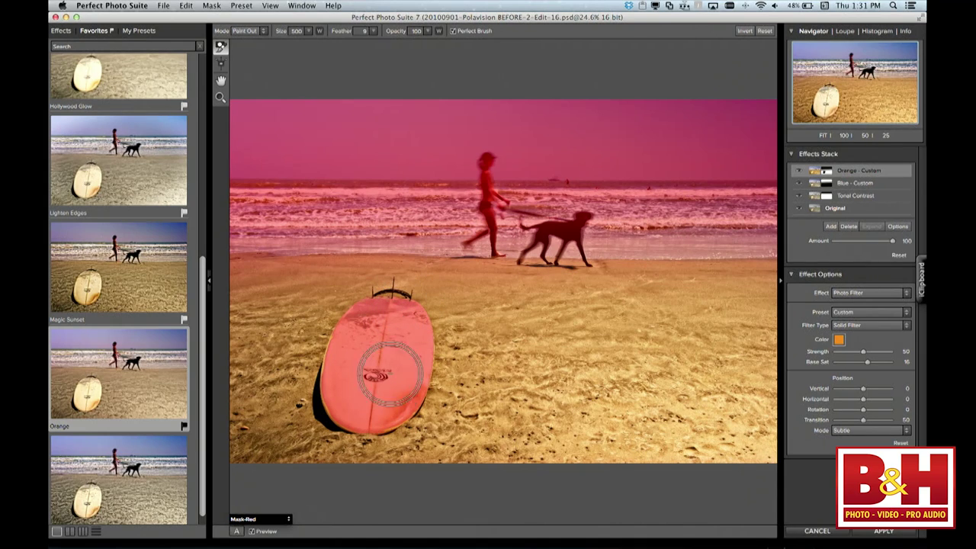
Return the preview from the red mask display to the After view
{"action": "left_click", "coordinate": [263, 519]}
{"action": "left_click", "coordinate": [265, 521]}
{"action": "left_click", "coordinate": [265, 521]}
{"action": "left_click", "coordinate": [265, 474]}
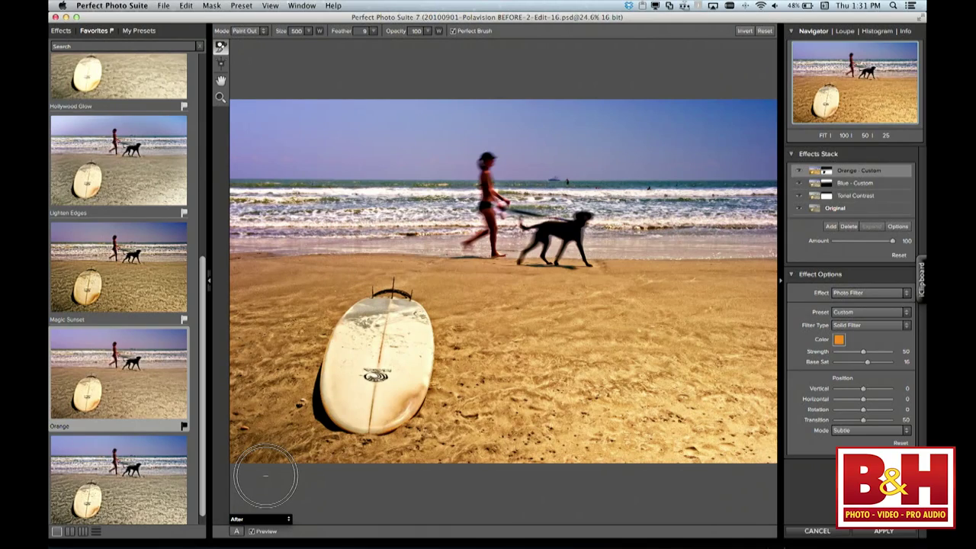
{"action": "key", "text": "p"}
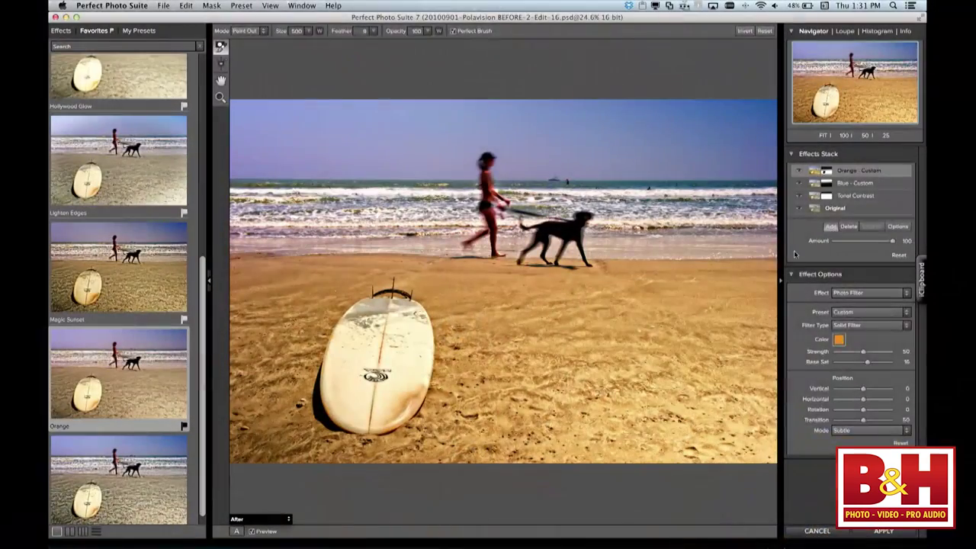
Add a new layer with Sloppy Border 13 from the Borders - Sloppy category and set the border's Scale to 0
{"action": "left_click", "coordinate": [831, 226]}
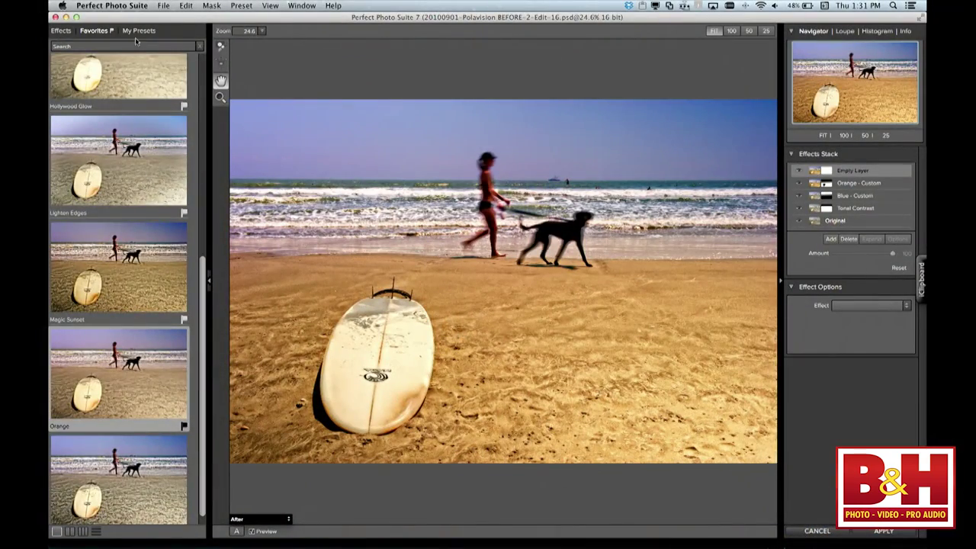
{"action": "left_click", "coordinate": [61, 31]}
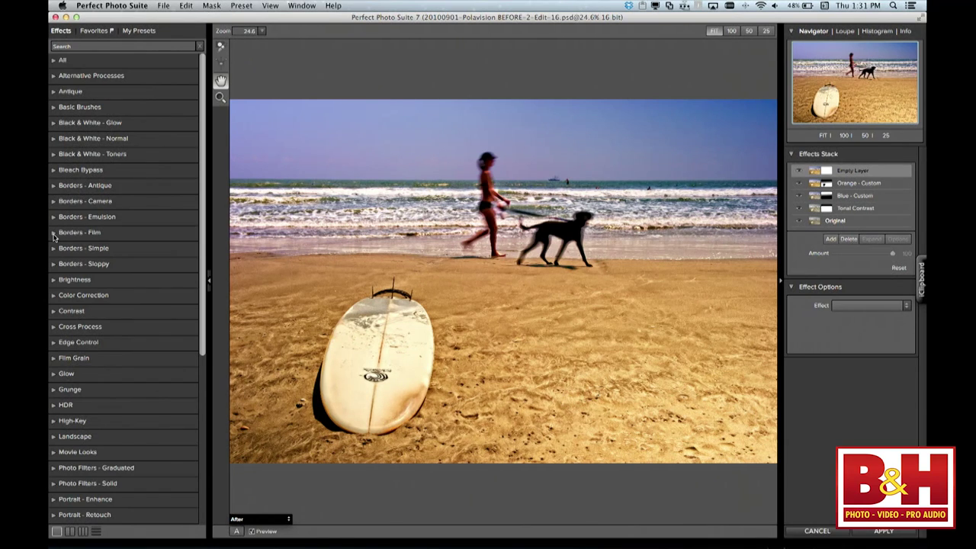
{"action": "left_click", "coordinate": [55, 266]}
{"action": "scroll", "coordinate": [148, 265], "scroll_direction": "down", "scroll_amount": 2}
{"action": "scroll", "coordinate": [147, 265], "scroll_direction": "down", "scroll_amount": 6}
{"action": "scroll", "coordinate": [147, 265], "scroll_direction": "down", "scroll_amount": 15}
{"action": "scroll", "coordinate": [147, 265], "scroll_direction": "down", "scroll_amount": 4}
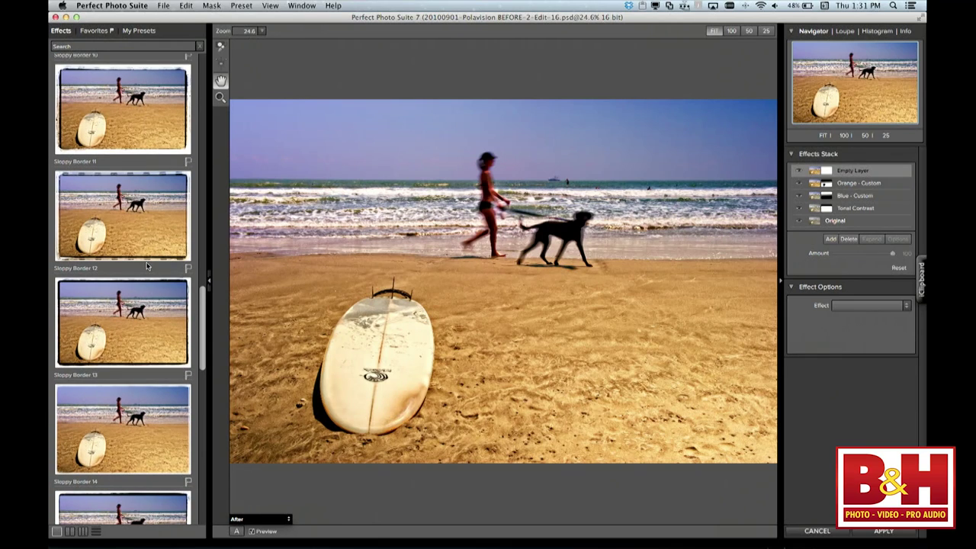
{"action": "left_click", "coordinate": [150, 296]}
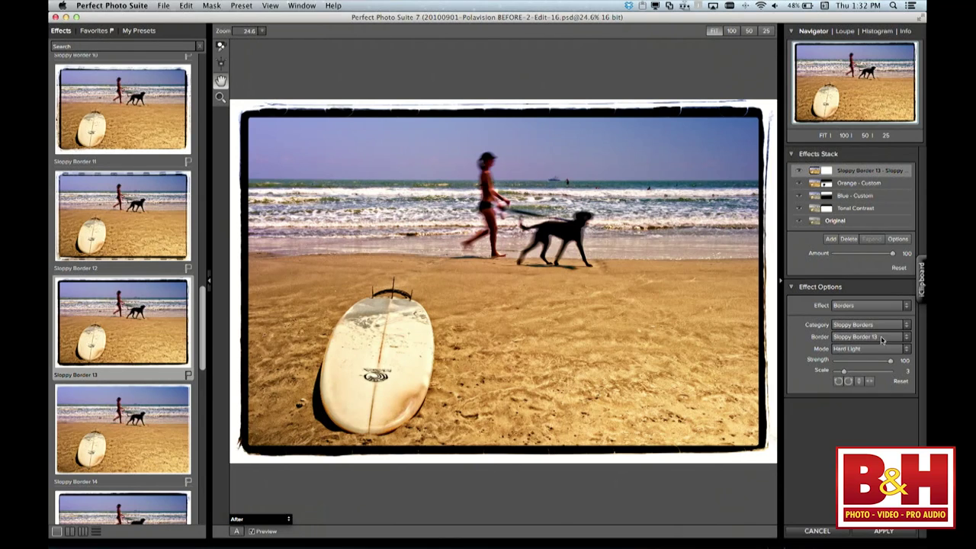
{"action": "left_click_drag", "start_coordinate": [845, 374], "coordinate": [836, 374]}
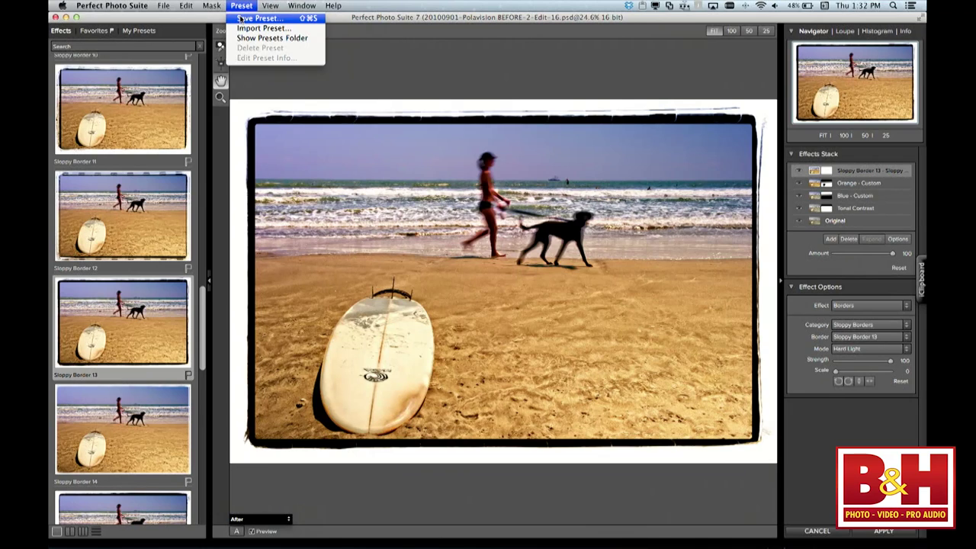
{"action": "left_click", "coordinate": [241, 18]}
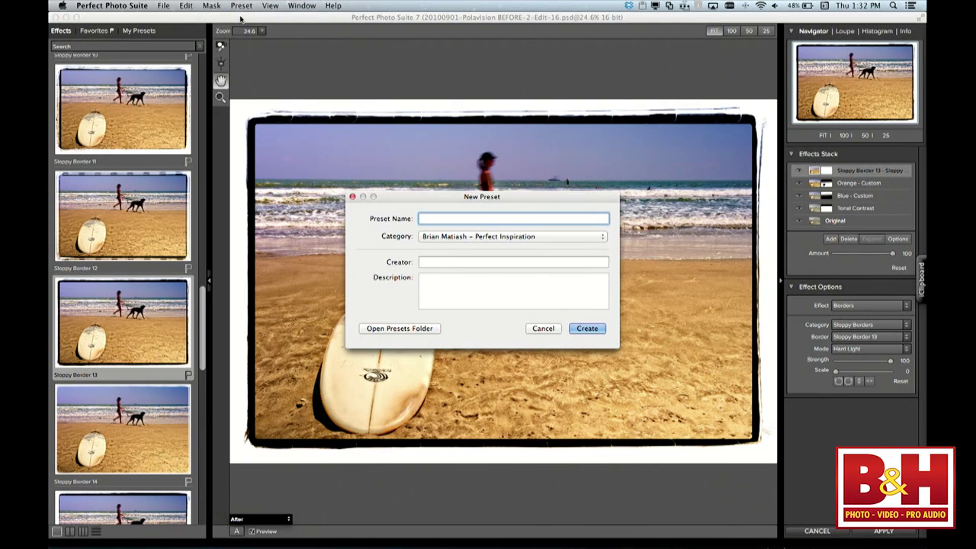
{"action": "left_click", "coordinate": [482, 237]}
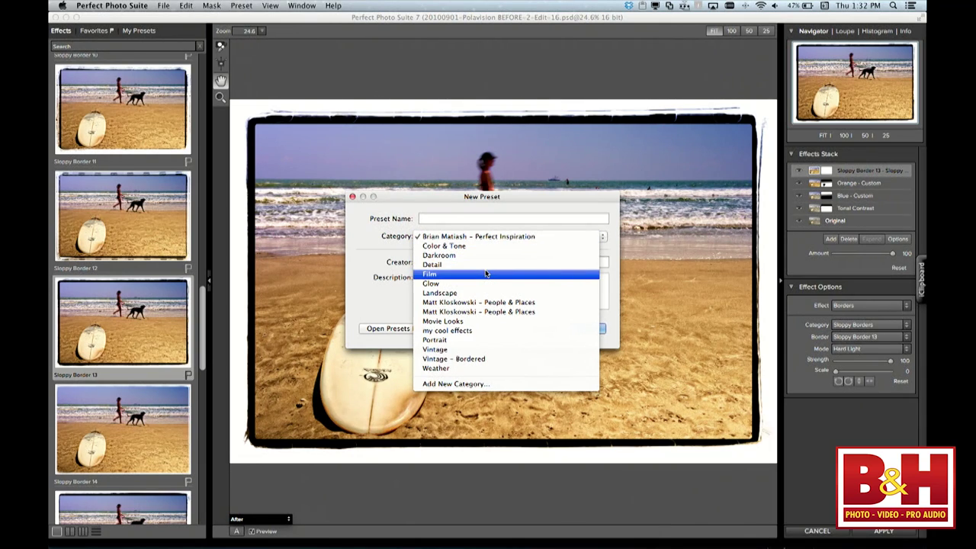
{"action": "left_click", "coordinate": [486, 273]}
{"action": "left_click", "coordinate": [451, 218]}
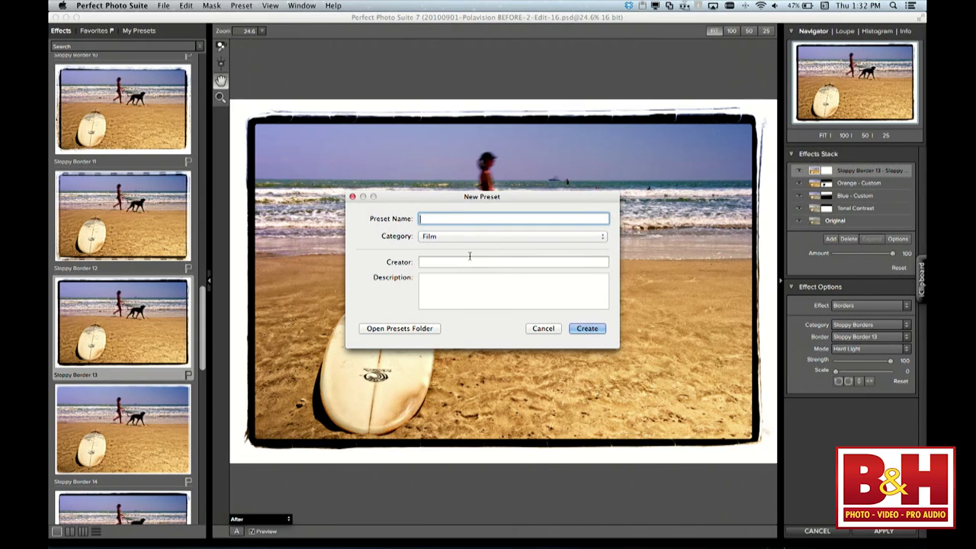
{"action": "left_click", "coordinate": [550, 329]}
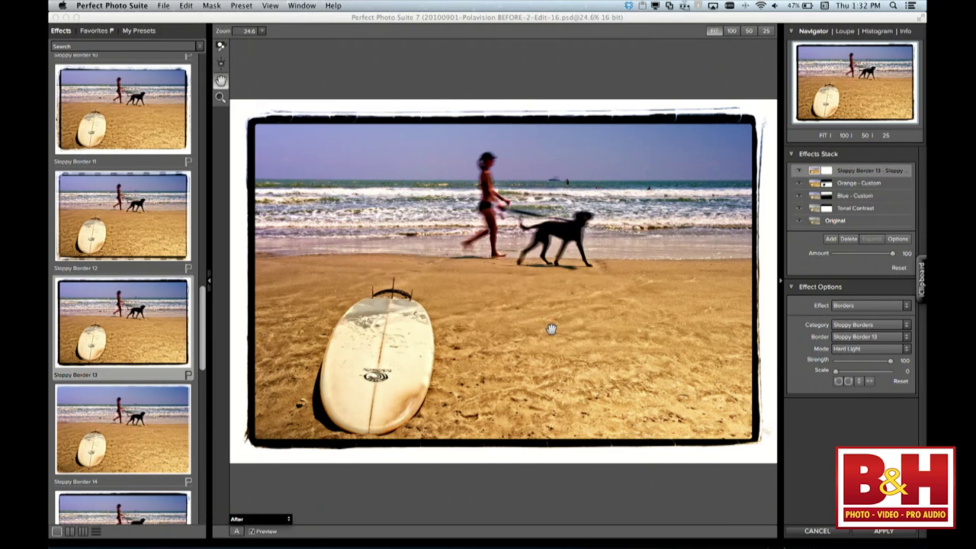
Reset all effects applied to the beach photo
{"action": "left_click", "coordinate": [185, 5]}
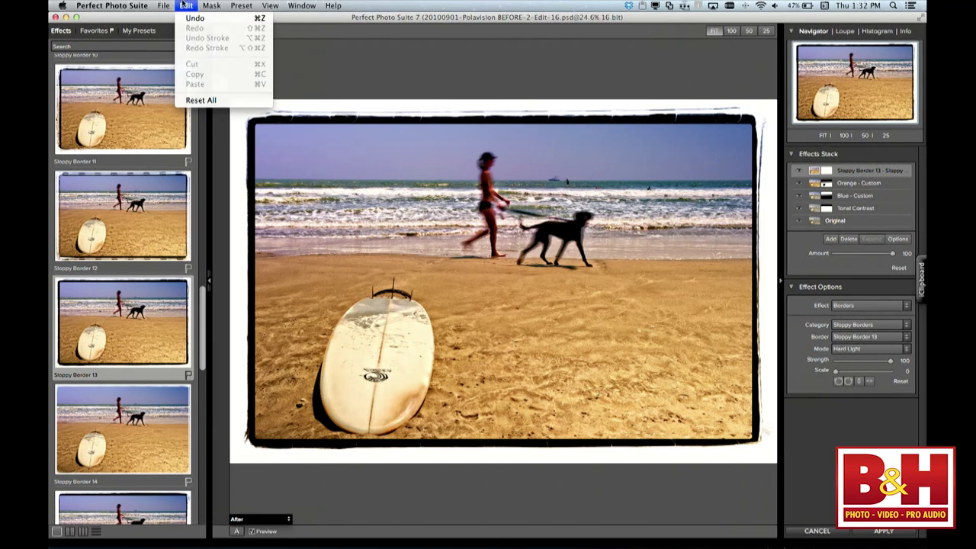
{"action": "left_click", "coordinate": [210, 100]}
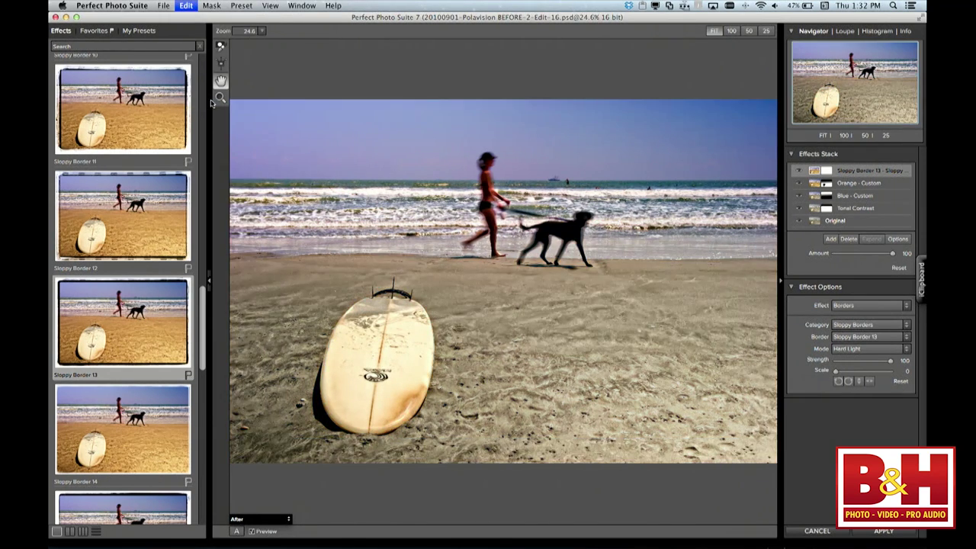
Apply the coconut preset from the Film category of the saved presets to the beach photo
{"action": "left_click", "coordinate": [148, 32]}
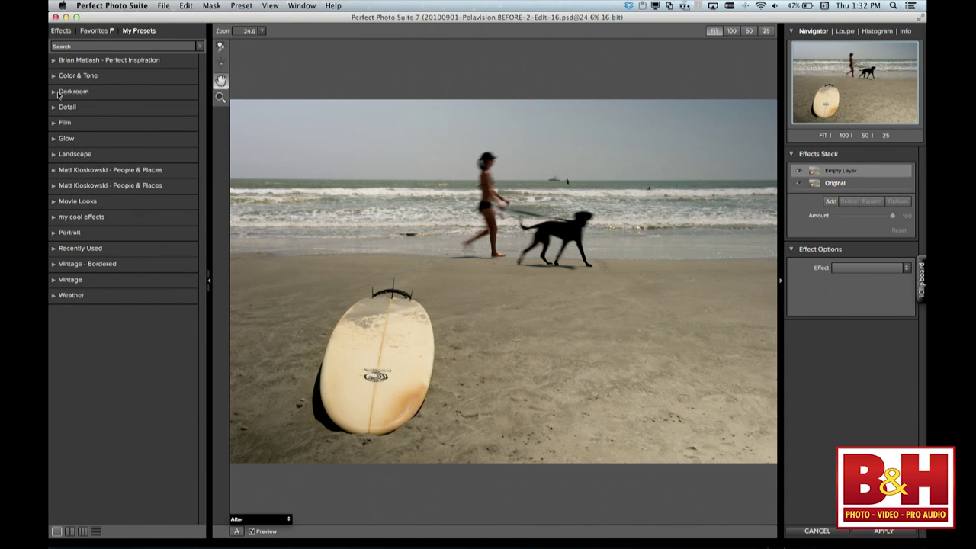
{"action": "left_click", "coordinate": [53, 125]}
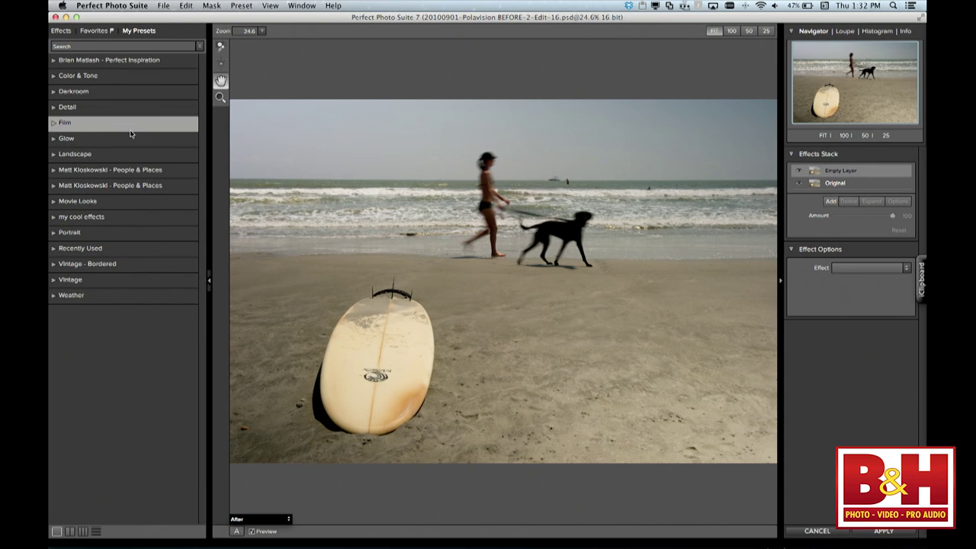
{"action": "scroll", "coordinate": [131, 132], "scroll_direction": "down", "scroll_amount": 5}
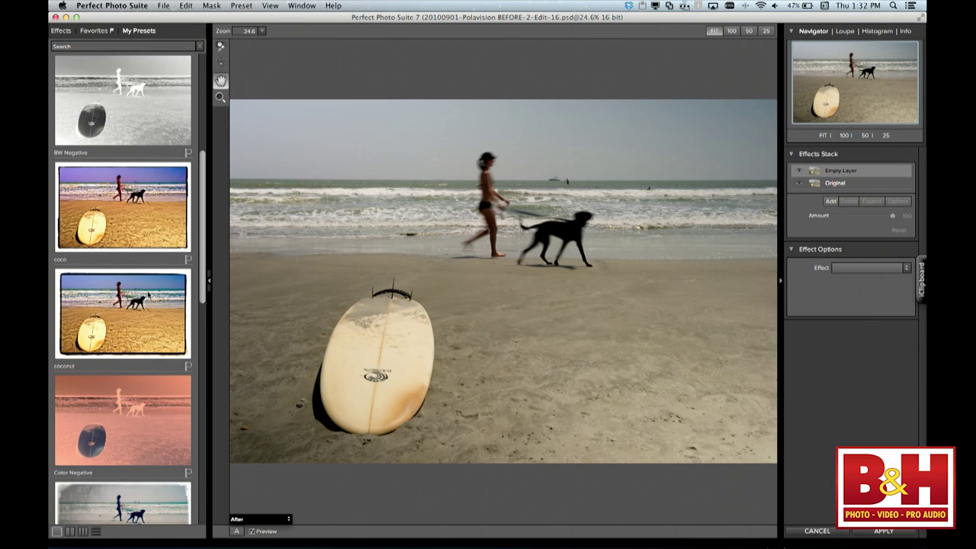
{"action": "left_click", "coordinate": [147, 291]}
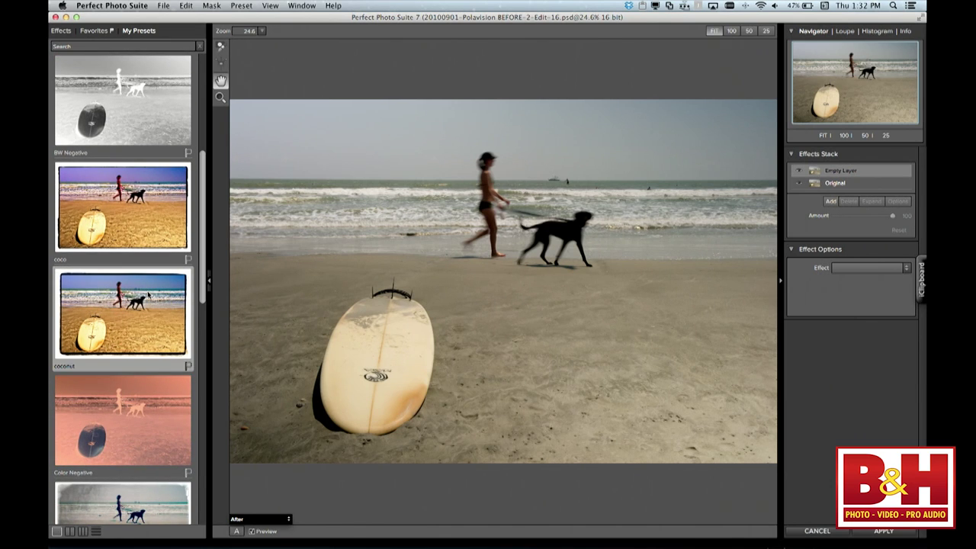
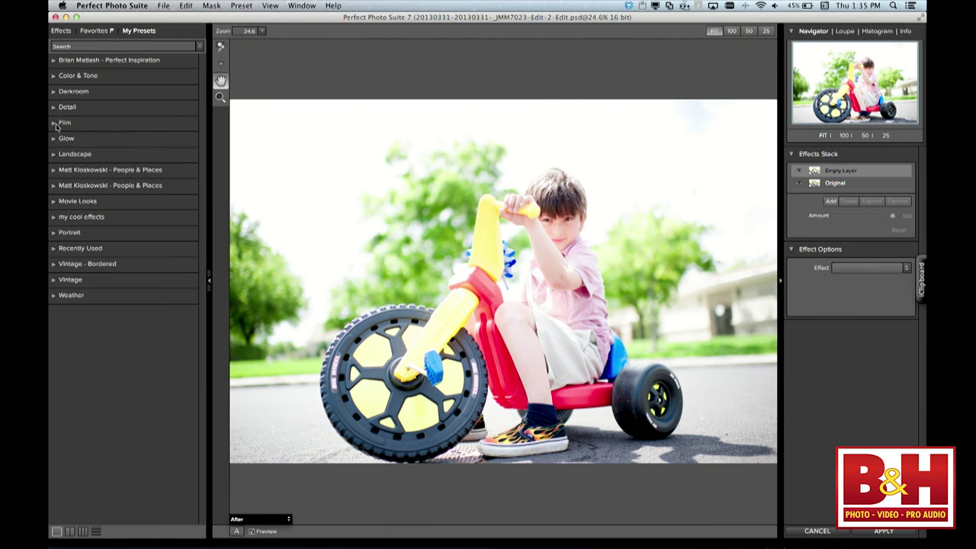
Apply the Big D's! preset from the saved Film presets to the tricycle photo and expand it into separate effect layers
{"action": "left_click", "coordinate": [56, 125]}
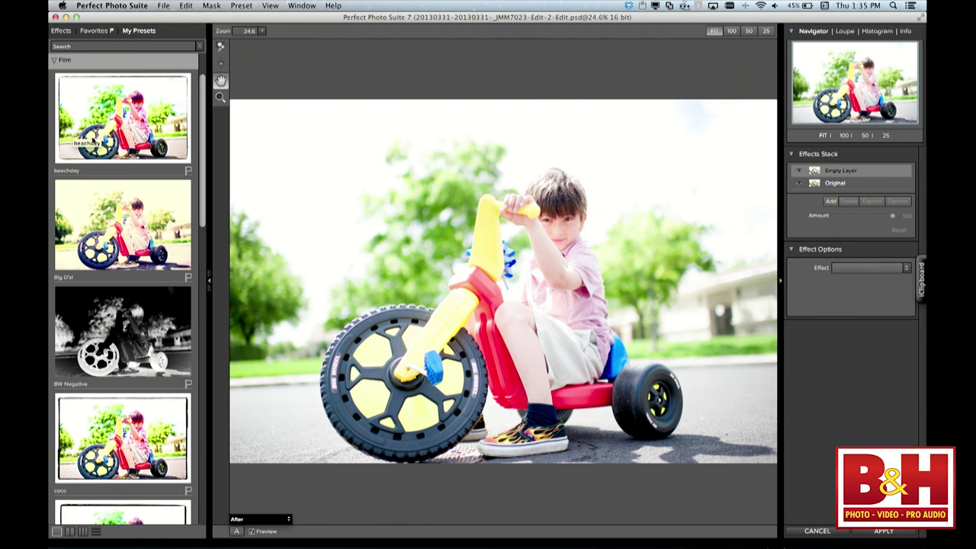
{"action": "scroll", "coordinate": [90, 139], "scroll_direction": "down", "scroll_amount": 3}
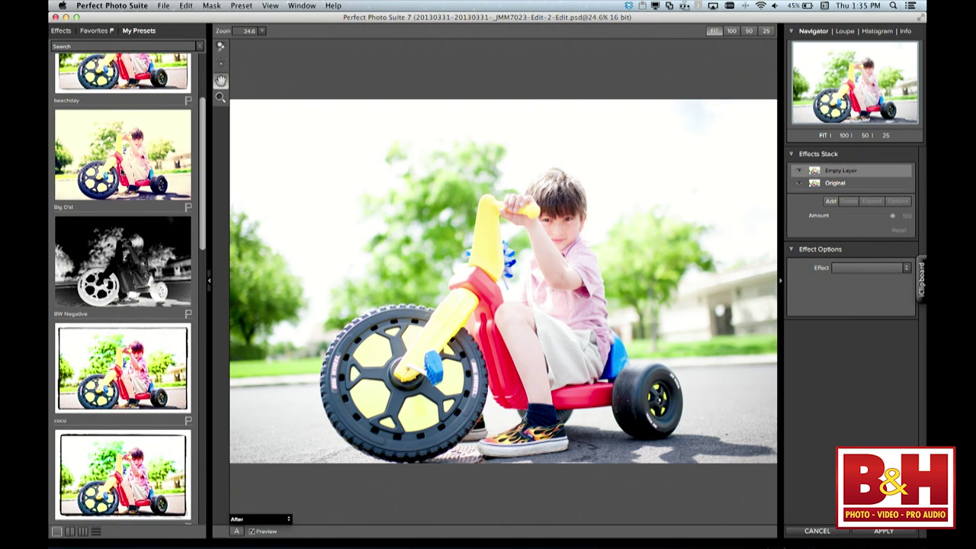
{"action": "left_click", "coordinate": [122, 173]}
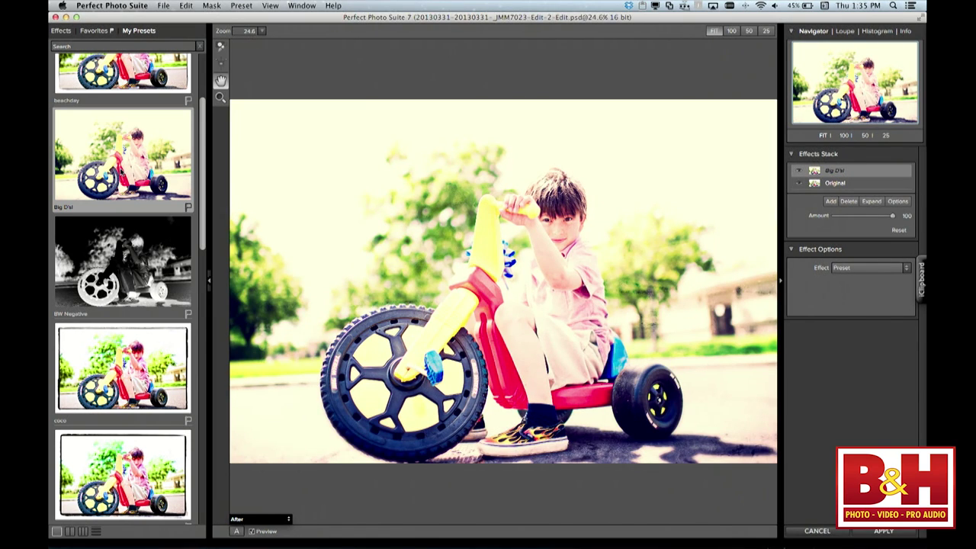
{"action": "left_click", "coordinate": [873, 201]}
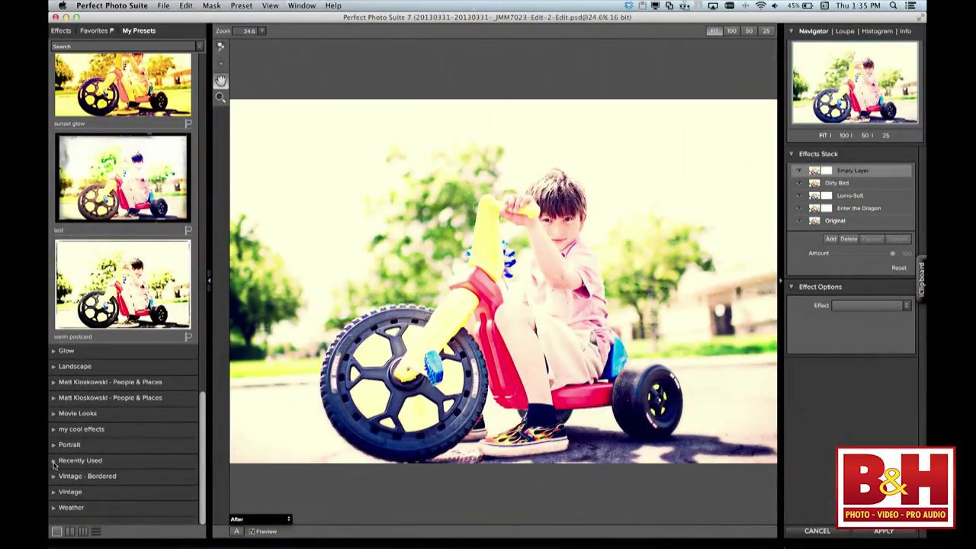
Examine the Recently Used presets and compare the tricycle photo before and after the effects
{"action": "left_click", "coordinate": [54, 460]}
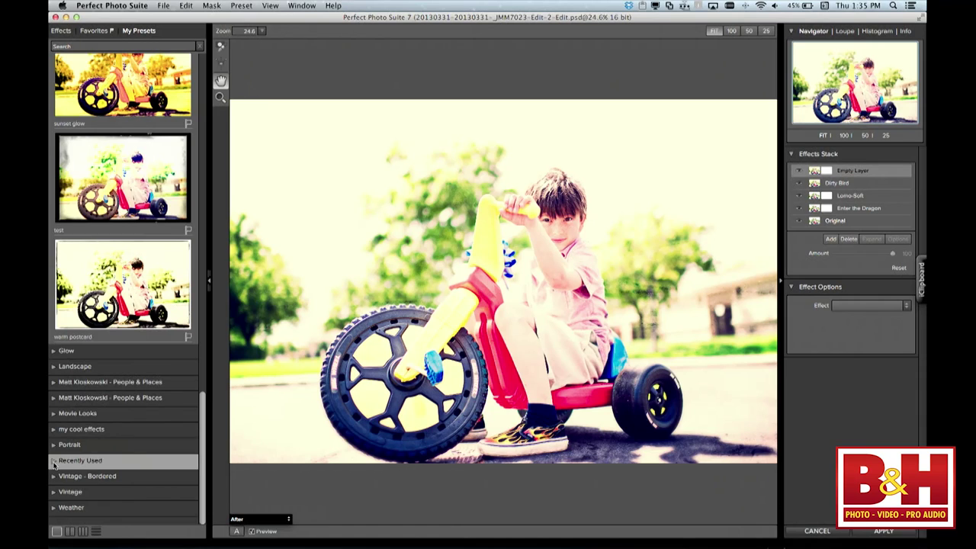
{"action": "scroll", "coordinate": [122, 305], "scroll_direction": "down", "scroll_amount": 3}
{"action": "scroll", "coordinate": [152, 395], "scroll_direction": "down", "scroll_amount": 8}
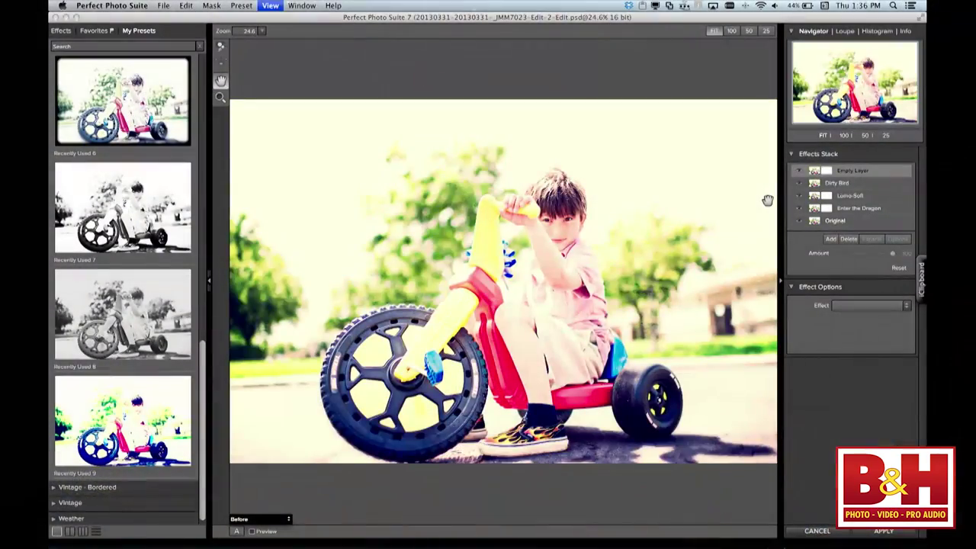
{"action": "key", "text": "super+p"}
{"action": "key", "text": "super+p"}
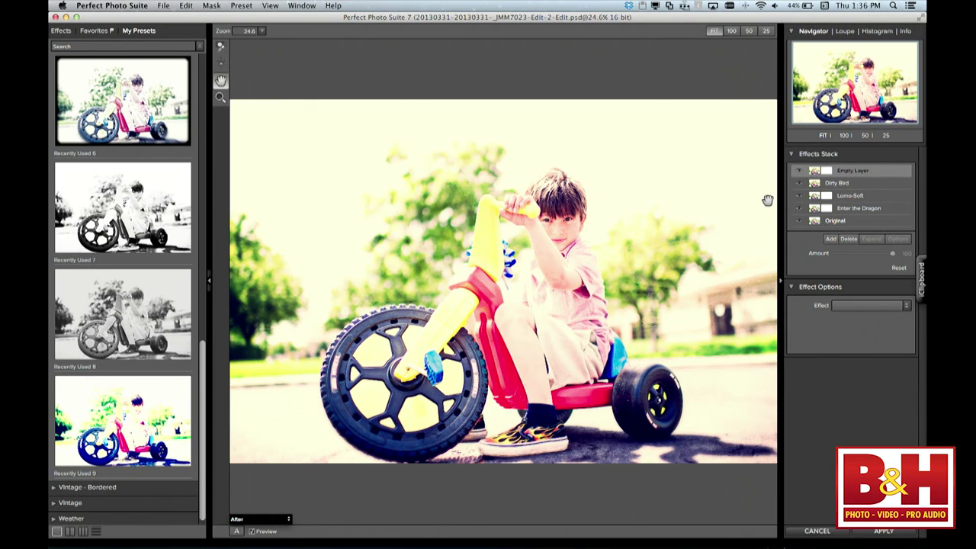
{"action": "key", "text": "super+p"}
Examine the brush presets in the Basic Brushes category of the effects library
{"action": "left_click", "coordinate": [63, 32]}
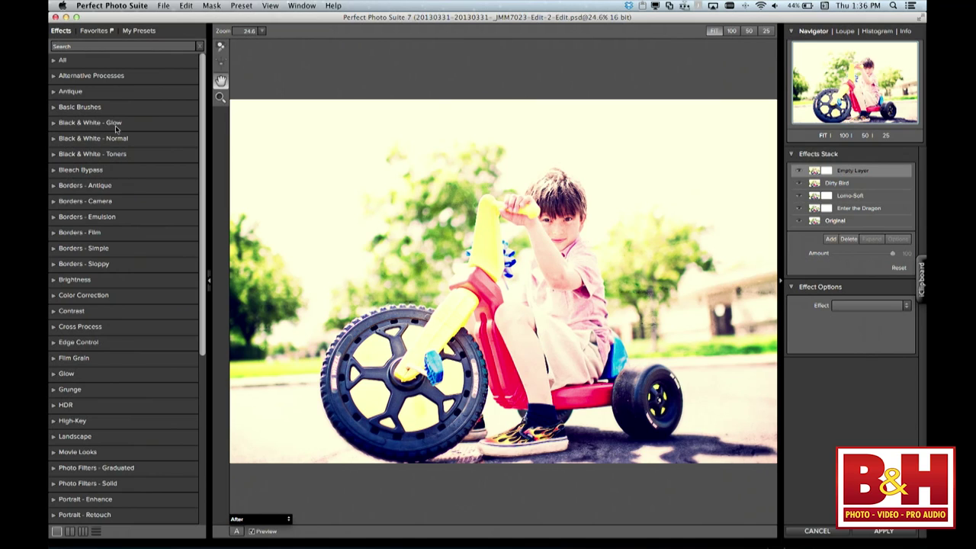
{"action": "left_click", "coordinate": [55, 112]}
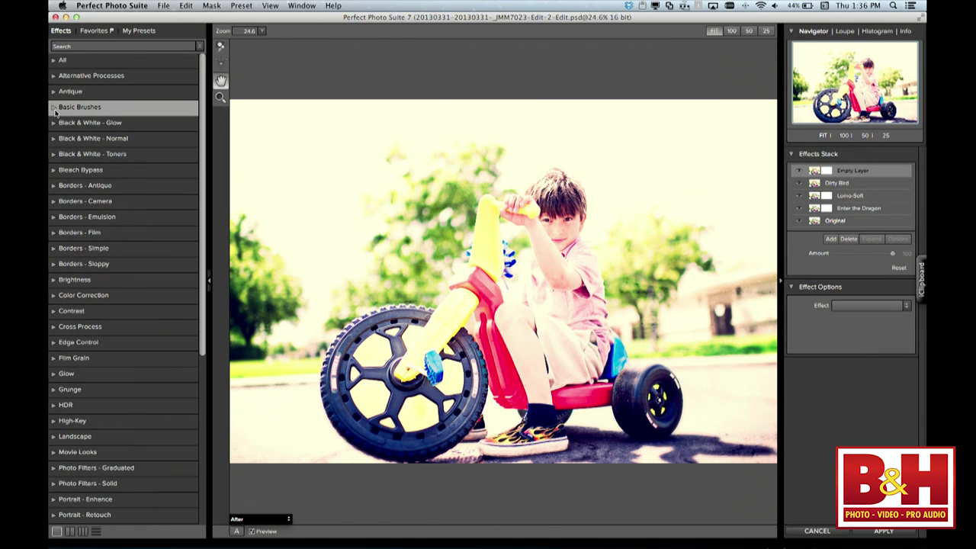
{"action": "left_click", "coordinate": [55, 111]}
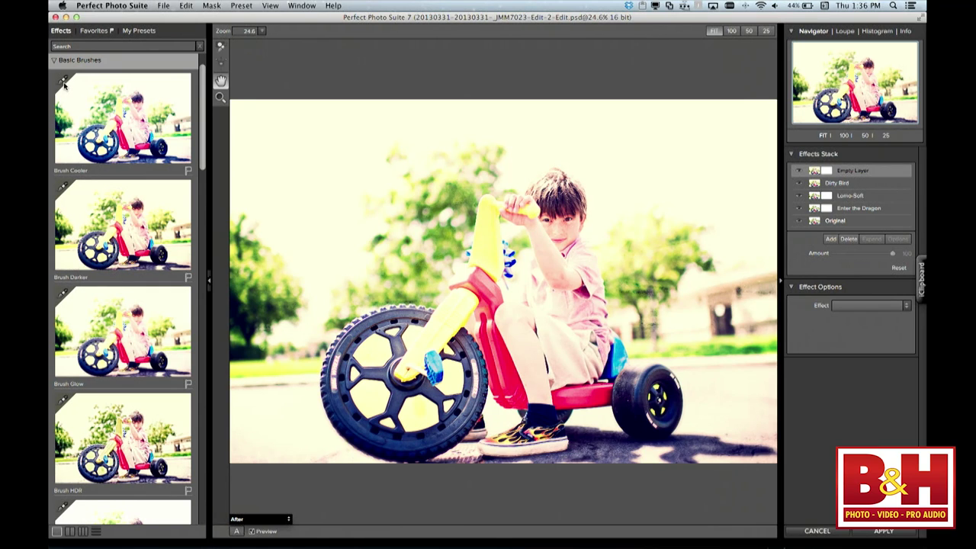
{"action": "scroll", "coordinate": [64, 85], "scroll_direction": "down", "scroll_amount": 5}
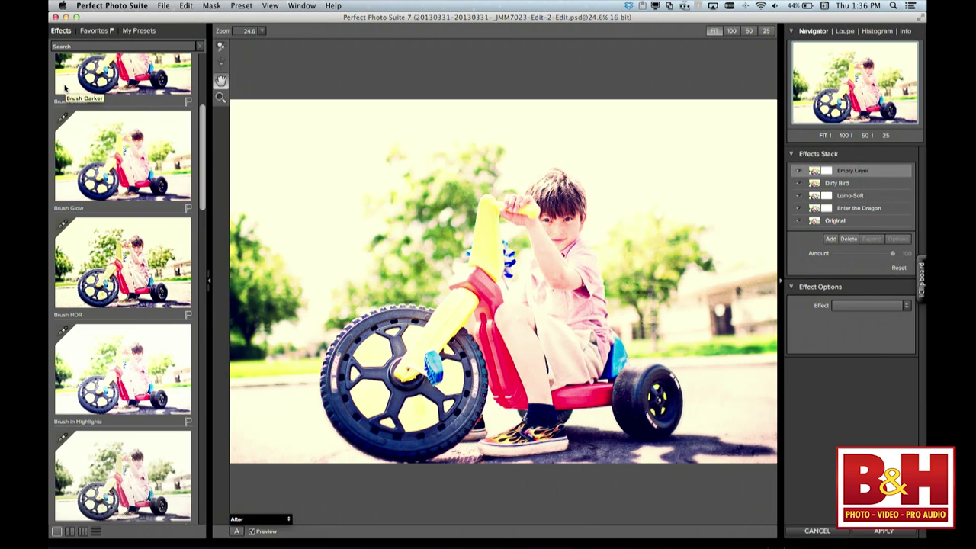
{"action": "scroll", "coordinate": [64, 88], "scroll_direction": "down", "scroll_amount": 2}
{"action": "scroll", "coordinate": [65, 87], "scroll_direction": "down", "scroll_amount": 7}
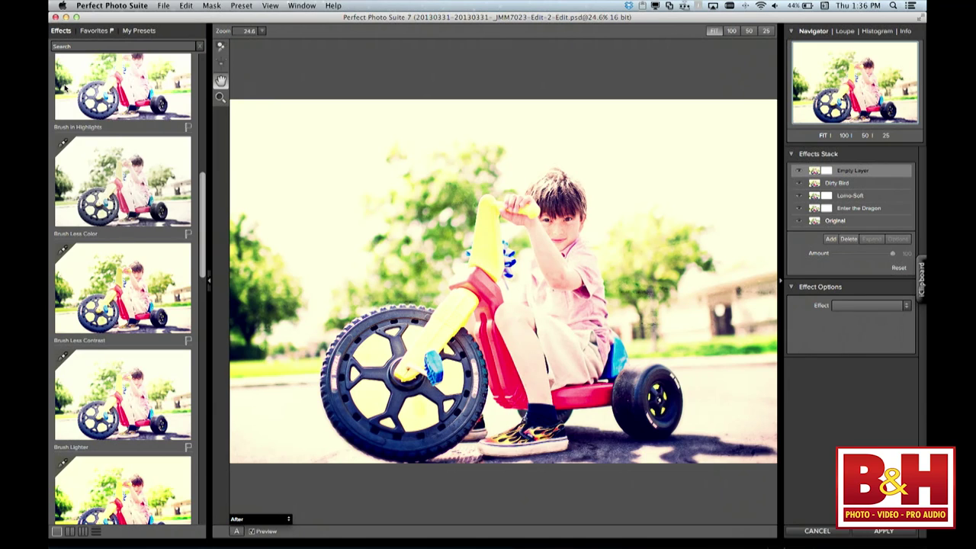
{"action": "scroll", "coordinate": [65, 88], "scroll_direction": "up", "scroll_amount": 3}
{"action": "scroll", "coordinate": [65, 88], "scroll_direction": "up", "scroll_amount": 2}
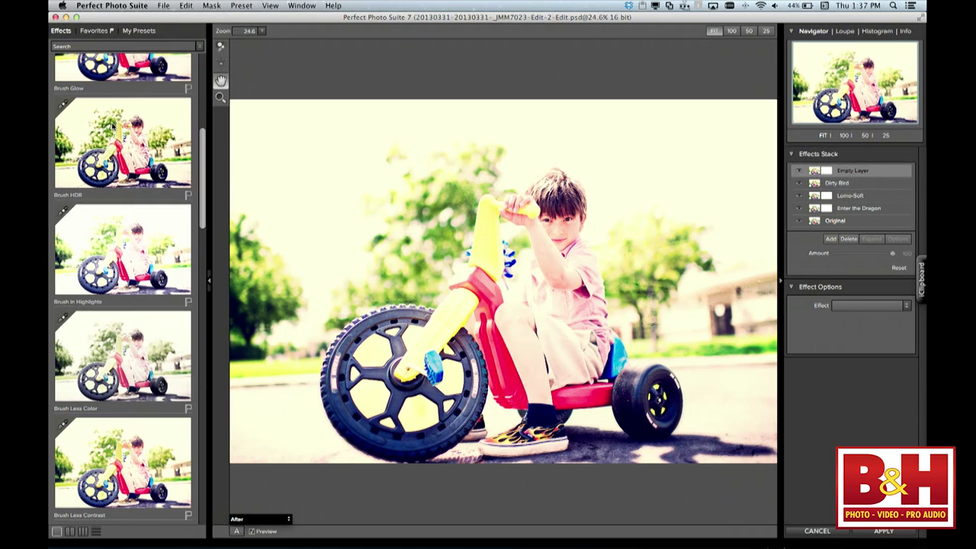
{"action": "scroll", "coordinate": [112, 124], "scroll_direction": "up", "scroll_amount": 1}
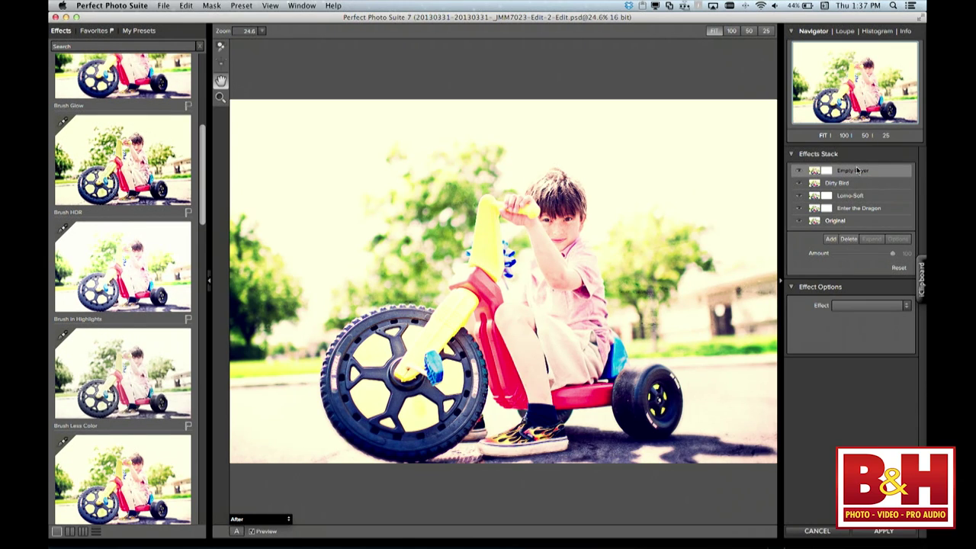
Delete the empty layer above Dirty Bird from the effects stack
{"action": "left_click", "coordinate": [845, 184]}
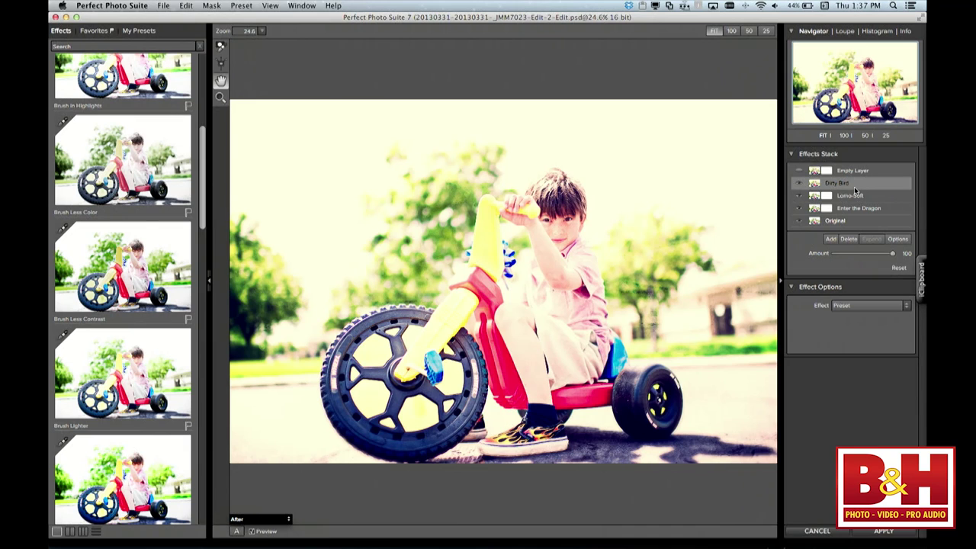
{"action": "left_click", "coordinate": [854, 172]}
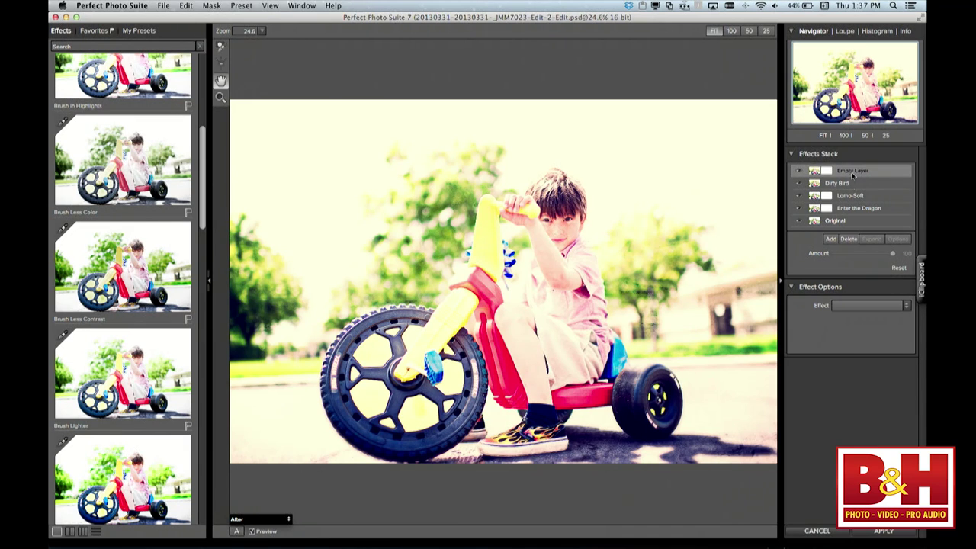
{"action": "left_click", "coordinate": [848, 239]}
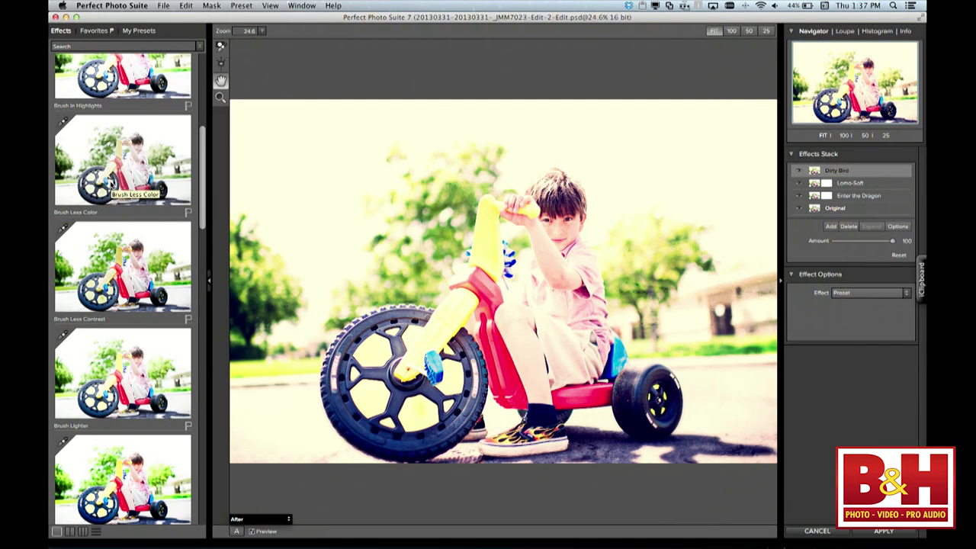
Try Brush HDR with the Dirty Bird layer selected, and reset that layer's mask
{"action": "scroll", "coordinate": [114, 183], "scroll_direction": "up", "scroll_amount": 3}
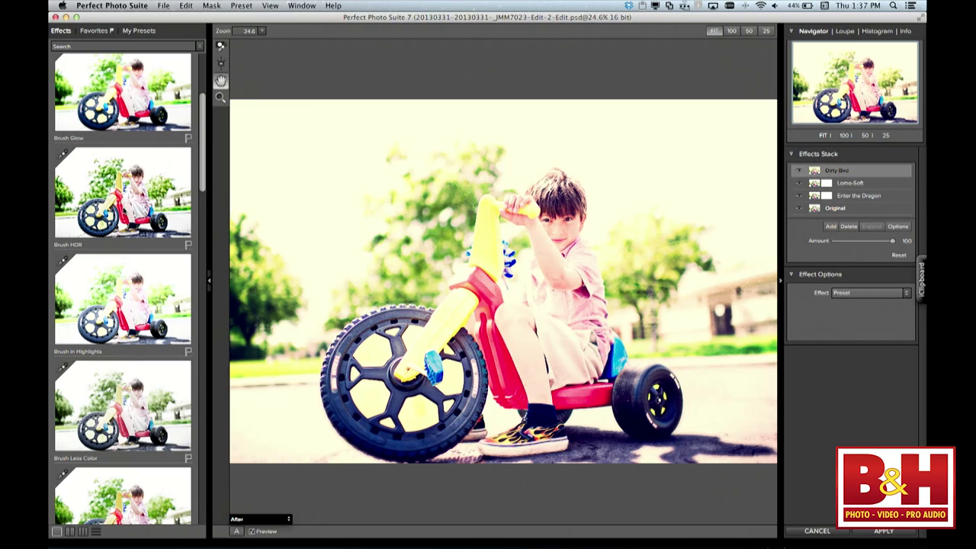
{"action": "left_click", "coordinate": [122, 204]}
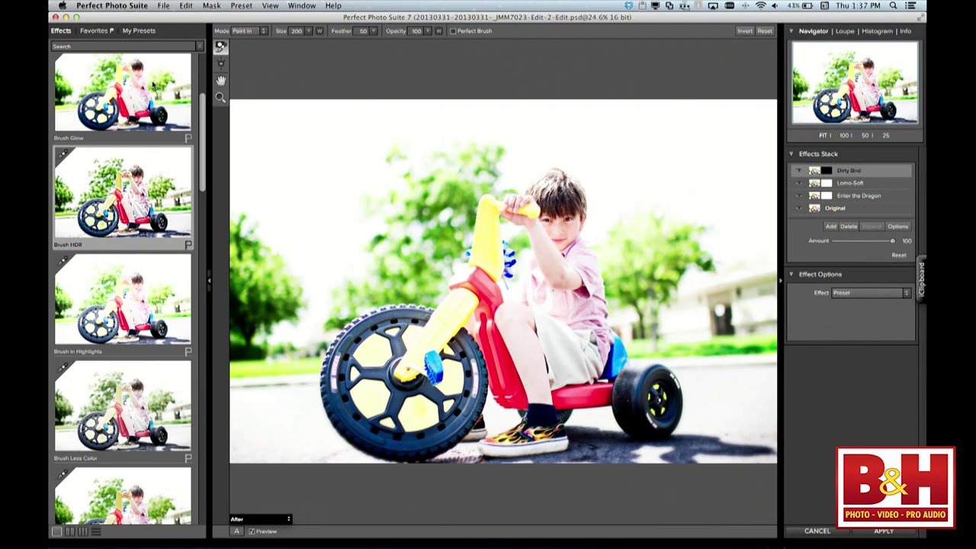
{"action": "left_click", "coordinate": [211, 5]}
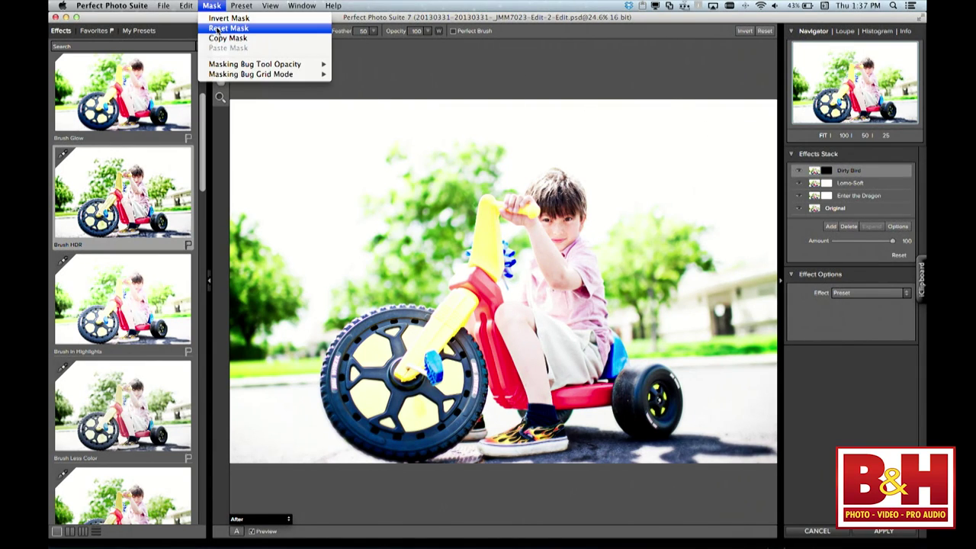
{"action": "left_click", "coordinate": [220, 28]}
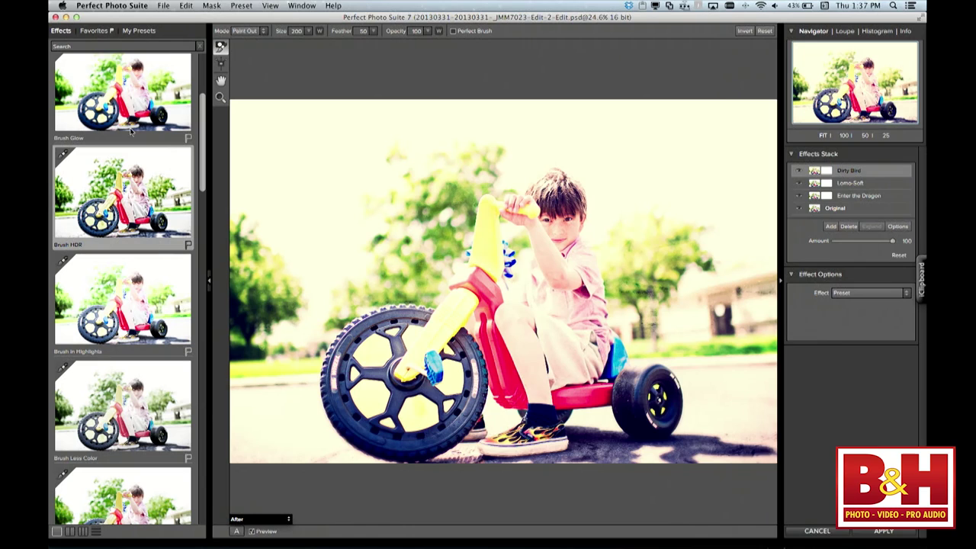
Add a Brush HDR layer and paint the effect into the tricycle and boy with brush size 400 and feather 24
{"action": "left_click", "coordinate": [830, 227]}
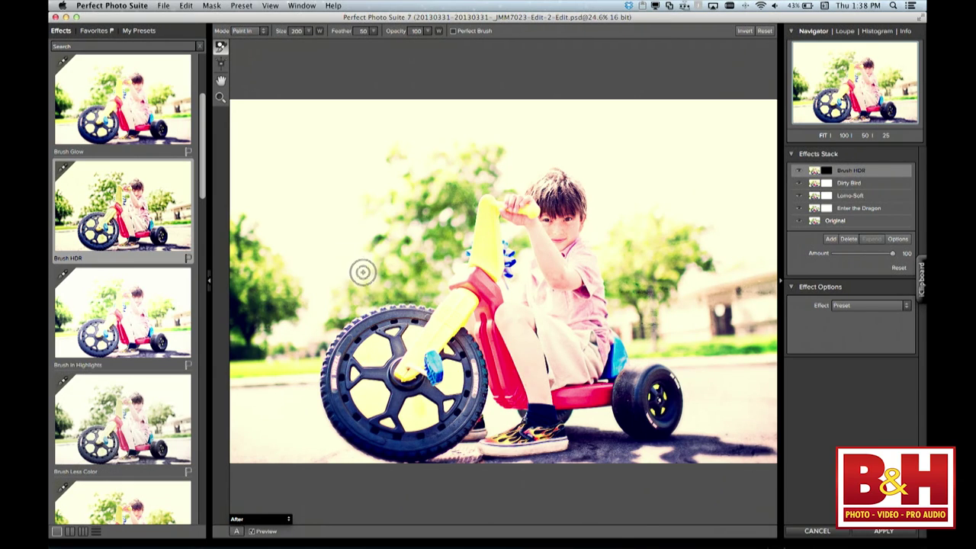
{"action": "key", "text": "bracketright"}
{"action": "key", "text": "bracketright"}
{"action": "key", "text": "bracketright"}
{"action": "key", "text": "bracketright"}
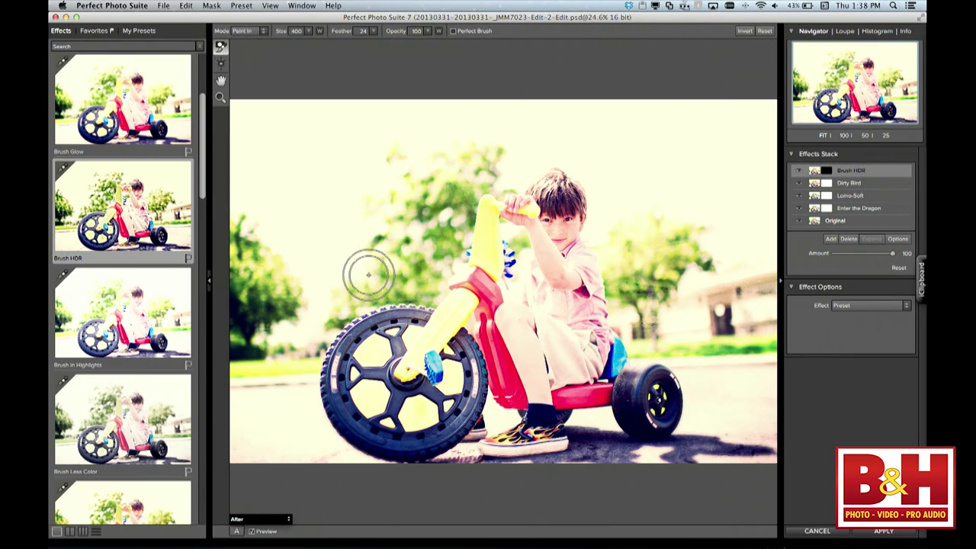
{"action": "mouse_move", "coordinate": [475, 350]}
{"action": "left_mouse_down"}
{"action": "mouse_move", "coordinate": [368, 321]}
{"action": "mouse_move", "coordinate": [354, 391]}
{"action": "mouse_move", "coordinate": [418, 421]}
{"action": "mouse_move", "coordinate": [461, 416]}
{"action": "mouse_move", "coordinate": [461, 357]}
{"action": "mouse_move", "coordinate": [421, 389]}
{"action": "mouse_move", "coordinate": [430, 343]}
{"action": "mouse_move", "coordinate": [420, 365]}
{"action": "mouse_move", "coordinate": [484, 273]}
{"action": "mouse_move", "coordinate": [496, 207]}
{"action": "mouse_move", "coordinate": [519, 210]}
{"action": "mouse_move", "coordinate": [533, 302]}
{"action": "mouse_move", "coordinate": [590, 327]}
{"action": "mouse_move", "coordinate": [558, 193]}
{"action": "mouse_move", "coordinate": [544, 191]}
{"action": "mouse_move", "coordinate": [559, 188]}
{"action": "mouse_move", "coordinate": [569, 202]}
{"action": "mouse_move", "coordinate": [545, 185]}
{"action": "left_mouse_up"}
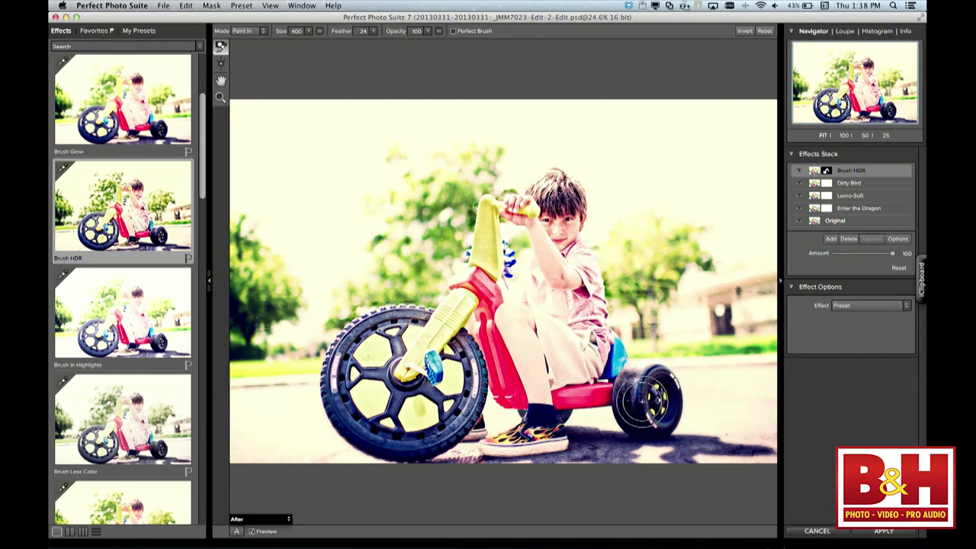
{"action": "mouse_move", "coordinate": [642, 400]}
{"action": "left_mouse_down"}
{"action": "mouse_move", "coordinate": [657, 418]}
{"action": "mouse_move", "coordinate": [627, 393]}
{"action": "mouse_move", "coordinate": [547, 397]}
{"action": "mouse_move", "coordinate": [487, 354]}
{"action": "mouse_move", "coordinate": [462, 312]}
{"action": "mouse_move", "coordinate": [442, 408]}
{"action": "mouse_move", "coordinate": [389, 438]}
{"action": "mouse_move", "coordinate": [359, 414]}
{"action": "mouse_move", "coordinate": [339, 414]}
{"action": "mouse_move", "coordinate": [354, 364]}
{"action": "mouse_move", "coordinate": [509, 372]}
{"action": "mouse_move", "coordinate": [541, 390]}
{"action": "mouse_move", "coordinate": [533, 455]}
{"action": "mouse_move", "coordinate": [509, 441]}
{"action": "mouse_move", "coordinate": [550, 433]}
{"action": "mouse_move", "coordinate": [483, 468]}
{"action": "left_mouse_up"}
Refine the Brush HDR mask around the boy, alternating Paint In and Paint Out with brush sizes 250 and 175
{"action": "key", "text": "bracketleft"}
{"action": "key", "text": "bracketleft"}
{"action": "key", "text": "bracketleft"}
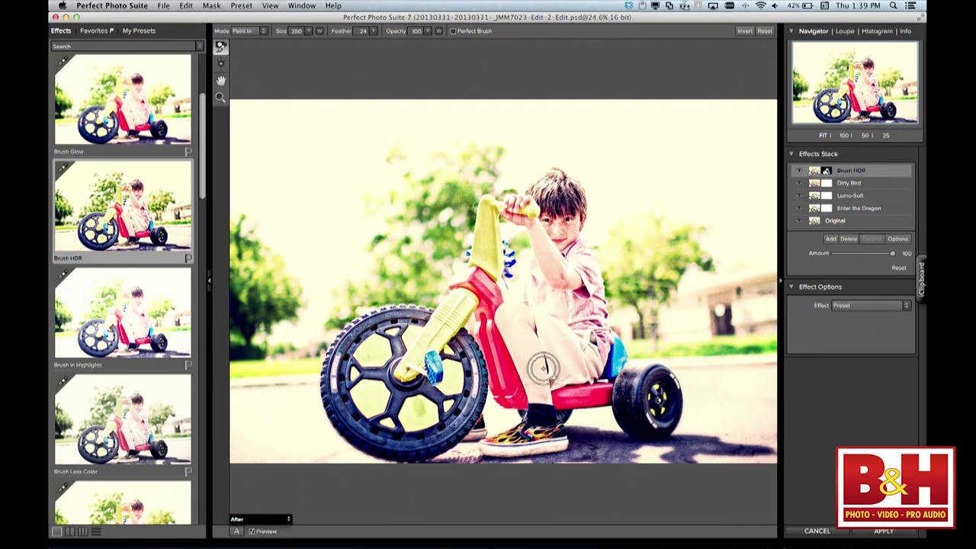
{"action": "key", "text": "x"}
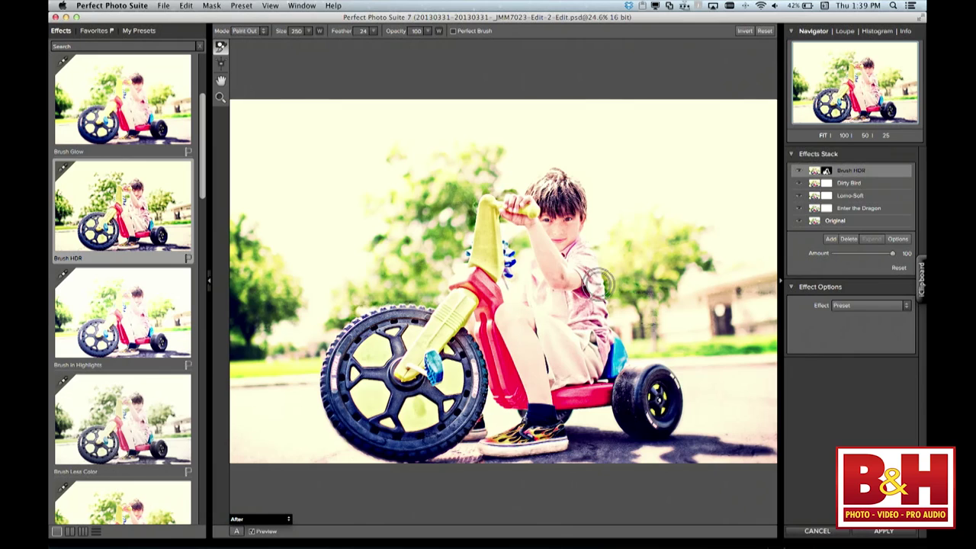
{"action": "key", "text": "x"}
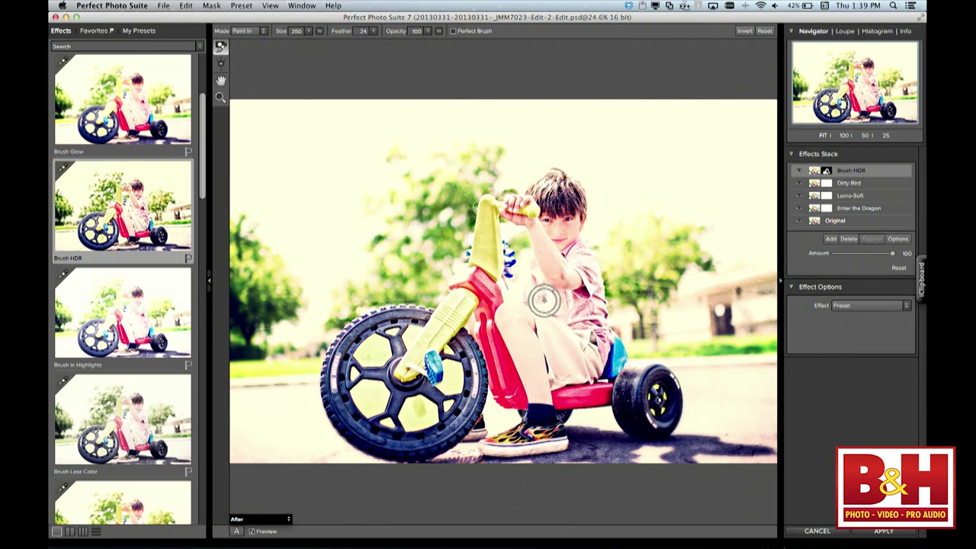
{"action": "key", "text": "x"}
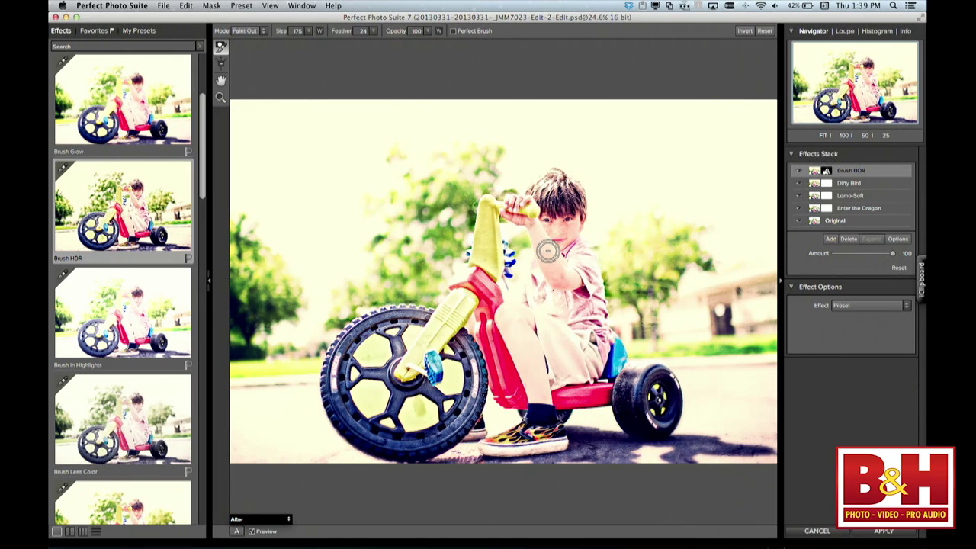
Add an empty layer to the effects stack, and invert the mask of the Dirty Bird layer
{"action": "key", "text": "super+n"}
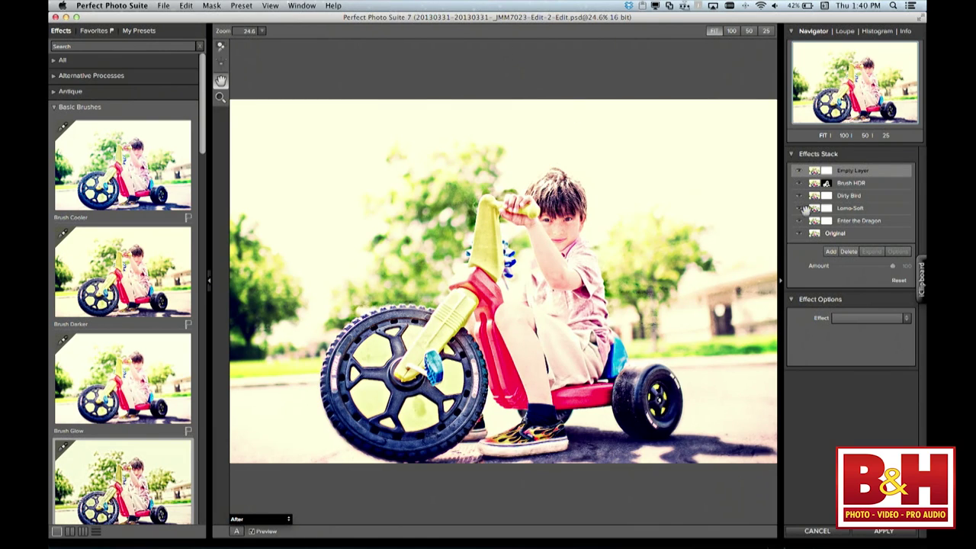
{"action": "left_click", "coordinate": [845, 196]}
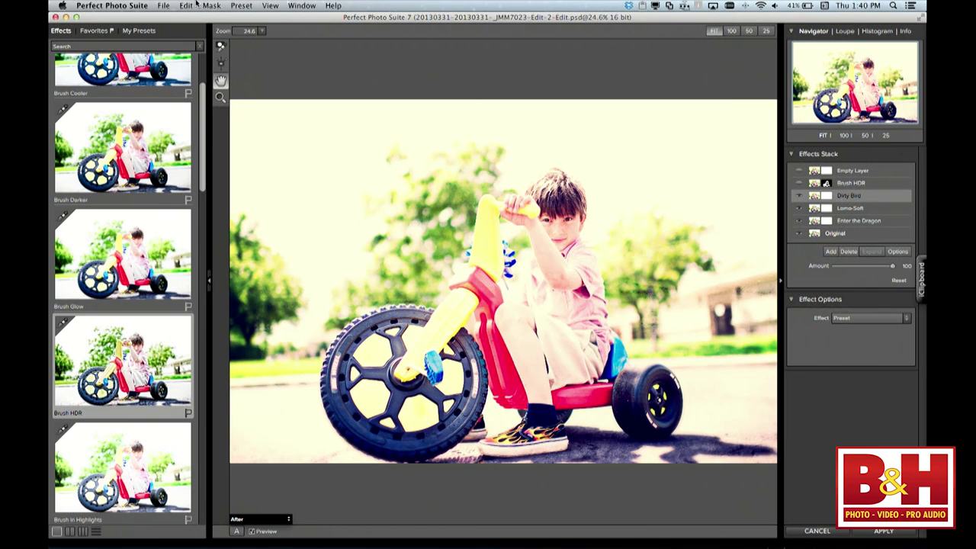
{"action": "left_click", "coordinate": [211, 6]}
{"action": "left_click", "coordinate": [221, 17]}
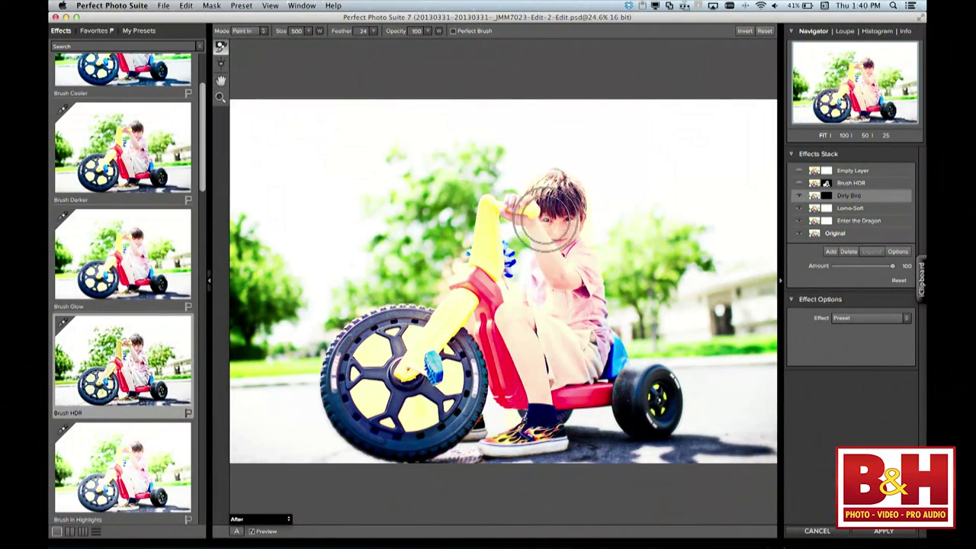
Paint Dirty Bird into the boy and tricycle with brush sizes 500 and 400, refining the mask's edges with Perfect Brush on
{"action": "mouse_move", "coordinate": [544, 225]}
{"action": "left_mouse_down"}
{"action": "mouse_move", "coordinate": [582, 310]}
{"action": "mouse_move", "coordinate": [603, 218]}
{"action": "left_mouse_up"}
{"action": "key", "text": "bracketleft"}
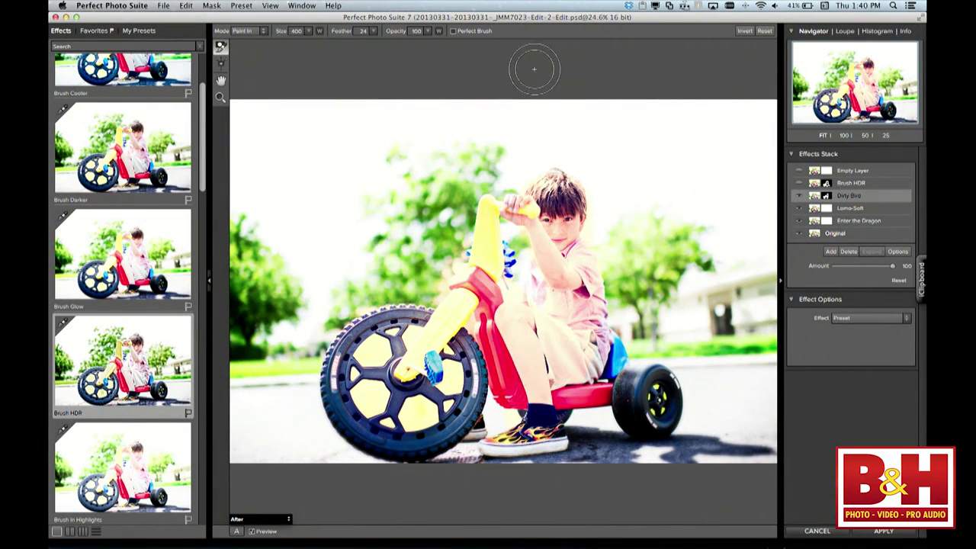
{"action": "left_click", "coordinate": [452, 31]}
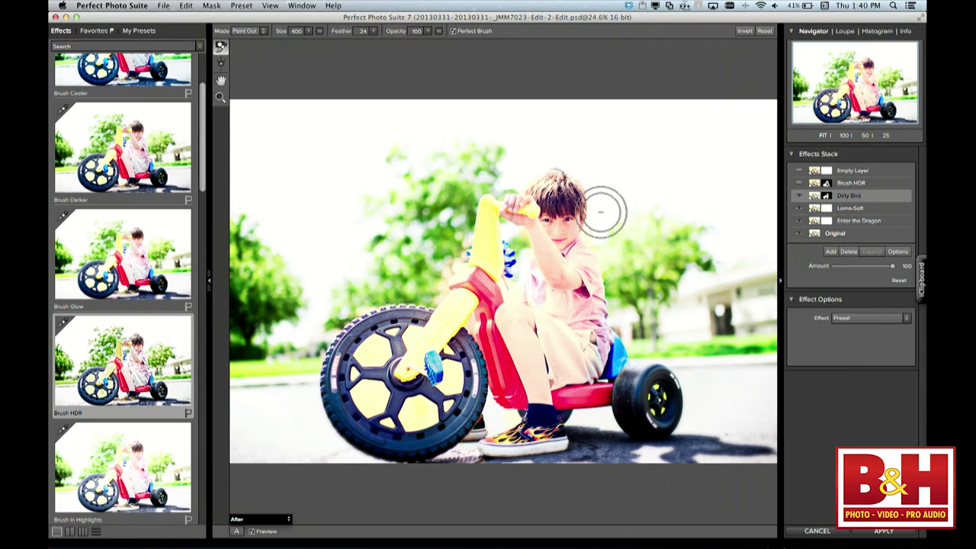
{"action": "key", "text": "x"}
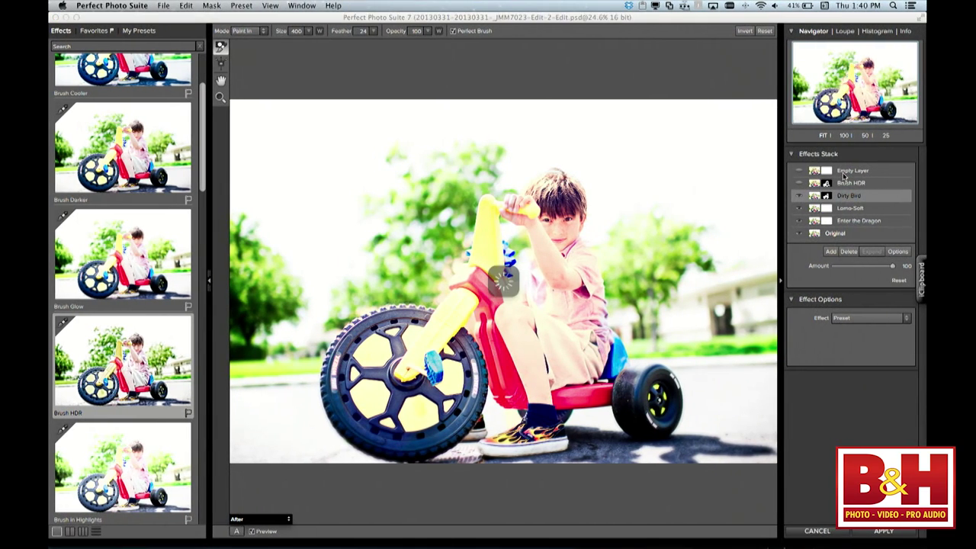
Select the empty layer, compare the photo with the effects preview on and off, and apply the effects stack
{"action": "left_click", "coordinate": [843, 171]}
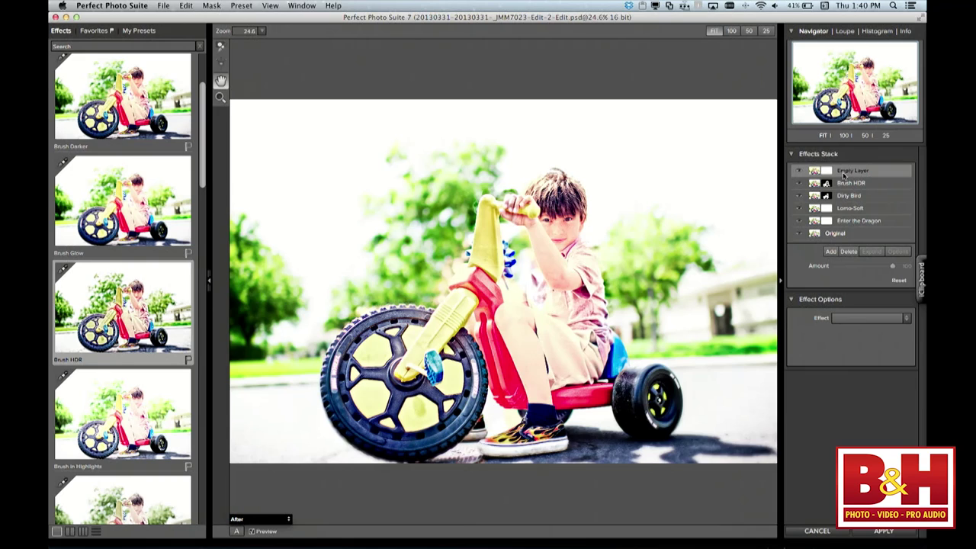
{"action": "key", "text": "p"}
{"action": "key", "text": "p"}
{"action": "key", "text": "p"}
{"action": "left_click", "coordinate": [892, 532]}
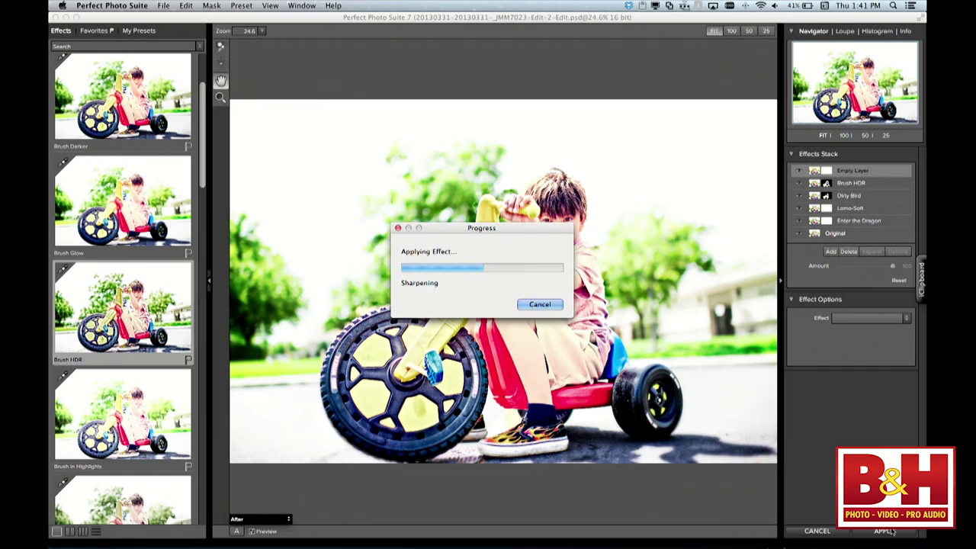
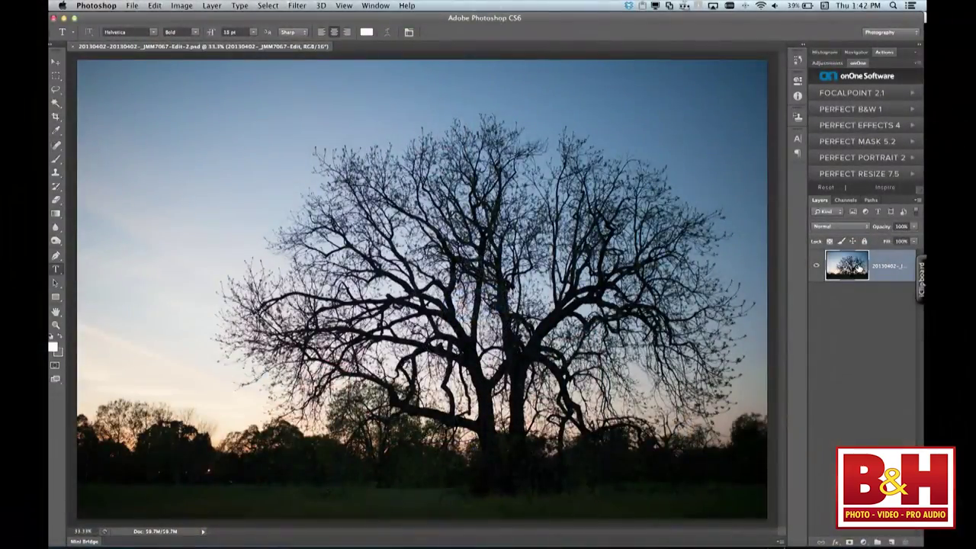
In Photoshop, convert the silhouetted tree photo's layer to a Smart Object
{"action": "right_click", "coordinate": [860, 267]}
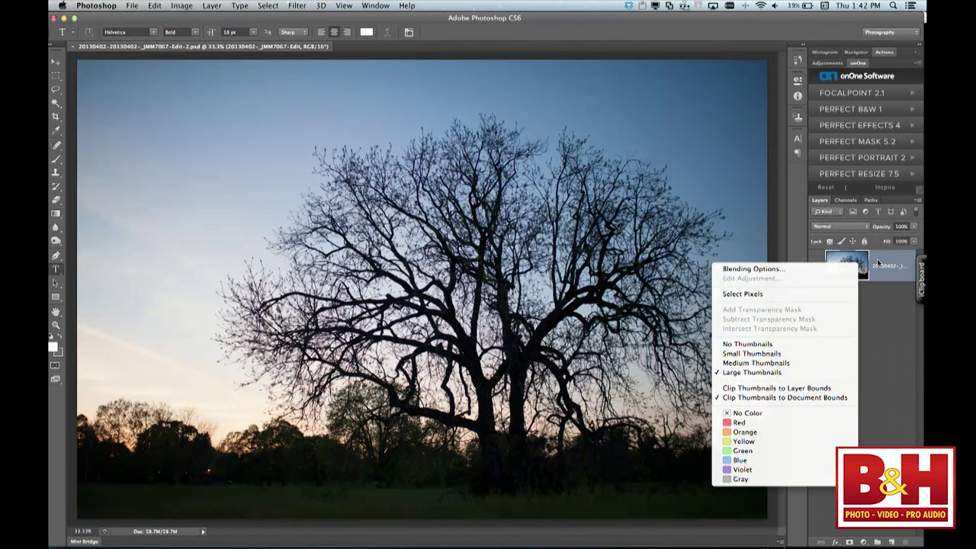
{"action": "left_click", "coordinate": [877, 263]}
{"action": "right_click", "coordinate": [879, 263]}
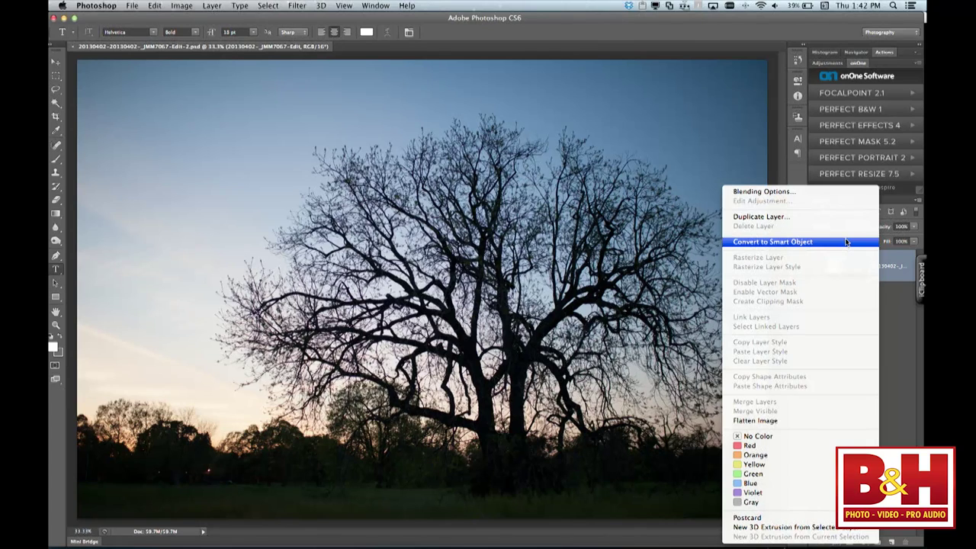
{"action": "left_click", "coordinate": [846, 241]}
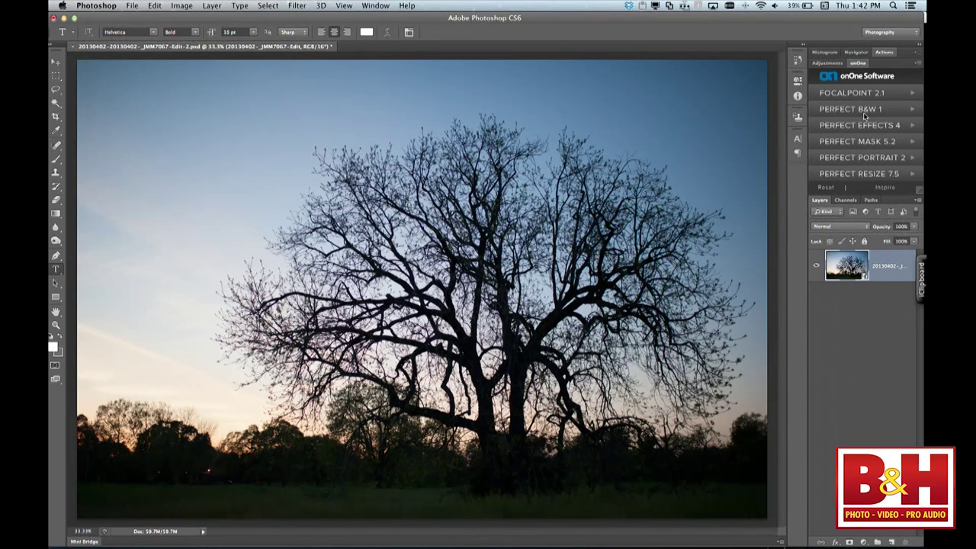
{"action": "left_click", "coordinate": [156, 5]}
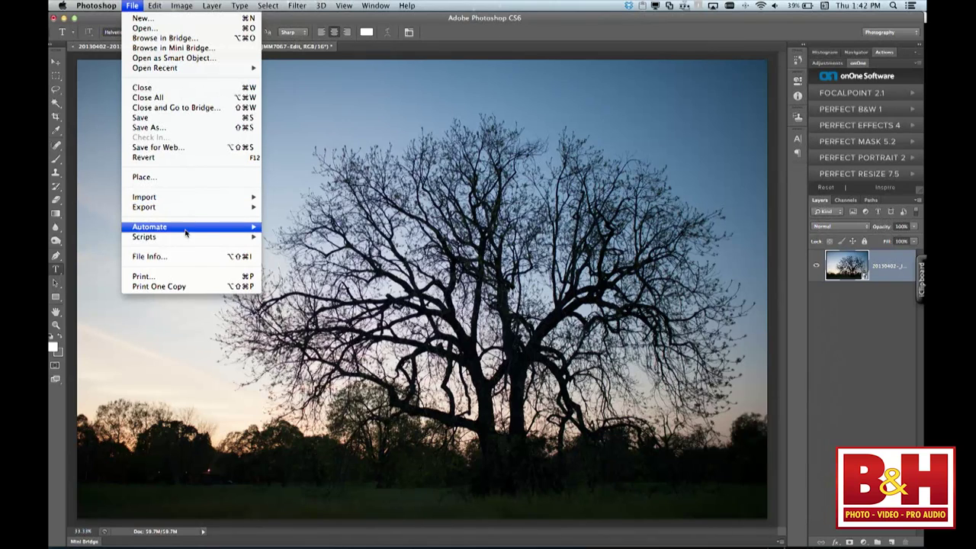
{"action": "mouse_move", "coordinate": [185, 233]}
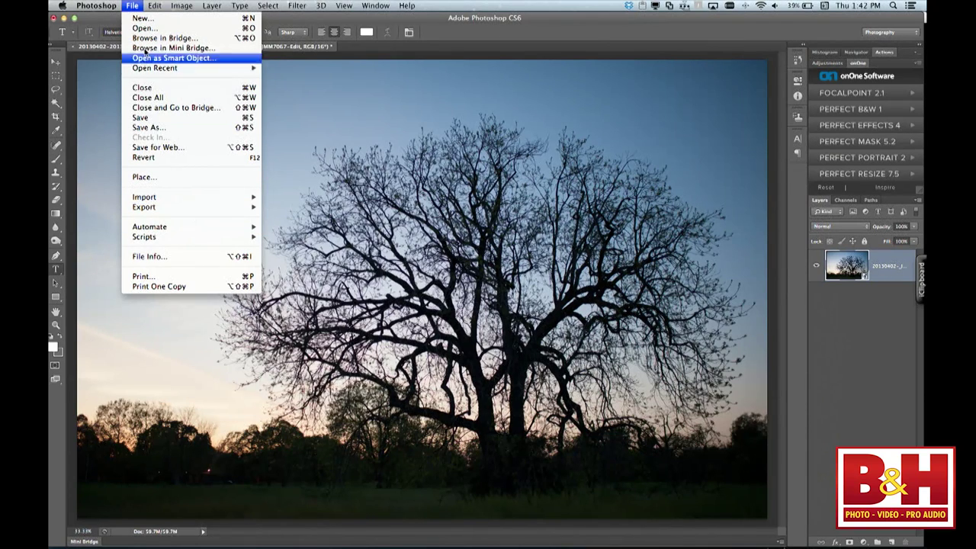
{"action": "left_click", "coordinate": [138, 5]}
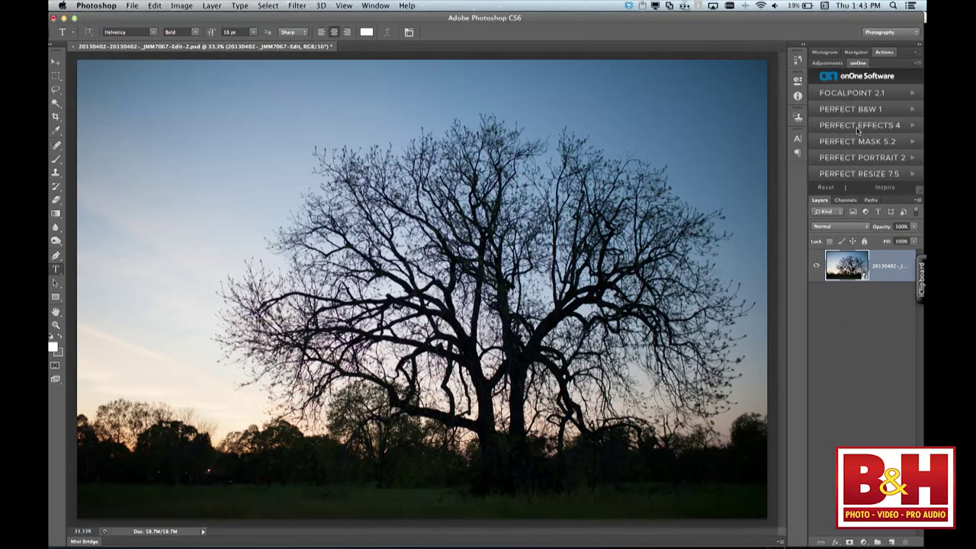
Apply a preset from the Perfect Effects 4 list to the tree photo's Smart Object as a smart filter
{"action": "left_click", "coordinate": [884, 125]}
{"action": "left_click", "coordinate": [885, 130]}
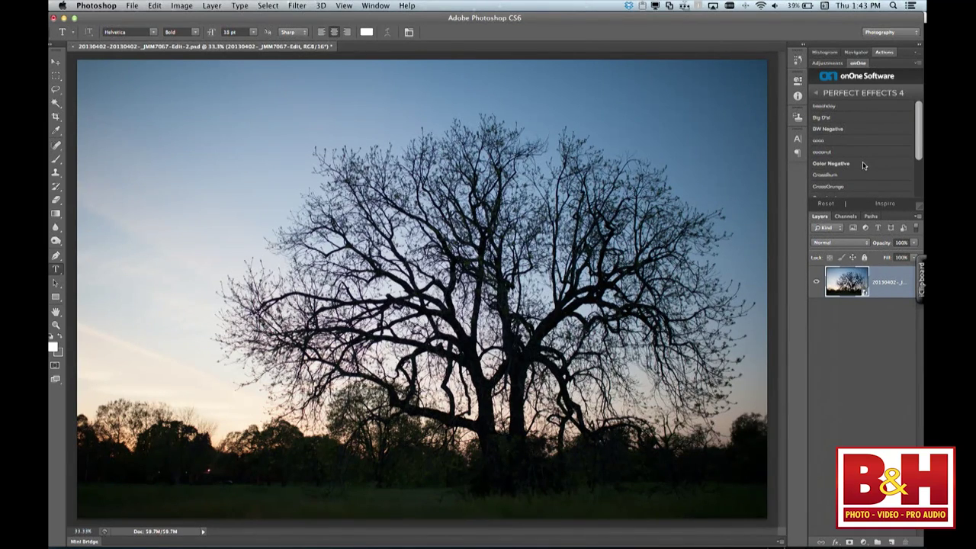
{"action": "scroll", "coordinate": [870, 160], "scroll_direction": "down", "scroll_amount": 3}
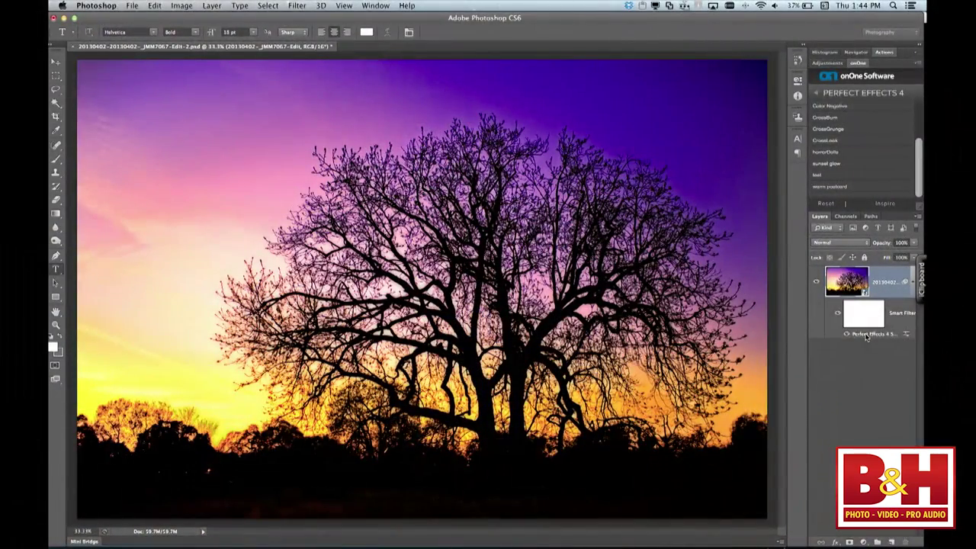
Reopen the Perfect Effects 4 smart filter for editing and toggle the Lighten Edges layer's visibility to compare its effect
{"action": "double_click", "coordinate": [866, 335]}
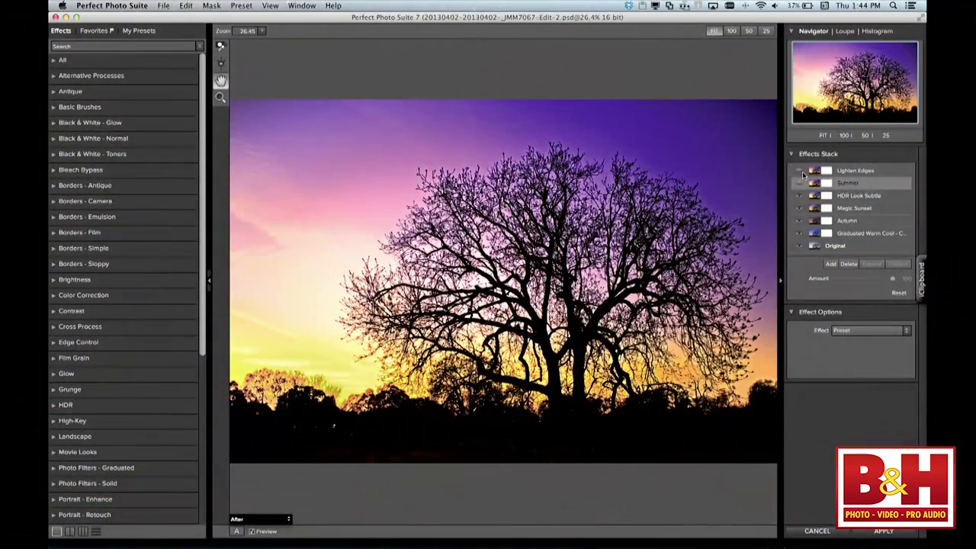
{"action": "left_click", "coordinate": [802, 173]}
{"action": "left_click", "coordinate": [802, 173]}
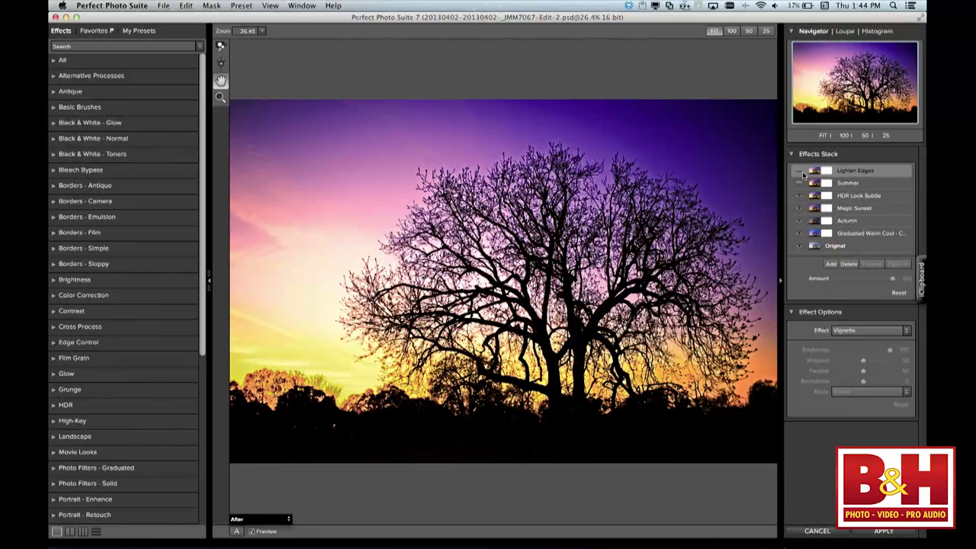
{"action": "left_click", "coordinate": [802, 173]}
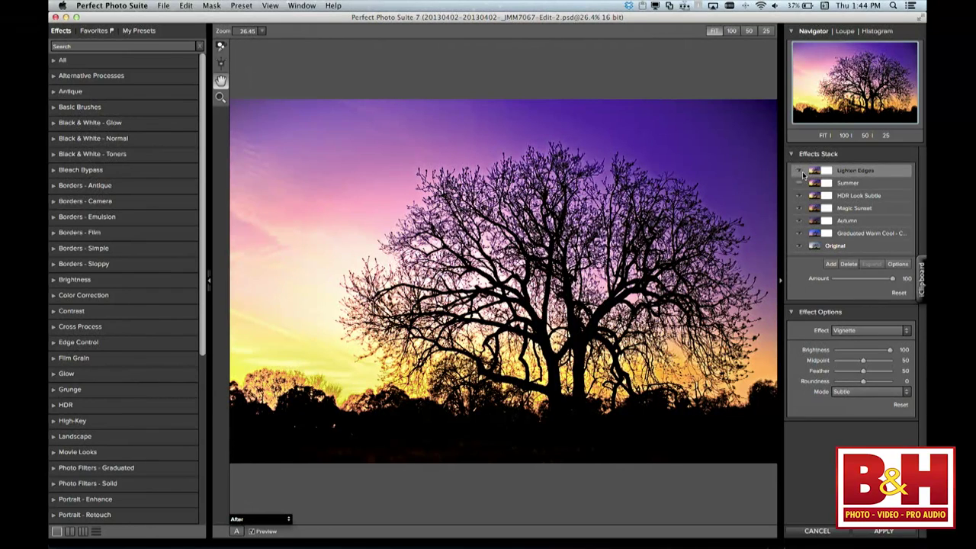
Add a new layer to the effects stack and give it the 645 Thin border from Borders - Film
{"action": "left_click", "coordinate": [830, 264]}
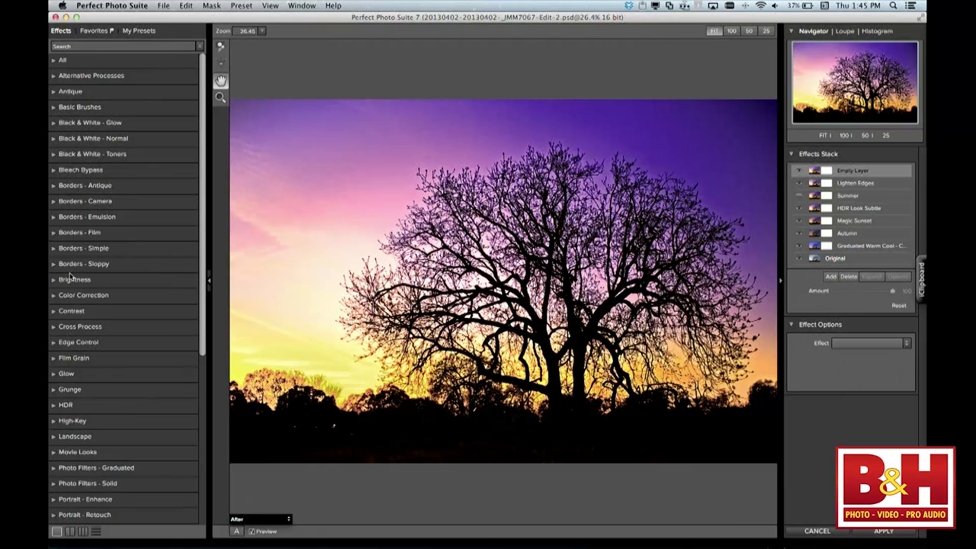
{"action": "left_click", "coordinate": [55, 237]}
{"action": "scroll", "coordinate": [85, 244], "scroll_direction": "down", "scroll_amount": 10}
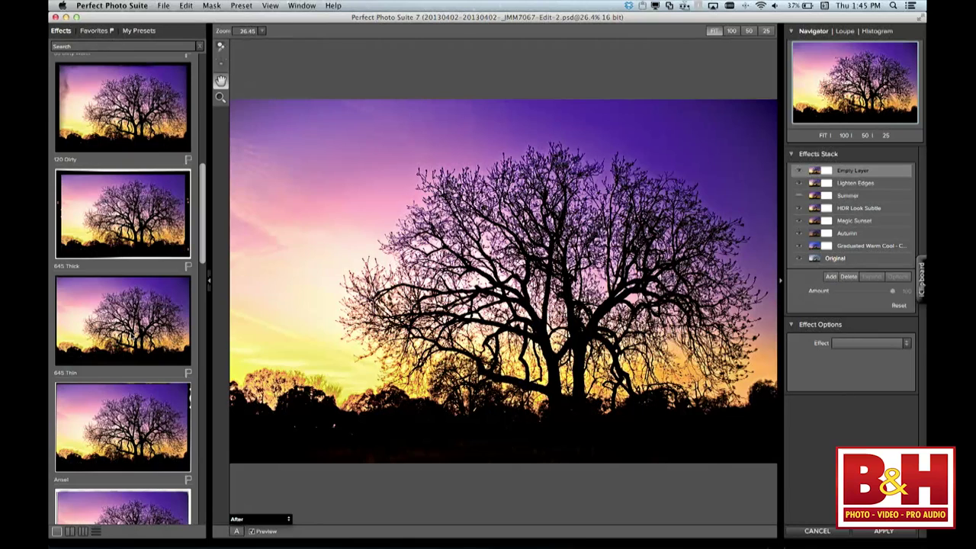
{"action": "left_click", "coordinate": [126, 335]}
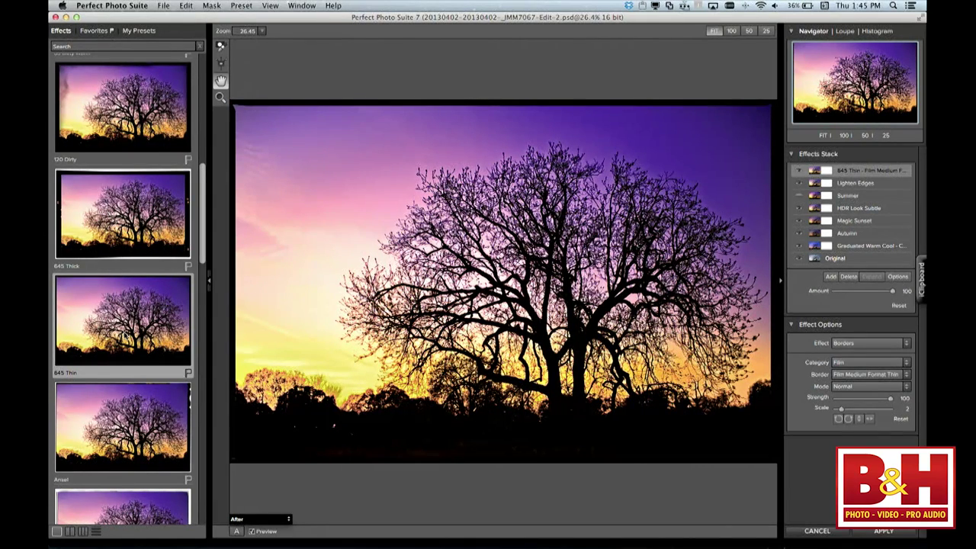
Apply the effects stack to the tree photo, return to Photoshop, and close the document with its changes saved
{"action": "left_click", "coordinate": [899, 533]}
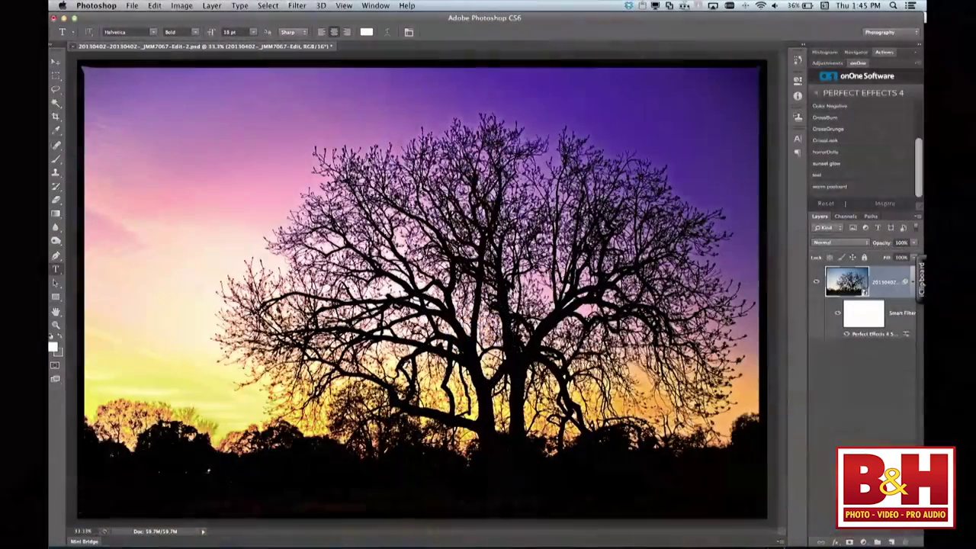
{"action": "key", "text": "super+w"}
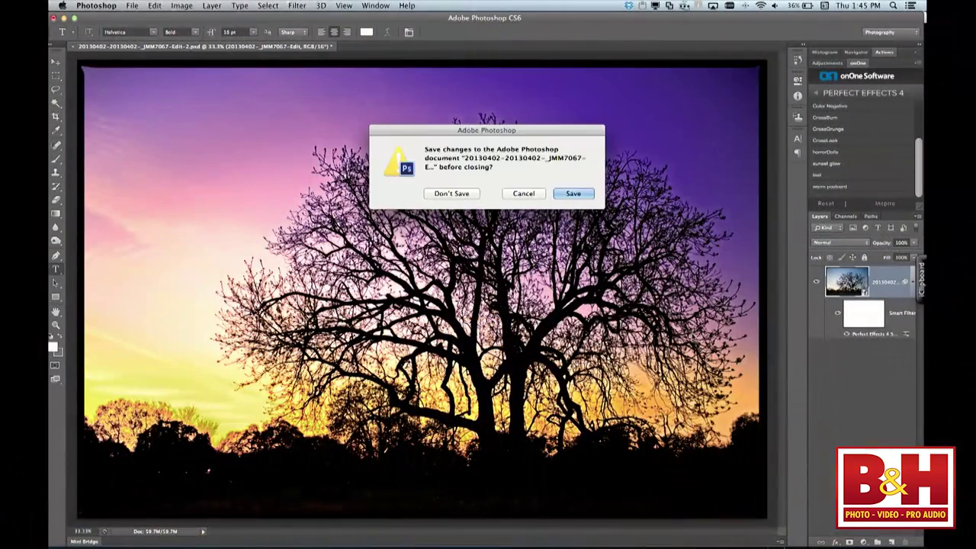
{"action": "left_click", "coordinate": [590, 194]}
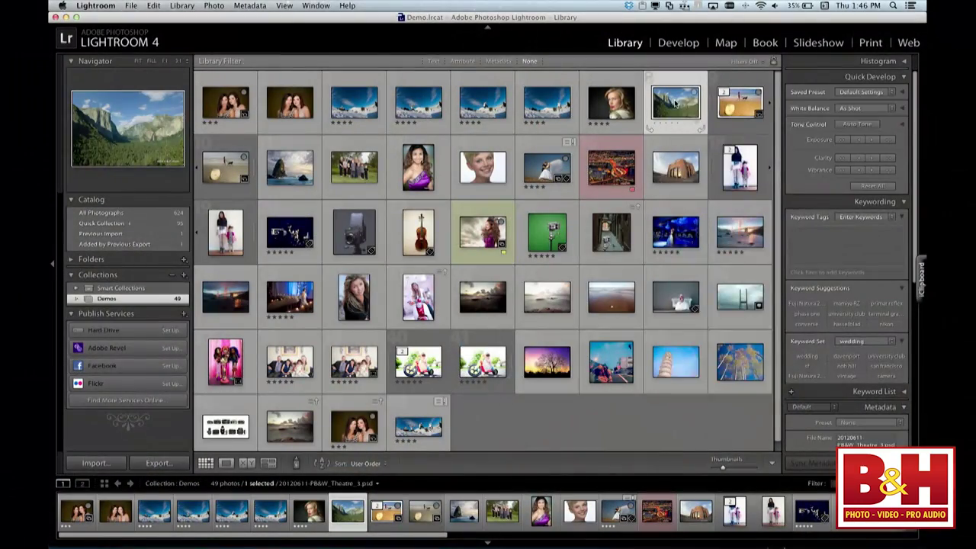
In Lightroom, send the valley landscape photo to Perfect B&W 1 for editing
{"action": "right_click", "coordinate": [674, 99]}
{"action": "mouse_move", "coordinate": [703, 185]}
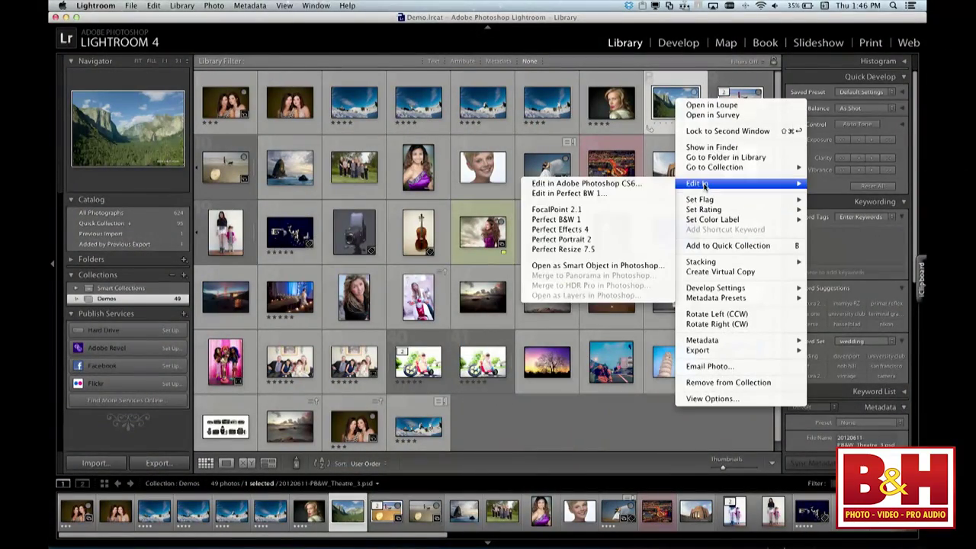
{"action": "left_click", "coordinate": [623, 221]}
{"action": "left_click", "coordinate": [406, 214]}
{"action": "left_click", "coordinate": [566, 345]}
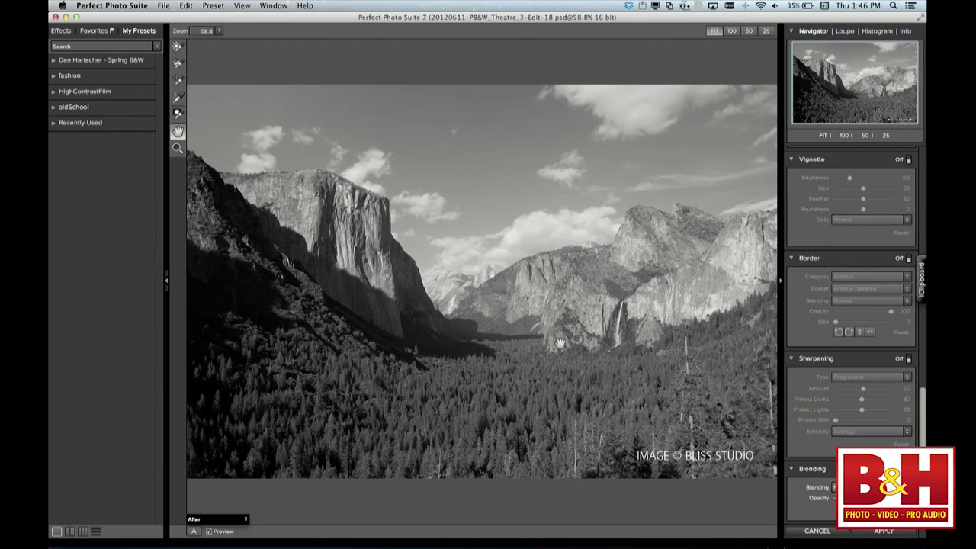
Apply the Ansel in the Valley preset from 20th Century Classic Silver, comparing the conversion with the colour original before and after
{"action": "key", "text": "super+p"}
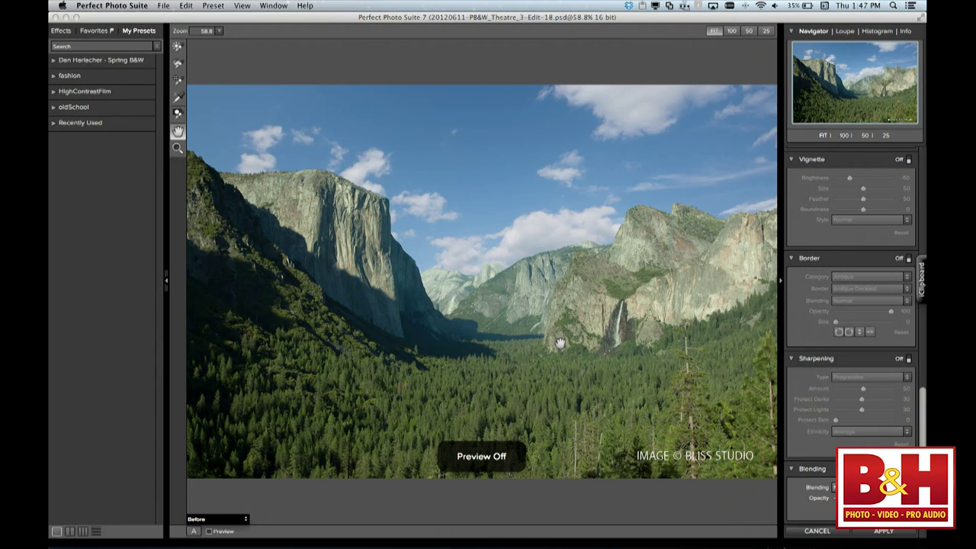
{"action": "key", "text": "super+p"}
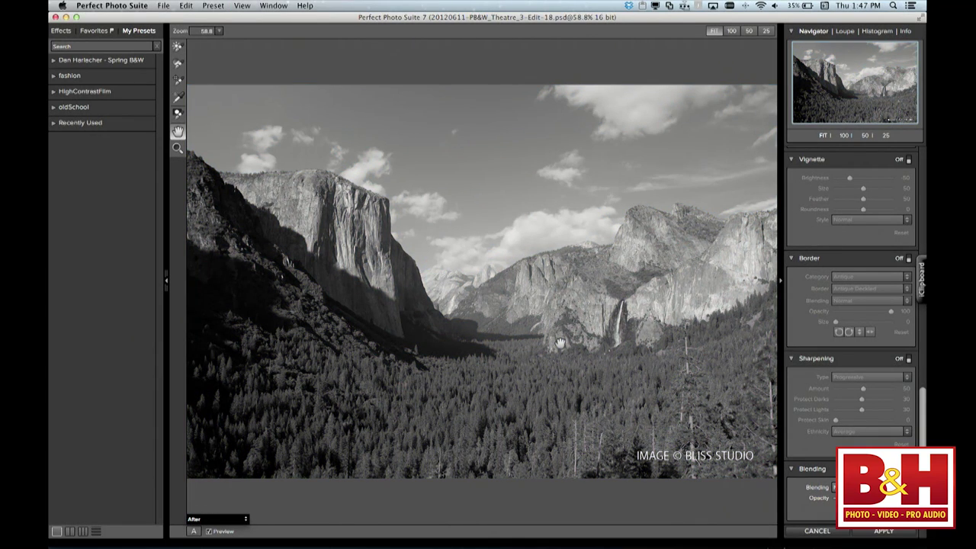
{"action": "key", "text": "super+p"}
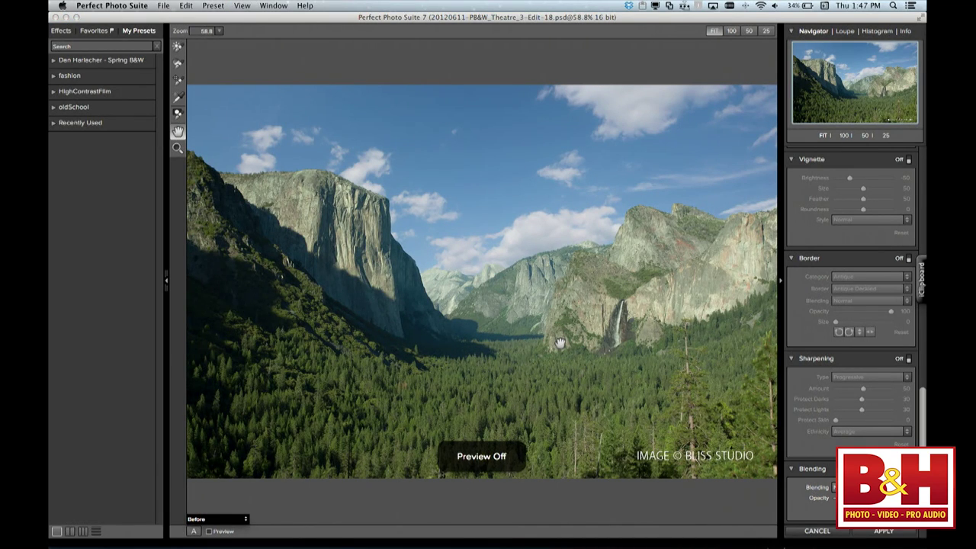
{"action": "key", "text": "super+p"}
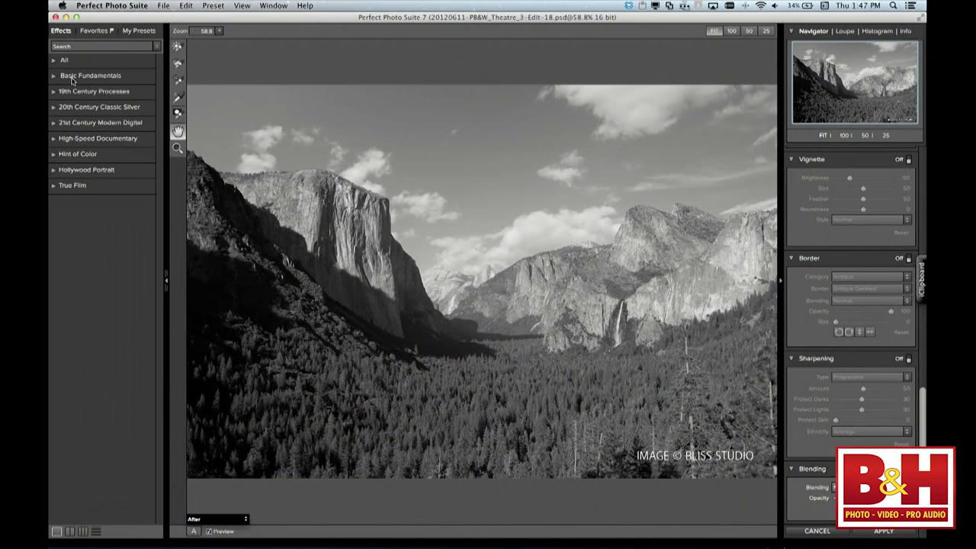
{"action": "left_click", "coordinate": [58, 108]}
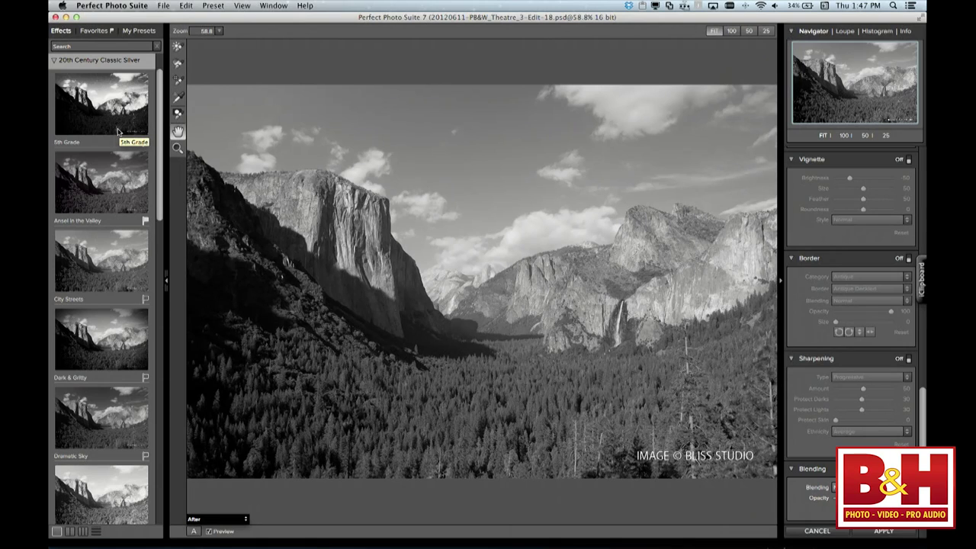
{"action": "left_click", "coordinate": [111, 174]}
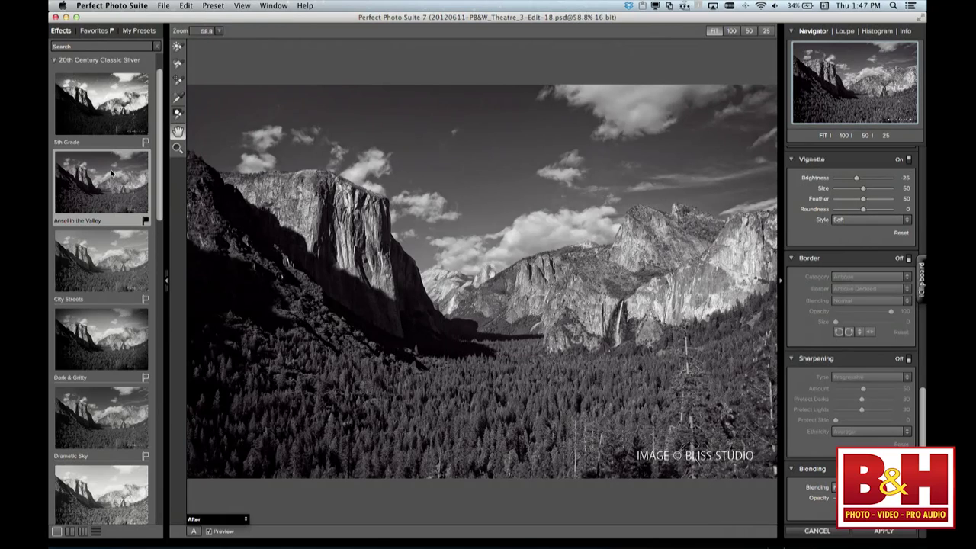
{"action": "key", "text": "super+y"}
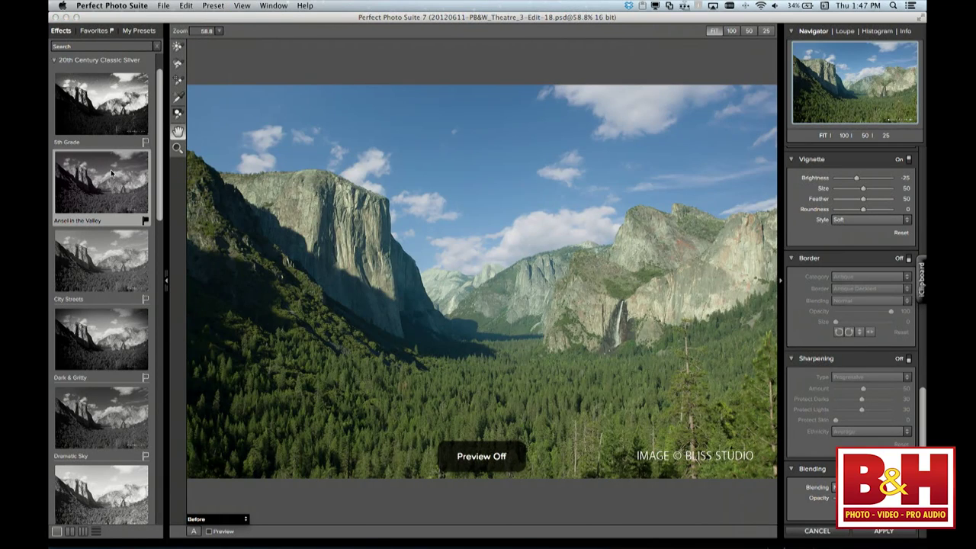
{"action": "key", "text": "super+y"}
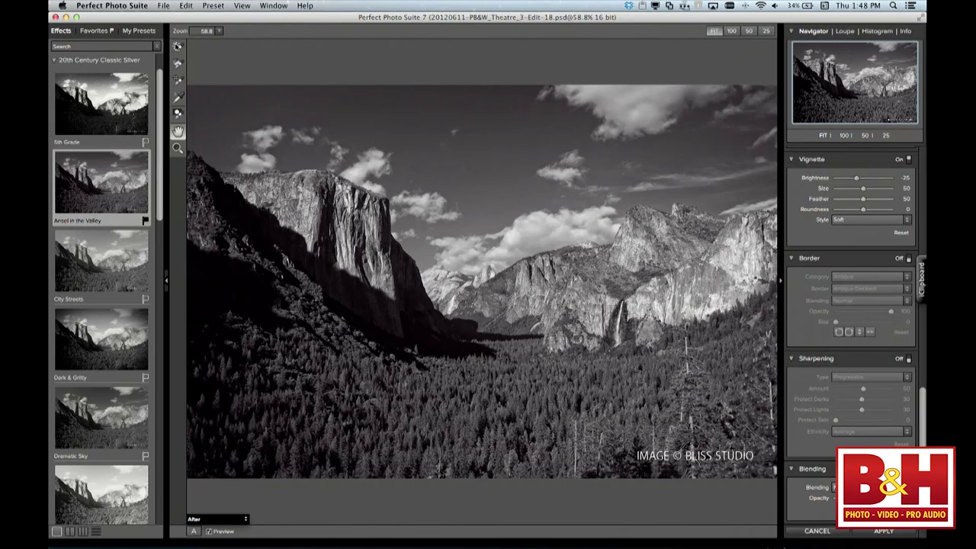
Set up the Brightness brush in Darken mode with an amount of 13 and a size of 300
{"action": "left_click", "coordinate": [178, 48]}
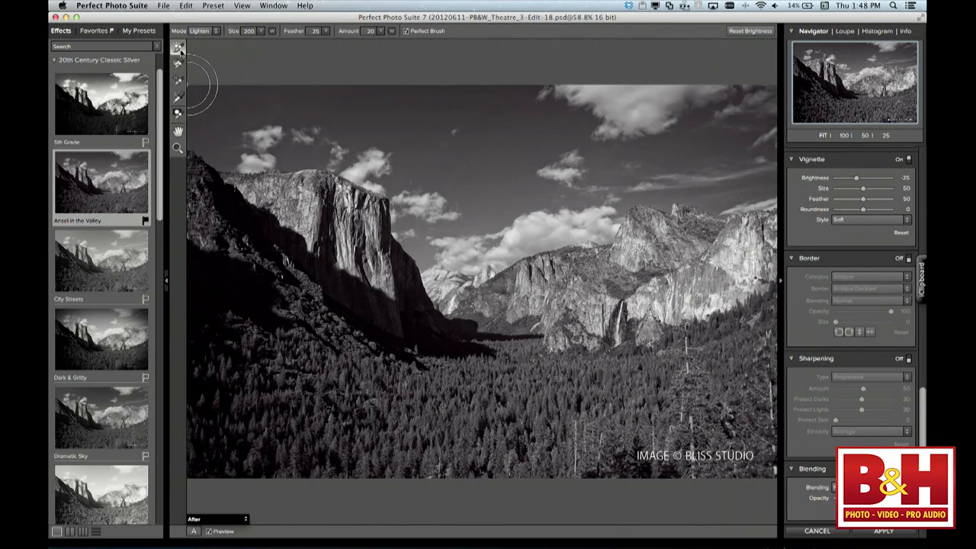
{"action": "left_click", "coordinate": [382, 32]}
{"action": "left_click_drag", "start_coordinate": [335, 44], "coordinate": [331, 44]}
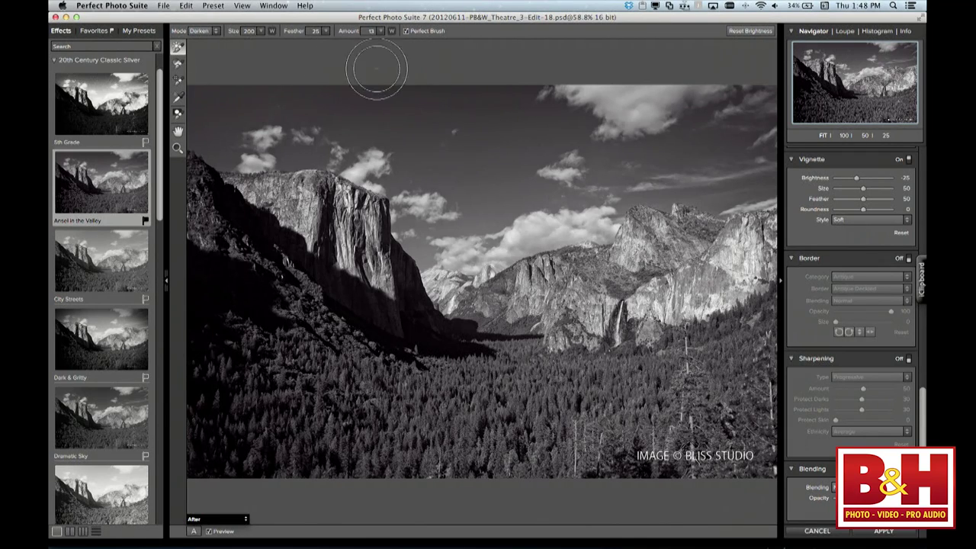
{"action": "left_click", "coordinate": [200, 31]}
{"action": "left_click", "coordinate": [202, 45]}
{"action": "key", "text": "bracketright"}
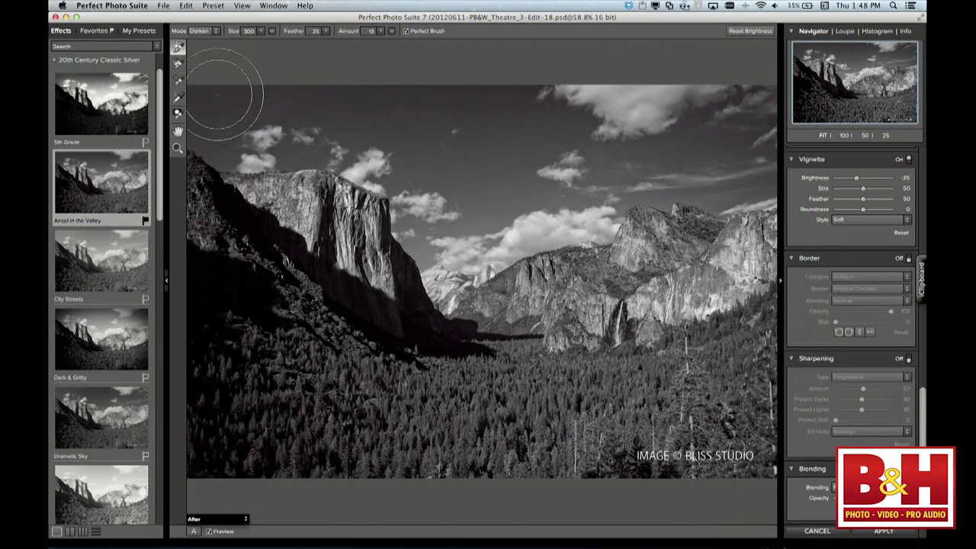
Paint over both rock faces with the Detail brush in More Detail mode at size 300 and an amount of about 79
{"action": "left_click", "coordinate": [176, 81]}
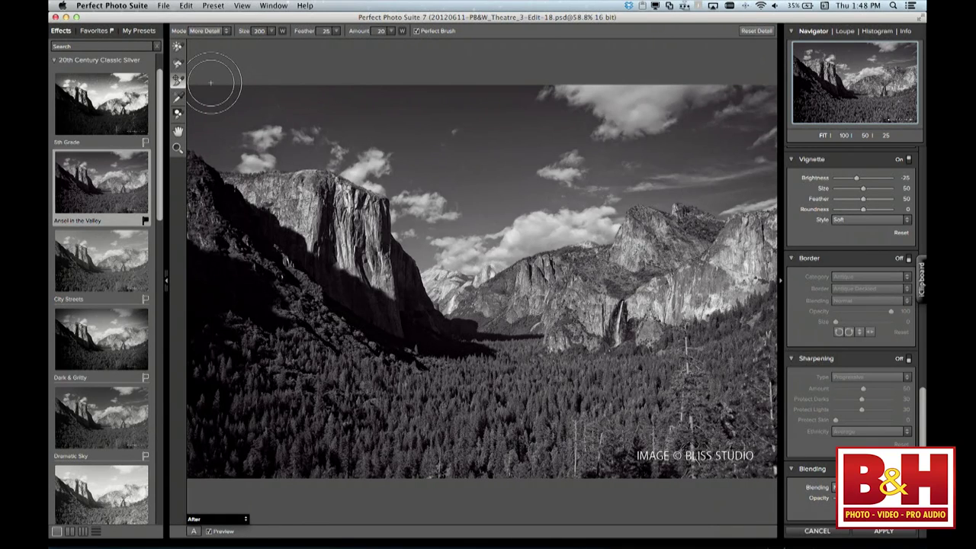
{"action": "left_click", "coordinate": [390, 31]}
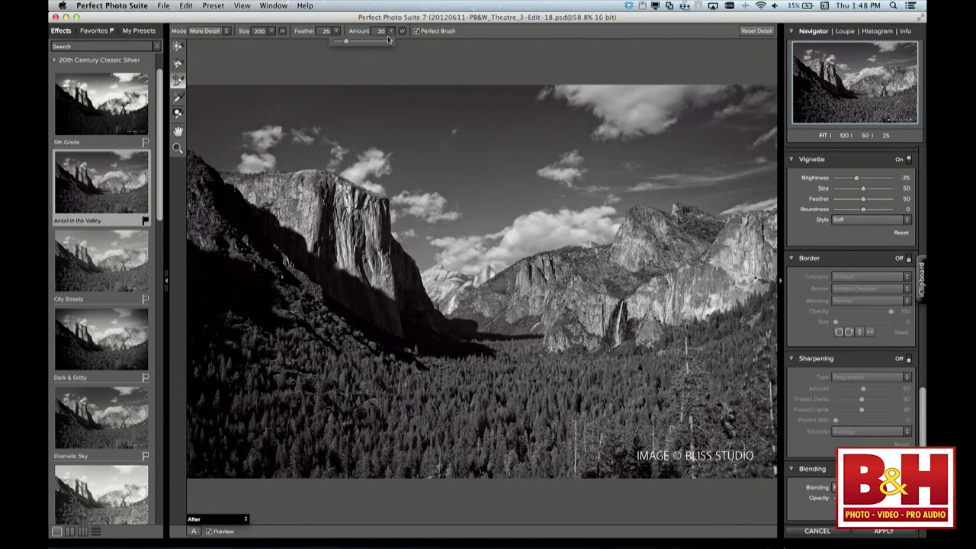
{"action": "left_click_drag", "start_coordinate": [350, 43], "coordinate": [374, 44]}
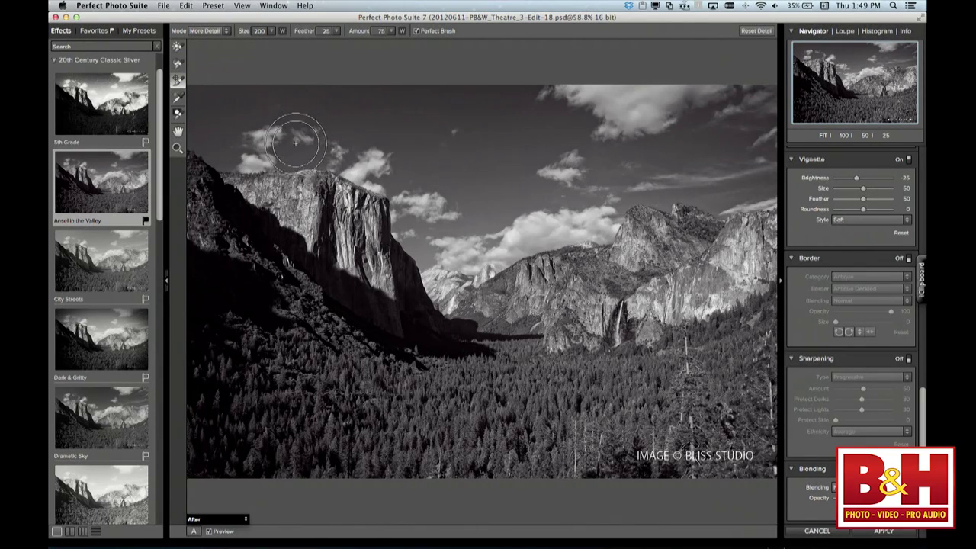
{"action": "left_click_drag", "start_coordinate": [336, 168], "coordinate": [351, 187]}
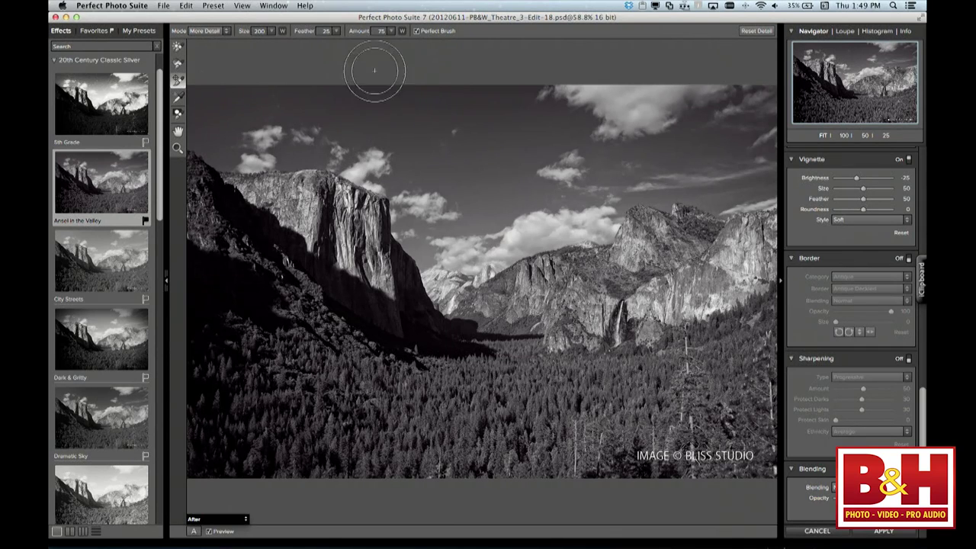
{"action": "left_click", "coordinate": [391, 32]}
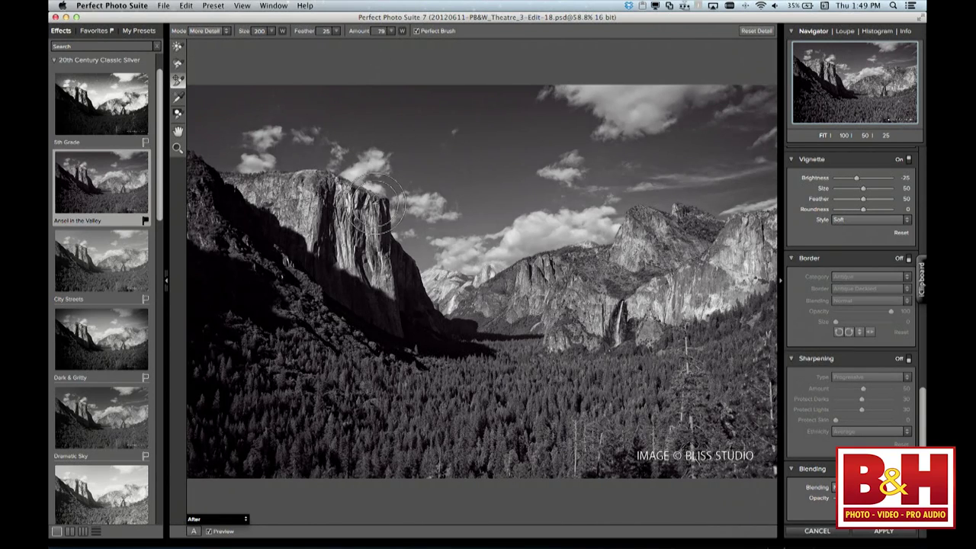
{"action": "key", "text": "bracketright"}
{"action": "mouse_move", "coordinate": [371, 209]}
{"action": "left_mouse_down"}
{"action": "mouse_move", "coordinate": [290, 187]}
{"action": "mouse_move", "coordinate": [250, 192]}
{"action": "mouse_move", "coordinate": [288, 202]}
{"action": "mouse_move", "coordinate": [364, 279]}
{"action": "mouse_move", "coordinate": [387, 264]}
{"action": "mouse_move", "coordinate": [381, 221]}
{"action": "mouse_move", "coordinate": [358, 229]}
{"action": "mouse_move", "coordinate": [350, 204]}
{"action": "left_mouse_up"}
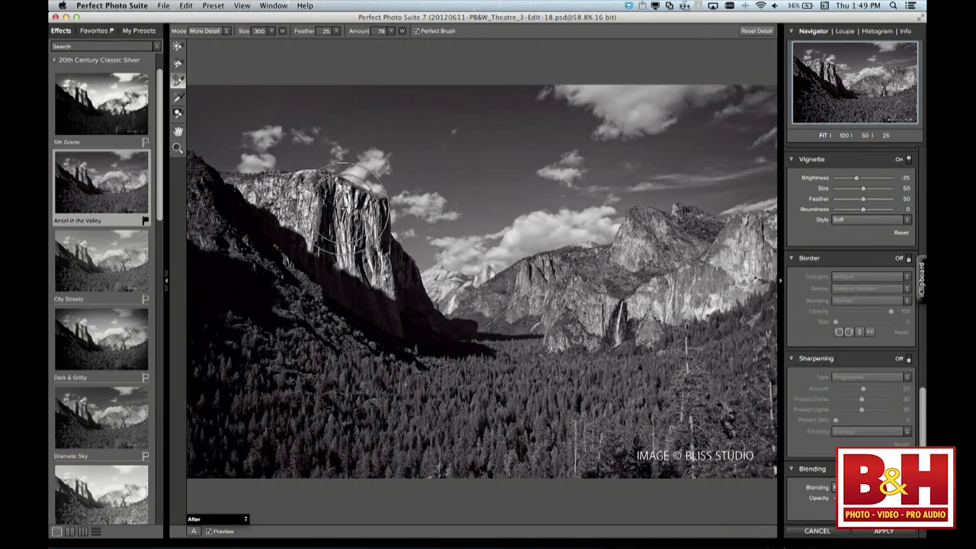
{"action": "mouse_move", "coordinate": [724, 252]}
{"action": "left_mouse_down"}
{"action": "mouse_move", "coordinate": [744, 248]}
{"action": "mouse_move", "coordinate": [750, 222]}
{"action": "mouse_move", "coordinate": [733, 244]}
{"action": "mouse_move", "coordinate": [713, 210]}
{"action": "mouse_move", "coordinate": [614, 240]}
{"action": "mouse_move", "coordinate": [526, 290]}
{"action": "mouse_move", "coordinate": [686, 290]}
{"action": "mouse_move", "coordinate": [725, 252]}
{"action": "mouse_move", "coordinate": [663, 263]}
{"action": "left_mouse_up"}
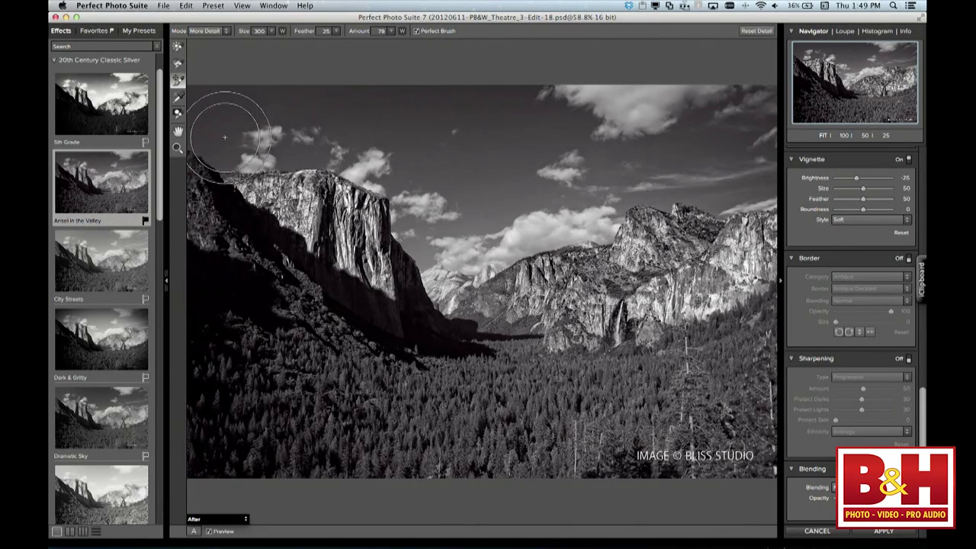
Darken the sky with the targeted brightness tool, bringing the Blue colour response down to -100
{"action": "left_click", "coordinate": [180, 99]}
{"action": "scroll", "coordinate": [839, 181], "scroll_direction": "up", "scroll_amount": 15}
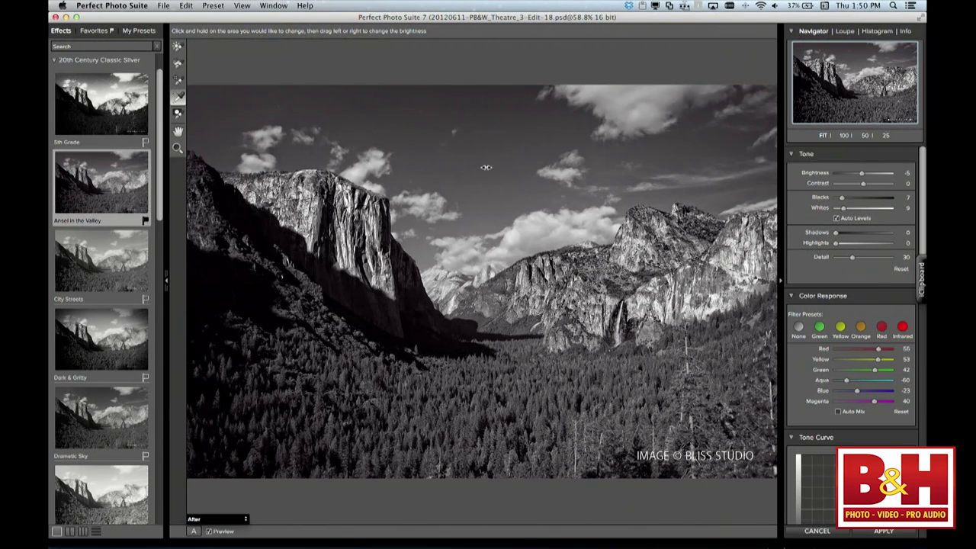
{"action": "left_click_drag", "start_coordinate": [464, 168], "coordinate": [364, 170]}
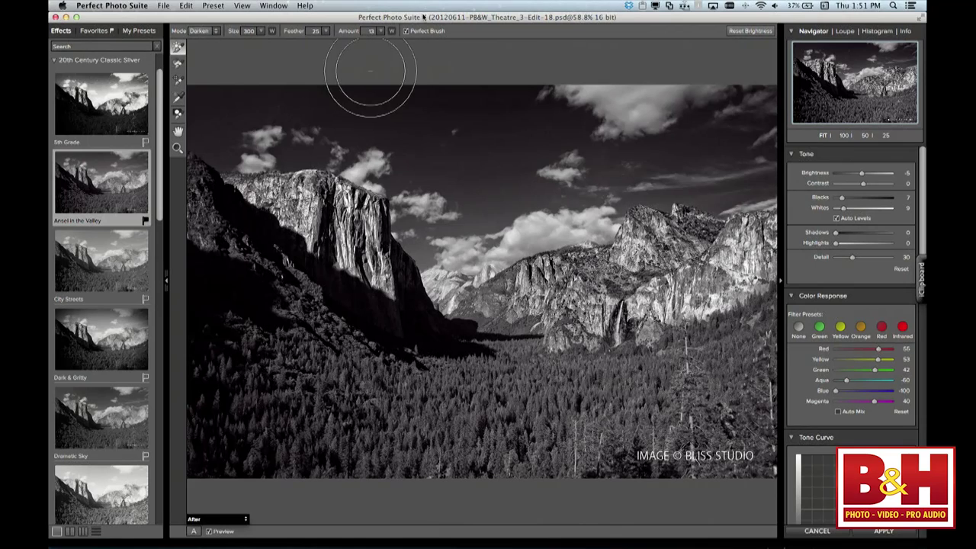
Set the darkening Brightness brush to amount 22, size 400 and feather 55, with Perfect Brush turned off
{"action": "left_click", "coordinate": [379, 34]}
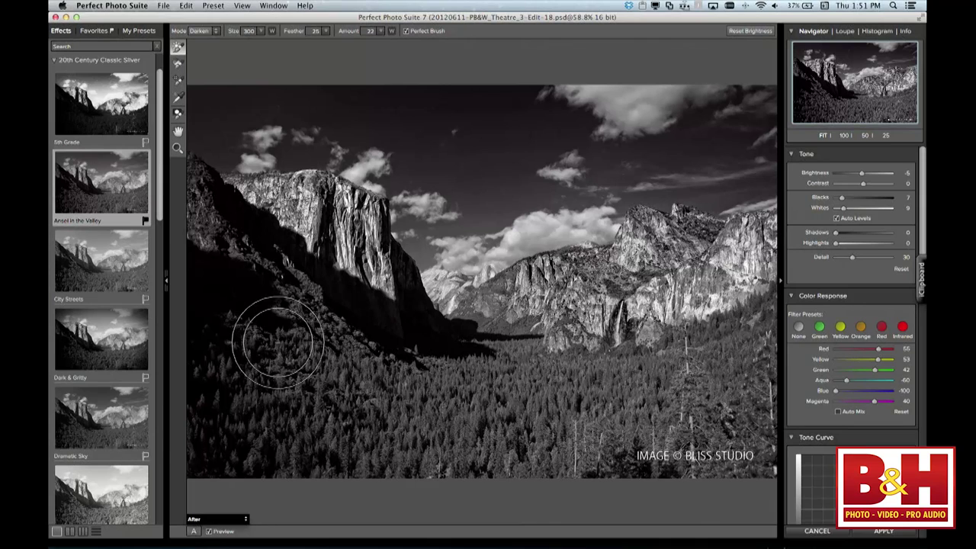
{"action": "key", "text": "shift+bracketright"}
{"action": "key", "text": "shift+bracketright"}
{"action": "key", "text": "shift+bracketright"}
{"action": "key", "text": "shift+bracketright"}
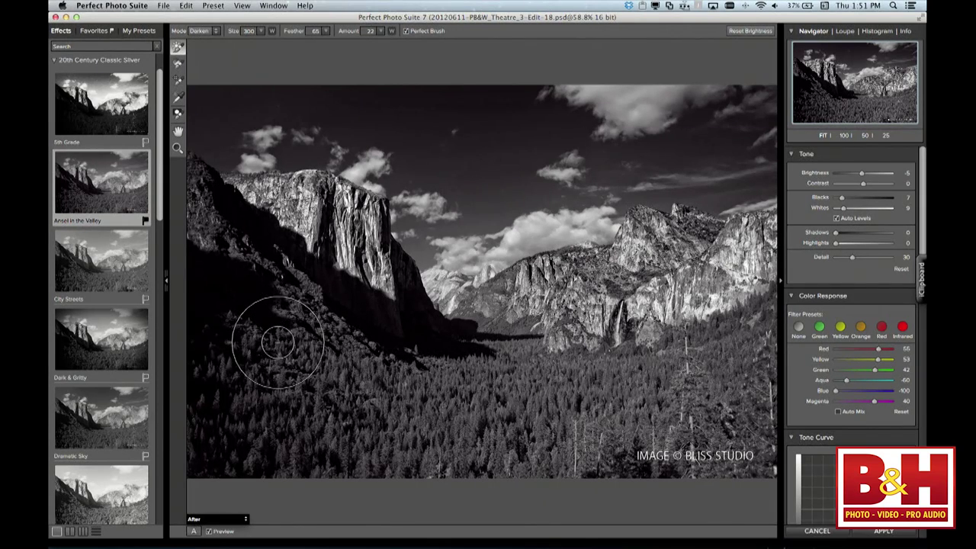
{"action": "key", "text": "shift+bracketleft"}
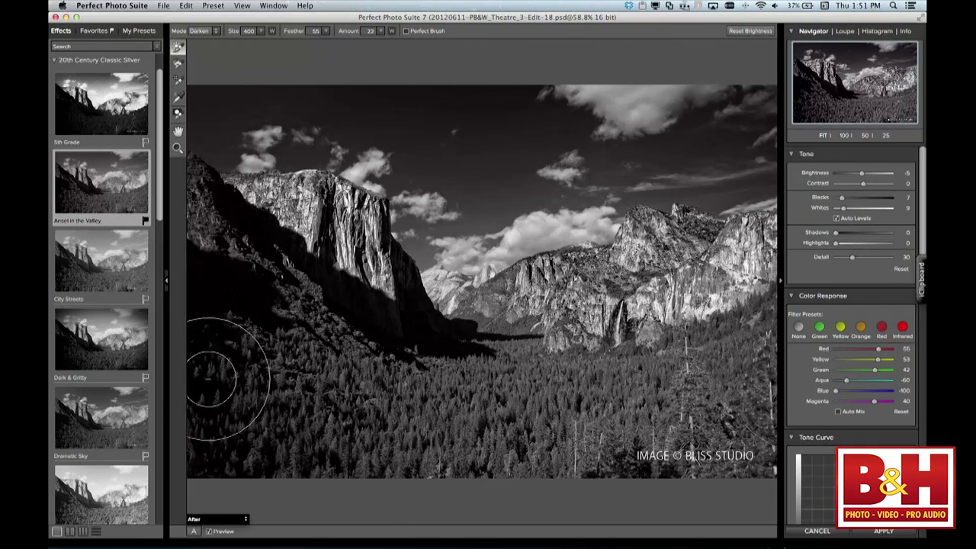
Darken the forest along the sides and lower edge of the photo with brush strokes, and compare the result with the original
{"action": "mouse_move", "coordinate": [220, 396]}
{"action": "left_mouse_down"}
{"action": "mouse_move", "coordinate": [235, 422]}
{"action": "mouse_move", "coordinate": [283, 455]}
{"action": "mouse_move", "coordinate": [378, 485]}
{"action": "mouse_move", "coordinate": [508, 502]}
{"action": "mouse_move", "coordinate": [629, 484]}
{"action": "mouse_move", "coordinate": [729, 429]}
{"action": "mouse_move", "coordinate": [768, 360]}
{"action": "left_mouse_up"}
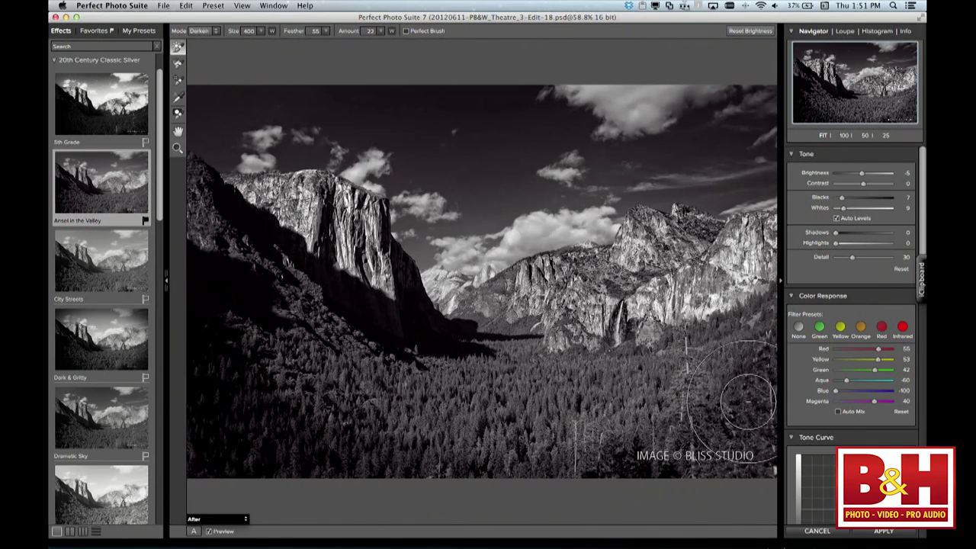
{"action": "mouse_move", "coordinate": [732, 396]}
{"action": "left_mouse_down"}
{"action": "mouse_move", "coordinate": [628, 459]}
{"action": "mouse_move", "coordinate": [435, 458]}
{"action": "mouse_move", "coordinate": [303, 420]}
{"action": "mouse_move", "coordinate": [218, 338]}
{"action": "left_mouse_up"}
{"action": "mouse_move", "coordinate": [221, 449]}
{"action": "left_mouse_down"}
{"action": "mouse_move", "coordinate": [381, 489]}
{"action": "mouse_move", "coordinate": [501, 495]}
{"action": "mouse_move", "coordinate": [644, 445]}
{"action": "mouse_move", "coordinate": [764, 385]}
{"action": "mouse_move", "coordinate": [772, 369]}
{"action": "mouse_move", "coordinate": [749, 402]}
{"action": "mouse_move", "coordinate": [614, 459]}
{"action": "mouse_move", "coordinate": [442, 467]}
{"action": "mouse_move", "coordinate": [356, 451]}
{"action": "left_mouse_up"}
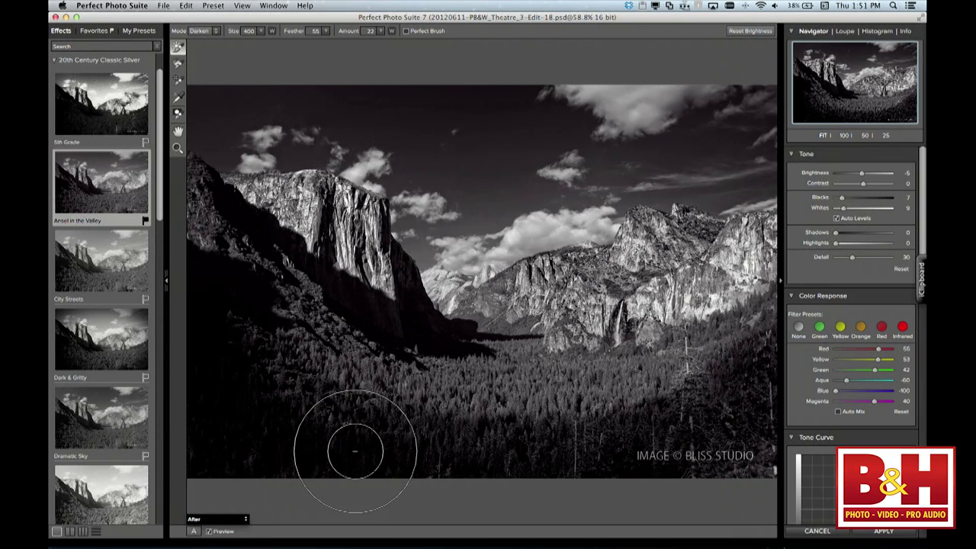
{"action": "mouse_move", "coordinate": [355, 450]}
{"action": "left_mouse_down"}
{"action": "mouse_move", "coordinate": [736, 367]}
{"action": "mouse_move", "coordinate": [754, 343]}
{"action": "mouse_move", "coordinate": [720, 405]}
{"action": "mouse_move", "coordinate": [660, 447]}
{"action": "mouse_move", "coordinate": [580, 455]}
{"action": "mouse_move", "coordinate": [266, 384]}
{"action": "left_mouse_up"}
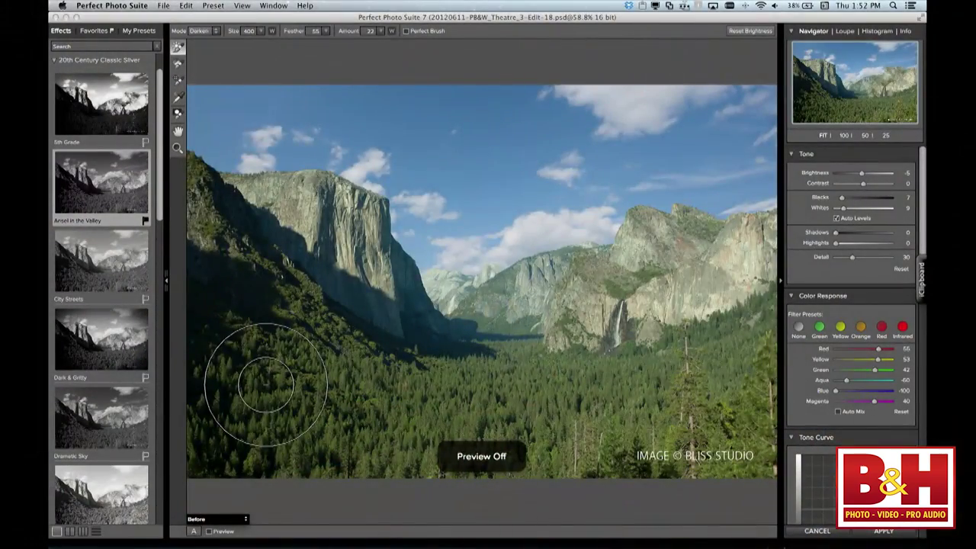
{"action": "key", "text": "super+p"}
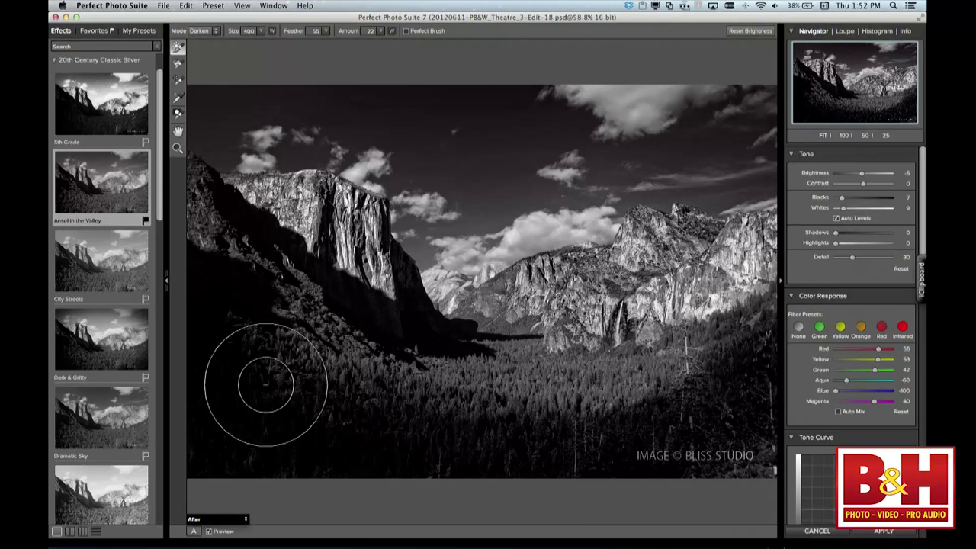
Apply the Selenium 1 toner, raise the silver (shadows) amount to 33, and compare the toned valley photo with the original
{"action": "scroll", "coordinate": [856, 366], "scroll_direction": "down", "scroll_amount": 10}
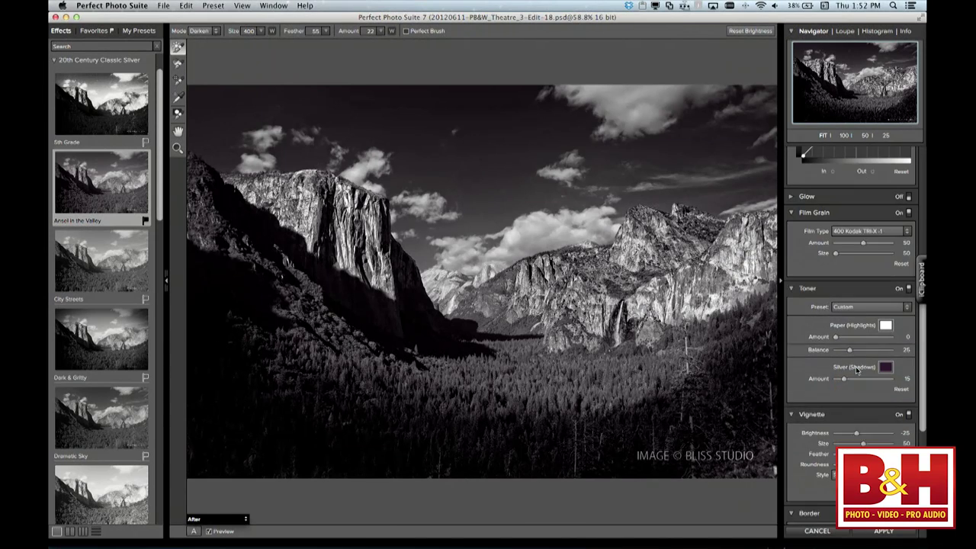
{"action": "scroll", "coordinate": [855, 369], "scroll_direction": "down", "scroll_amount": 1}
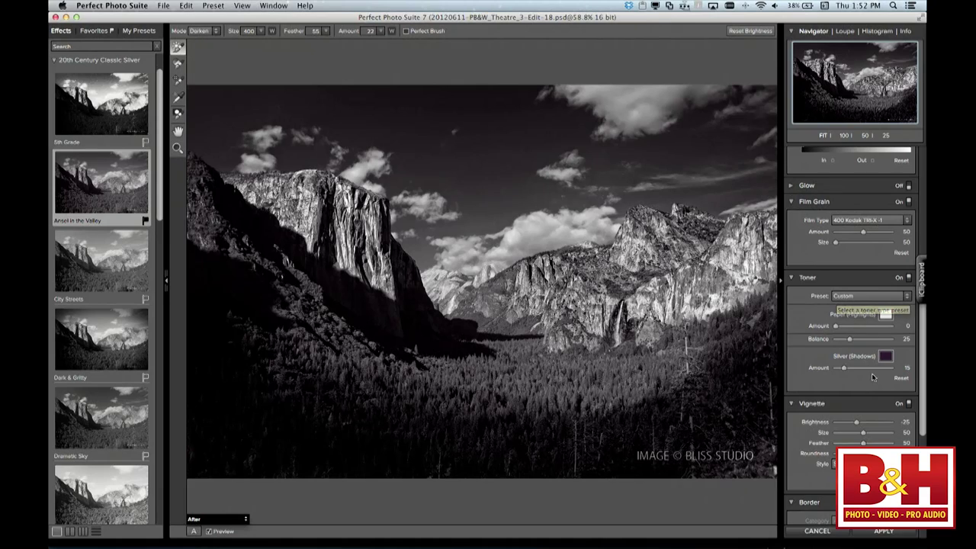
{"action": "left_click", "coordinate": [860, 297]}
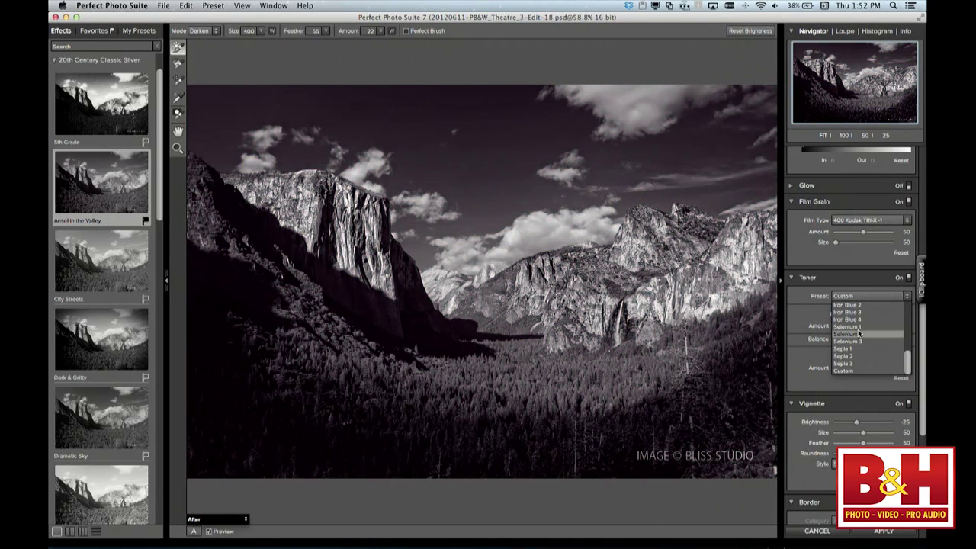
{"action": "left_click", "coordinate": [858, 328]}
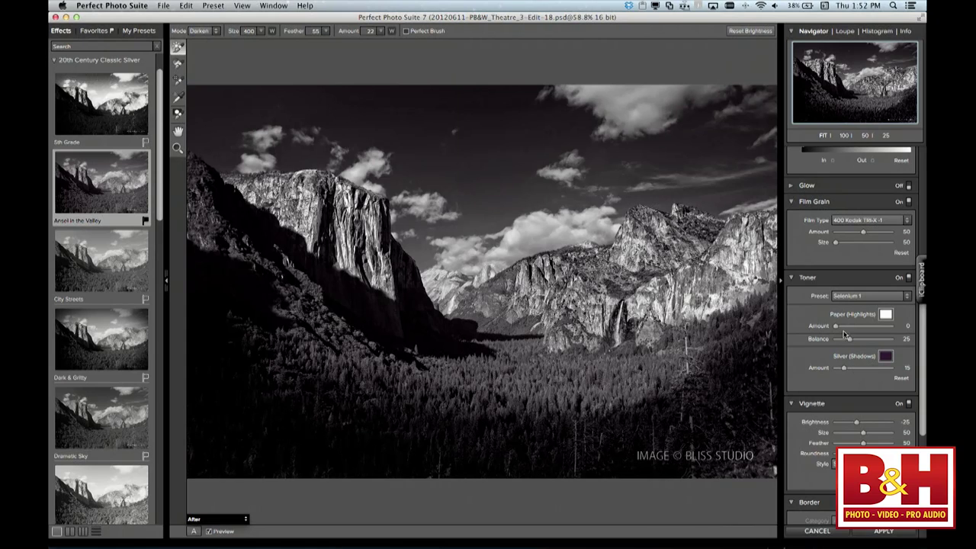
{"action": "left_click", "coordinate": [857, 327]}
{"action": "mouse_move", "coordinate": [844, 372]}
{"action": "left_mouse_down"}
{"action": "mouse_move", "coordinate": [863, 372]}
{"action": "mouse_move", "coordinate": [852, 369]}
{"action": "left_mouse_up"}
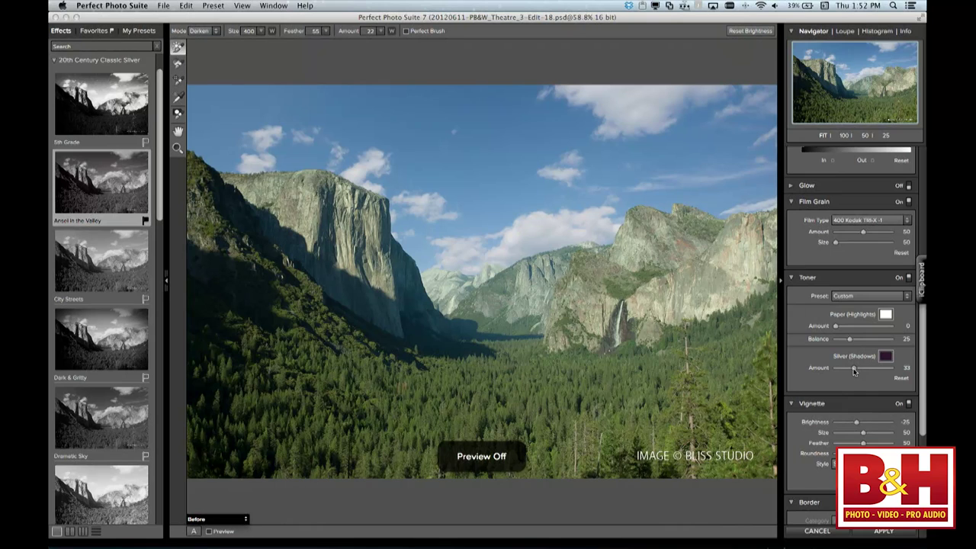
{"action": "key", "text": "super+p"}
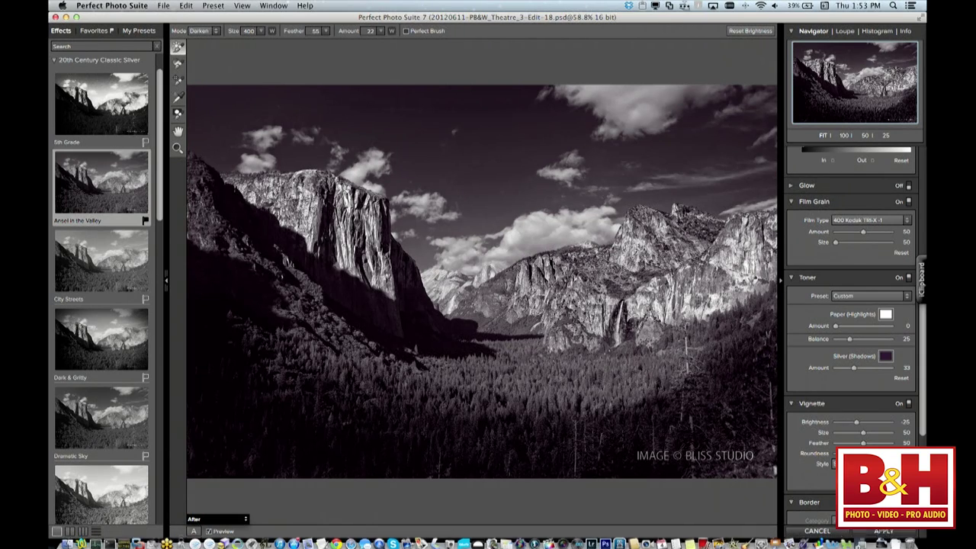
Cancel the editing session on the valley photo and discard its work
{"action": "left_click", "coordinate": [818, 532]}
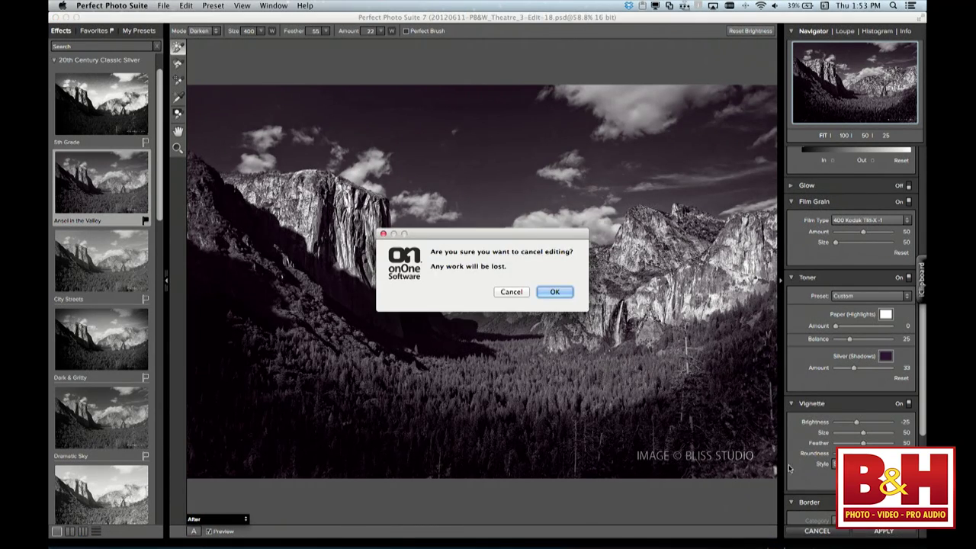
{"action": "left_click", "coordinate": [552, 291]}
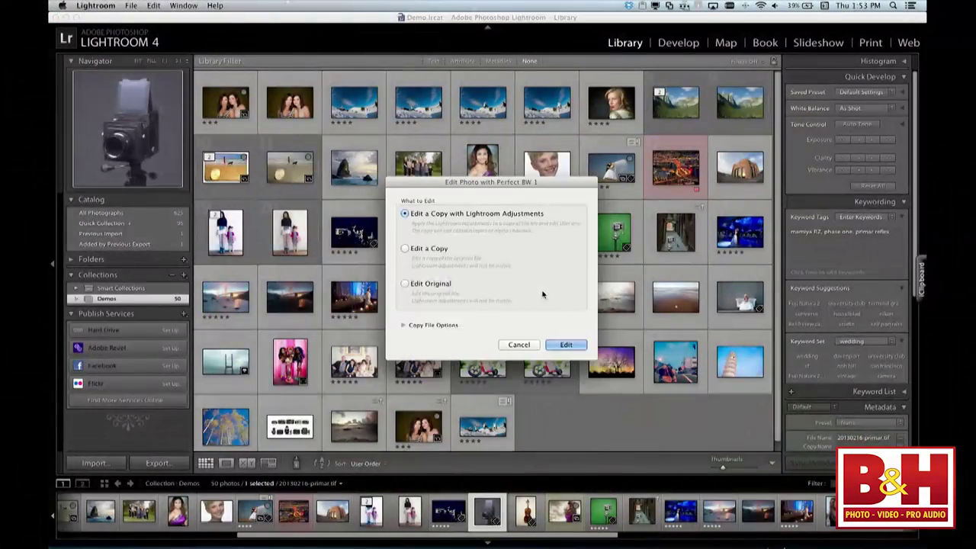
Open a copy of the vintage camera photo with Lightroom adjustments for black and white editing, and compare it with the original
{"action": "left_click", "coordinate": [564, 344]}
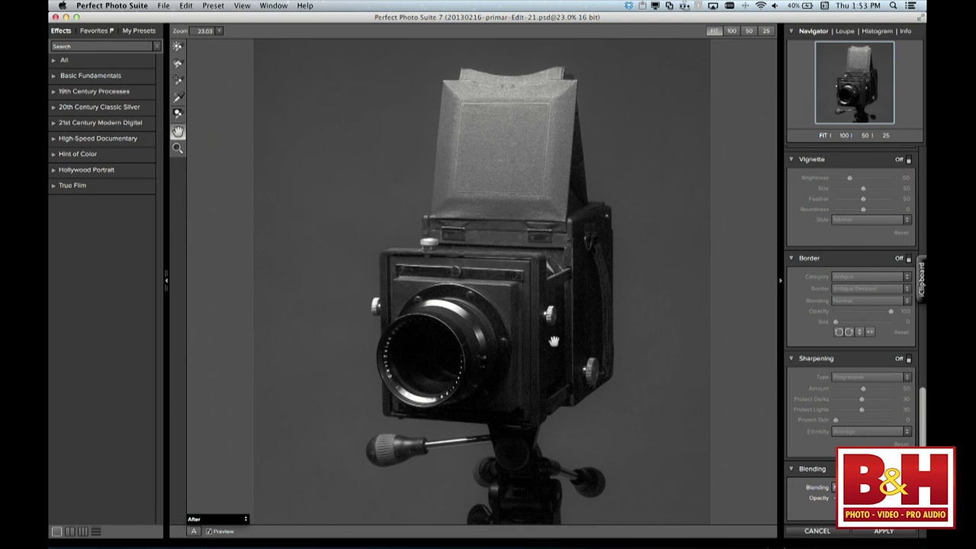
{"action": "key", "text": "super+p"}
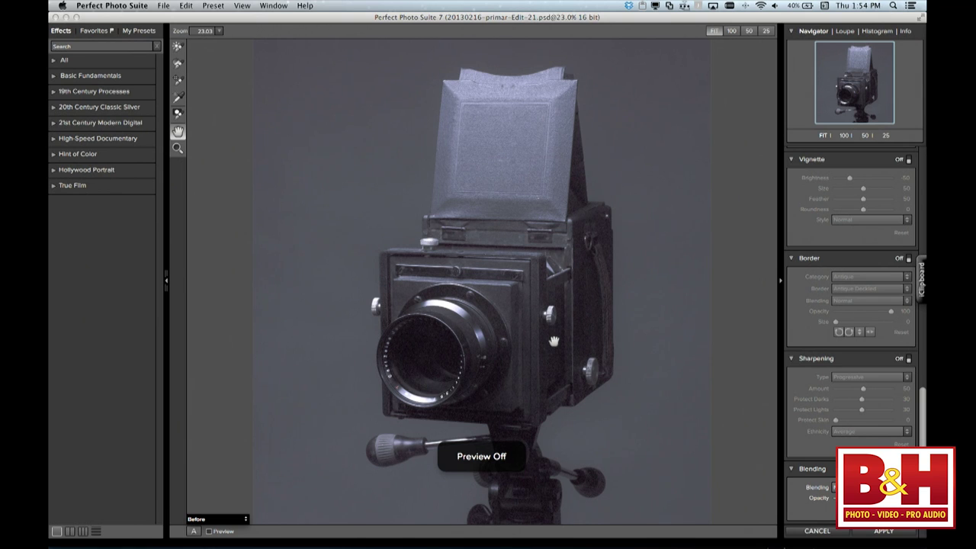
{"action": "key", "text": "p"}
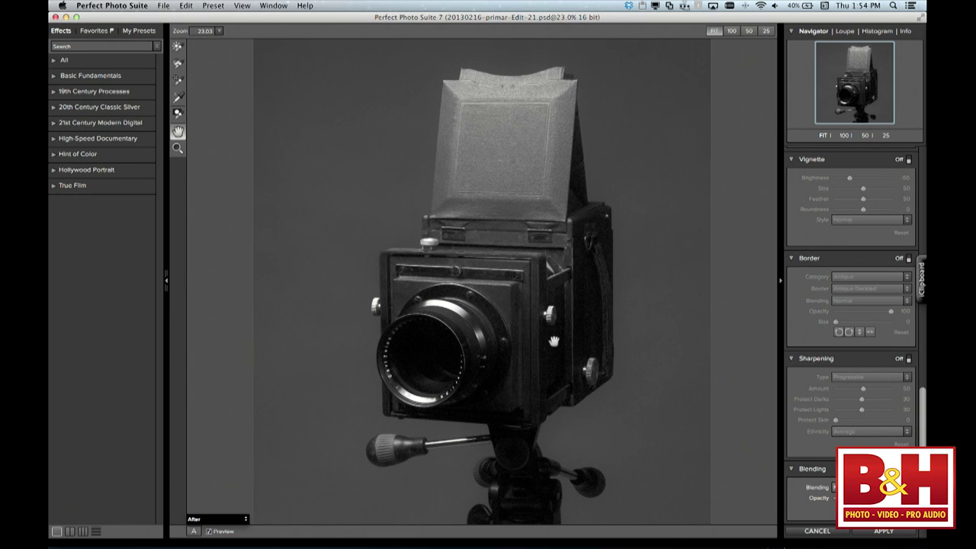
Try the hessBurn, roundedsepia and MediumHigh presets from the saved HighContrastFilm collection on the camera photo, and end with 35High
{"action": "left_click", "coordinate": [126, 30]}
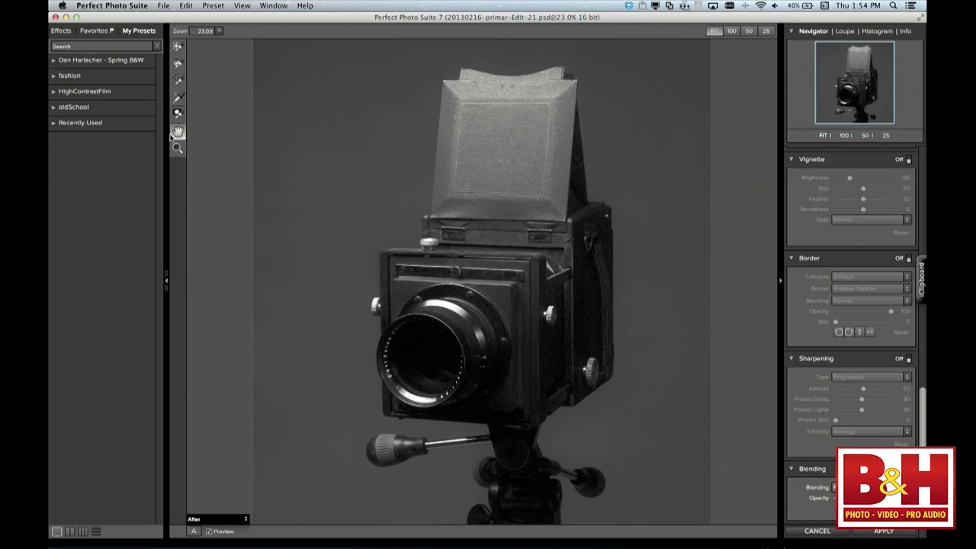
{"action": "left_click", "coordinate": [58, 94]}
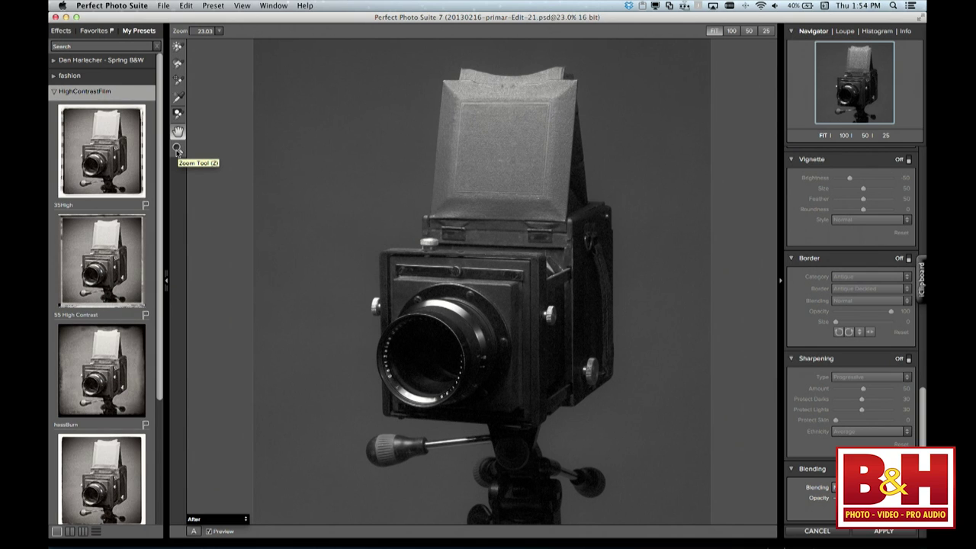
{"action": "left_click", "coordinate": [133, 362]}
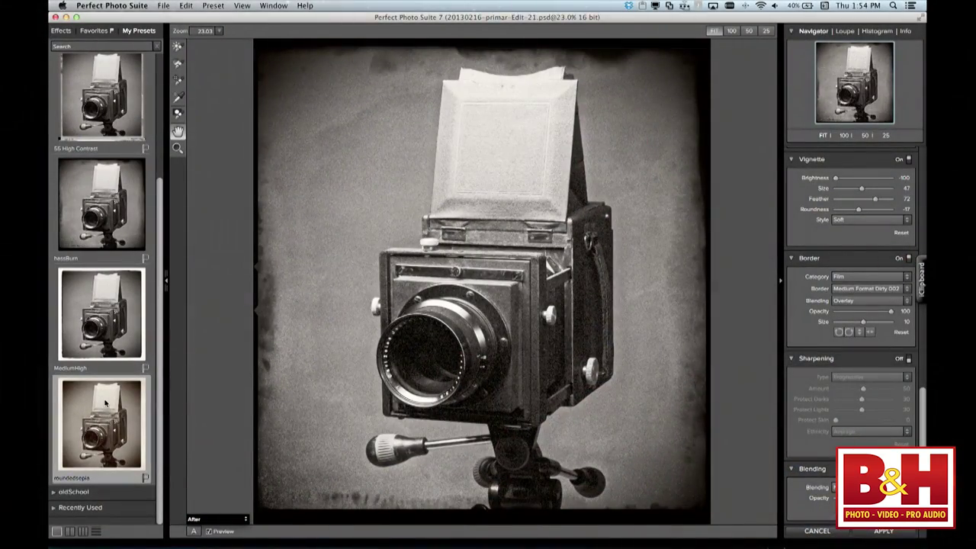
{"action": "left_click", "coordinate": [105, 404]}
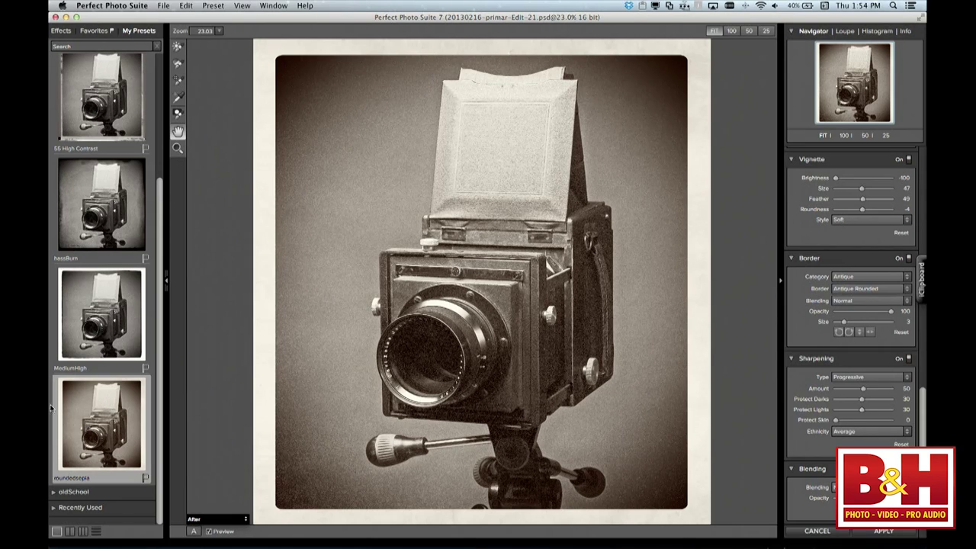
{"action": "left_click", "coordinate": [101, 303]}
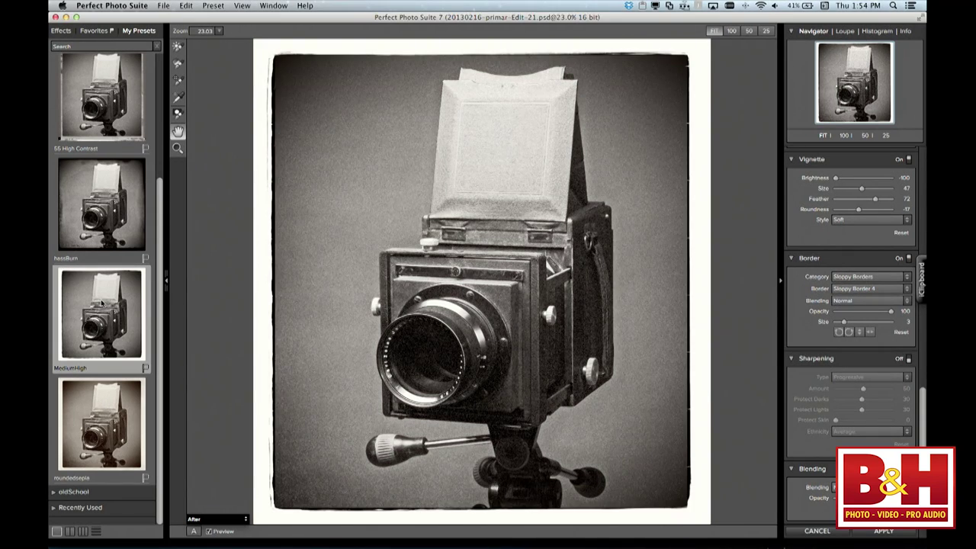
{"action": "scroll", "coordinate": [102, 303], "scroll_direction": "up", "scroll_amount": 4}
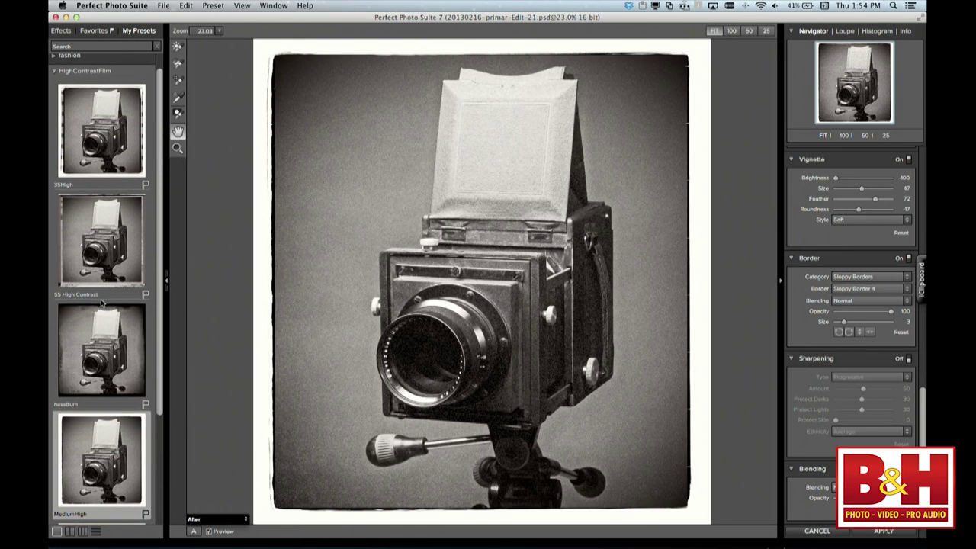
{"action": "left_click", "coordinate": [88, 169]}
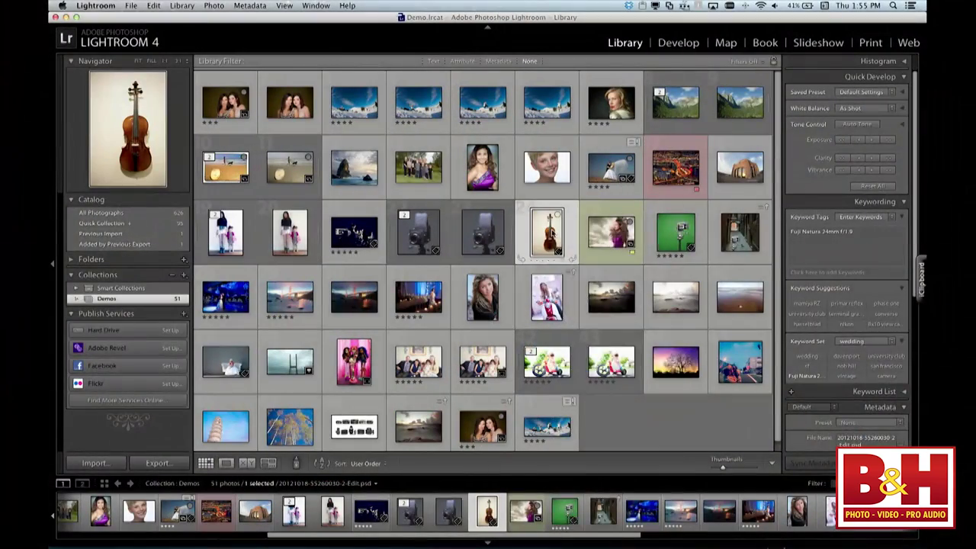
From Lightroom, open a copy of the violin photo with Lightroom adjustments in Perfect B&W 1
{"action": "right_click", "coordinate": [554, 231]}
{"action": "mouse_move", "coordinate": [610, 314]}
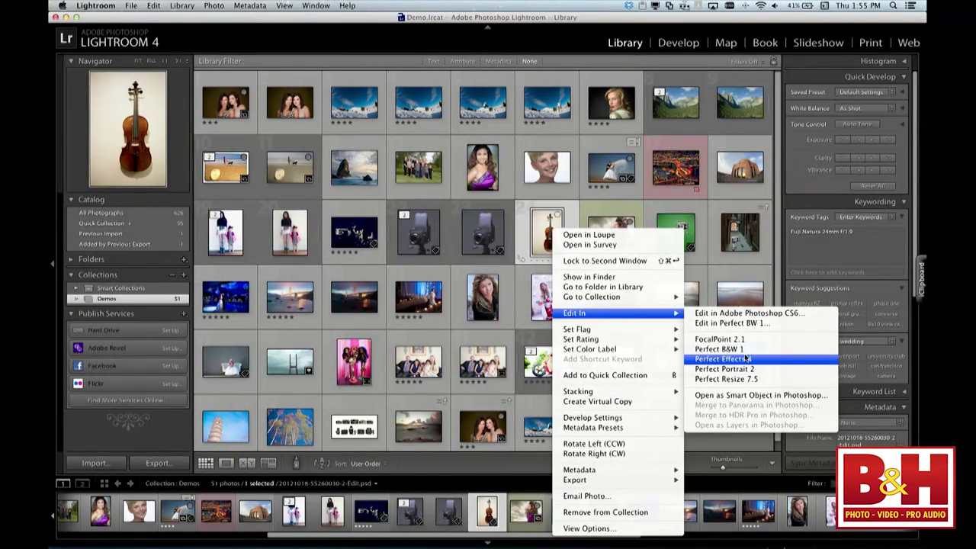
{"action": "left_click", "coordinate": [744, 351]}
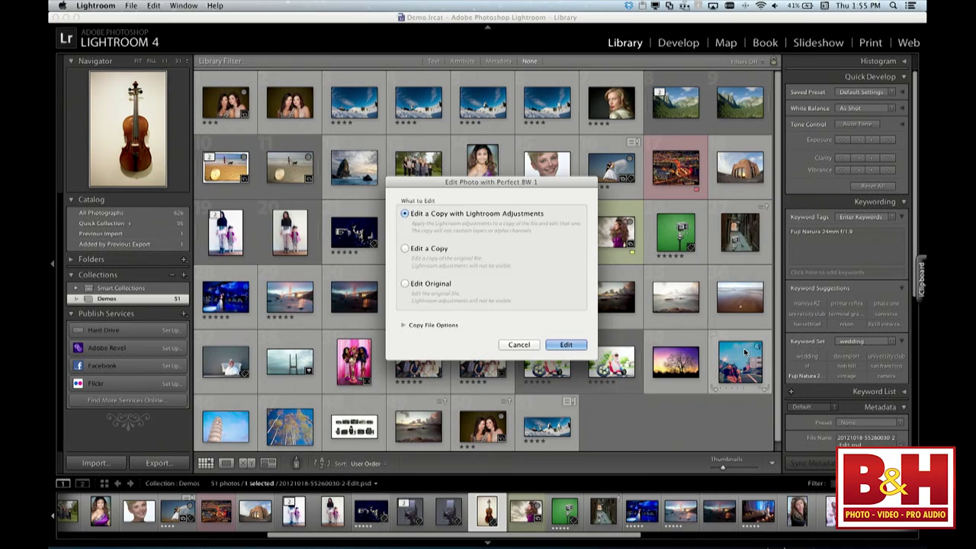
{"action": "key", "text": "Return"}
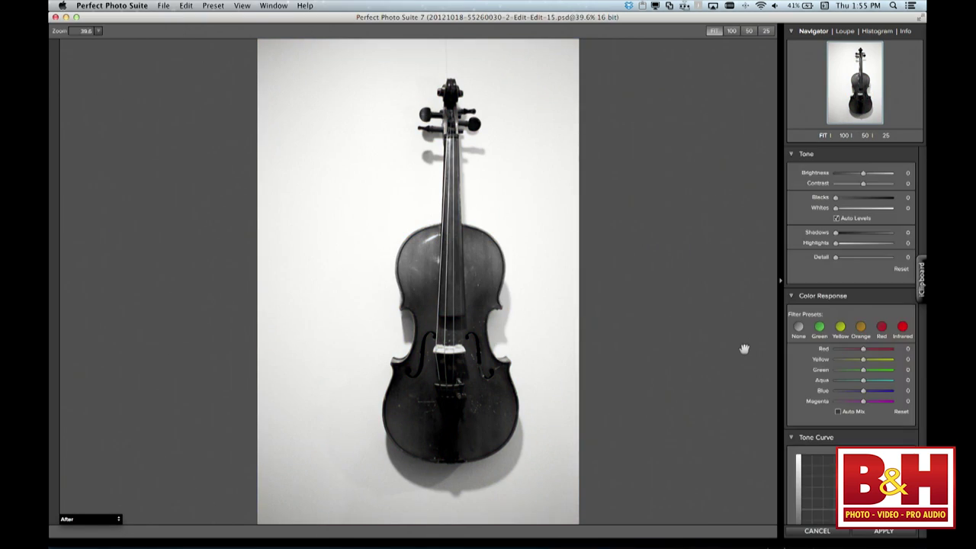
{"action": "key", "text": "super+p"}
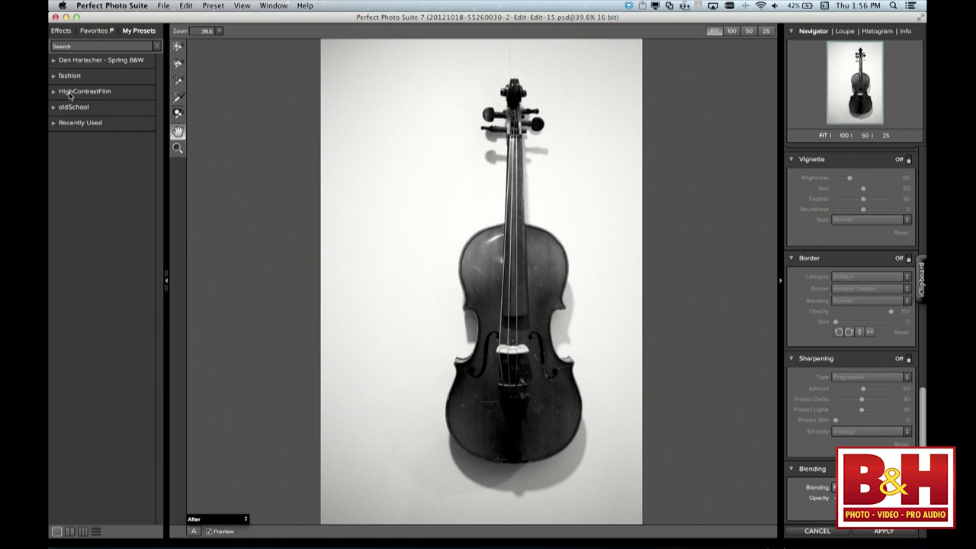
Try the Albumen Print and Ambrotype presets from the 19th Century Processes effects on the violin photo
{"action": "left_click", "coordinate": [65, 36]}
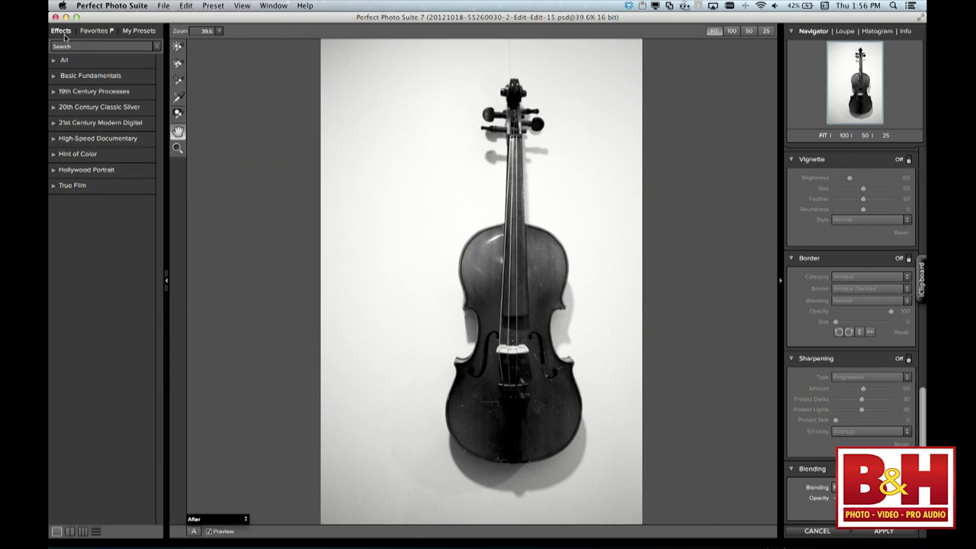
{"action": "left_click", "coordinate": [55, 95]}
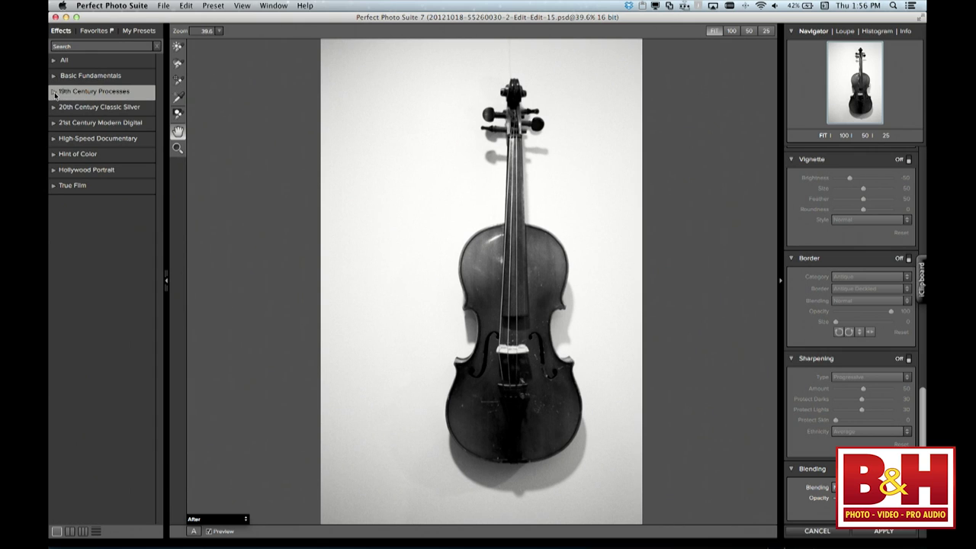
{"action": "left_click", "coordinate": [54, 94]}
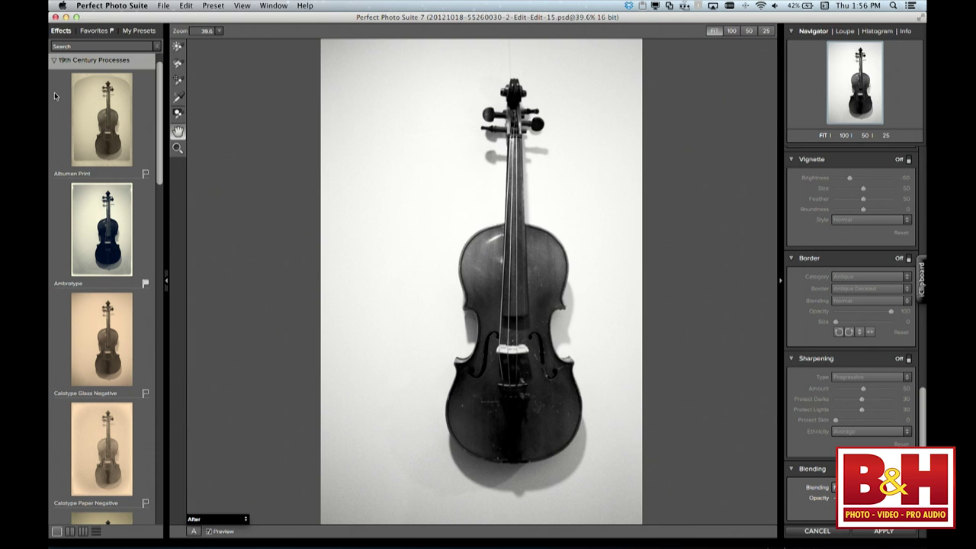
{"action": "left_click", "coordinate": [79, 114]}
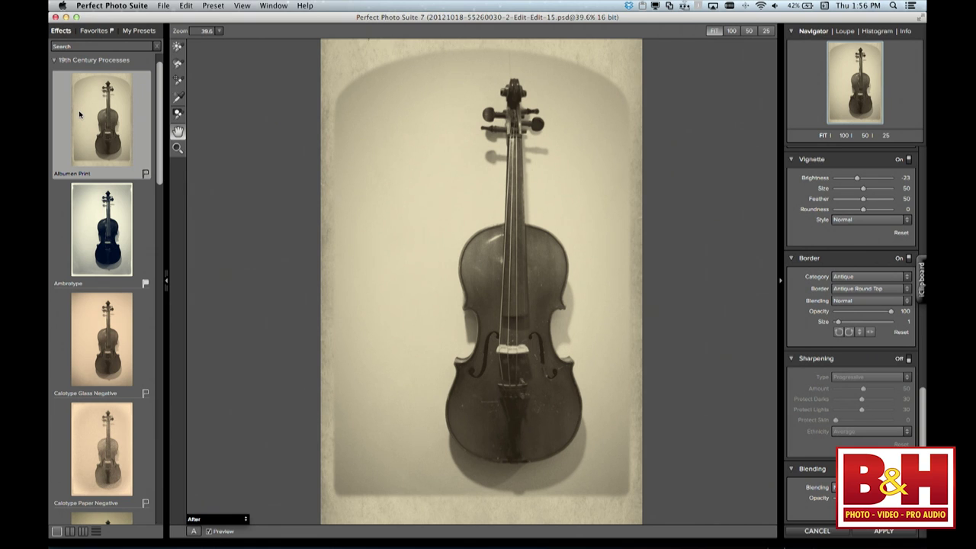
{"action": "scroll", "coordinate": [82, 145], "scroll_direction": "down", "scroll_amount": 2}
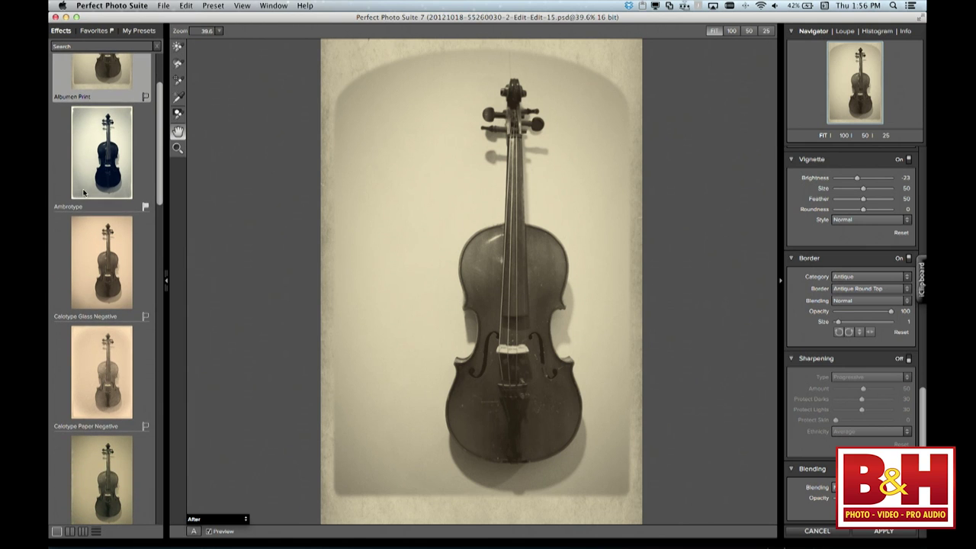
{"action": "left_click", "coordinate": [86, 191]}
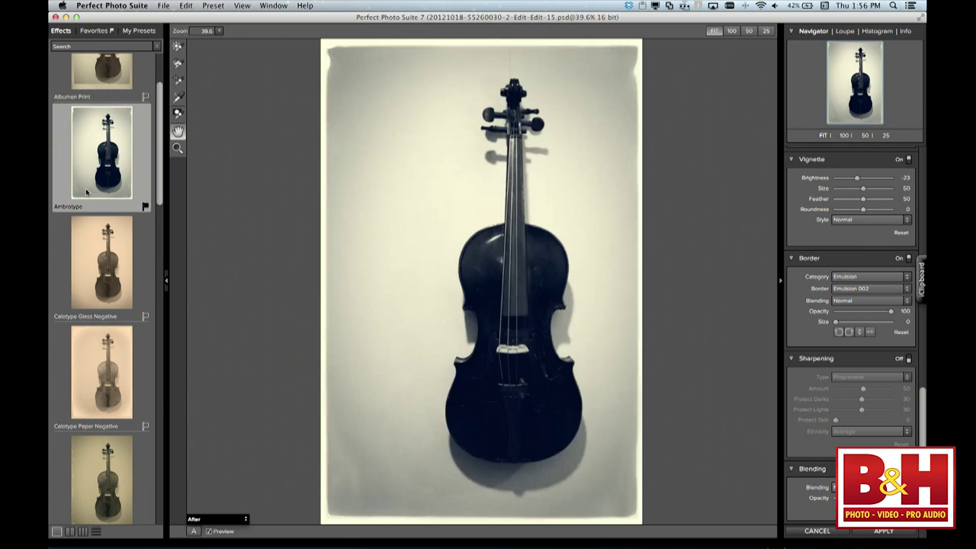
Apply the Daguerreotype Dirty preset to the violin photo and compare the result with the original
{"action": "scroll", "coordinate": [86, 192], "scroll_direction": "down", "scroll_amount": 10}
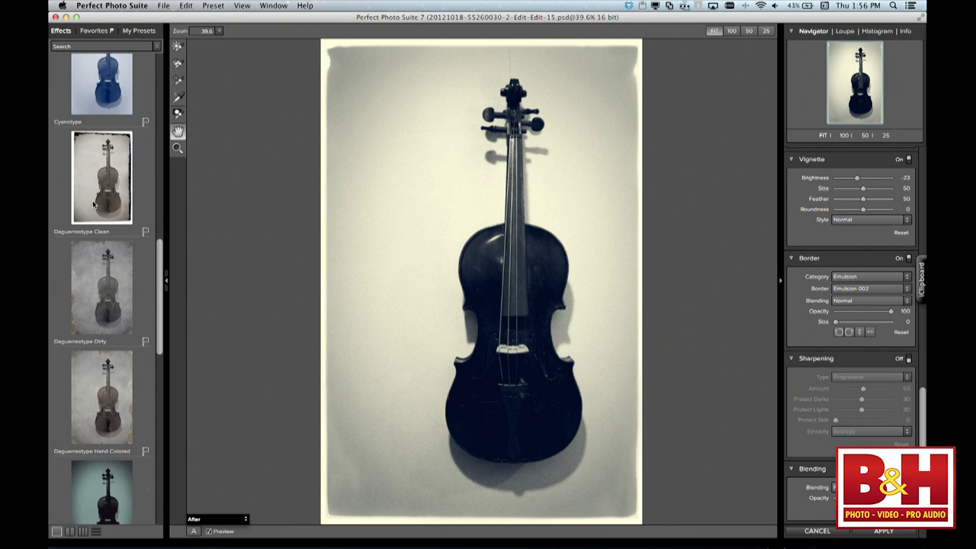
{"action": "left_click", "coordinate": [110, 273]}
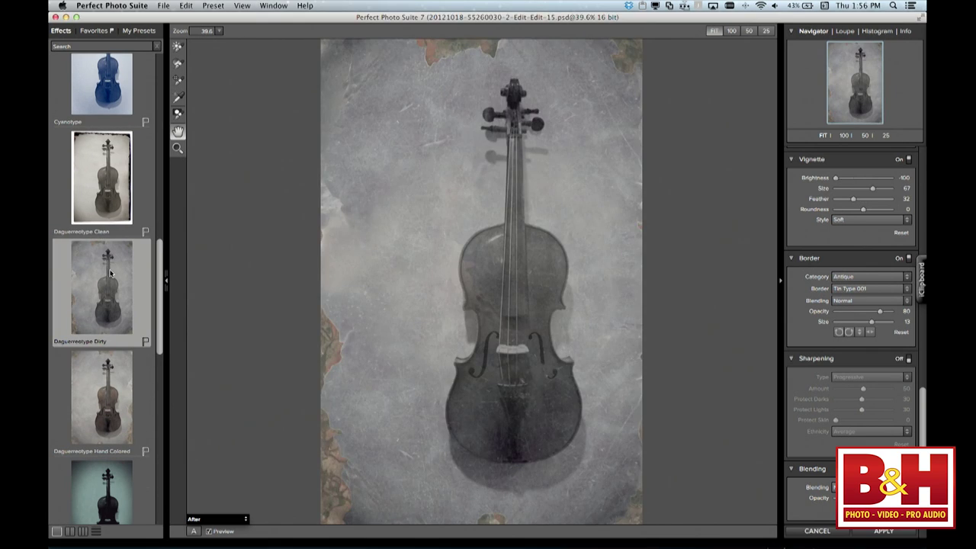
{"action": "key", "text": "super+p"}
{"action": "key", "text": "super+p"}
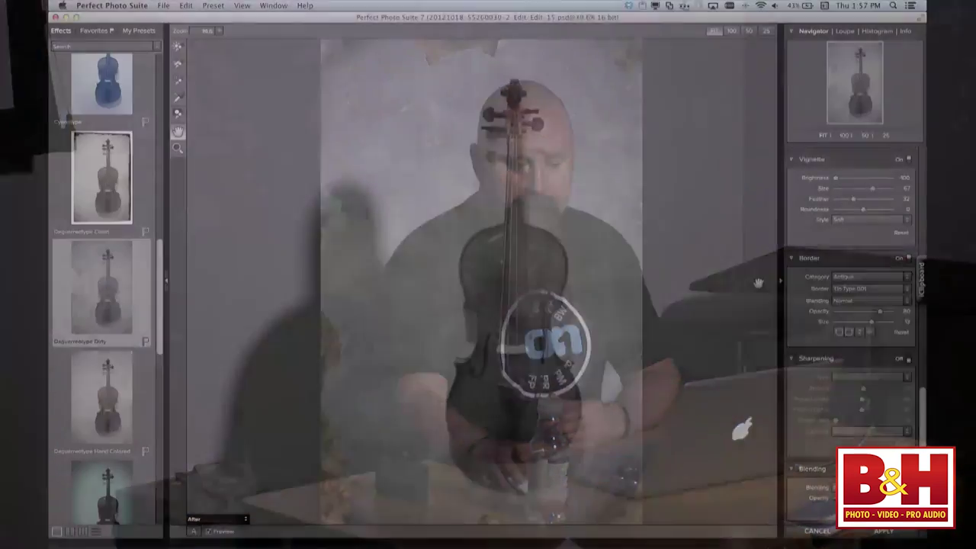
Set the violin photo's tone to a brightness of 30 and a contrast of 17
{"action": "scroll", "coordinate": [818, 283], "scroll_direction": "up", "scroll_amount": 10}
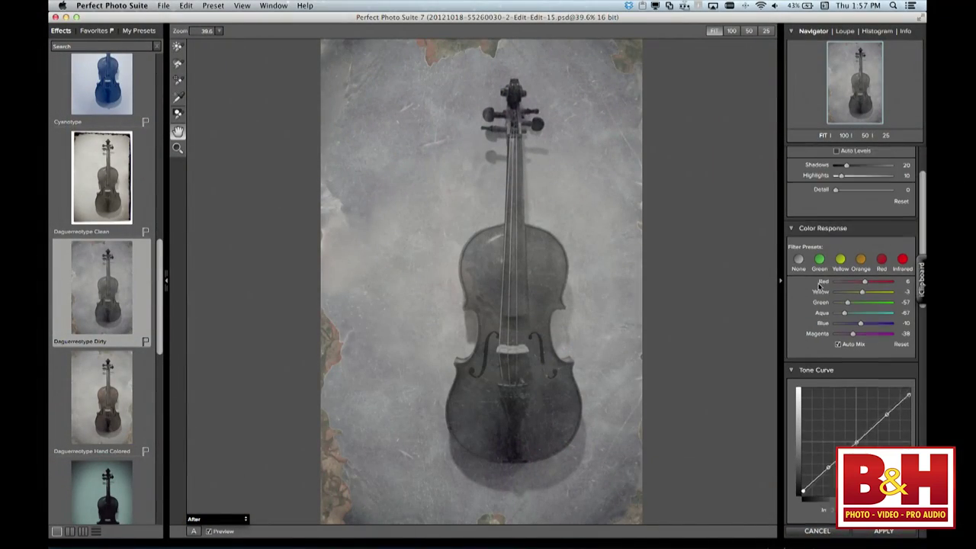
{"action": "scroll", "coordinate": [818, 283], "scroll_direction": "up", "scroll_amount": 2}
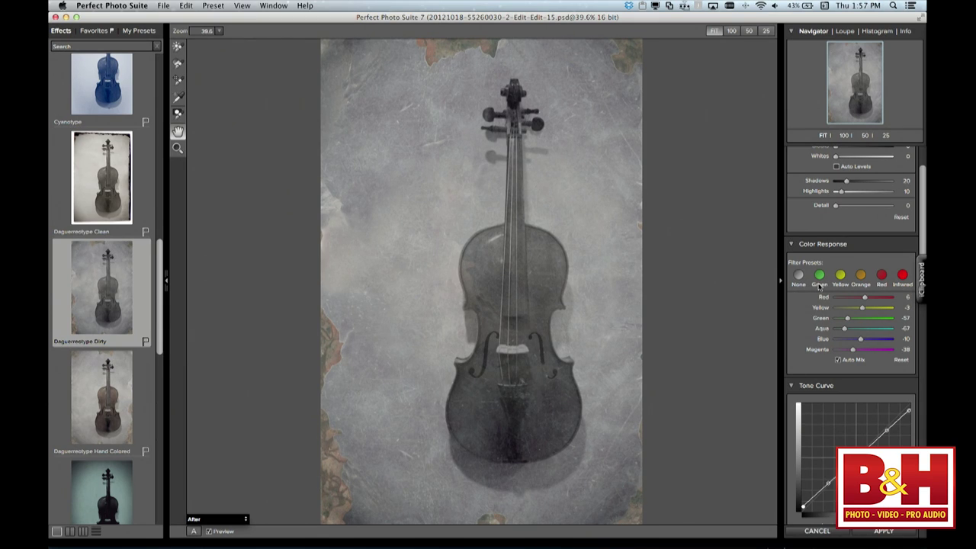
{"action": "scroll", "coordinate": [819, 286], "scroll_direction": "up", "scroll_amount": 3}
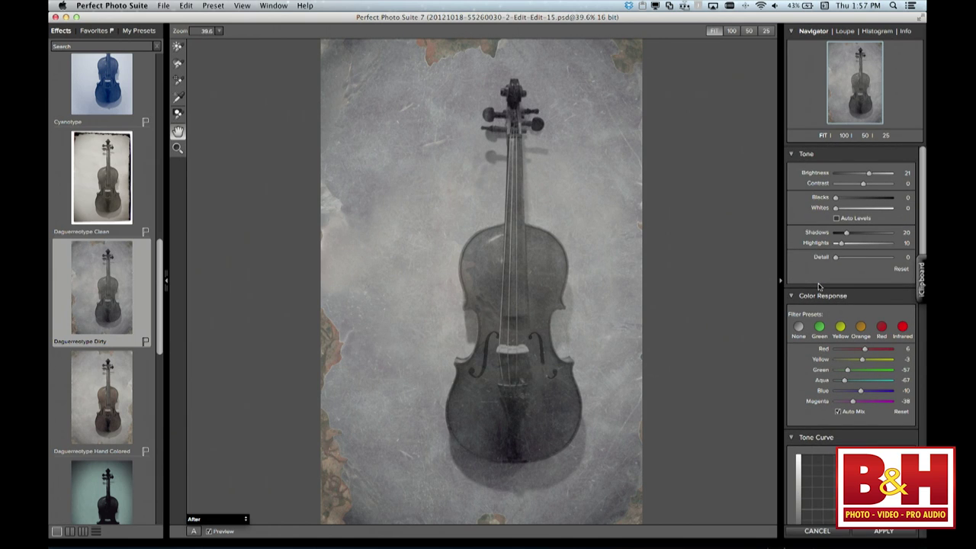
{"action": "left_click_drag", "start_coordinate": [868, 173], "coordinate": [867, 184]}
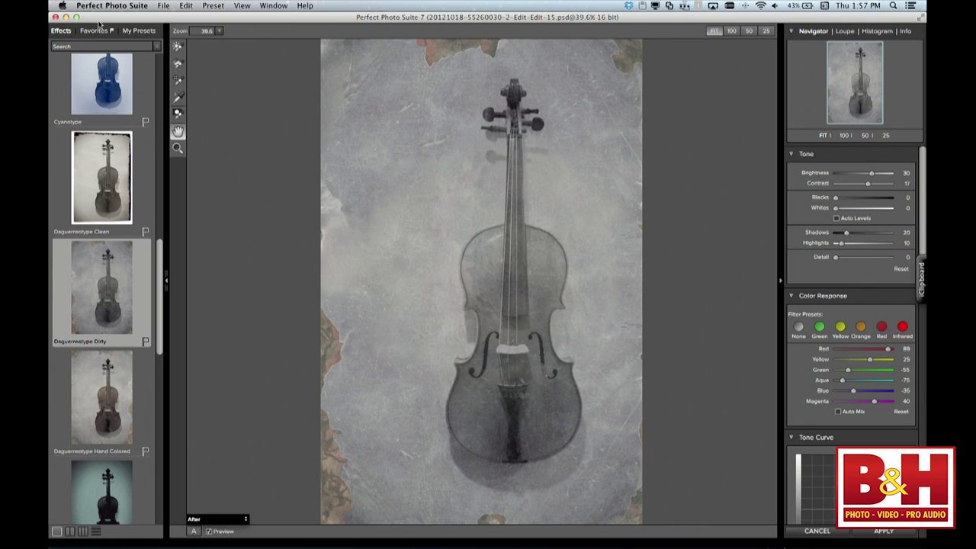
Try the JonnyStyle and primarTin presets from the oldSchool group on the violin photo and compare primarTin with the original
{"action": "left_click", "coordinate": [138, 32]}
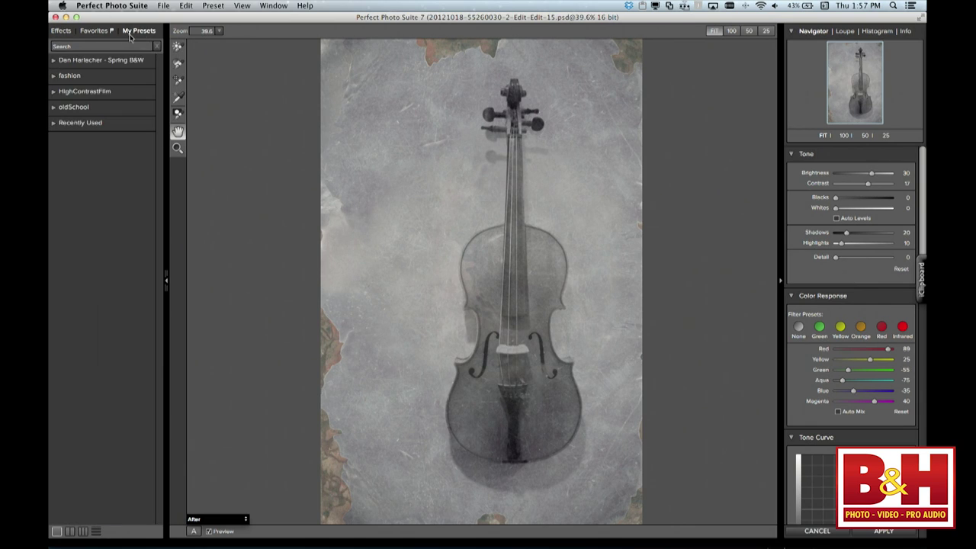
{"action": "left_click", "coordinate": [55, 109]}
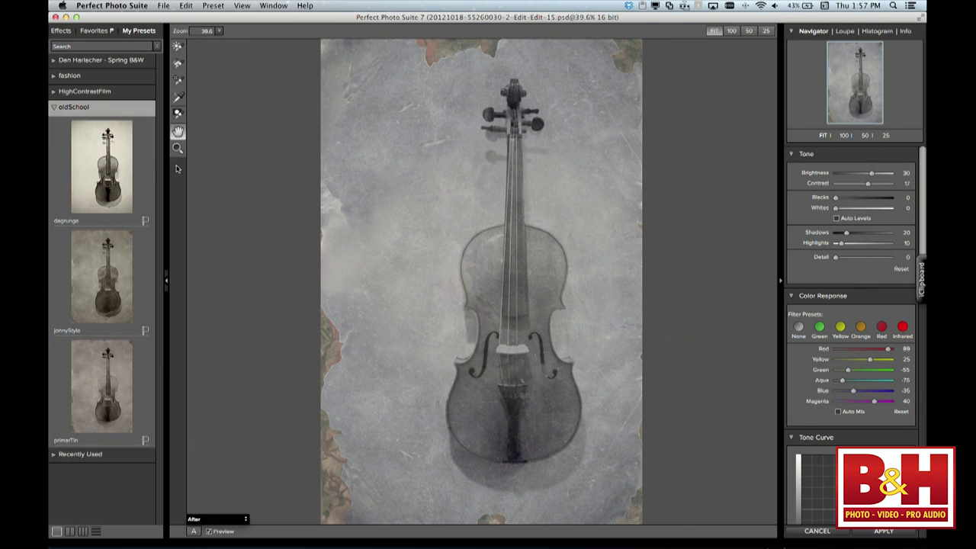
{"action": "left_click", "coordinate": [115, 264]}
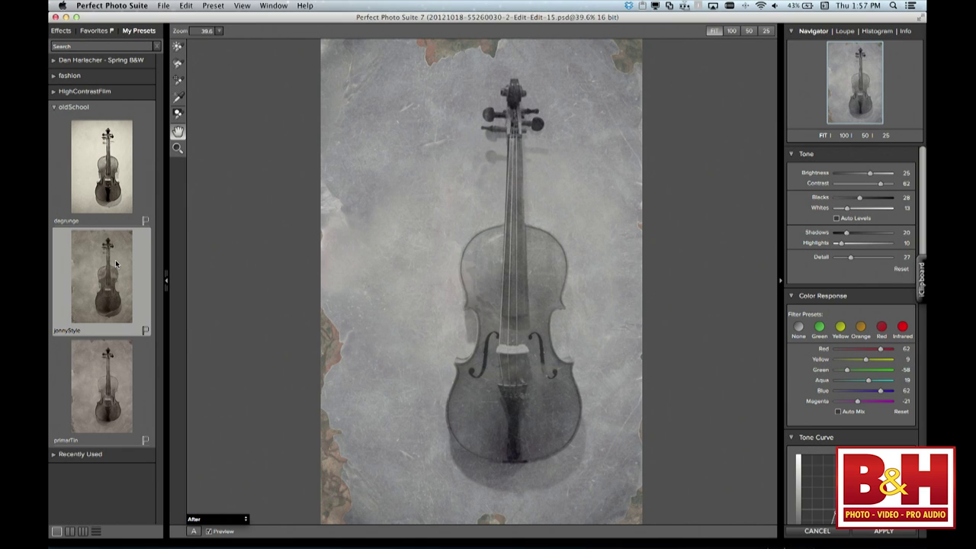
{"action": "left_click", "coordinate": [89, 367]}
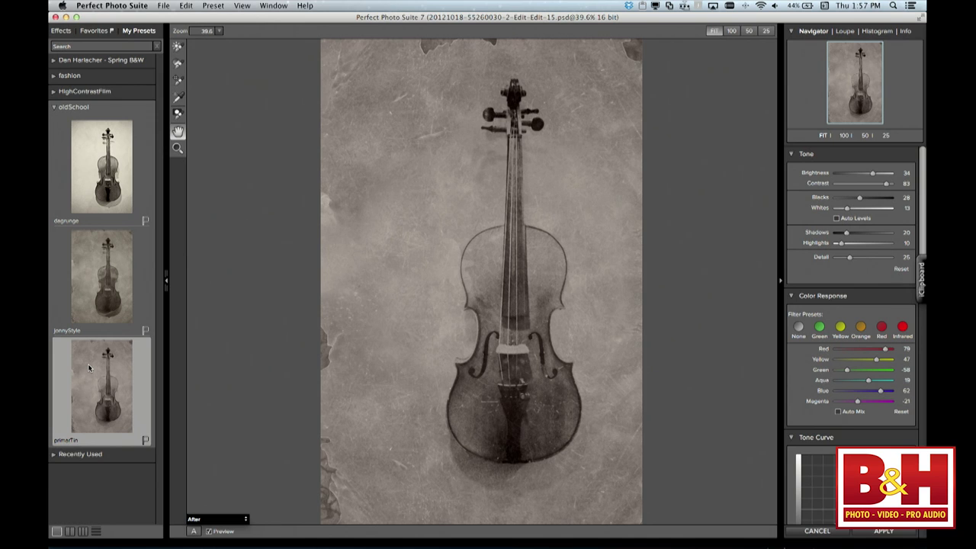
{"action": "key", "text": "super+p"}
{"action": "key", "text": "super+p"}
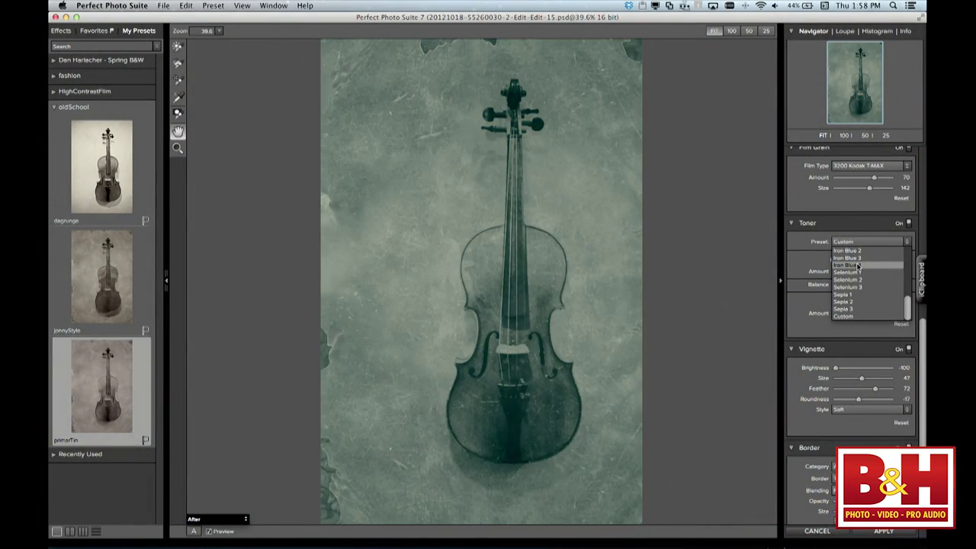
Preview alternative toner presets such as Copper 2 and Antique borders such as Antique Deckled on the violin photo
{"action": "scroll", "coordinate": [854, 267], "scroll_direction": "up", "scroll_amount": 4}
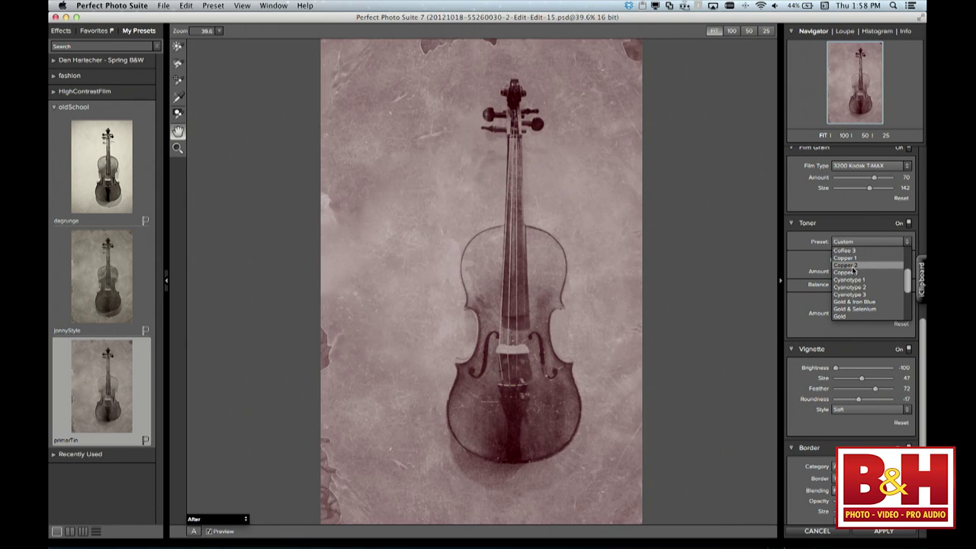
{"action": "scroll", "coordinate": [853, 251], "scroll_direction": "up", "scroll_amount": 2}
{"action": "scroll", "coordinate": [852, 252], "scroll_direction": "up", "scroll_amount": 5}
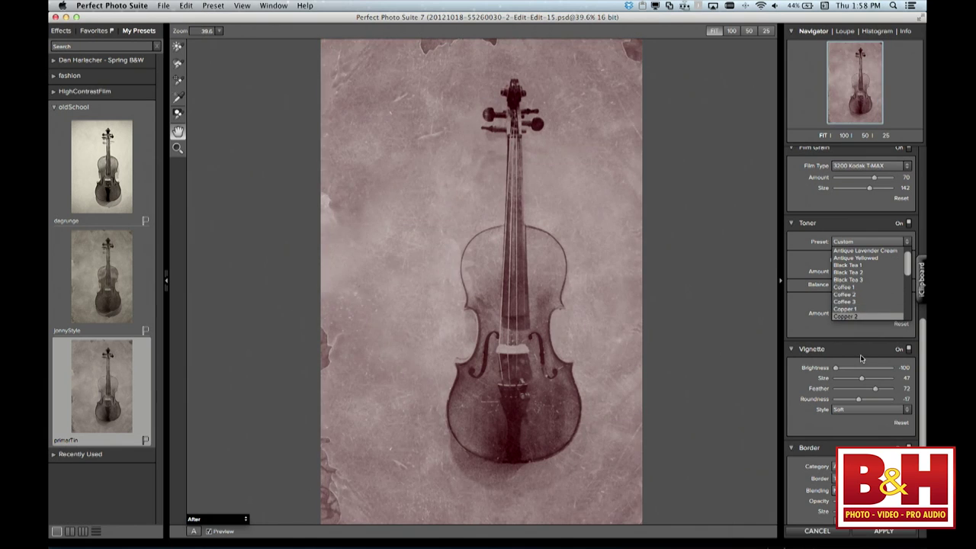
{"action": "left_click", "coordinate": [861, 353]}
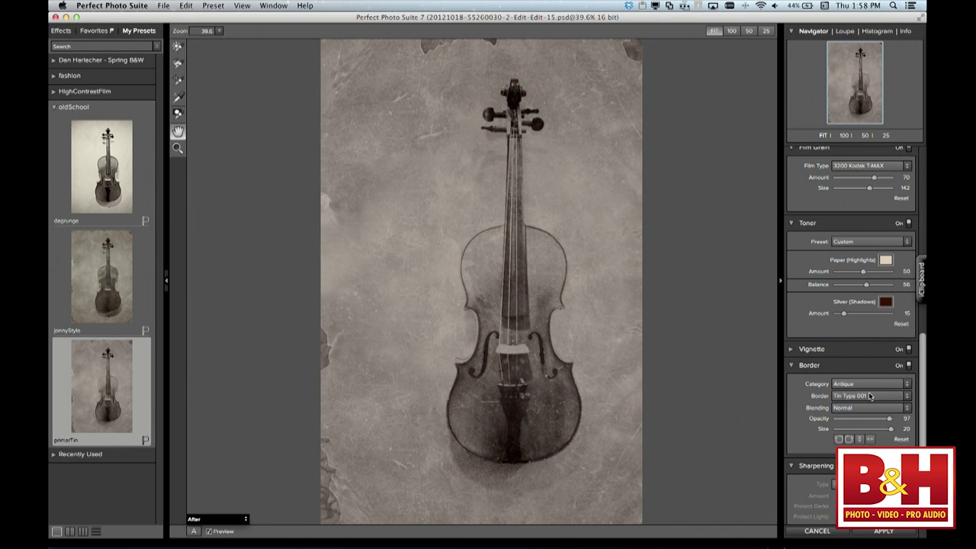
{"action": "left_click", "coordinate": [870, 395]}
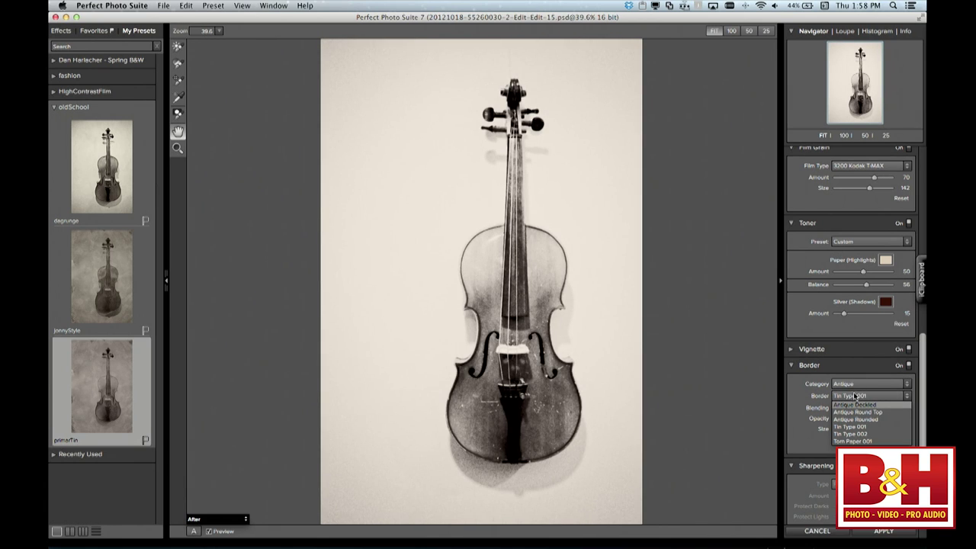
{"action": "left_click", "coordinate": [857, 365]}
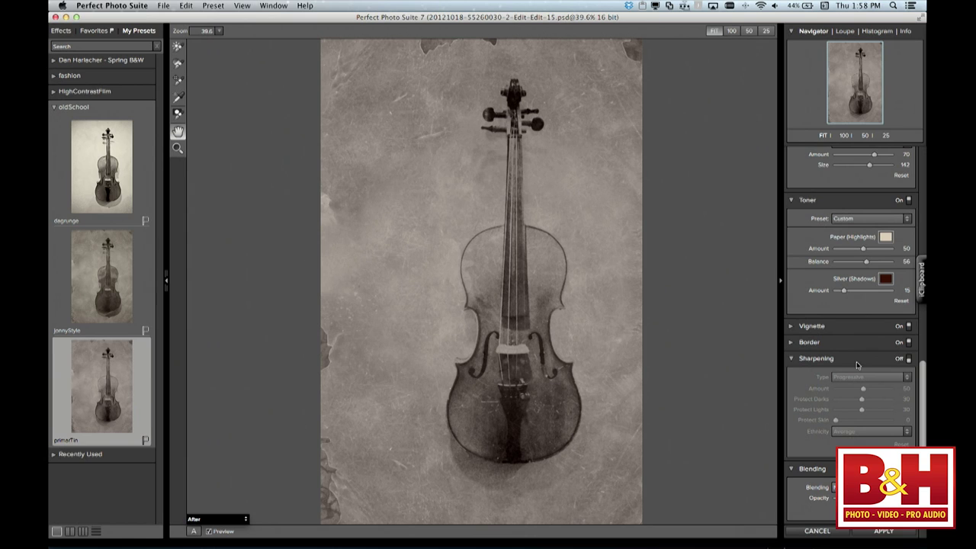
Apply the 55 High Contrast preset from the HighContrastFilm group to the violin photo and compare it with the original
{"action": "left_click", "coordinate": [56, 95]}
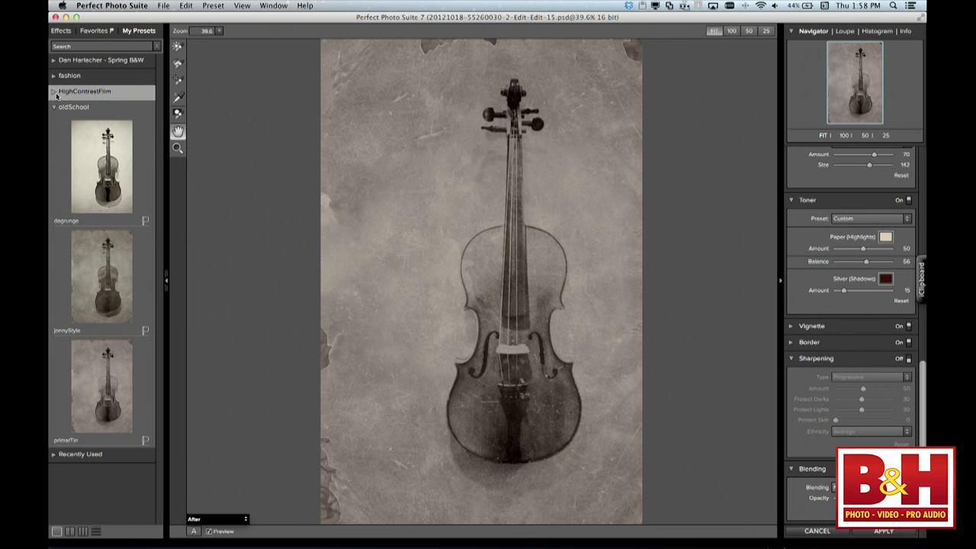
{"action": "left_click", "coordinate": [55, 92]}
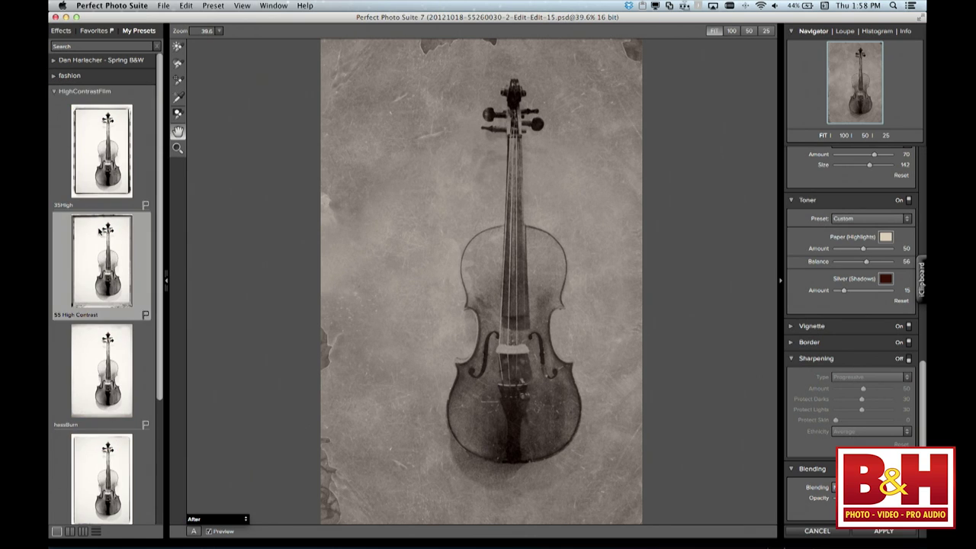
{"action": "left_click", "coordinate": [102, 230]}
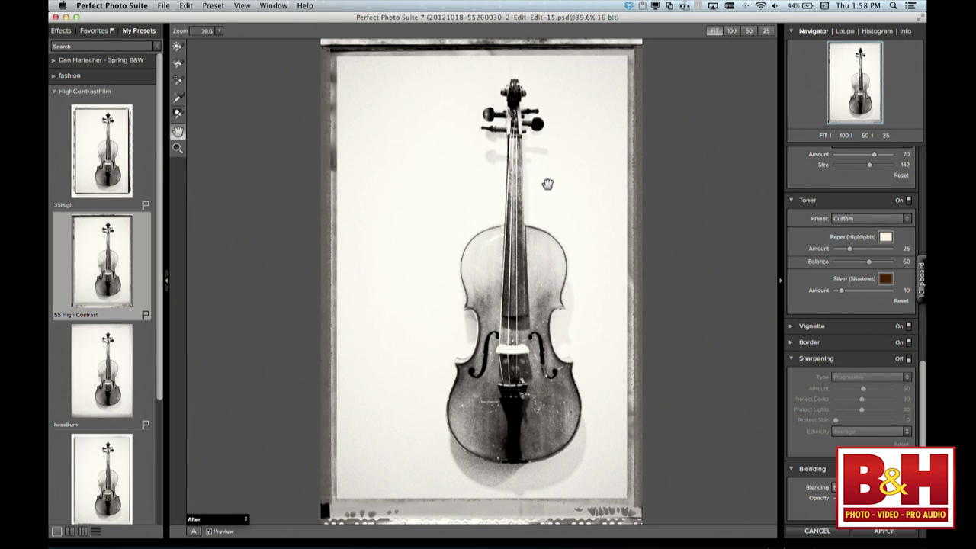
{"action": "key", "text": "super+p"}
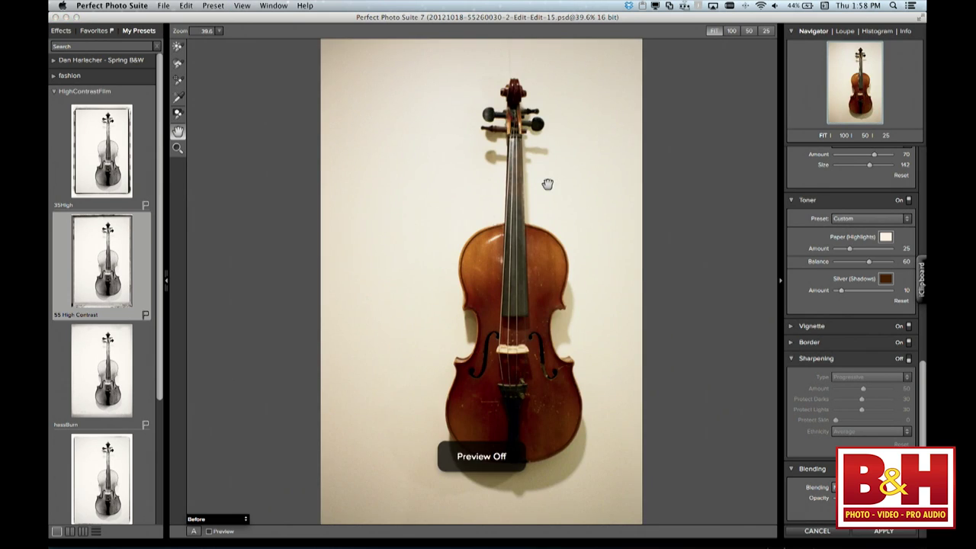
{"action": "key", "text": "super+p"}
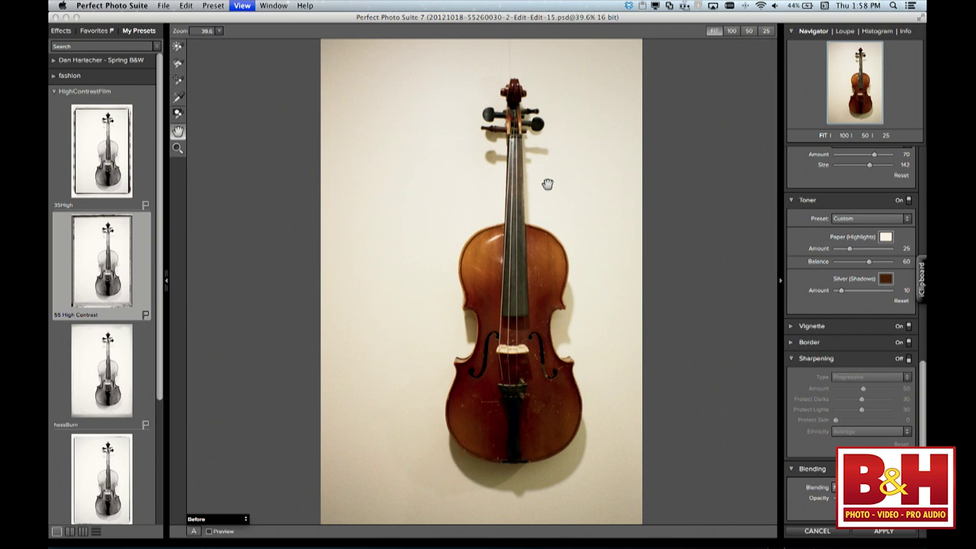
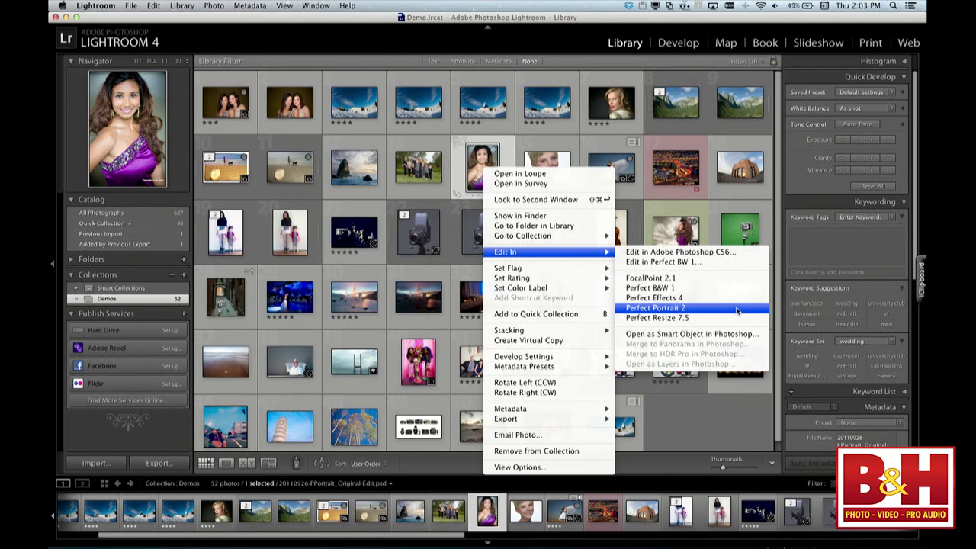
From Lightroom, open a copy of the purple-dress portrait with Lightroom adjustments in Perfect Portrait 2 and view the face at 50%
{"action": "left_click", "coordinate": [737, 308]}
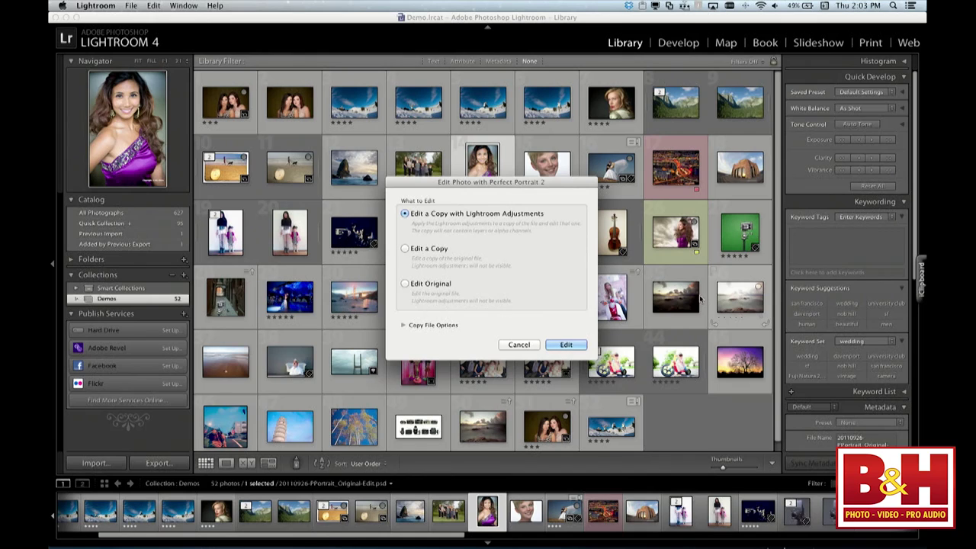
{"action": "left_click", "coordinate": [566, 345]}
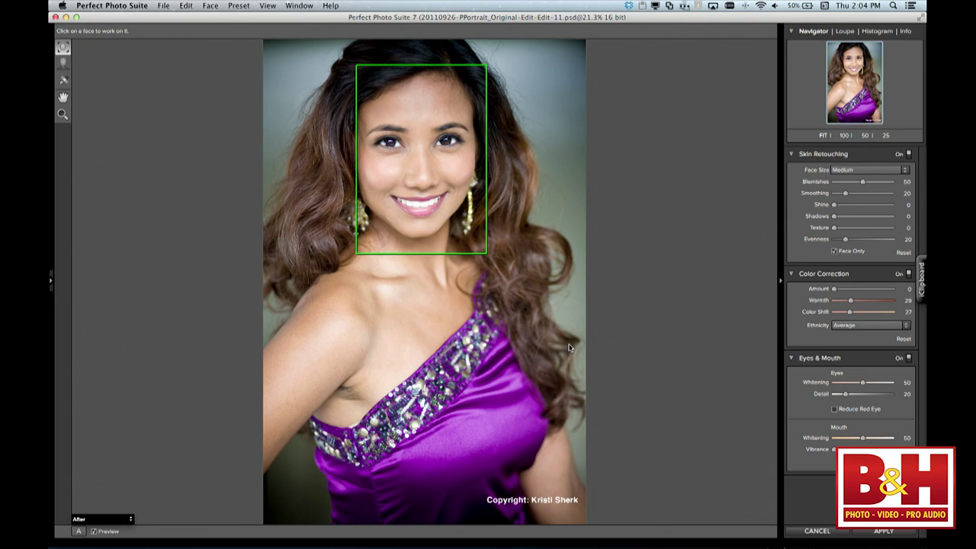
{"action": "left_click", "coordinate": [864, 135]}
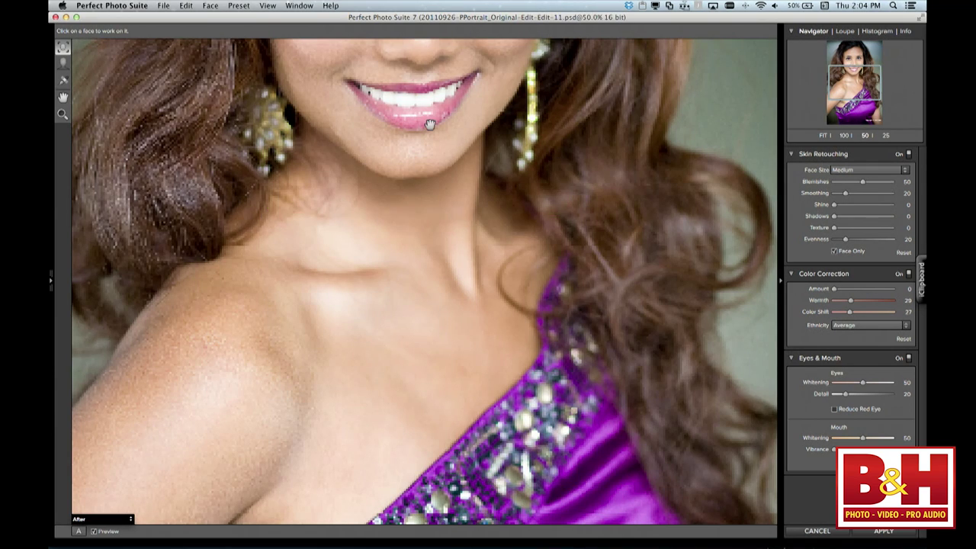
{"action": "left_click_drag", "start_coordinate": [421, 161], "coordinate": [489, 417]}
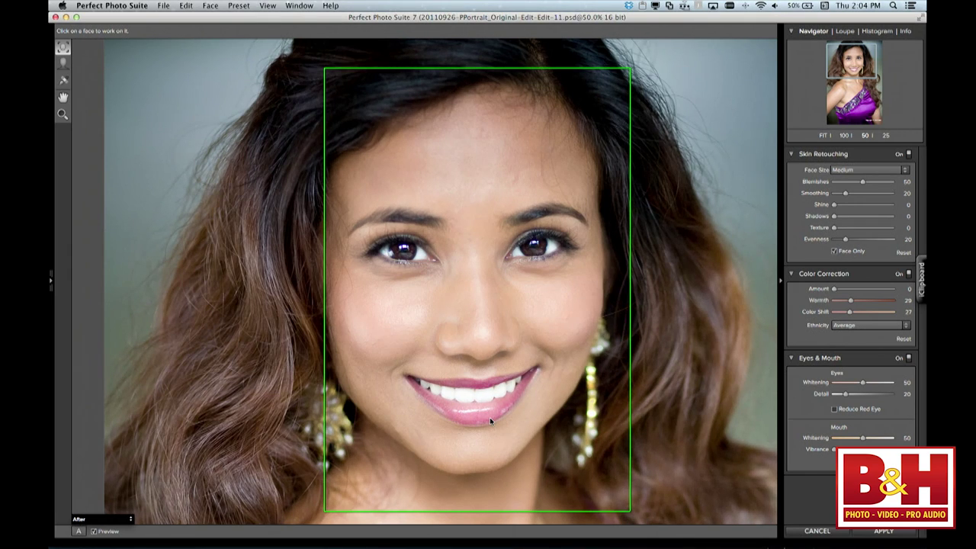
Compare the automatic face retouching with the original portrait
{"action": "key", "text": "super+p"}
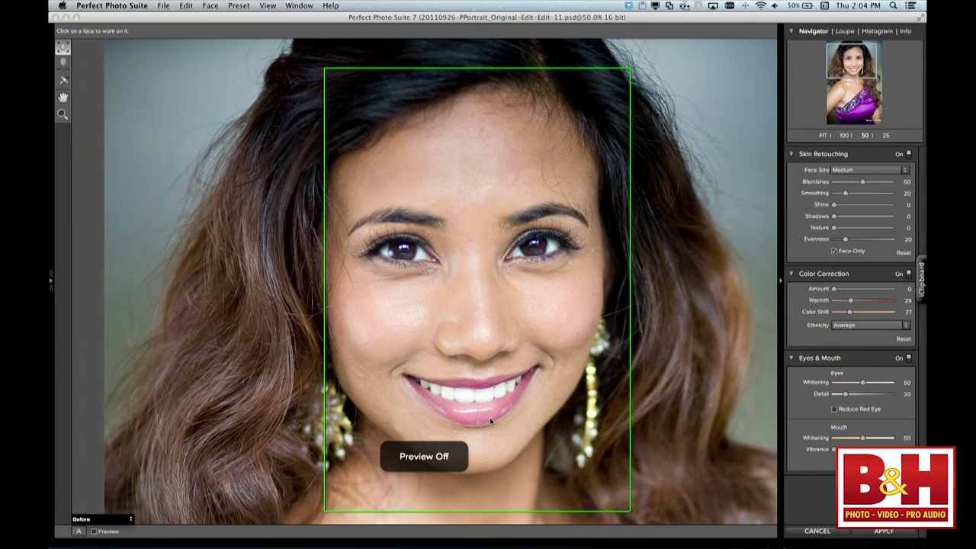
{"action": "key", "text": "p"}
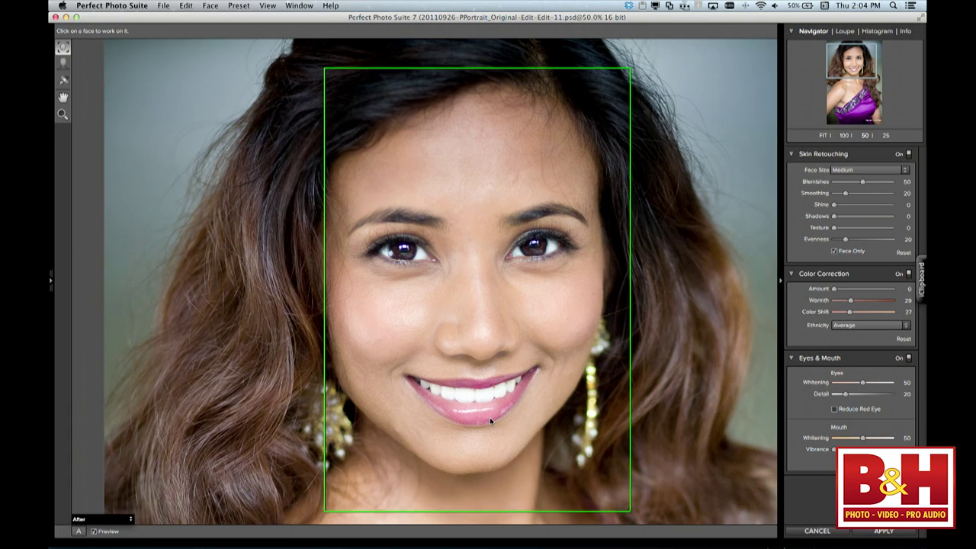
{"action": "key", "text": "p"}
{"action": "key", "text": "p"}
{"action": "key", "text": "p"}
{"action": "key", "text": "p"}
{"action": "key", "text": "p"}
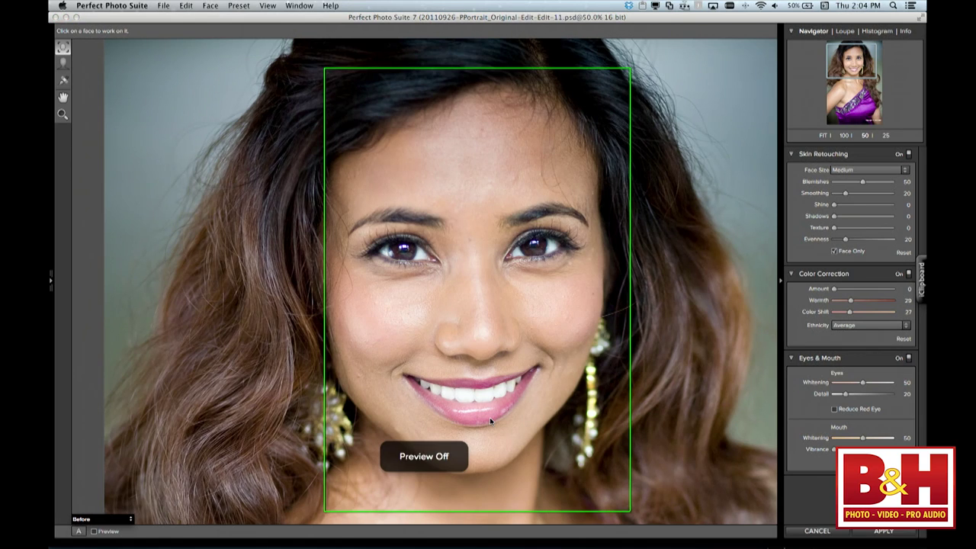
{"action": "key", "text": "p"}
{"action": "key", "text": "p"}
{"action": "key", "text": "p"}
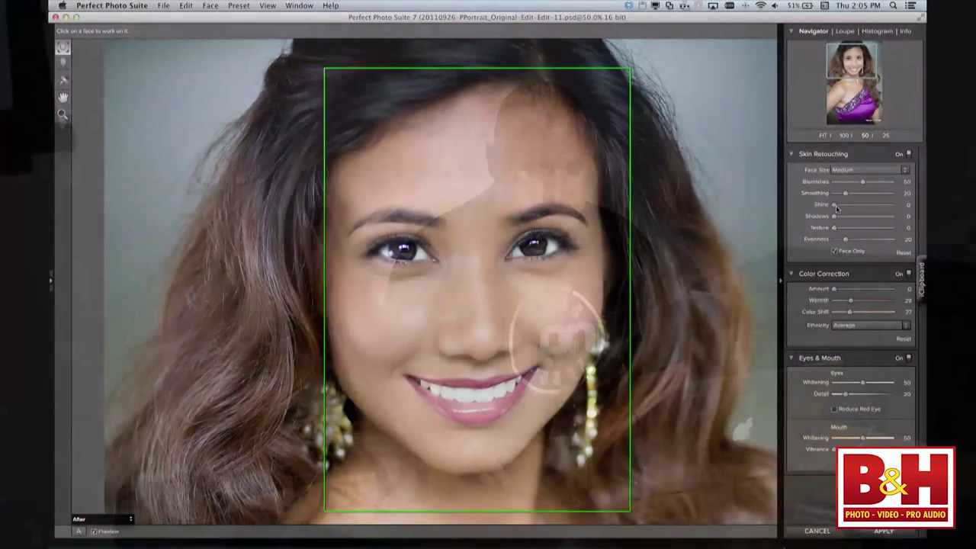
Set the portrait's skin retouching to a shine of 64 and an evenness of 48
{"action": "left_click_drag", "start_coordinate": [835, 206], "coordinate": [860, 206]}
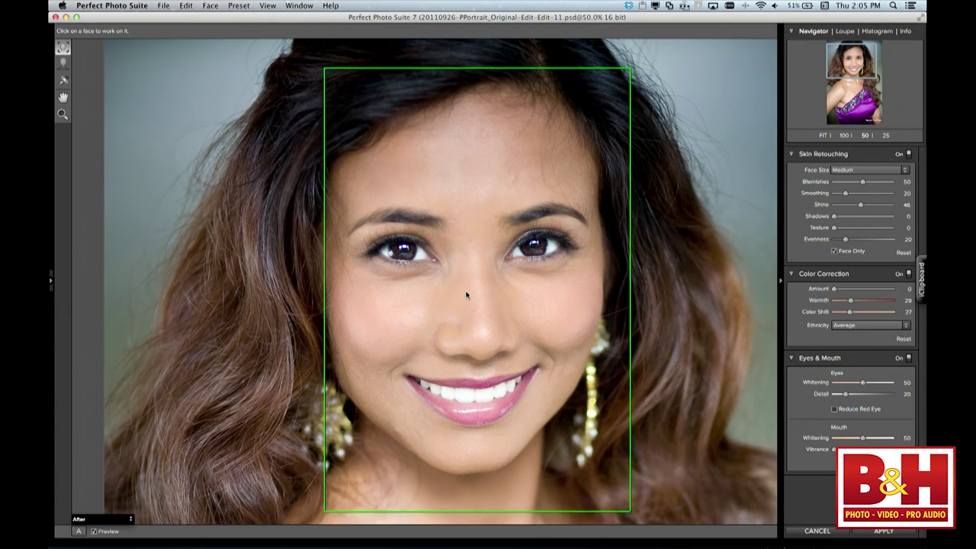
{"action": "left_click_drag", "start_coordinate": [862, 205], "coordinate": [880, 205]}
{"action": "left_click_drag", "start_coordinate": [880, 204], "coordinate": [870, 207]}
{"action": "left_click_drag", "start_coordinate": [844, 239], "coordinate": [861, 241]}
Set the eyes' whitening to 39 and detail to 38, and the mouth's whitening to 0
{"action": "left_click_drag", "start_coordinate": [862, 382], "coordinate": [876, 383]}
{"action": "left_click_drag", "start_coordinate": [844, 393], "coordinate": [857, 394]}
{"action": "key", "text": "super+y"}
{"action": "key", "text": "super+y"}
{"action": "key", "text": "super+y"}
{"action": "key", "text": "super+y"}
{"action": "key", "text": "super+y"}
{"action": "key", "text": "super+y"}
{"action": "left_click_drag", "start_coordinate": [876, 382], "coordinate": [855, 392]}
{"action": "left_click_drag", "start_coordinate": [865, 444], "coordinate": [825, 440]}
Select the face, show its control points, refine the outlines of both eyes and the mouth corner, and hide the controls
{"action": "left_click", "coordinate": [475, 231]}
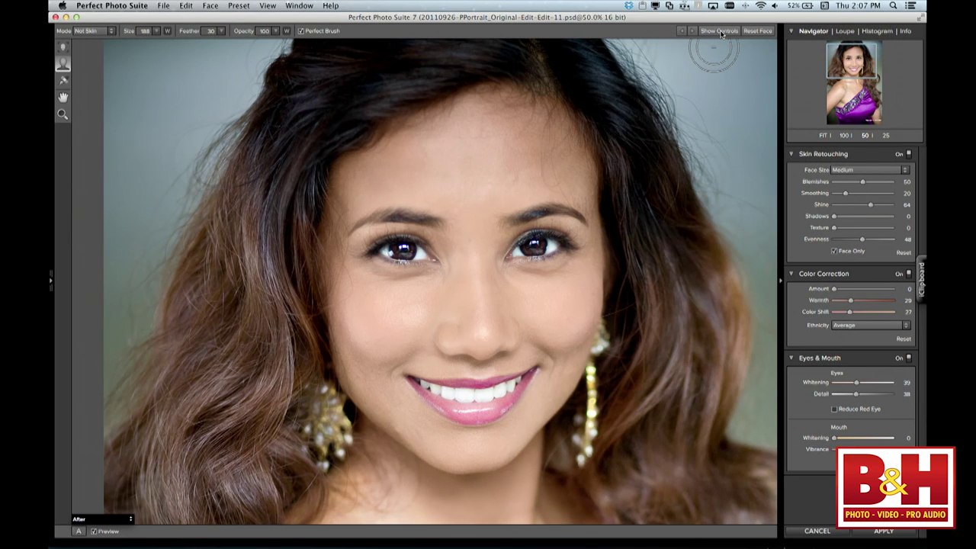
{"action": "left_click", "coordinate": [720, 31]}
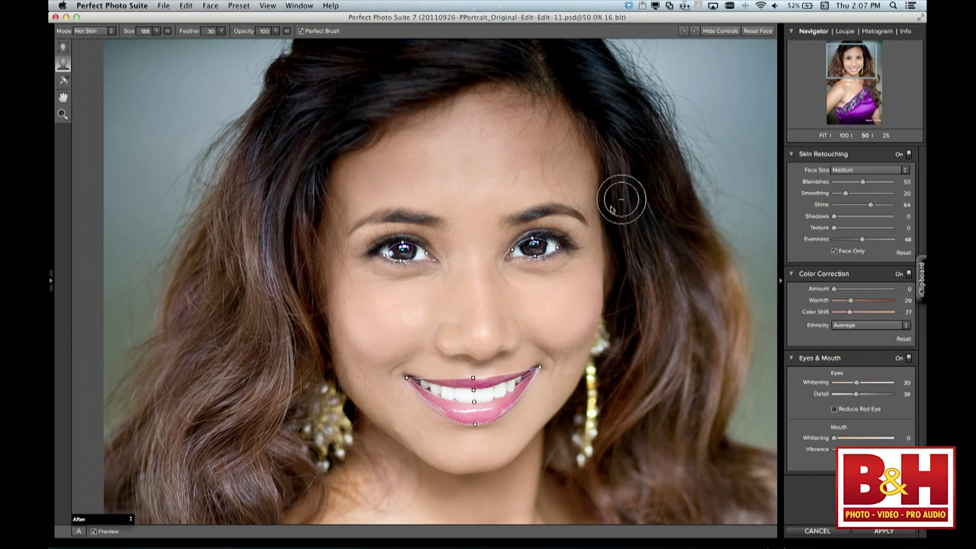
{"action": "left_click_drag", "start_coordinate": [557, 249], "coordinate": [561, 245]}
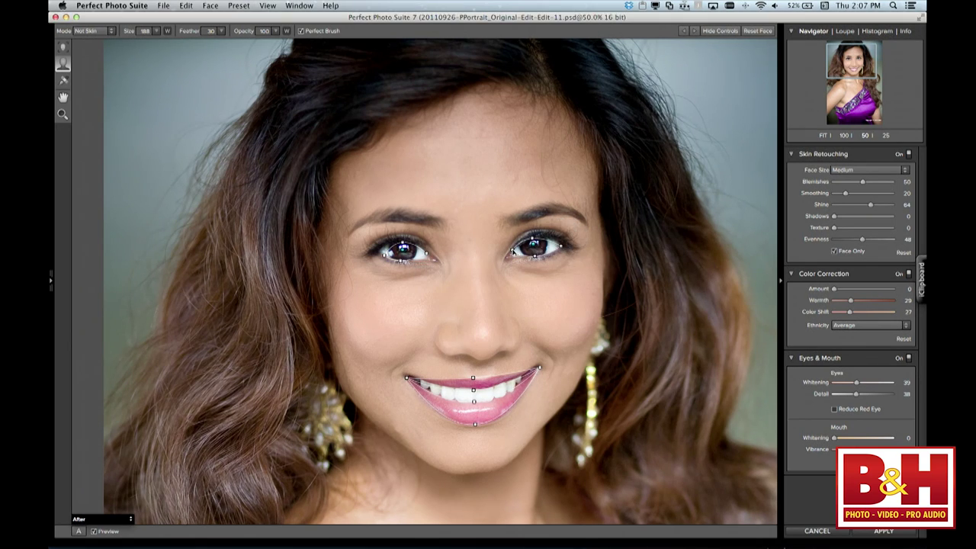
{"action": "left_click_drag", "start_coordinate": [511, 255], "coordinate": [537, 242]}
{"action": "left_click_drag", "start_coordinate": [402, 244], "coordinate": [402, 243]}
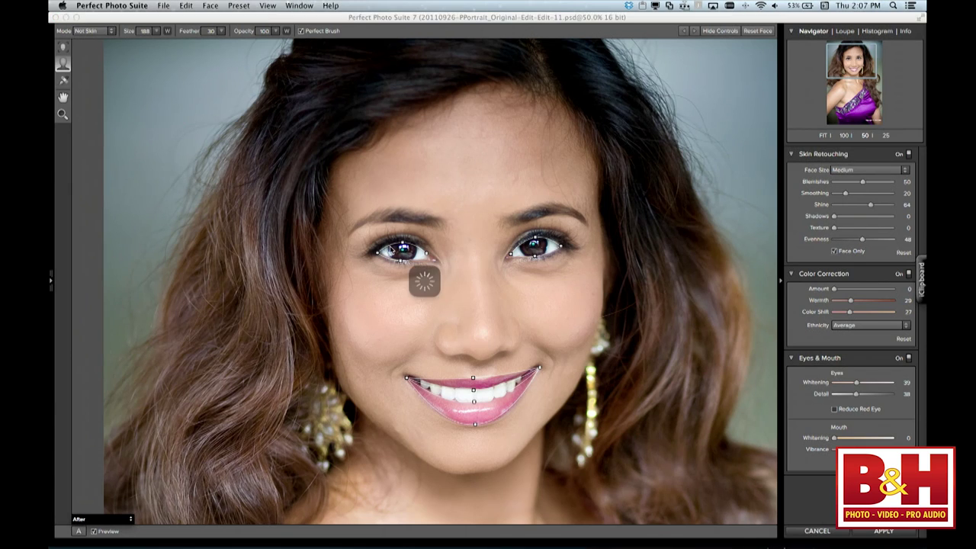
{"action": "left_click", "coordinate": [402, 242]}
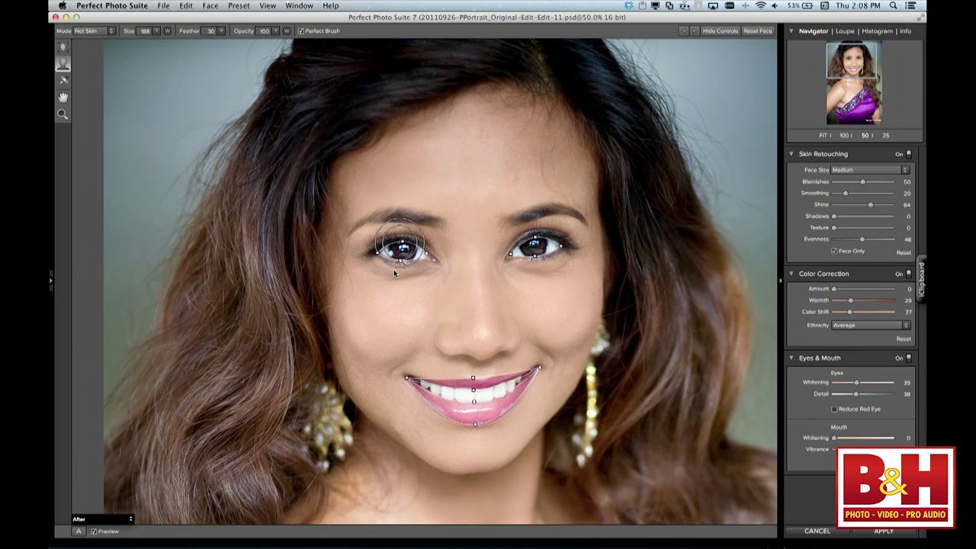
{"action": "left_click_drag", "start_coordinate": [407, 376], "coordinate": [402, 373]}
{"action": "left_click", "coordinate": [720, 31]}
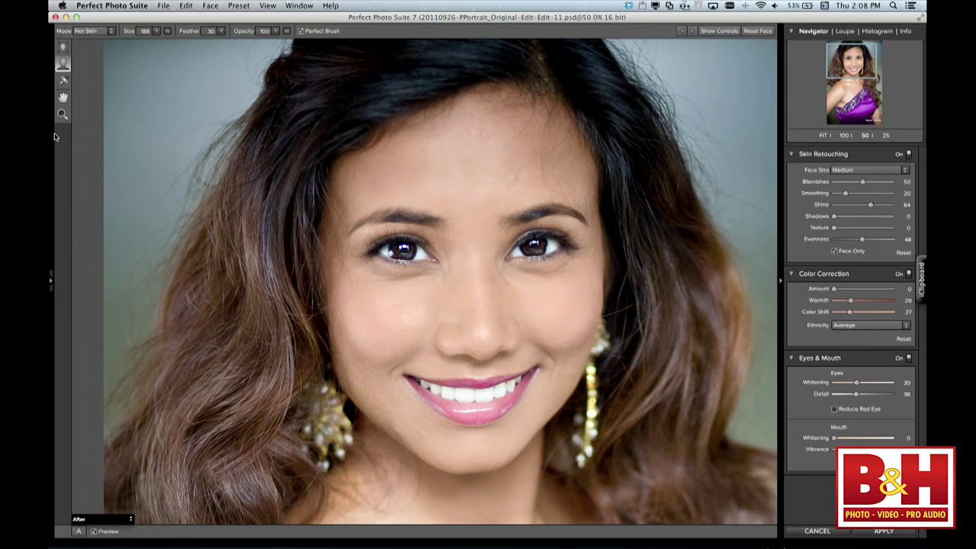
Soften the skin under the image-left eye using the Retouch Brush at size 50 and 55 opacity
{"action": "left_click", "coordinate": [64, 82]}
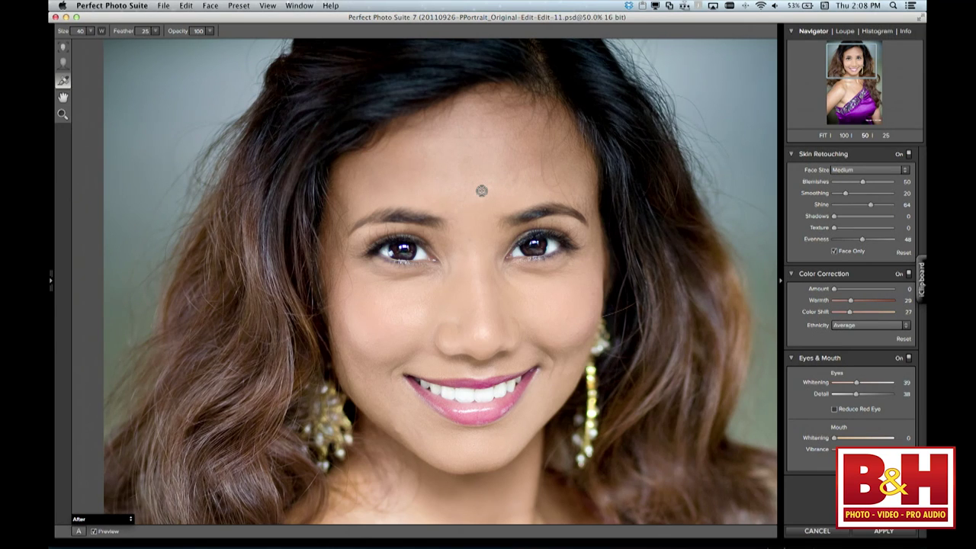
{"action": "key", "text": "bracketright"}
{"action": "left_click", "coordinate": [210, 32]}
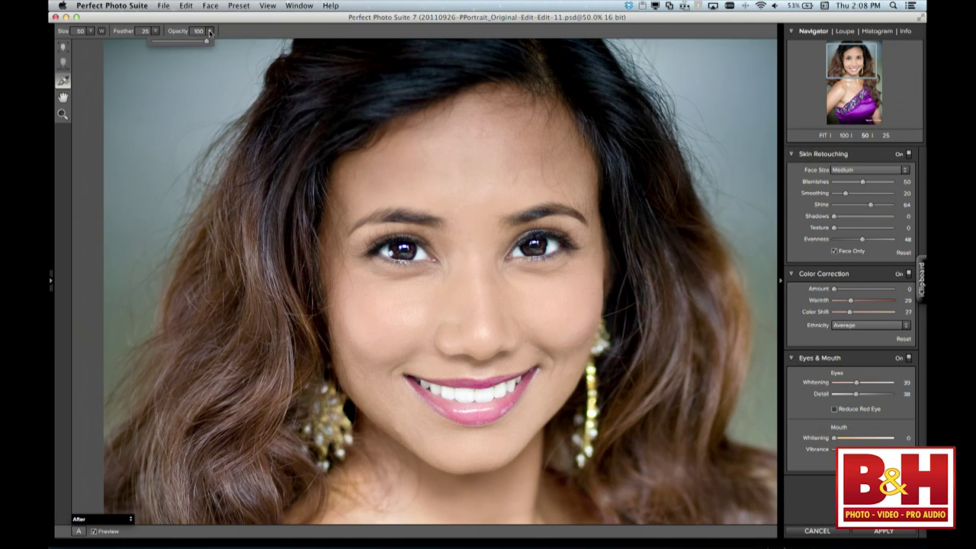
{"action": "left_click_drag", "start_coordinate": [203, 42], "coordinate": [182, 42]}
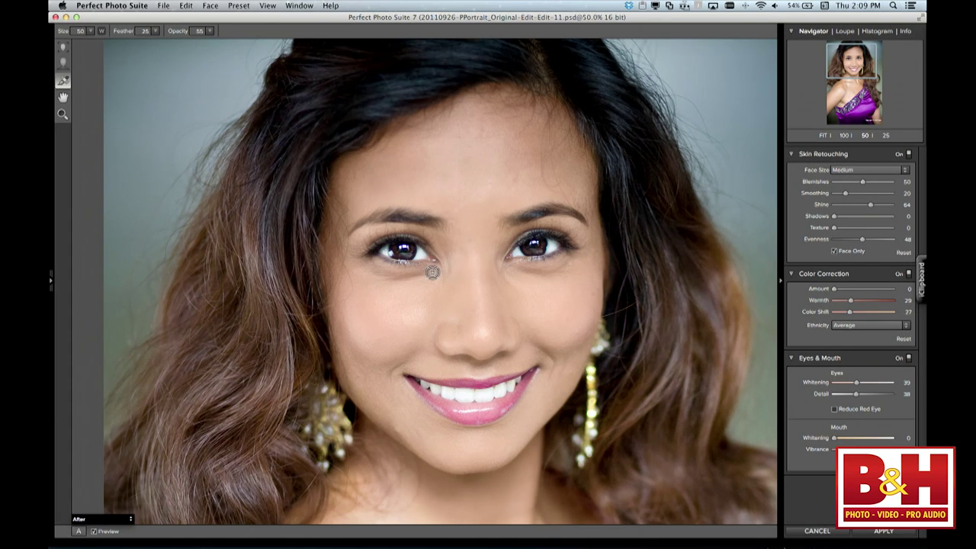
{"action": "left_click_drag", "start_coordinate": [429, 272], "coordinate": [367, 268]}
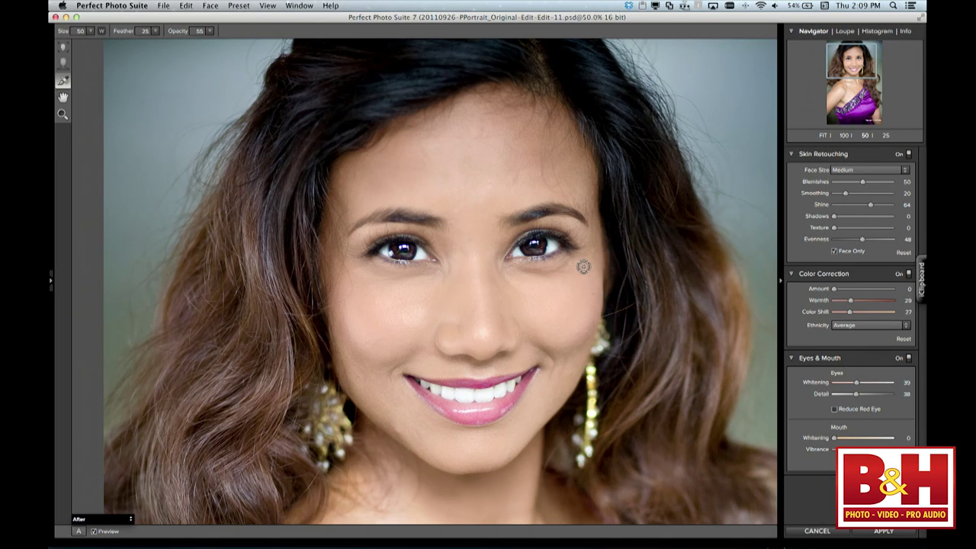
Soften the skin under the image-right eye with the Retouch Brush and compare the portrait with the preview off and on
{"action": "left_click_drag", "start_coordinate": [575, 262], "coordinate": [515, 267]}
{"action": "key", "text": "super+p"}
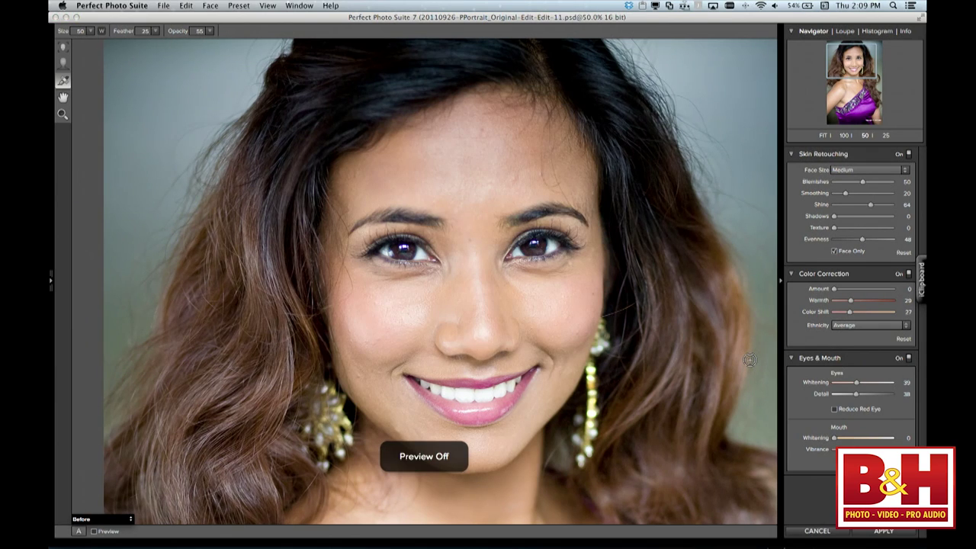
{"action": "key", "text": "super+p"}
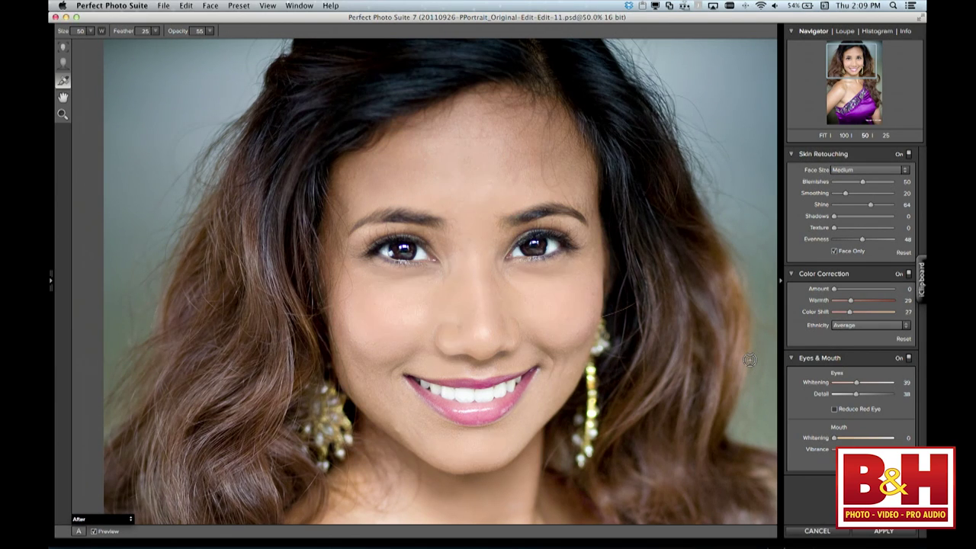
{"action": "key", "text": "super+p"}
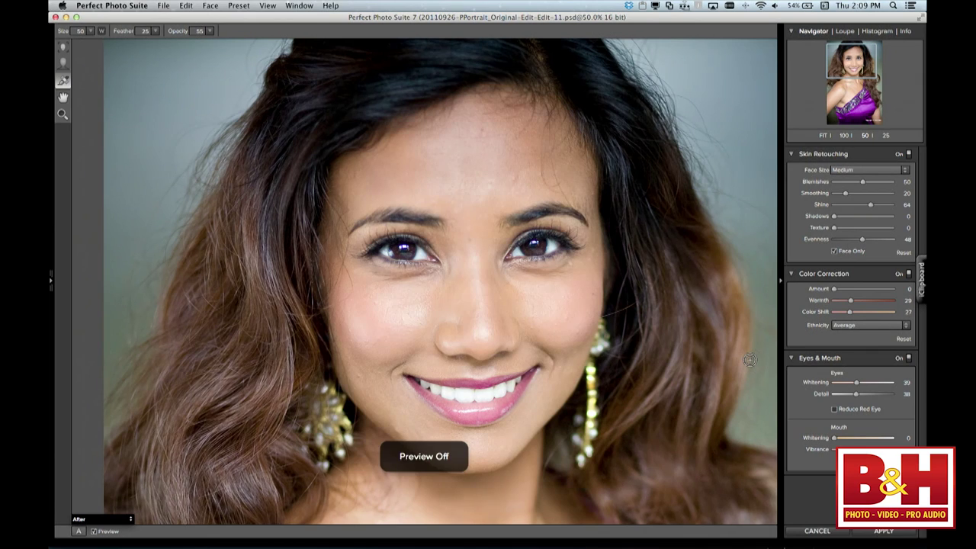
{"action": "key", "text": "super+p"}
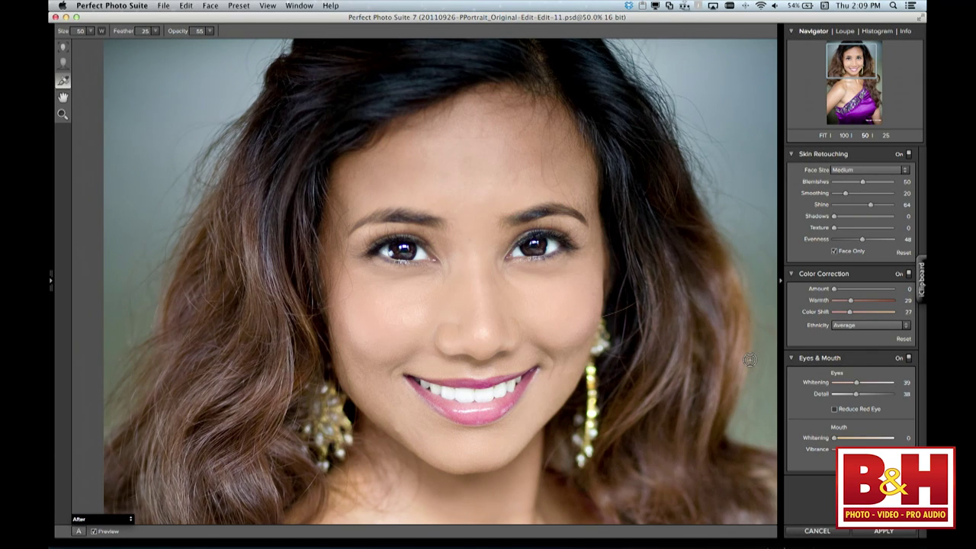
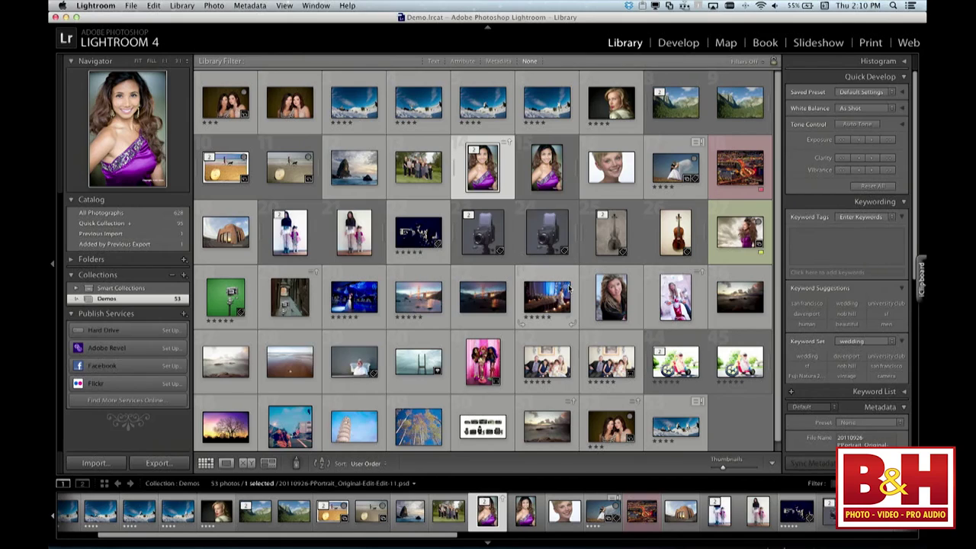
From Lightroom, open a copy of the short-haired blonde woman's portrait with Lightroom adjustments in Perfect Portrait 2
{"action": "left_click", "coordinate": [611, 167]}
{"action": "right_click", "coordinate": [611, 166]}
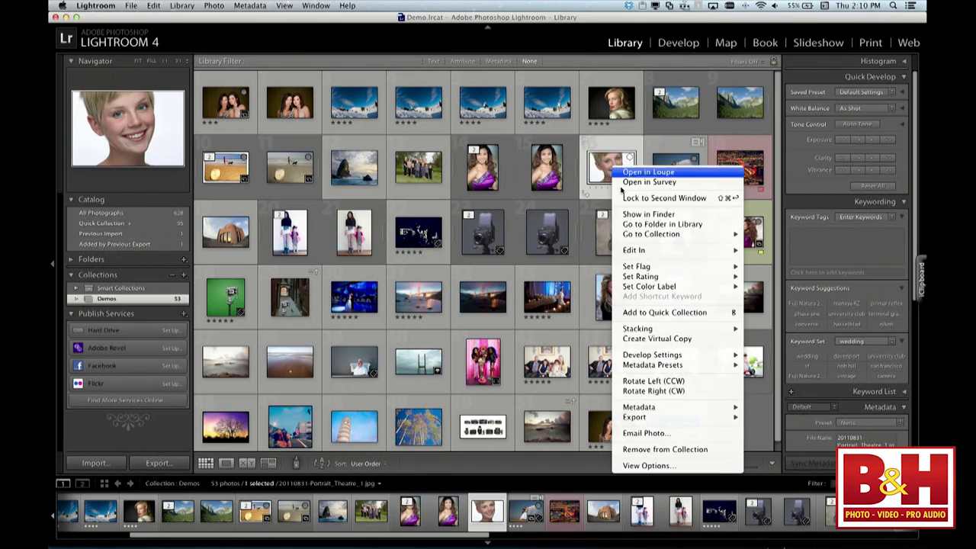
{"action": "mouse_move", "coordinate": [636, 254]}
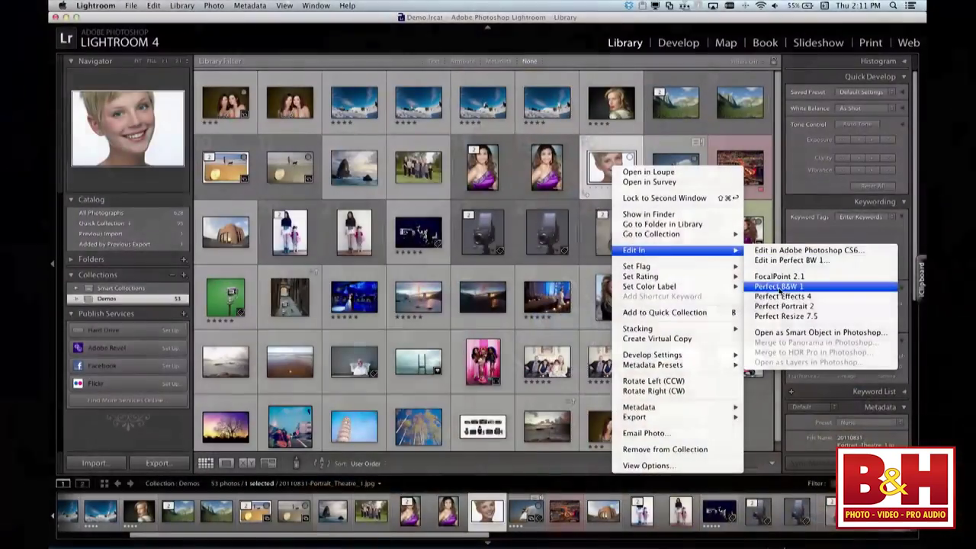
{"action": "left_click", "coordinate": [770, 310]}
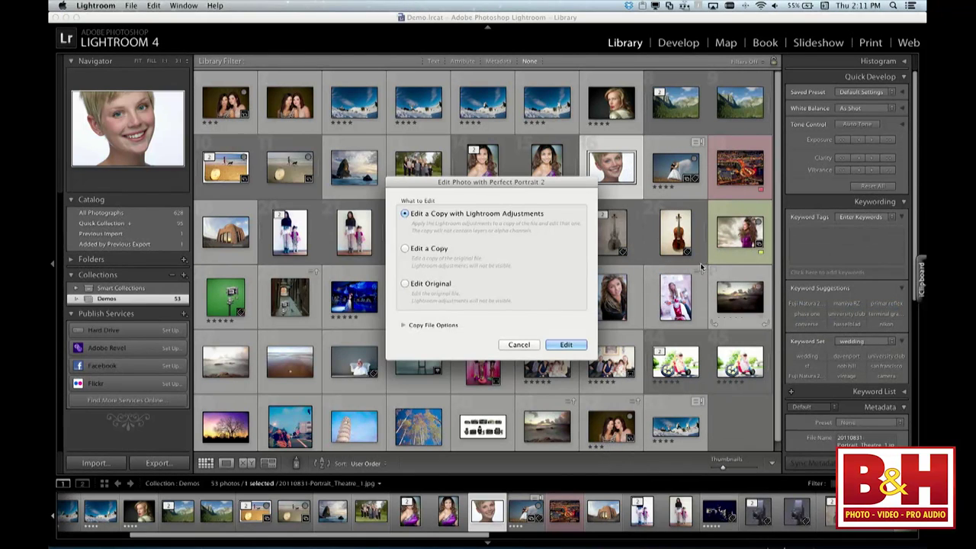
{"action": "left_click", "coordinate": [561, 346]}
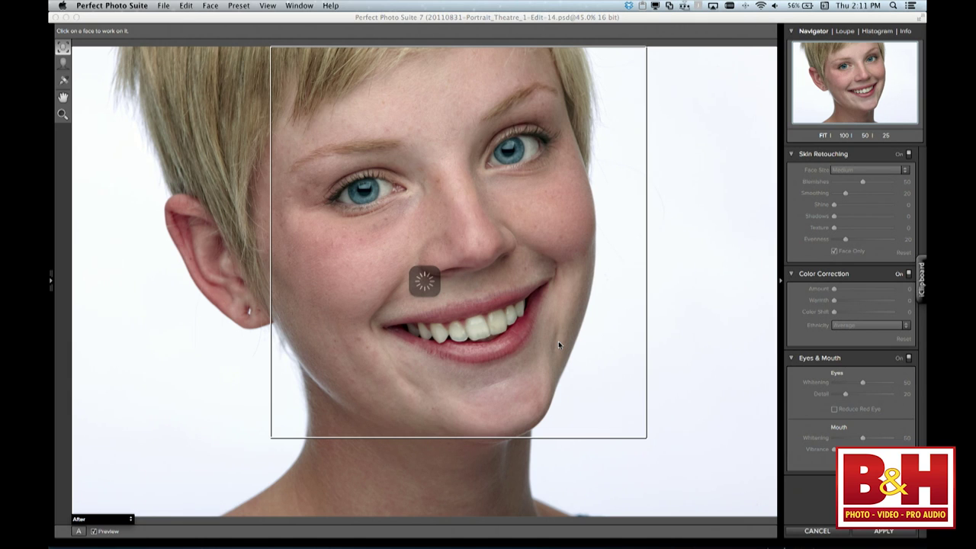
Try different strengths of eye detail on the blonde woman's portrait and set the eyes' detail to 88
{"action": "left_click", "coordinate": [558, 341]}
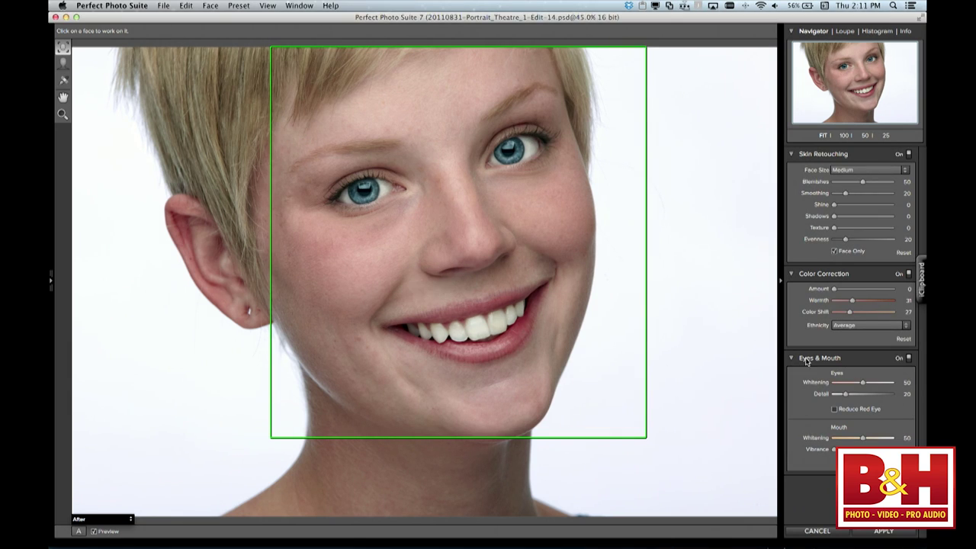
{"action": "left_click_drag", "start_coordinate": [847, 391], "coordinate": [884, 394]}
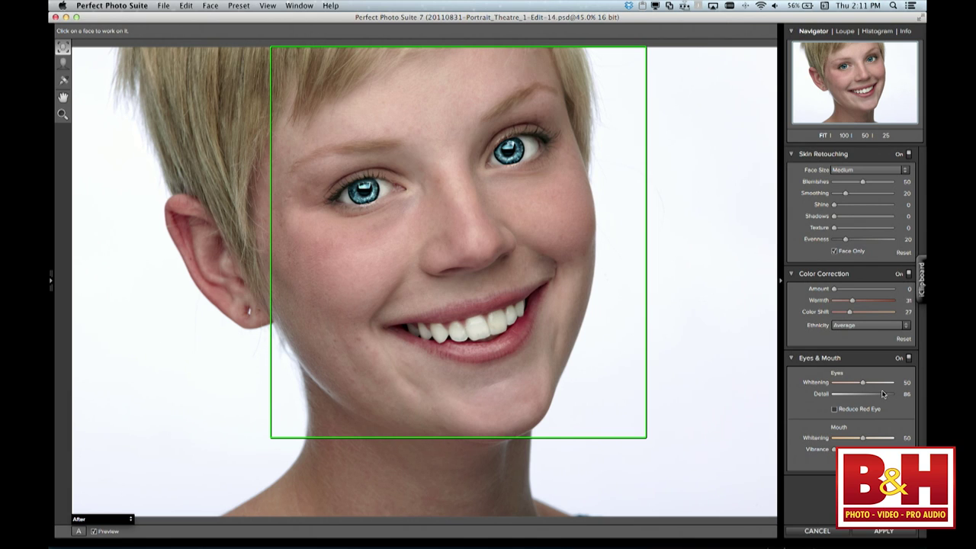
{"action": "left_click_drag", "start_coordinate": [881, 394], "coordinate": [853, 393]}
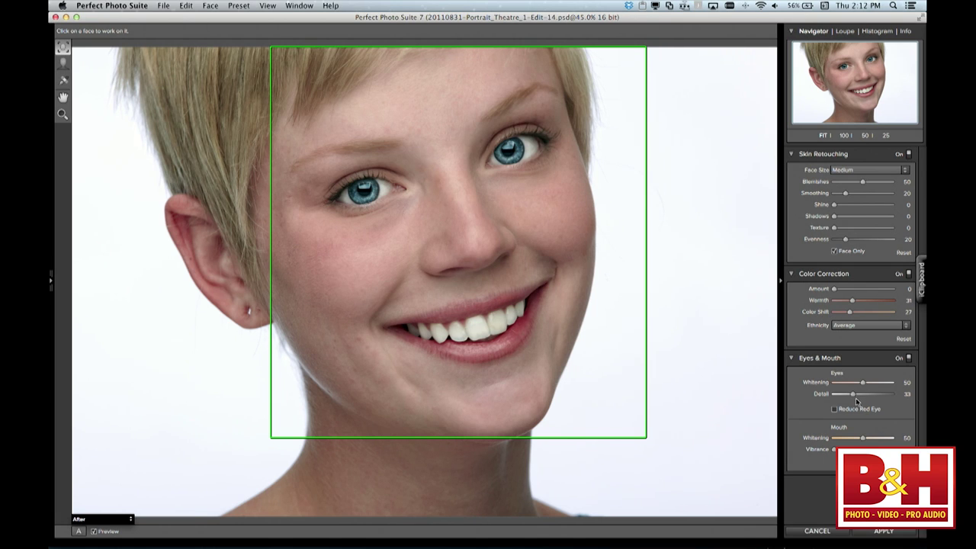
{"action": "left_click_drag", "start_coordinate": [854, 395], "coordinate": [884, 394]}
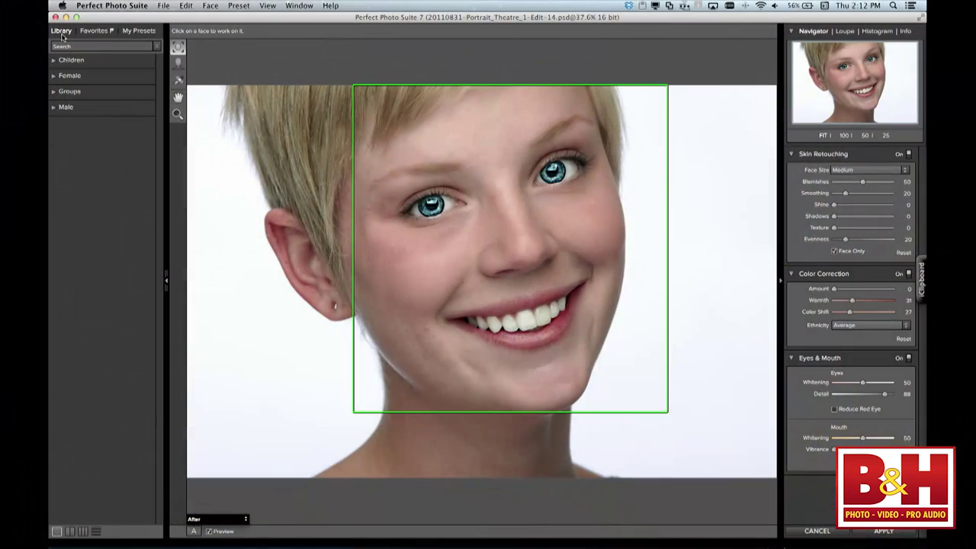
Browse the preset previews in the Female category of the preset library
{"action": "left_click", "coordinate": [54, 75]}
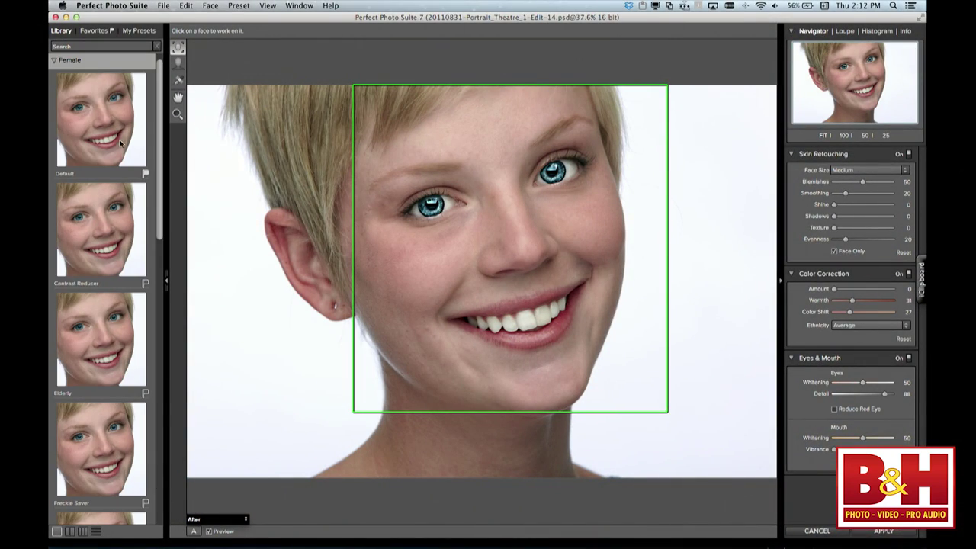
{"action": "scroll", "coordinate": [119, 141], "scroll_direction": "down", "scroll_amount": 5}
{"action": "scroll", "coordinate": [144, 181], "scroll_direction": "down", "scroll_amount": 7}
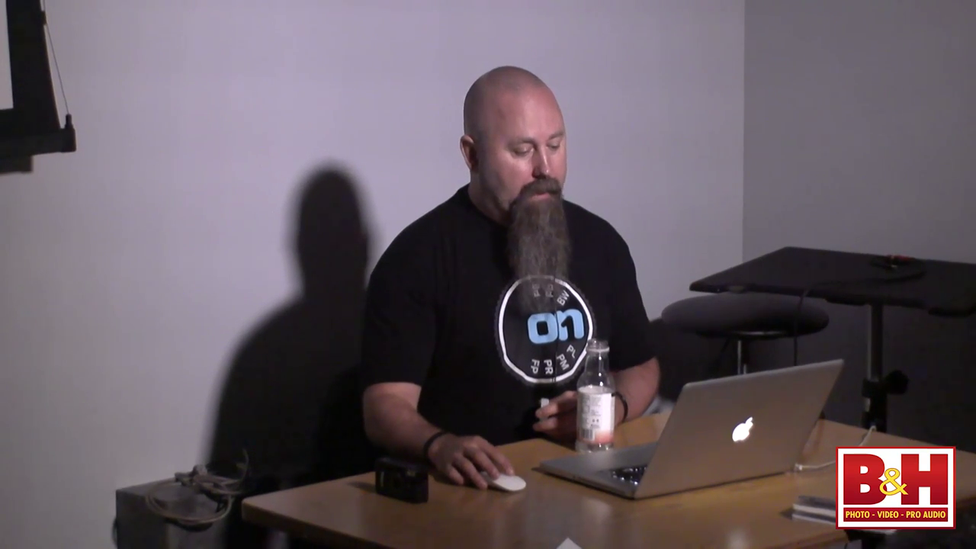
Select the woman's face for detailed editing and hide its eye and mouth control points
{"action": "left_click", "coordinate": [472, 242]}
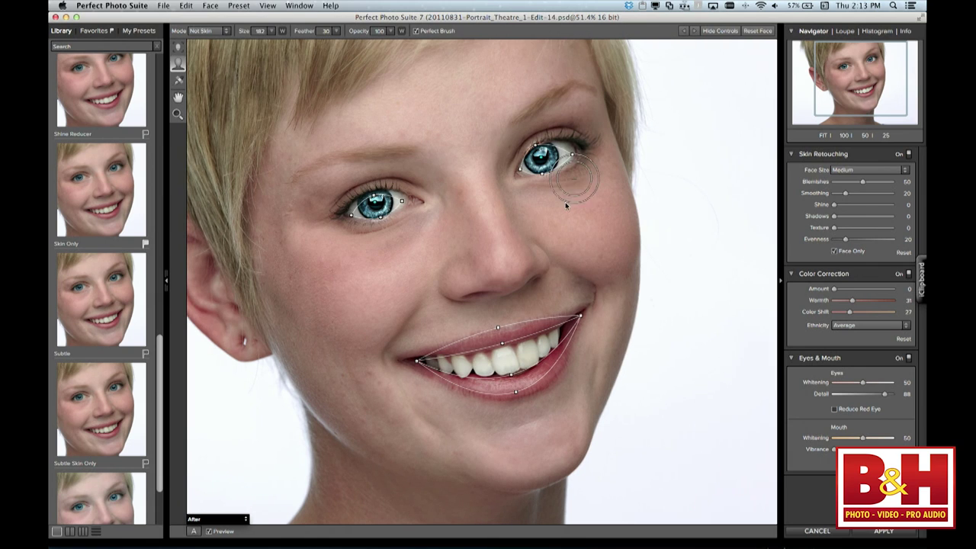
{"action": "left_click", "coordinate": [179, 49]}
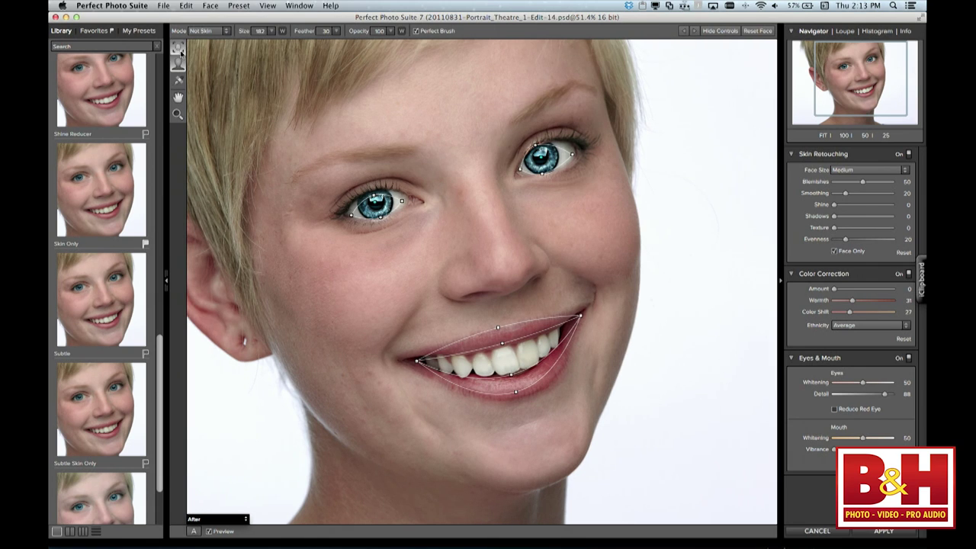
{"action": "left_click", "coordinate": [721, 31]}
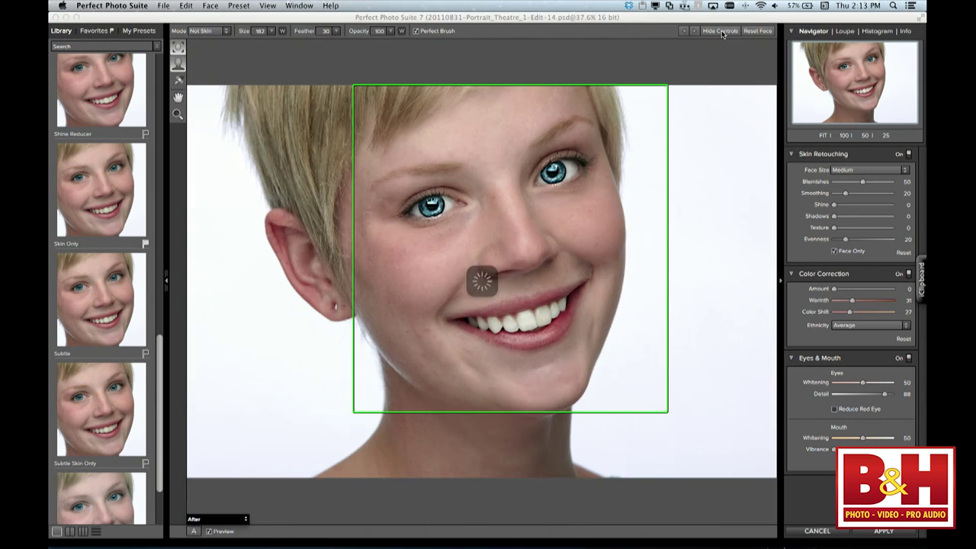
{"action": "left_click", "coordinate": [533, 206]}
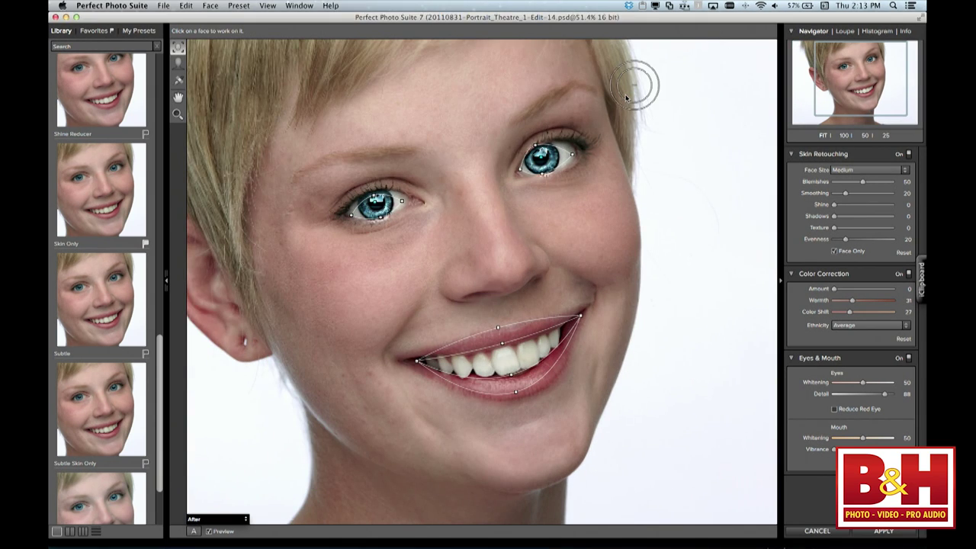
{"action": "left_click", "coordinate": [720, 31]}
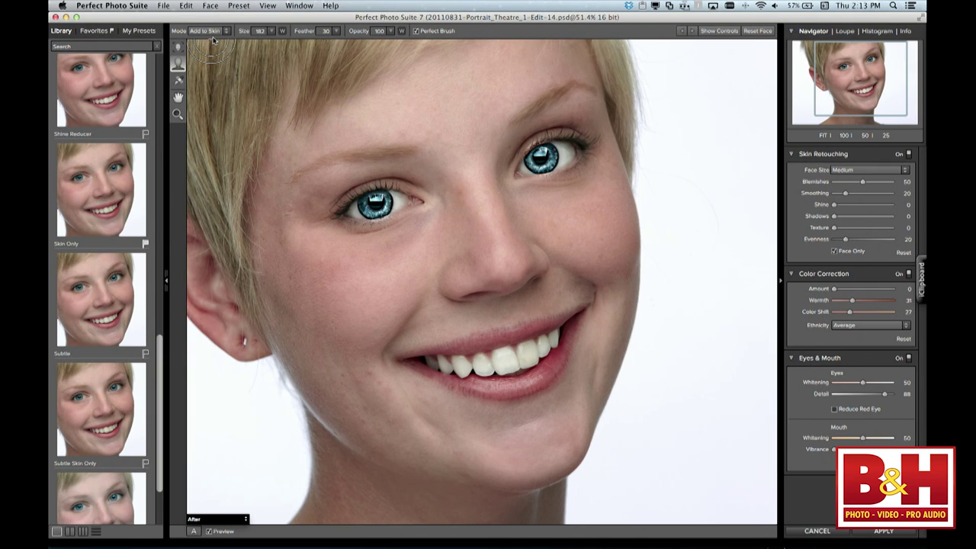
Temporarily toggle the face brush between Not Skin and Add to Skin, and increase the skin smoothing
{"action": "key", "text": "alt"}
{"action": "left_click_drag", "start_coordinate": [847, 195], "coordinate": [865, 195]}
{"action": "key", "text": "alt"}
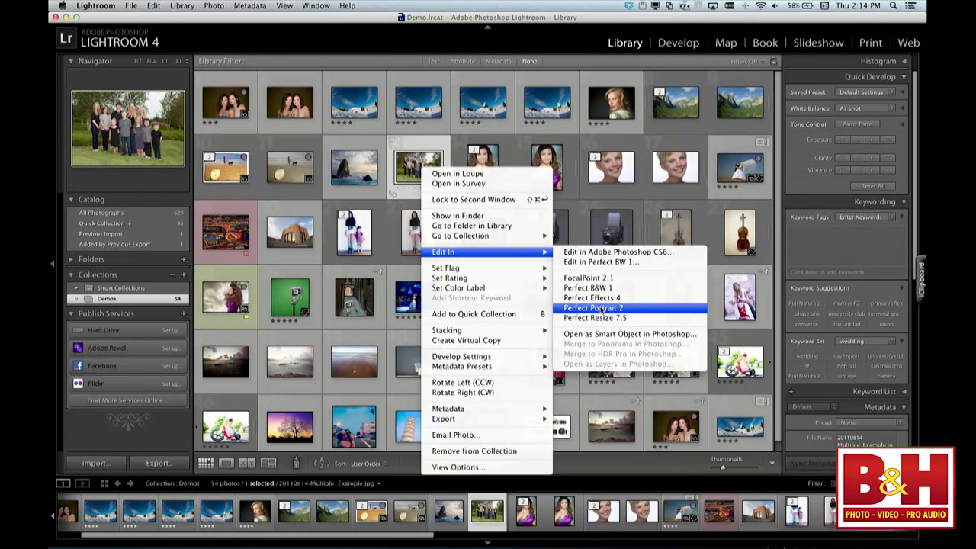
Open a copy of the family group photo with Lightroom adjustments in Perfect Portrait 2
{"action": "left_click", "coordinate": [601, 308]}
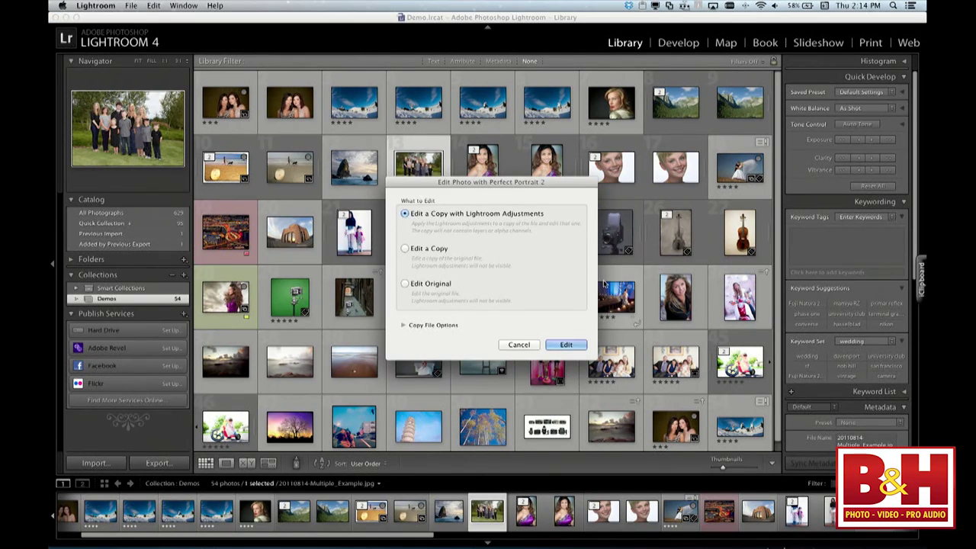
{"action": "left_click", "coordinate": [573, 344]}
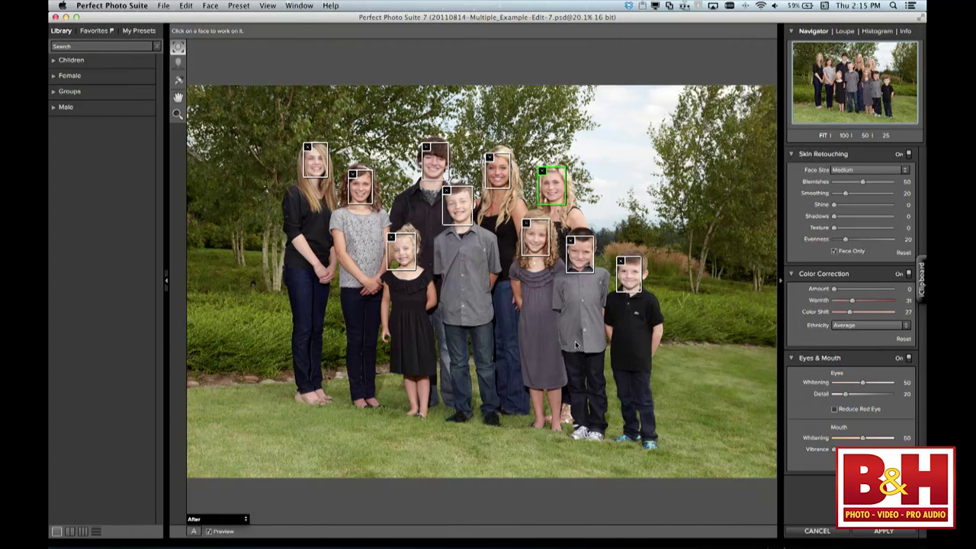
Delete the face box of the girl at the far image-left and add a new one fitted around her face
{"action": "left_click", "coordinate": [308, 146]}
{"action": "left_click", "coordinate": [210, 6]}
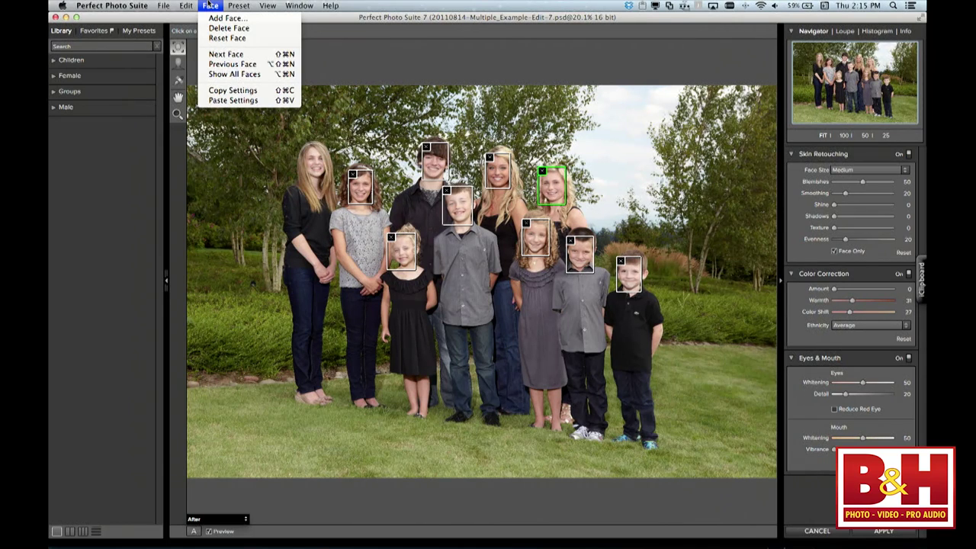
{"action": "left_click", "coordinate": [219, 19]}
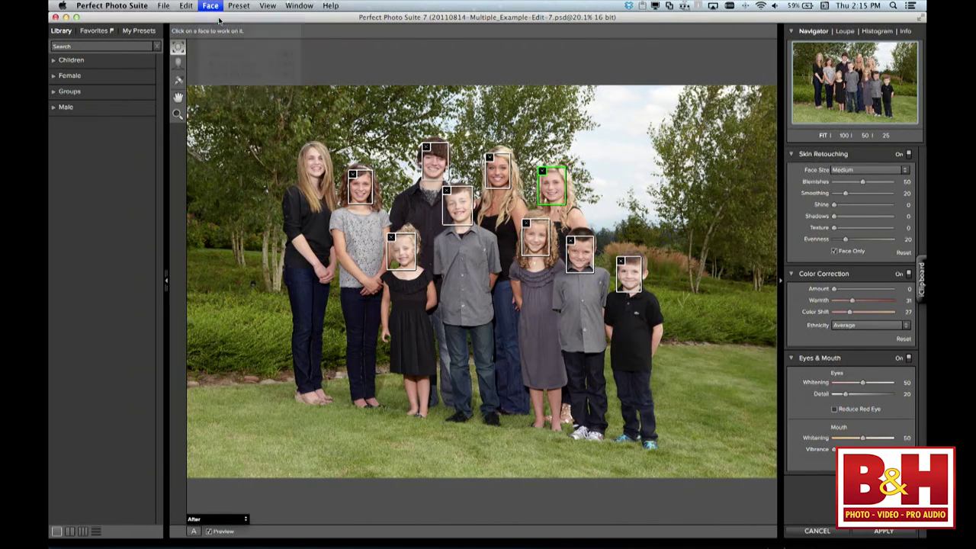
{"action": "left_click_drag", "start_coordinate": [334, 169], "coordinate": [102, 210]}
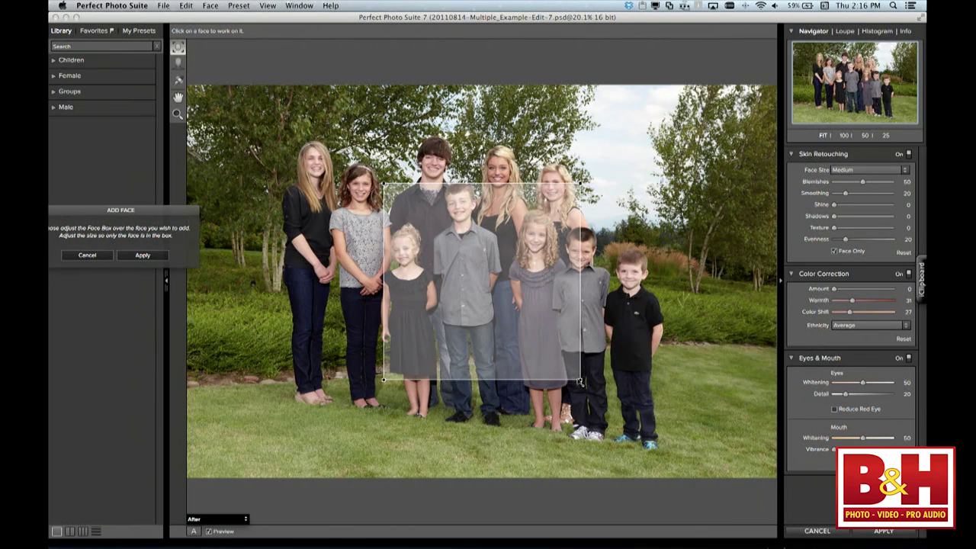
{"action": "left_click_drag", "start_coordinate": [580, 381], "coordinate": [322, 171]}
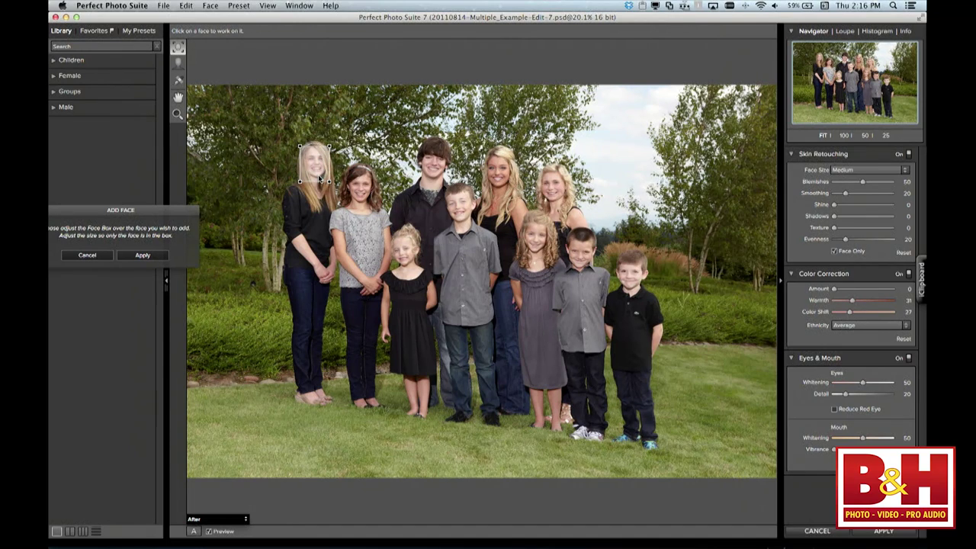
{"action": "left_click_drag", "start_coordinate": [300, 181], "coordinate": [326, 185]}
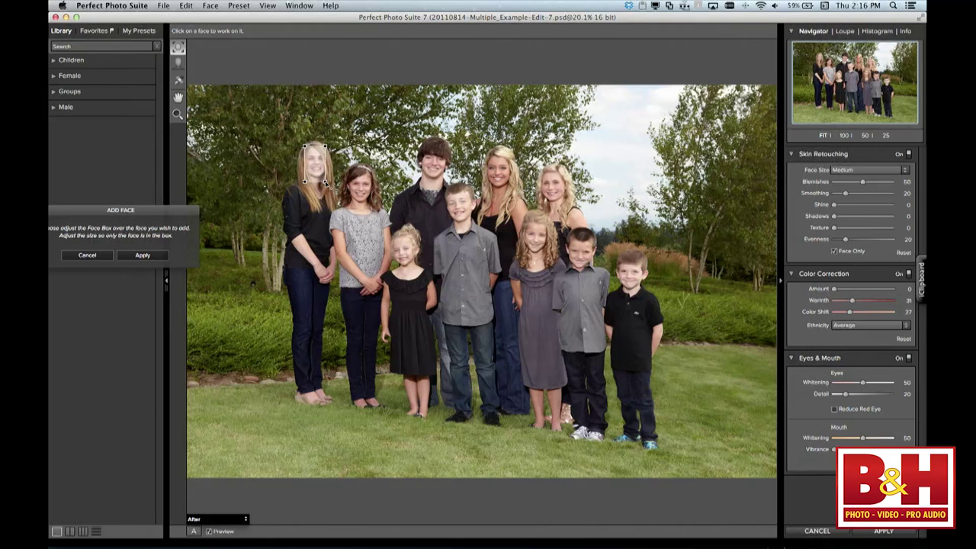
{"action": "left_click", "coordinate": [161, 258]}
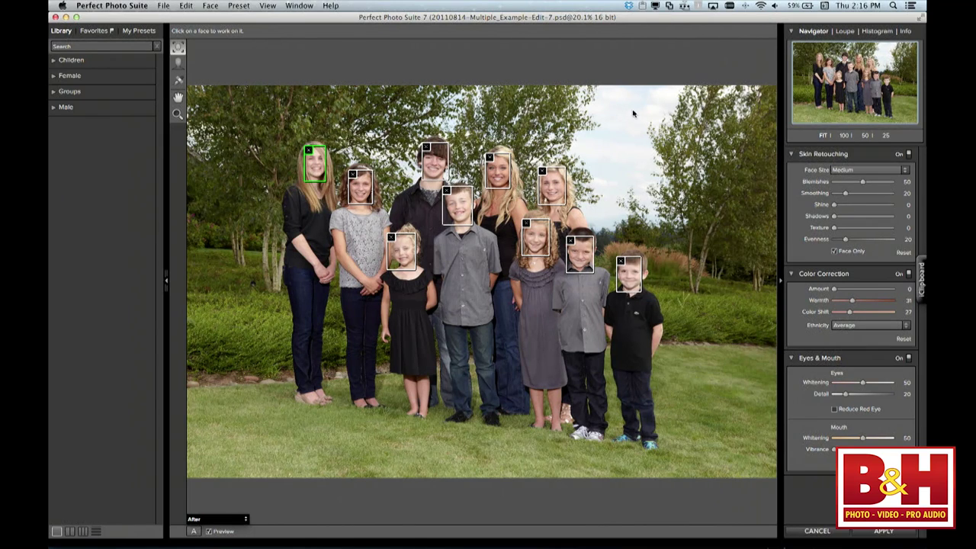
On the blonde woman in the back row, set the eyes' whitening to 80 and the mouth's whitening to about 58, then return to all faces
{"action": "left_click", "coordinate": [504, 178]}
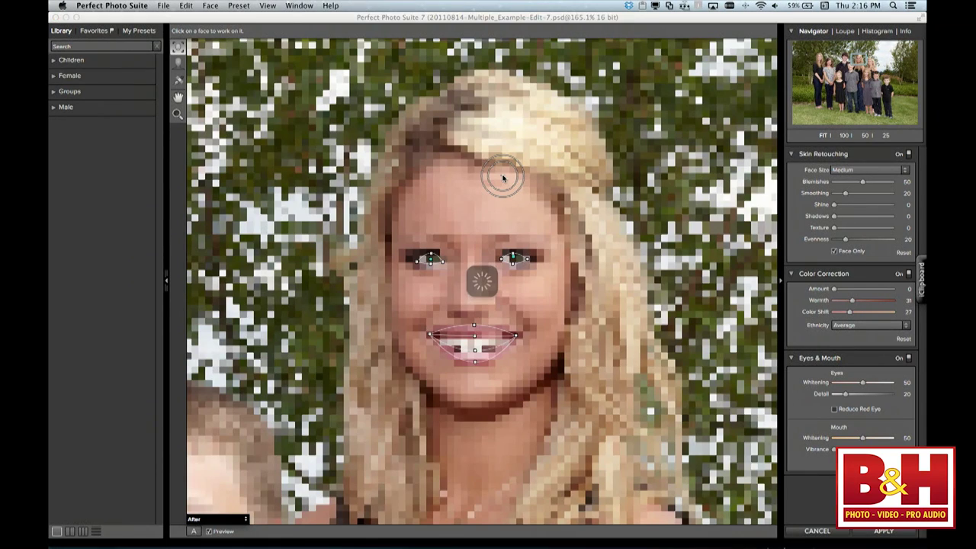
{"action": "left_click", "coordinate": [729, 31]}
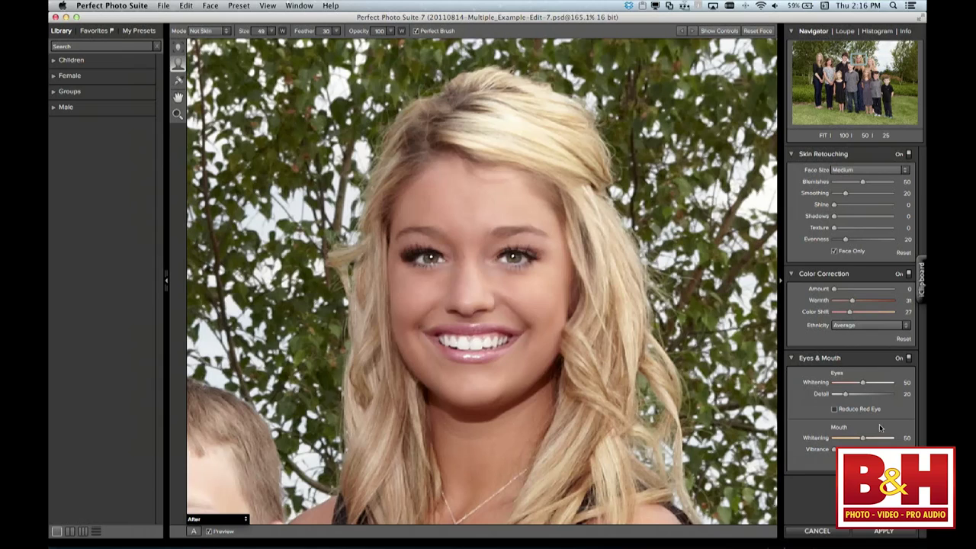
{"action": "mouse_move", "coordinate": [862, 385]}
{"action": "left_mouse_down"}
{"action": "mouse_move", "coordinate": [879, 384]}
{"action": "mouse_move", "coordinate": [846, 384]}
{"action": "mouse_move", "coordinate": [879, 383]}
{"action": "left_mouse_up"}
{"action": "mouse_move", "coordinate": [862, 439]}
{"action": "left_mouse_down"}
{"action": "mouse_move", "coordinate": [842, 440]}
{"action": "mouse_move", "coordinate": [867, 438]}
{"action": "left_mouse_up"}
{"action": "left_click", "coordinate": [179, 50]}
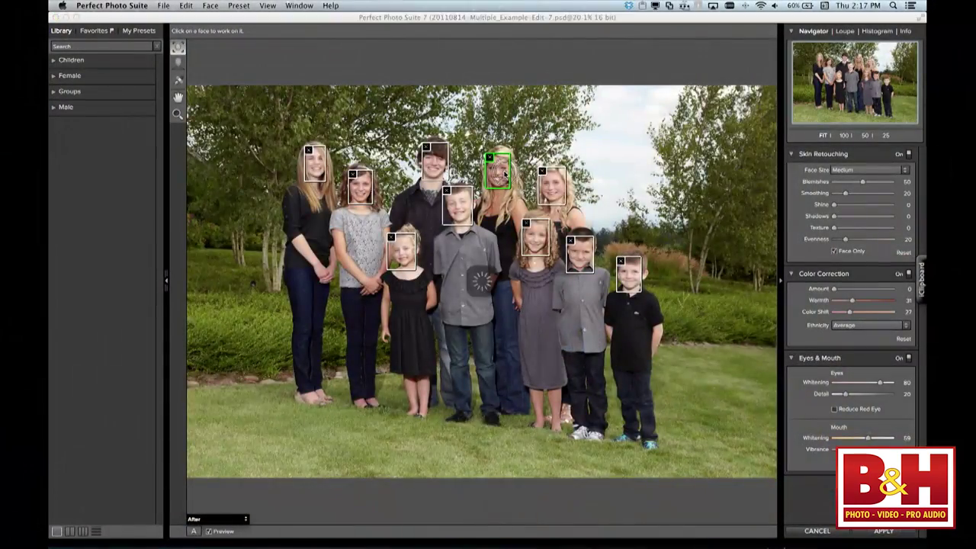
Reopen the blonde woman's face, advance to the boy's face, and align his image-right eye's control points with the eye
{"action": "left_click", "coordinate": [497, 172]}
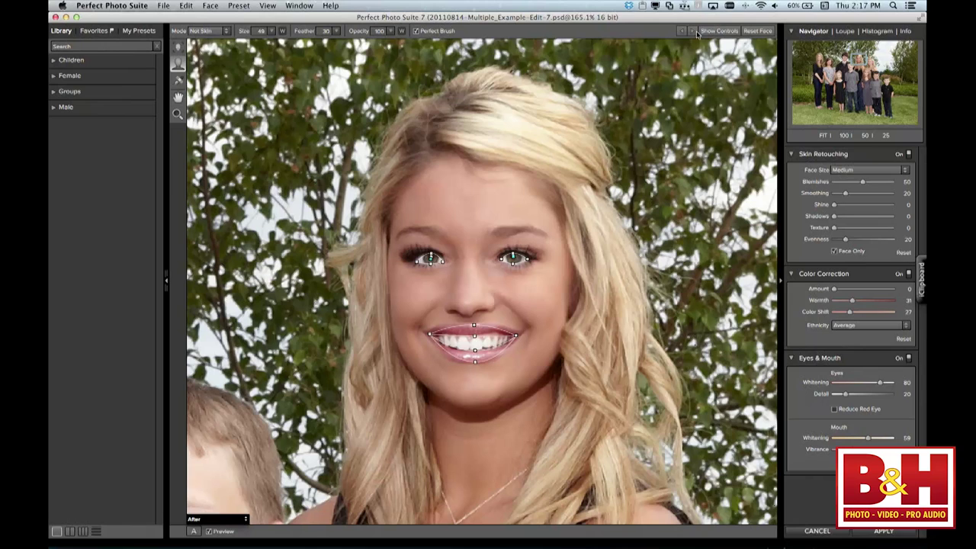
{"action": "left_click", "coordinate": [693, 31]}
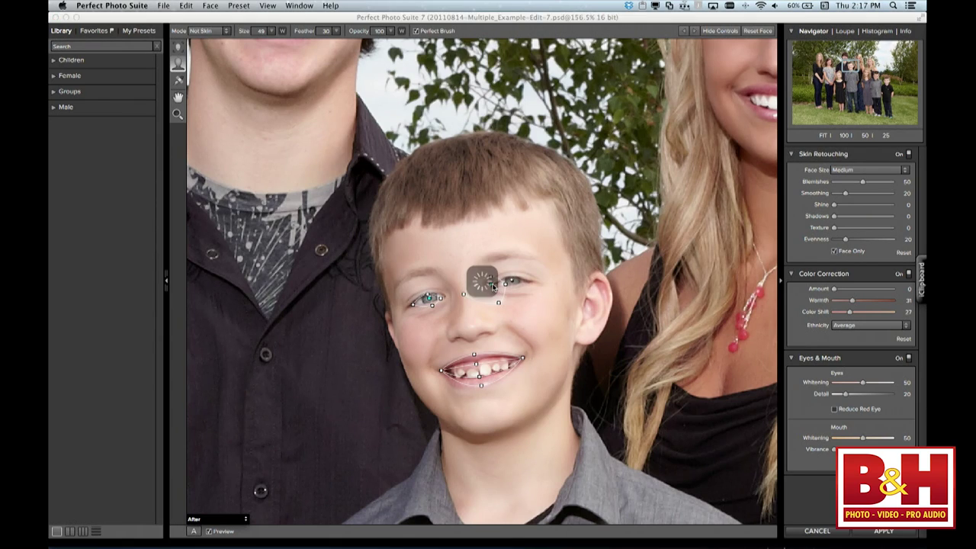
{"action": "left_click_drag", "start_coordinate": [494, 285], "coordinate": [516, 280]}
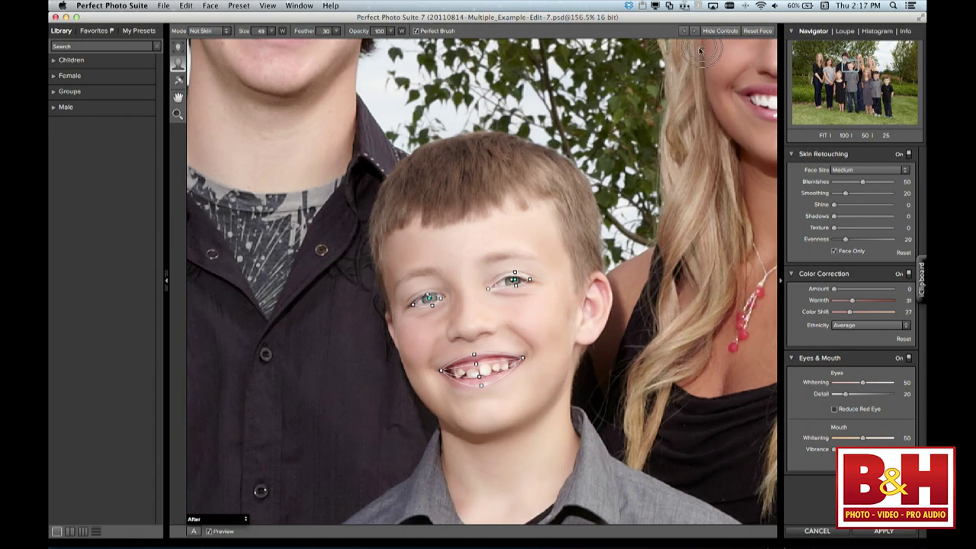
Hide the boy's face controls, return to all faces, and leave the group photo without applying the portrait retouching, back to Lightroom
{"action": "left_click", "coordinate": [721, 30]}
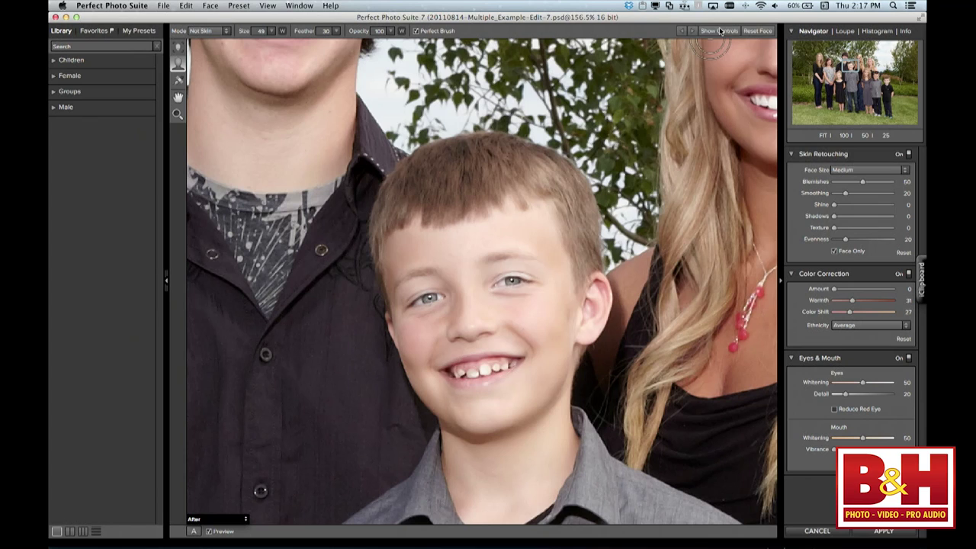
{"action": "left_click", "coordinate": [178, 48]}
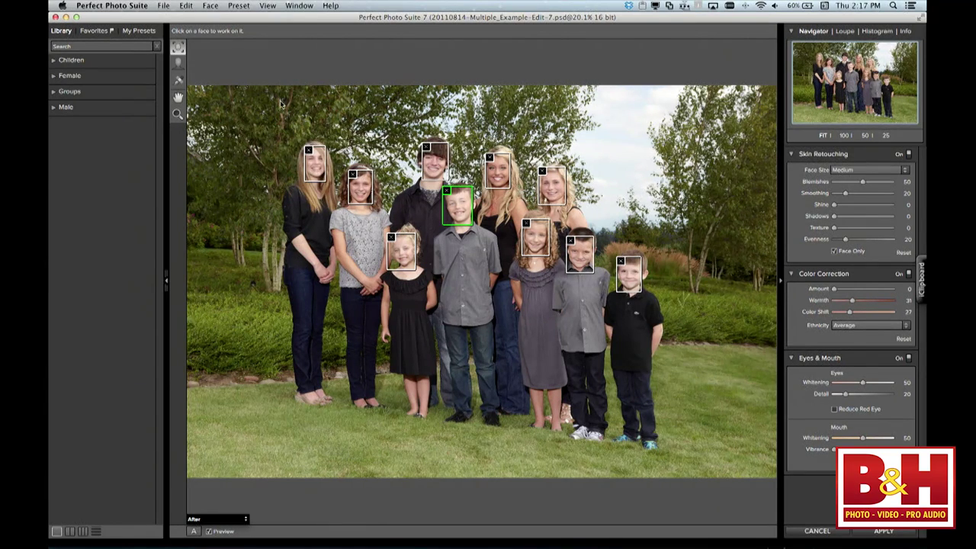
{"action": "left_click", "coordinate": [238, 5]}
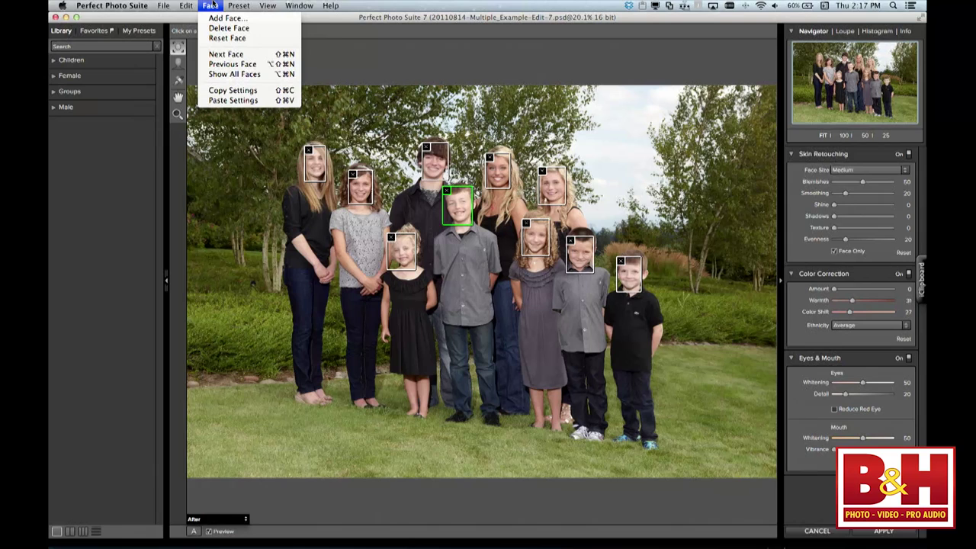
{"action": "left_click", "coordinate": [210, 5]}
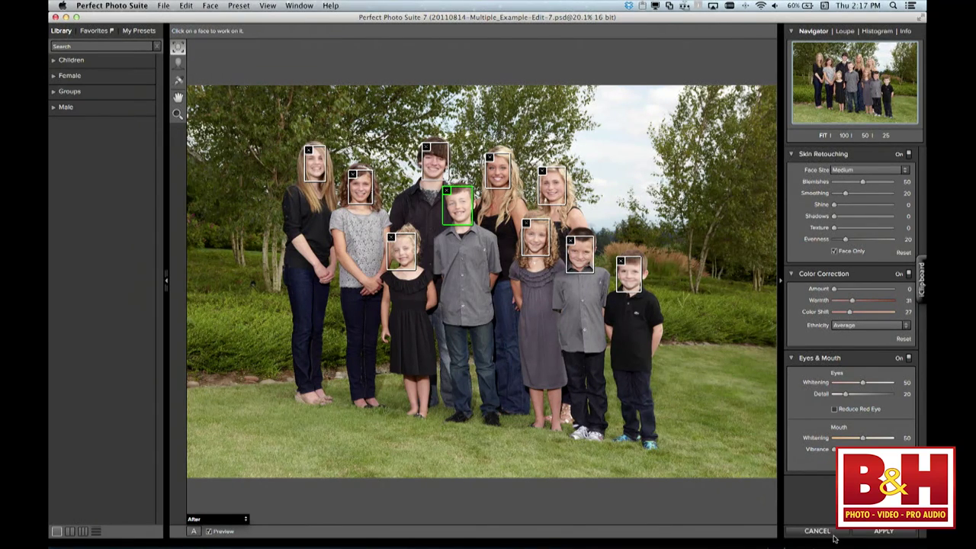
{"action": "left_click", "coordinate": [809, 531]}
{"action": "left_click", "coordinate": [564, 294]}
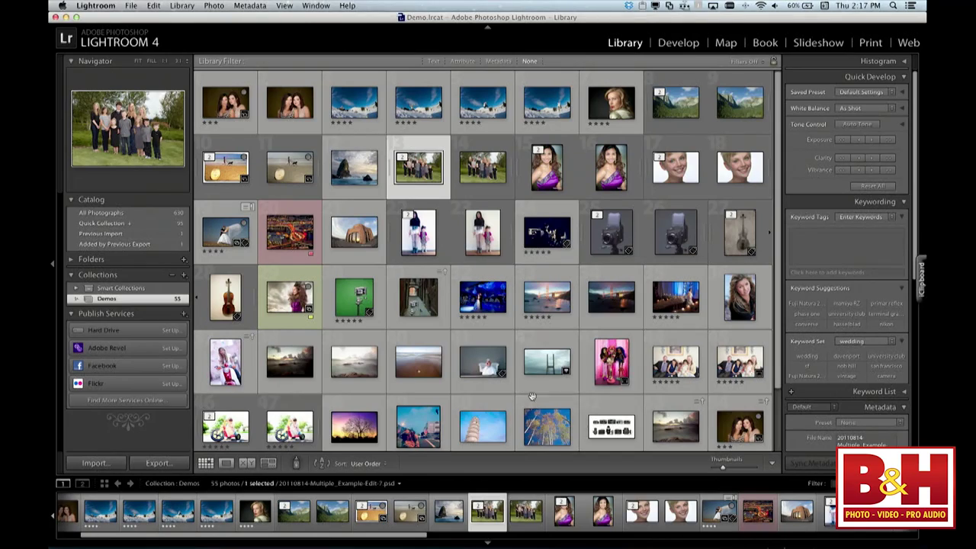
Send the seated family photo to Perfect Portrait 2, choosing to edit the original file
{"action": "scroll", "coordinate": [564, 379], "scroll_direction": "down", "scroll_amount": 1}
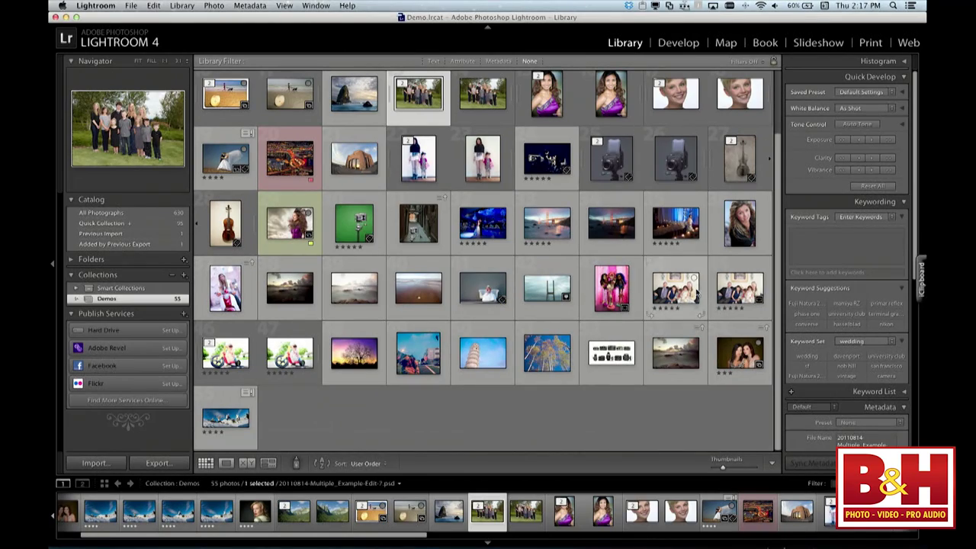
{"action": "left_click", "coordinate": [726, 293]}
{"action": "left_click", "coordinate": [694, 289]}
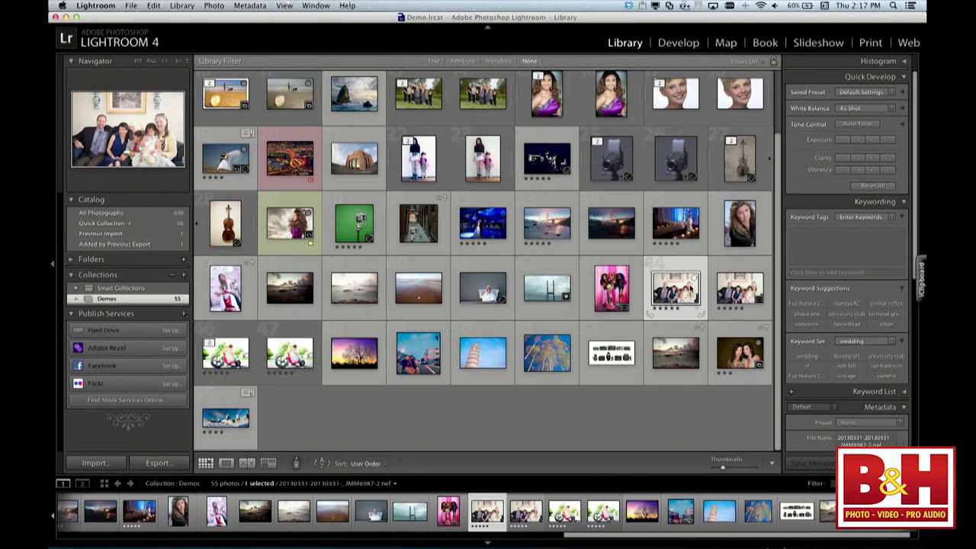
{"action": "right_click", "coordinate": [685, 289]}
{"action": "mouse_move", "coordinate": [705, 320]}
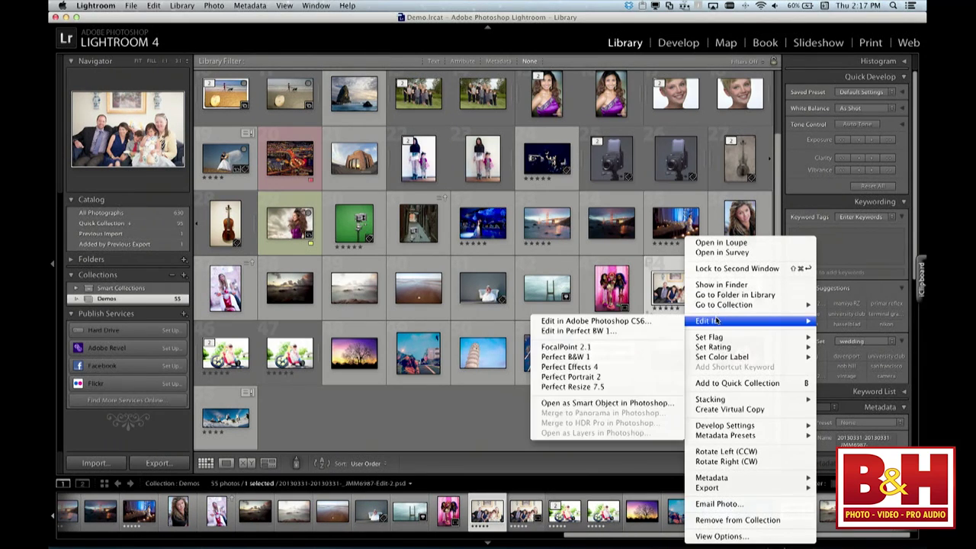
{"action": "left_click", "coordinate": [571, 376]}
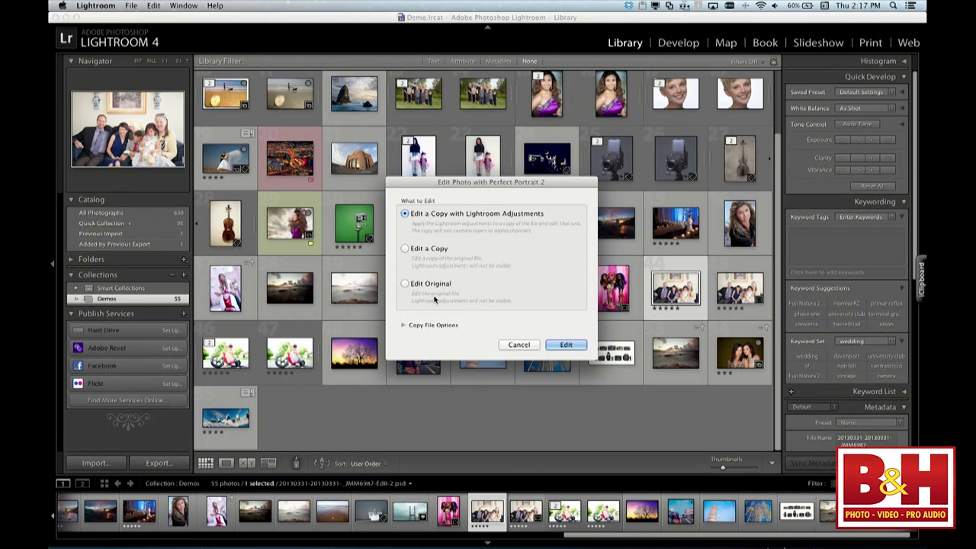
{"action": "left_click", "coordinate": [407, 284]}
{"action": "left_click", "coordinate": [568, 344]}
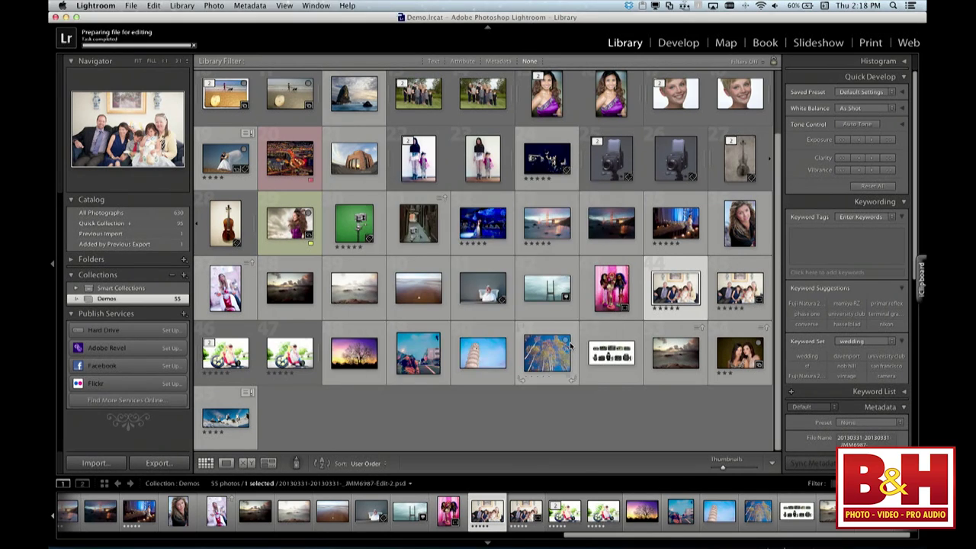
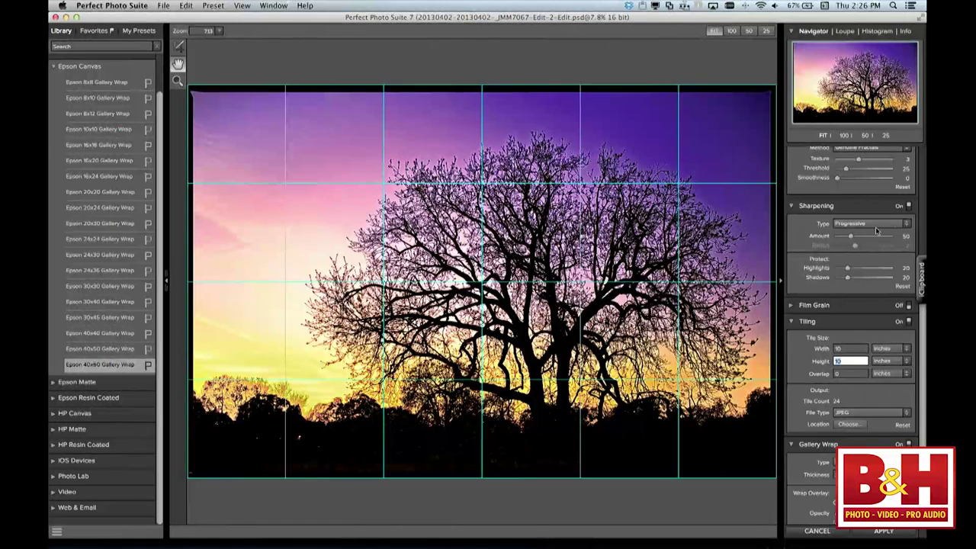
Compare the tree enlargement with and without Sharpening, leave Sharpening off, and switch Tiling off
{"action": "left_click", "coordinate": [909, 207]}
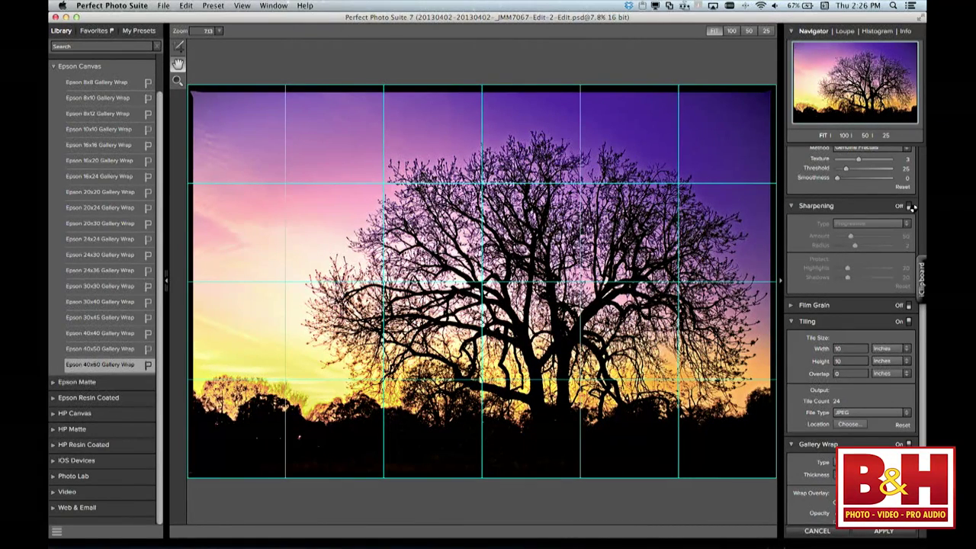
{"action": "left_click", "coordinate": [909, 207]}
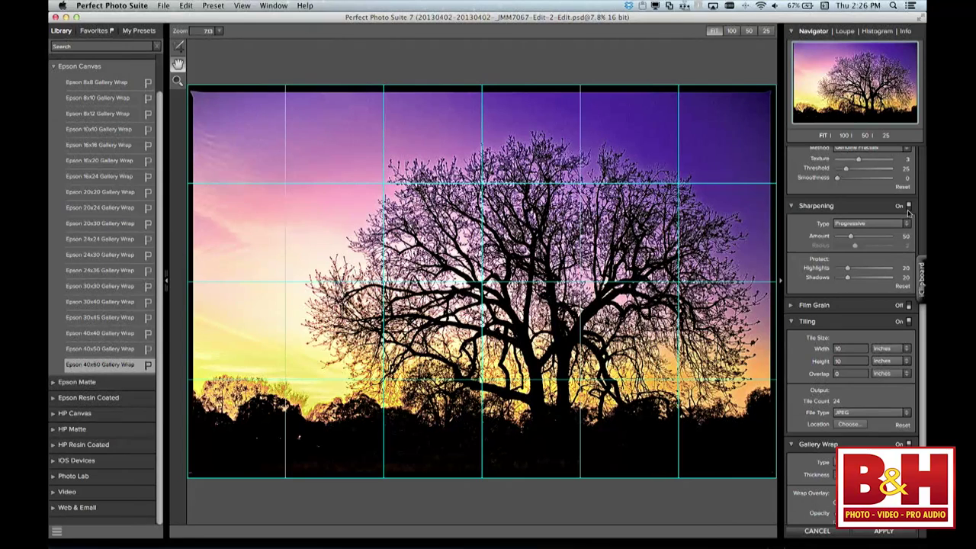
{"action": "left_click", "coordinate": [909, 207]}
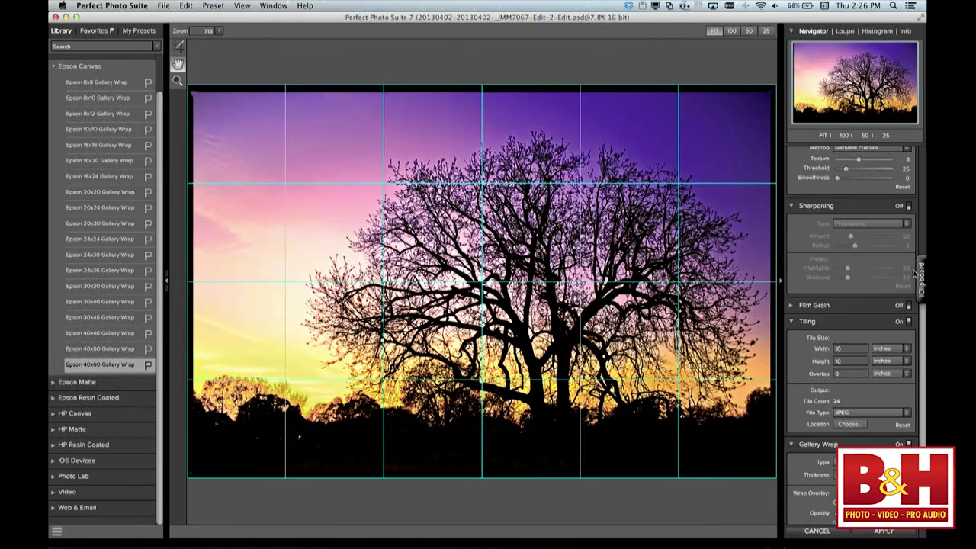
{"action": "scroll", "coordinate": [911, 274], "scroll_direction": "down", "scroll_amount": 1}
{"action": "scroll", "coordinate": [838, 385], "scroll_direction": "up", "scroll_amount": 2}
{"action": "scroll", "coordinate": [808, 374], "scroll_direction": "down", "scroll_amount": 2}
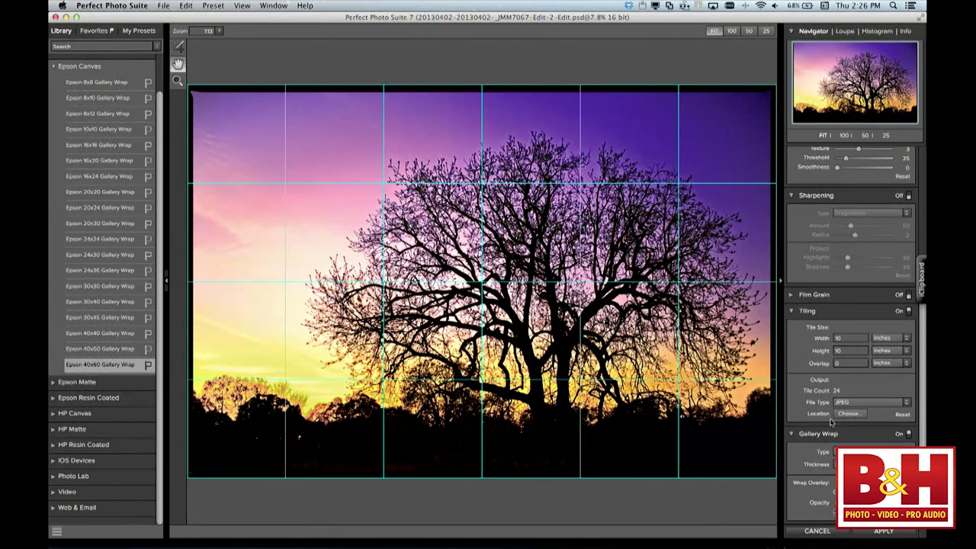
{"action": "left_click", "coordinate": [910, 312]}
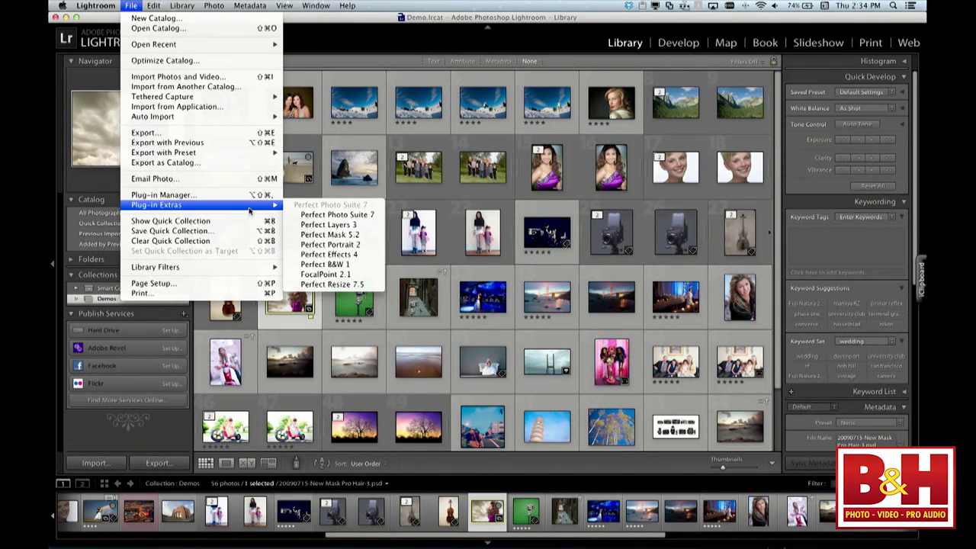
Open the windblown-hair portrait from Lightroom in the Layers module of Perfect Photo Suite 7
{"action": "left_click", "coordinate": [330, 237]}
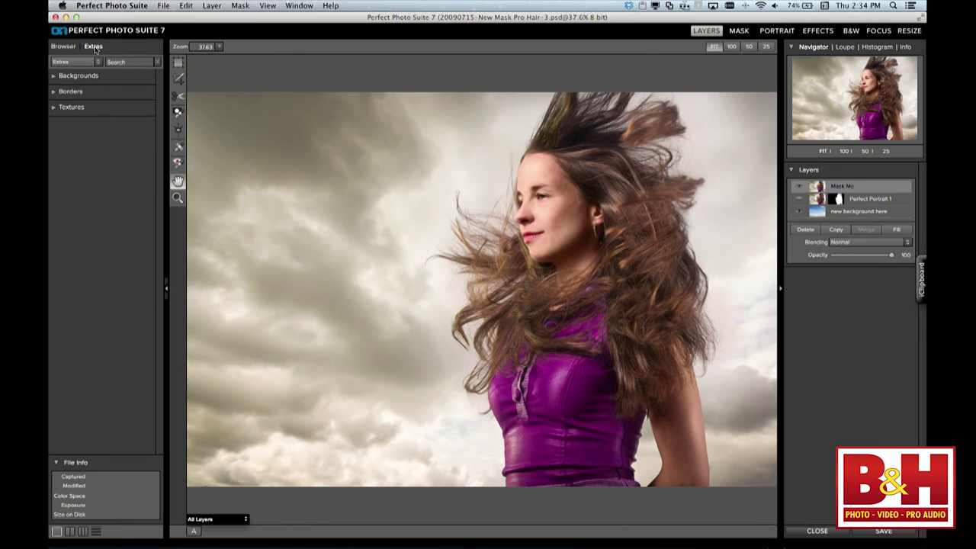
Add the Ground Glass.jpg texture from the Photographic textures to the portrait as a new layer
{"action": "left_click", "coordinate": [54, 109]}
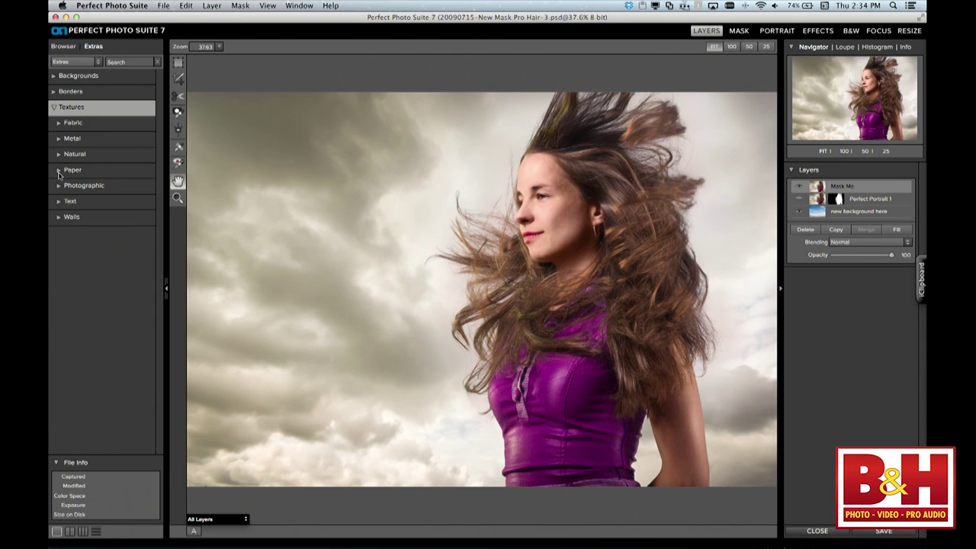
{"action": "left_click", "coordinate": [60, 187]}
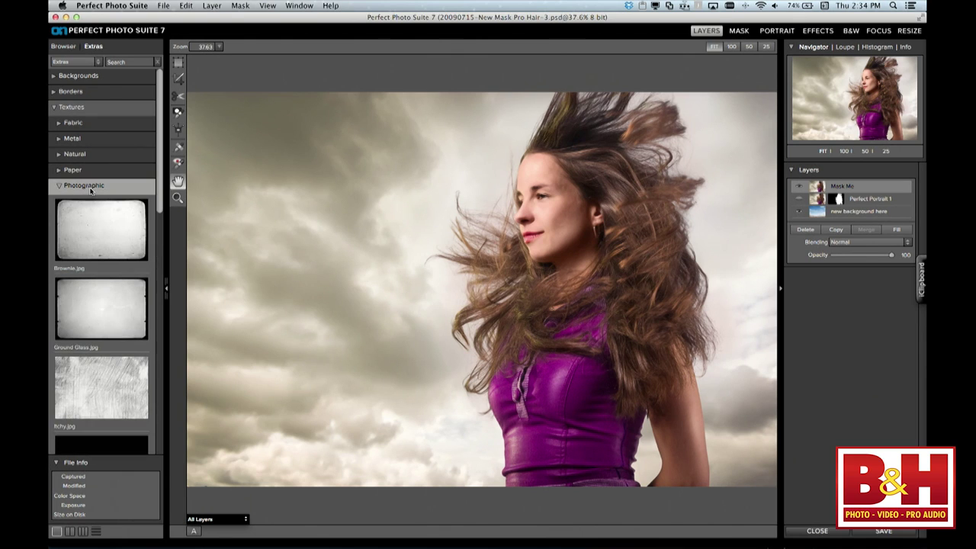
{"action": "left_click", "coordinate": [104, 293]}
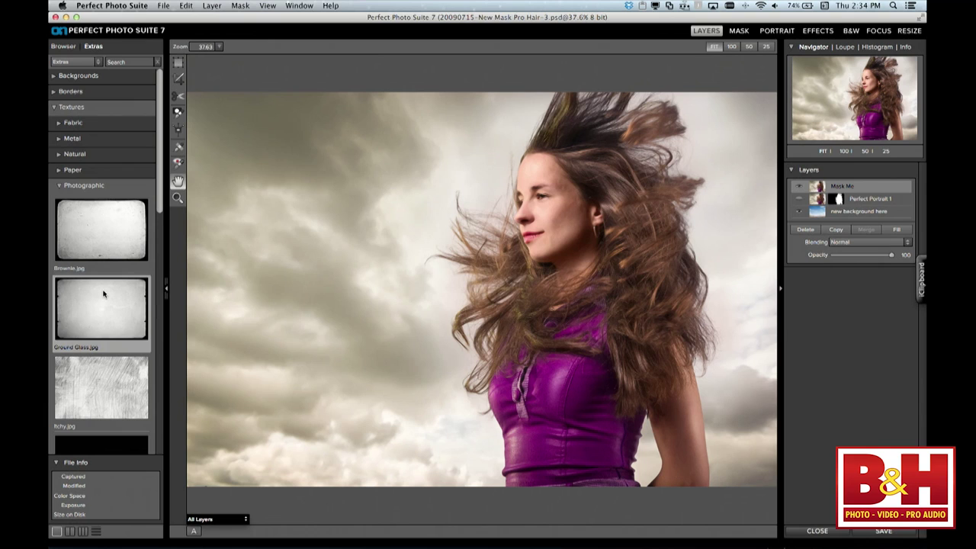
{"action": "left_click", "coordinate": [104, 294]}
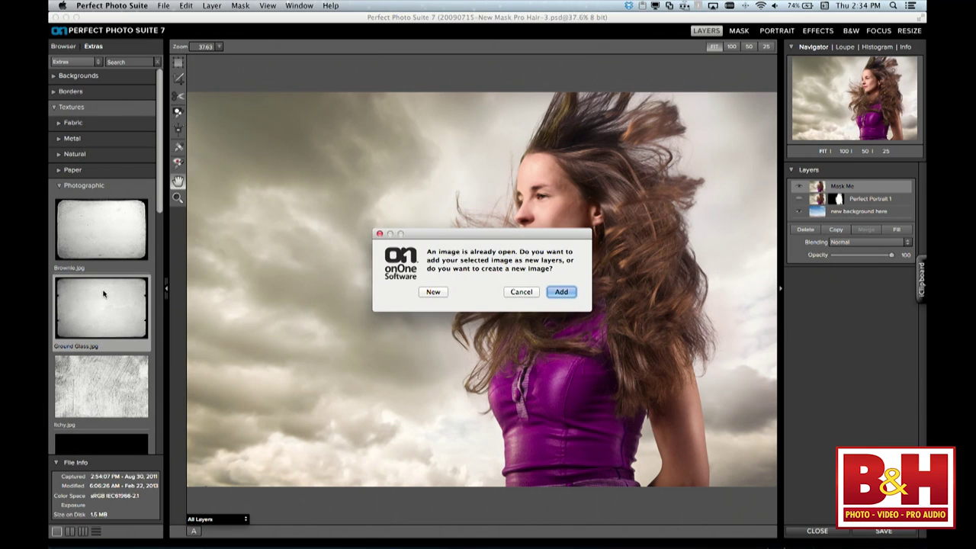
{"action": "left_click", "coordinate": [570, 291]}
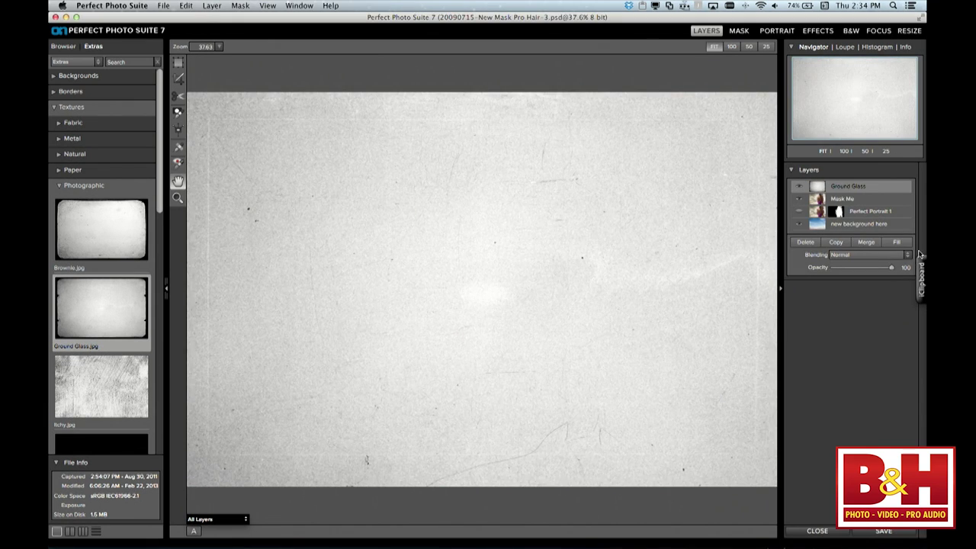
Show the background categories in place of the texture categories and delete the Ground Glass layer
{"action": "left_click", "coordinate": [874, 256]}
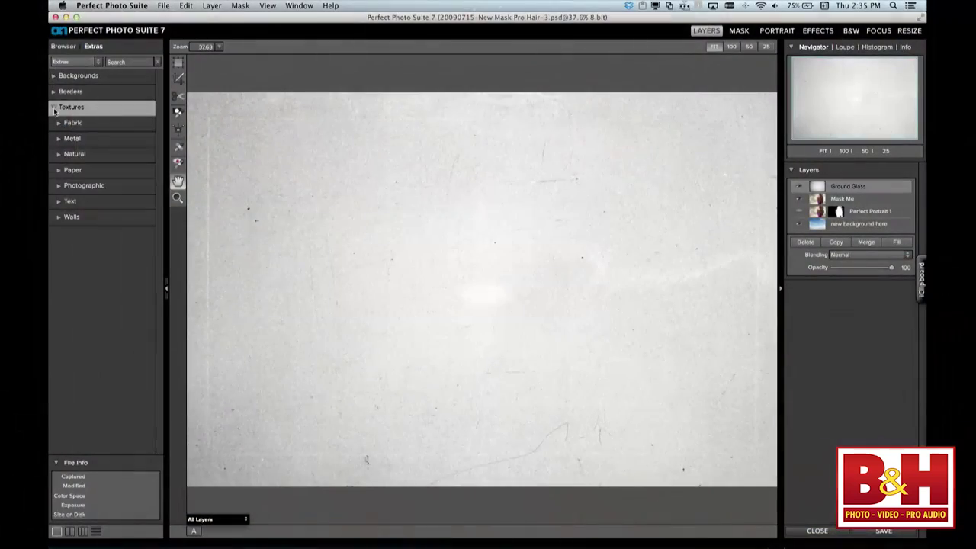
{"action": "left_click", "coordinate": [54, 108]}
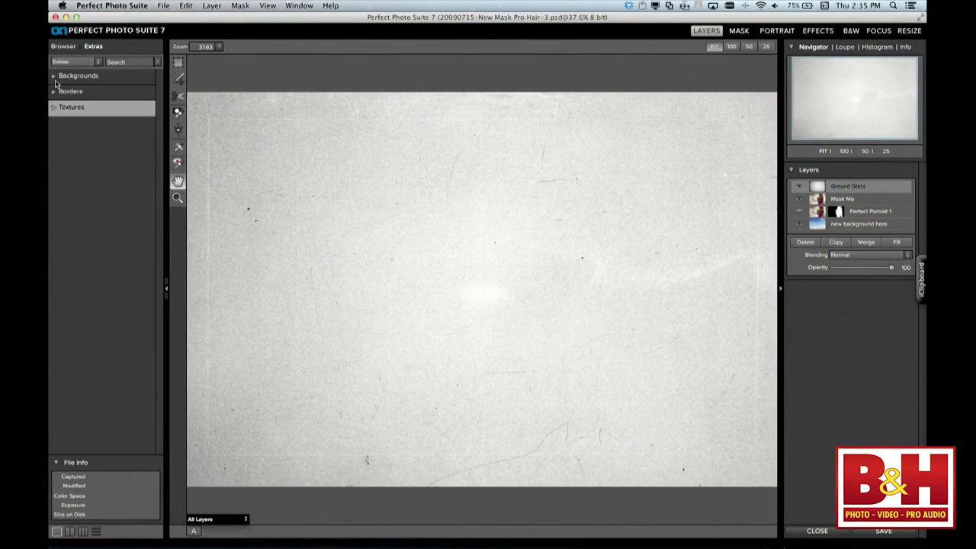
{"action": "left_click", "coordinate": [54, 76]}
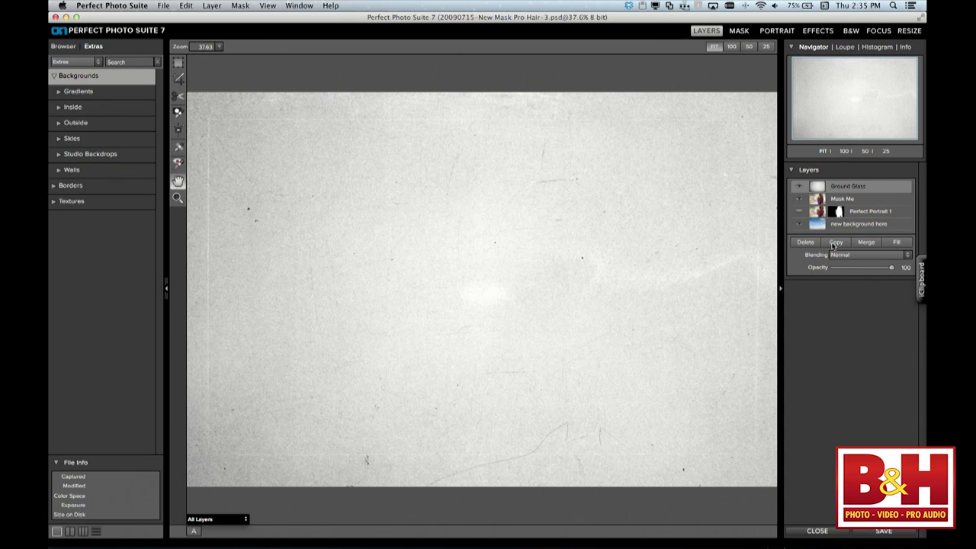
{"action": "left_click", "coordinate": [806, 243]}
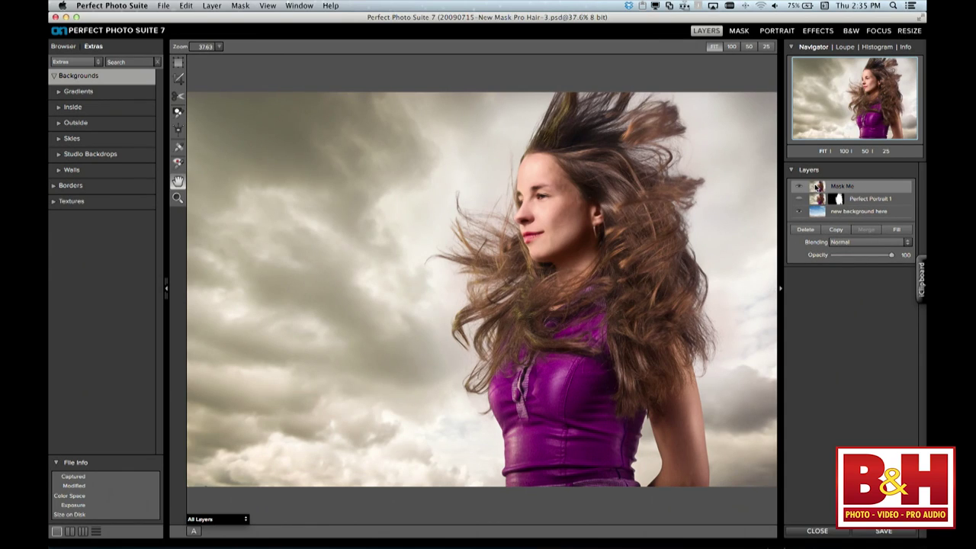
Take the Mask Me layer into the Mask module and clear both the Keep and Drop color sets
{"action": "left_click", "coordinate": [746, 32]}
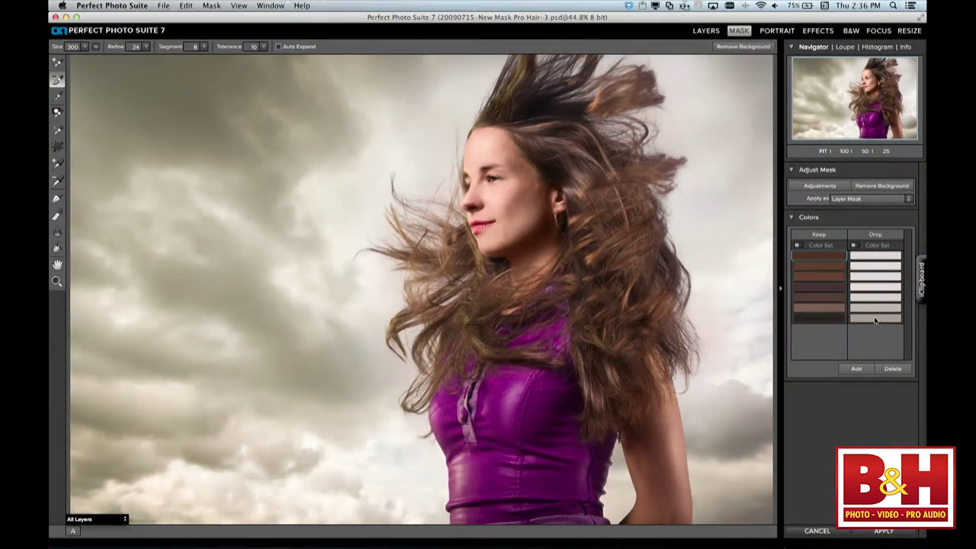
{"action": "left_click", "coordinate": [899, 368]}
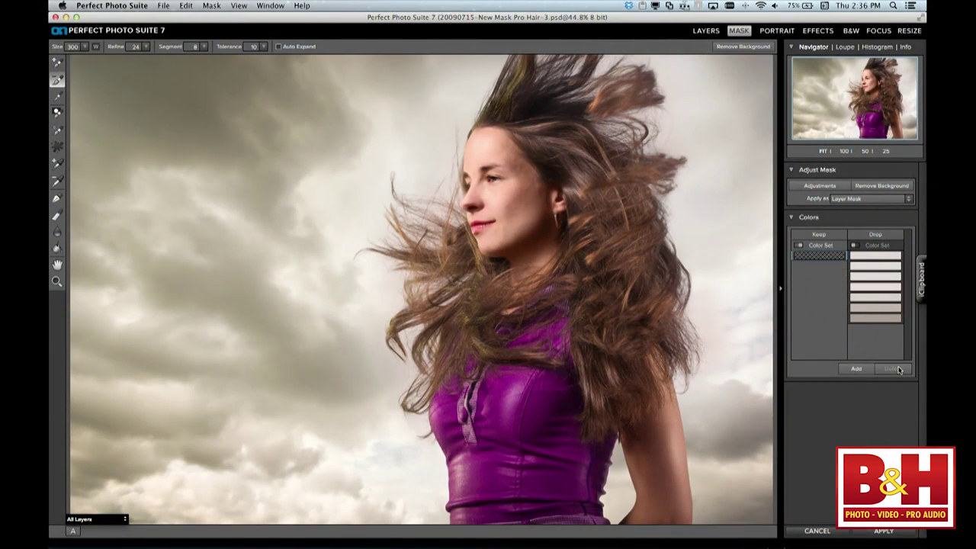
{"action": "left_click", "coordinate": [896, 323]}
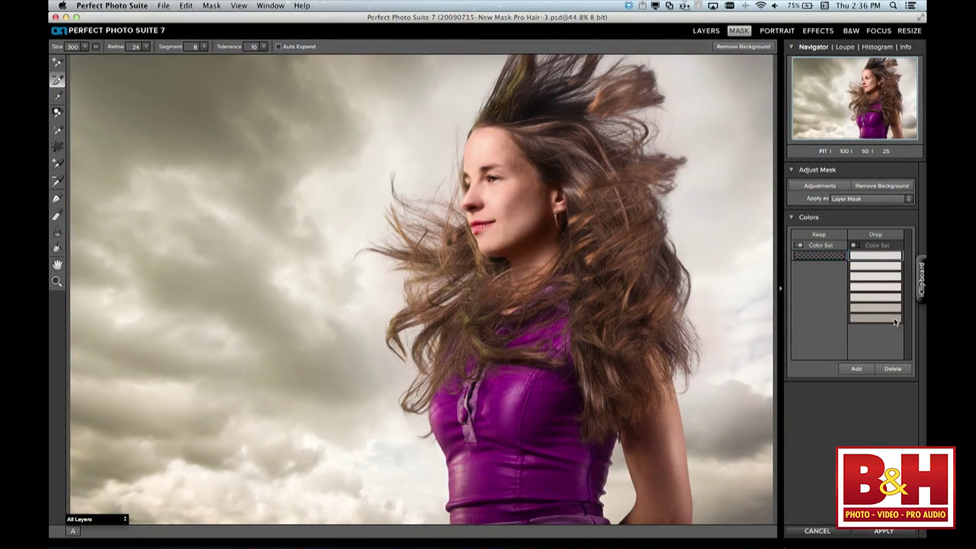
{"action": "left_click", "coordinate": [897, 370]}
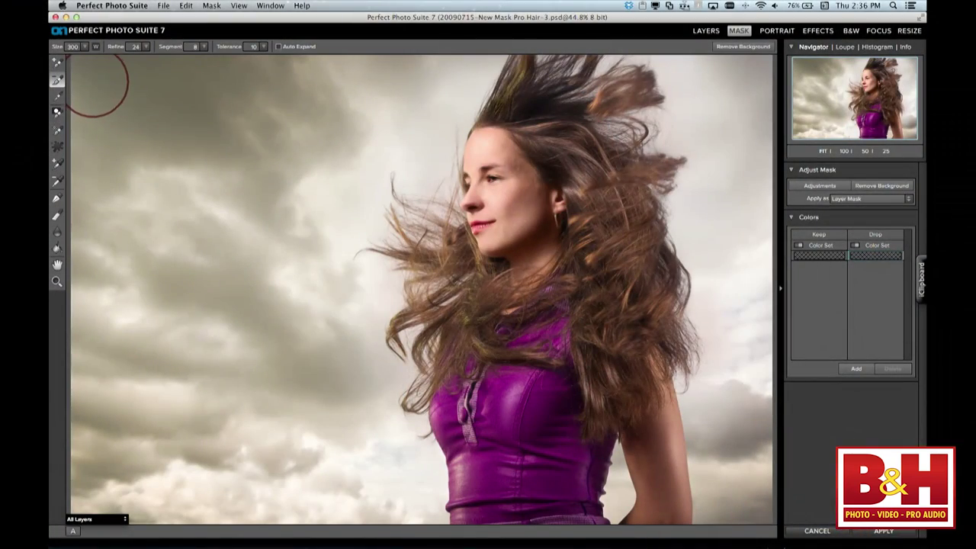
Brush away the cloudy sky on the image-left side of the woman with the size 300 masking brush, down to the lower edge
{"action": "mouse_move", "coordinate": [102, 81]}
{"action": "left_mouse_down"}
{"action": "mouse_move", "coordinate": [238, 291]}
{"action": "mouse_move", "coordinate": [297, 355]}
{"action": "mouse_move", "coordinate": [396, 503]}
{"action": "left_mouse_up"}
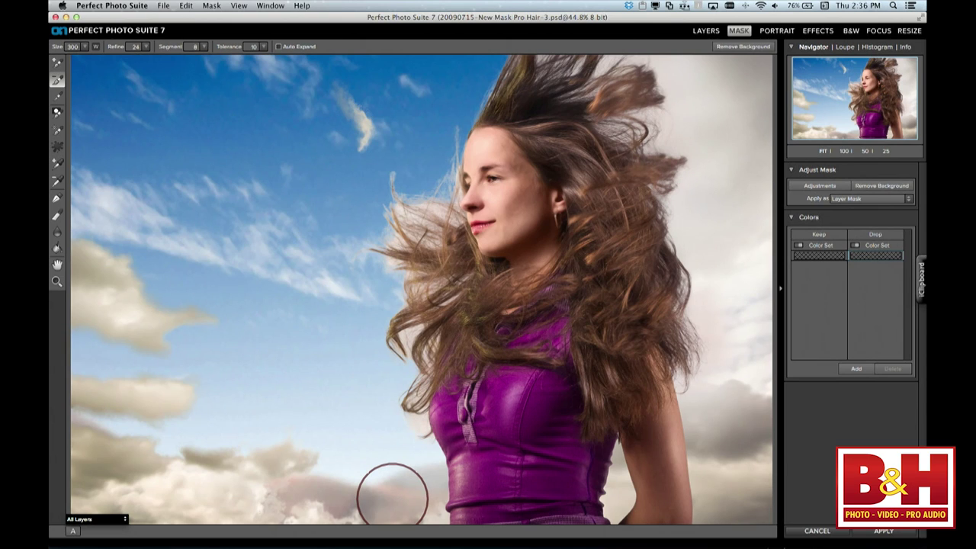
{"action": "mouse_move", "coordinate": [88, 221]}
{"action": "left_mouse_down"}
{"action": "mouse_move", "coordinate": [97, 378]}
{"action": "mouse_move", "coordinate": [128, 432]}
{"action": "mouse_move", "coordinate": [185, 468]}
{"action": "mouse_move", "coordinate": [342, 517]}
{"action": "left_mouse_up"}
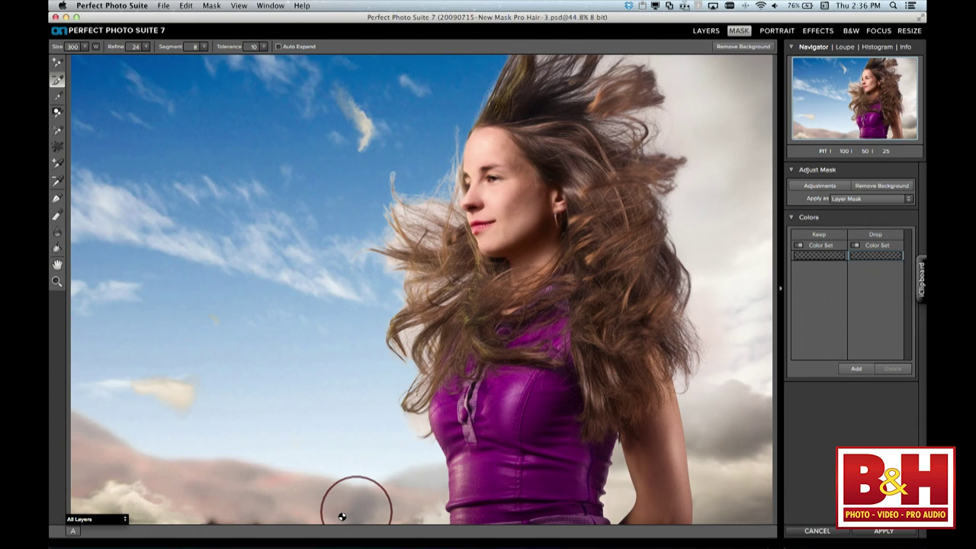
Try a larger Paint Out brush at 54 opacity on the leftover clouds in the lower image-left area, and undo the strokes
{"action": "left_click", "coordinate": [57, 113]}
{"action": "key", "text": "bracketright"}
{"action": "key", "text": "bracketright"}
{"action": "key", "text": "bracketright"}
{"action": "key", "text": "bracketright"}
{"action": "key", "text": "bracketright"}
{"action": "key", "text": "bracketright"}
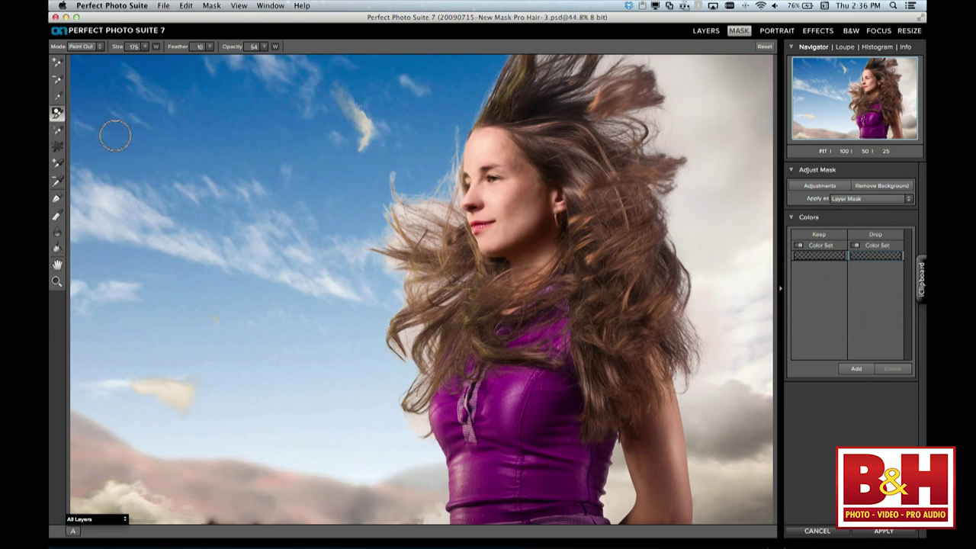
{"action": "mouse_move", "coordinate": [120, 492]}
{"action": "left_mouse_down"}
{"action": "mouse_move", "coordinate": [246, 490]}
{"action": "mouse_move", "coordinate": [119, 444]}
{"action": "mouse_move", "coordinate": [87, 451]}
{"action": "mouse_move", "coordinate": [174, 451]}
{"action": "mouse_move", "coordinate": [321, 393]}
{"action": "mouse_move", "coordinate": [155, 452]}
{"action": "mouse_move", "coordinate": [131, 420]}
{"action": "left_mouse_up"}
{"action": "key", "text": "super+z"}
{"action": "key", "text": "super+z"}
{"action": "key", "text": "super+z"}
{"action": "key", "text": "super+z"}
Refine the mask along the flyaway hair in front of the face with a size 200 refine brush and Color Decontamination on
{"action": "left_click", "coordinate": [59, 100]}
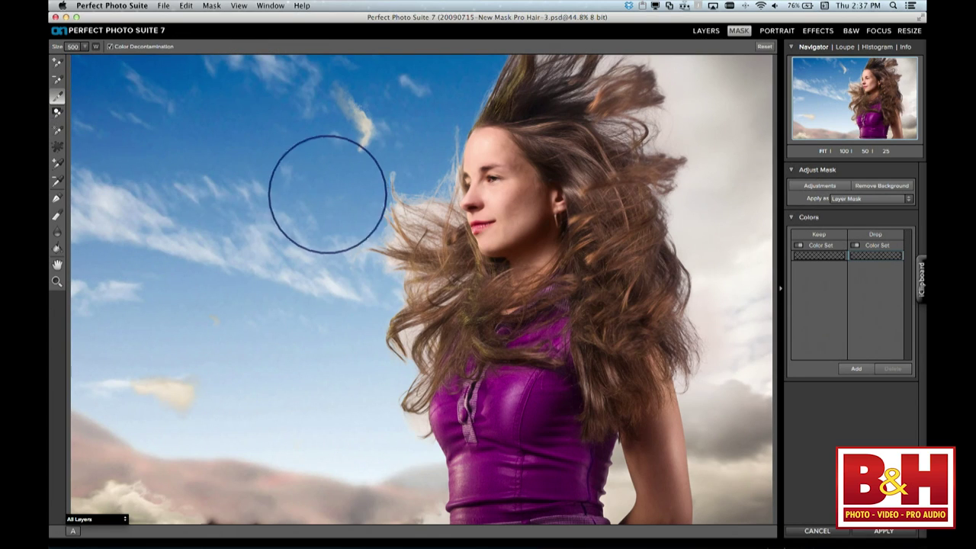
{"action": "key", "text": "bracketleft"}
{"action": "key", "text": "bracketleft"}
{"action": "key", "text": "bracketleft"}
{"action": "key", "text": "bracketleft"}
{"action": "key", "text": "bracketleft"}
{"action": "key", "text": "bracketleft"}
{"action": "mouse_move", "coordinate": [393, 189]}
{"action": "left_mouse_down"}
{"action": "mouse_move", "coordinate": [413, 333]}
{"action": "mouse_move", "coordinate": [406, 393]}
{"action": "mouse_move", "coordinate": [421, 362]}
{"action": "mouse_move", "coordinate": [433, 201]}
{"action": "mouse_move", "coordinate": [374, 236]}
{"action": "mouse_move", "coordinate": [385, 291]}
{"action": "left_mouse_up"}
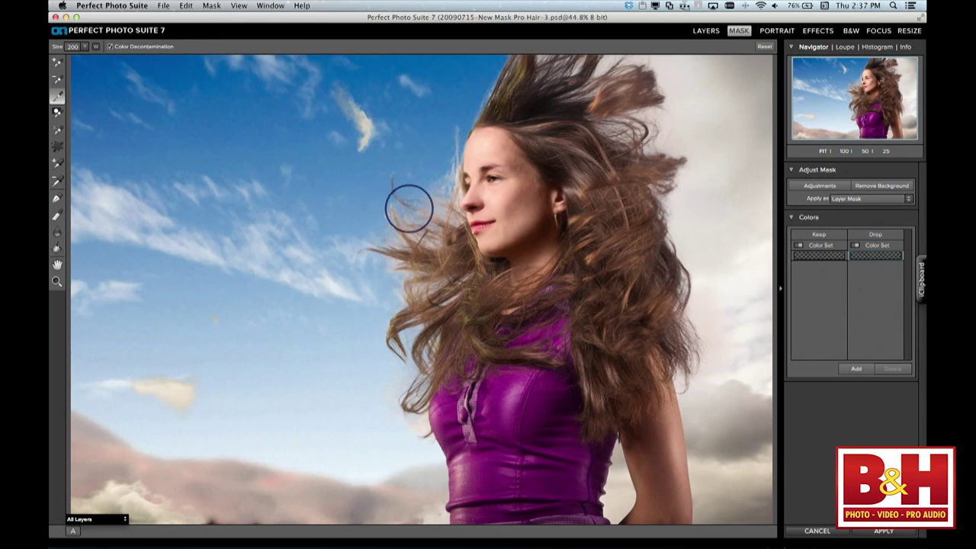
Touch up the flyaway hair in front of the face, and paint out the cloudy sky behind the woman's hair with a size 250 brush
{"action": "mouse_move", "coordinate": [404, 189]}
{"action": "left_mouse_down"}
{"action": "mouse_move", "coordinate": [415, 226]}
{"action": "mouse_move", "coordinate": [388, 254]}
{"action": "mouse_move", "coordinate": [414, 268]}
{"action": "mouse_move", "coordinate": [412, 351]}
{"action": "mouse_move", "coordinate": [443, 267]}
{"action": "mouse_move", "coordinate": [423, 200]}
{"action": "mouse_move", "coordinate": [404, 179]}
{"action": "left_mouse_up"}
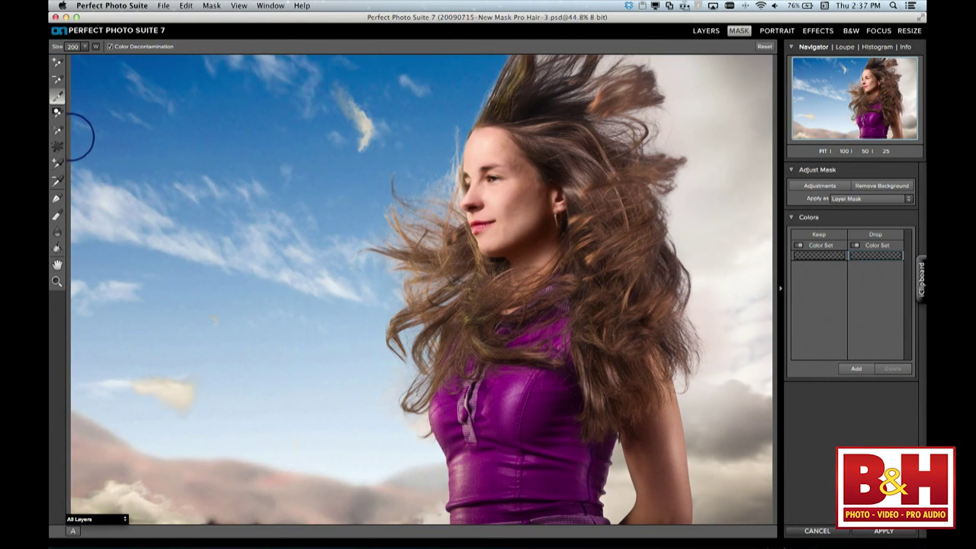
{"action": "left_click", "coordinate": [58, 132]}
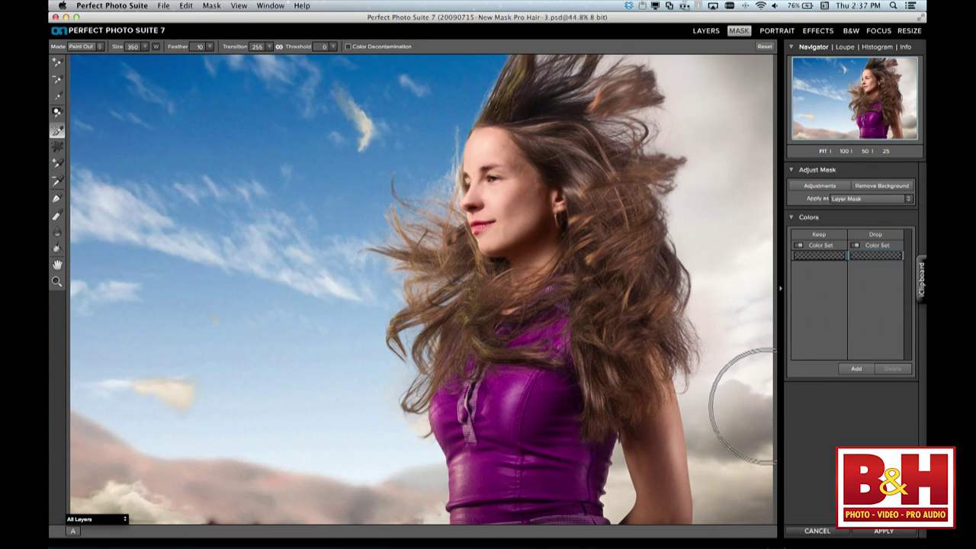
{"action": "key", "text": "bracketleft"}
{"action": "key", "text": "bracketleft"}
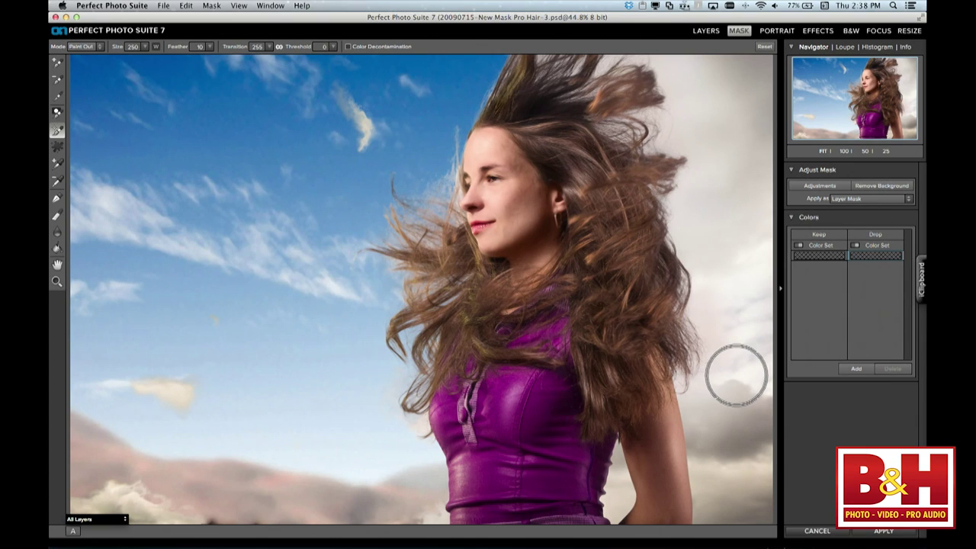
{"action": "mouse_move", "coordinate": [739, 374]}
{"action": "left_mouse_down"}
{"action": "mouse_move", "coordinate": [698, 378]}
{"action": "mouse_move", "coordinate": [678, 308]}
{"action": "mouse_move", "coordinate": [690, 275]}
{"action": "mouse_move", "coordinate": [676, 256]}
{"action": "mouse_move", "coordinate": [682, 165]}
{"action": "mouse_move", "coordinate": [663, 159]}
{"action": "mouse_move", "coordinate": [663, 139]}
{"action": "mouse_move", "coordinate": [645, 126]}
{"action": "mouse_move", "coordinate": [625, 129]}
{"action": "mouse_move", "coordinate": [650, 104]}
{"action": "mouse_move", "coordinate": [648, 61]}
{"action": "left_mouse_up"}
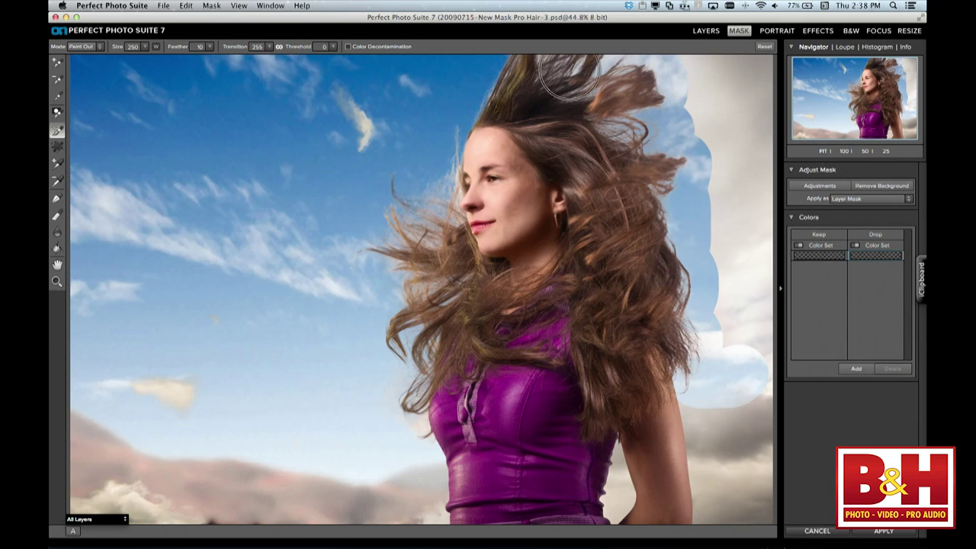
{"action": "mouse_move", "coordinate": [648, 133]}
{"action": "left_mouse_down"}
{"action": "mouse_move", "coordinate": [711, 217]}
{"action": "mouse_move", "coordinate": [743, 358]}
{"action": "mouse_move", "coordinate": [733, 233]}
{"action": "mouse_move", "coordinate": [686, 69]}
{"action": "left_mouse_up"}
{"action": "mouse_move", "coordinate": [751, 145]}
{"action": "left_mouse_down"}
{"action": "mouse_move", "coordinate": [763, 251]}
{"action": "mouse_move", "coordinate": [740, 76]}
{"action": "mouse_move", "coordinate": [751, 72]}
{"action": "left_mouse_up"}
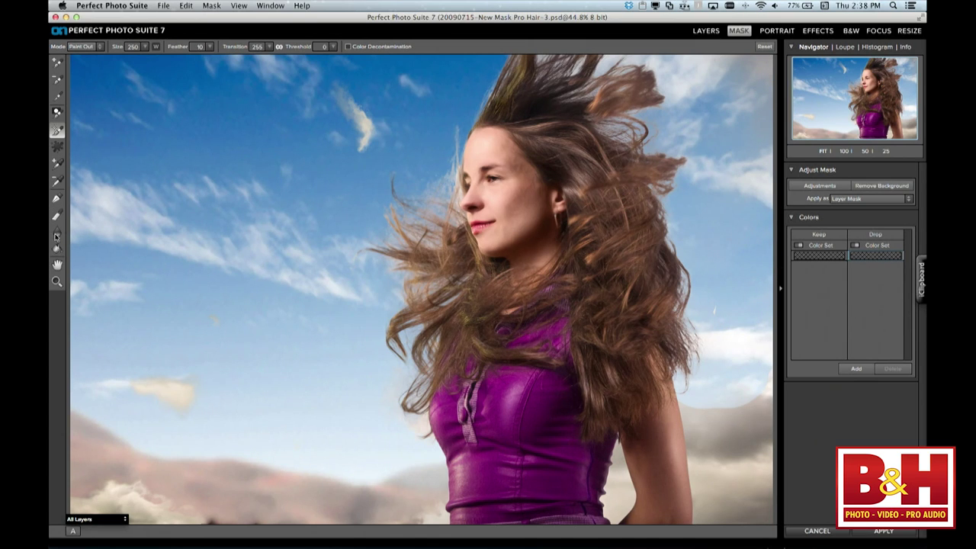
Outline the clouds beside the woman's back arm with the magnetic pen in Remove mode, and mask out the enclosed area
{"action": "left_click", "coordinate": [57, 199]}
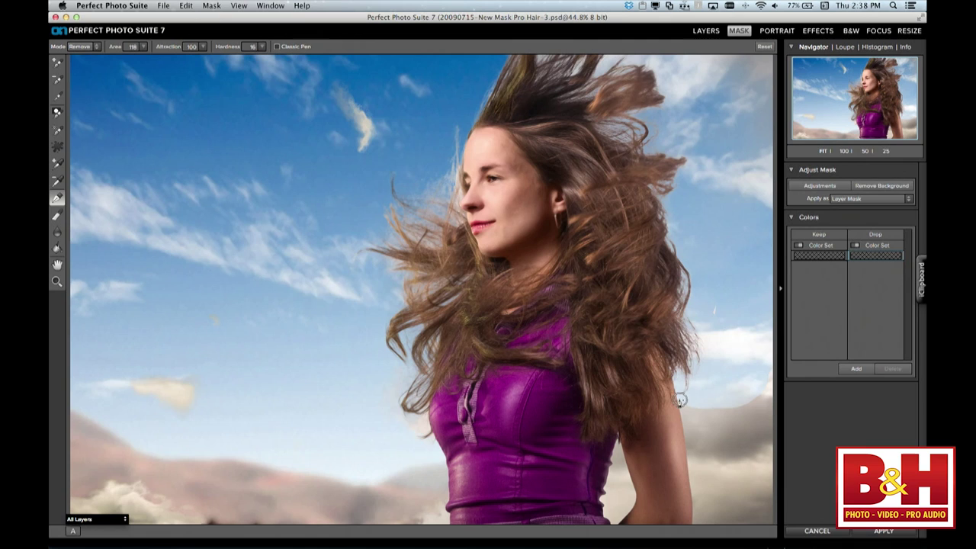
{"action": "mouse_move", "coordinate": [677, 402]}
{"action": "left_mouse_down"}
{"action": "mouse_move", "coordinate": [688, 481]}
{"action": "mouse_move", "coordinate": [682, 412]}
{"action": "mouse_move", "coordinate": [750, 403]}
{"action": "mouse_move", "coordinate": [688, 414]}
{"action": "mouse_move", "coordinate": [679, 406]}
{"action": "mouse_move", "coordinate": [697, 504]}
{"action": "mouse_move", "coordinate": [690, 487]}
{"action": "mouse_move", "coordinate": [680, 408]}
{"action": "mouse_move", "coordinate": [703, 502]}
{"action": "mouse_move", "coordinate": [683, 444]}
{"action": "mouse_move", "coordinate": [691, 499]}
{"action": "mouse_move", "coordinate": [687, 438]}
{"action": "left_mouse_up"}
{"action": "left_click_drag", "start_coordinate": [689, 450], "coordinate": [689, 488]}
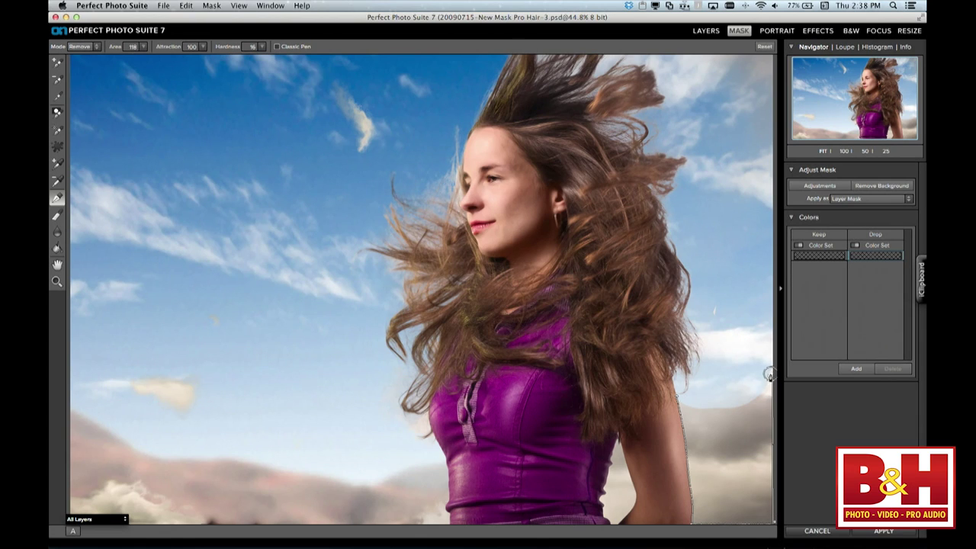
{"action": "mouse_move", "coordinate": [683, 402]}
{"action": "left_mouse_down"}
{"action": "mouse_move", "coordinate": [758, 404]}
{"action": "mouse_move", "coordinate": [771, 377]}
{"action": "mouse_move", "coordinate": [675, 397]}
{"action": "left_mouse_up"}
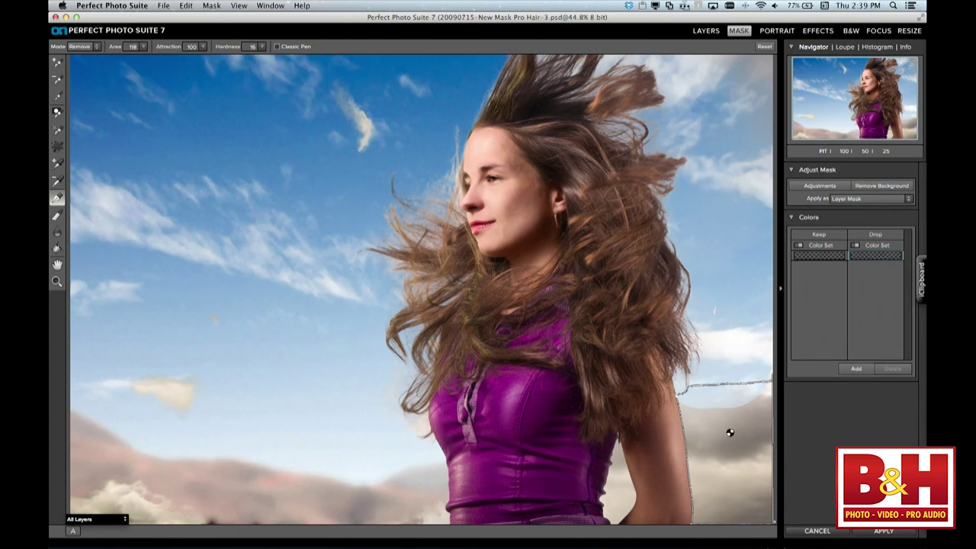
{"action": "left_click", "coordinate": [730, 433]}
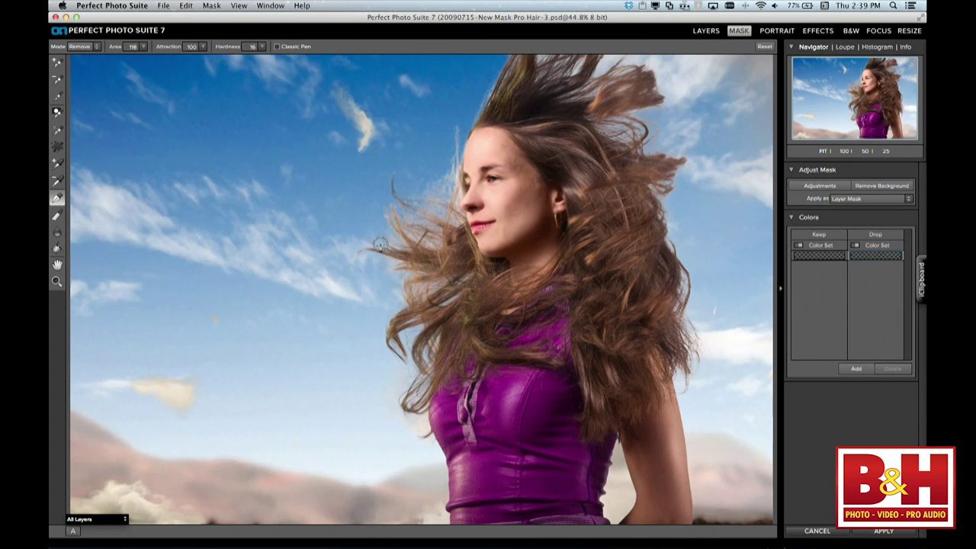
Try chiseling the hair mask's edge in front of the face in Remove mode with Amount 42, and discard the whole mask edit
{"action": "left_click", "coordinate": [56, 216]}
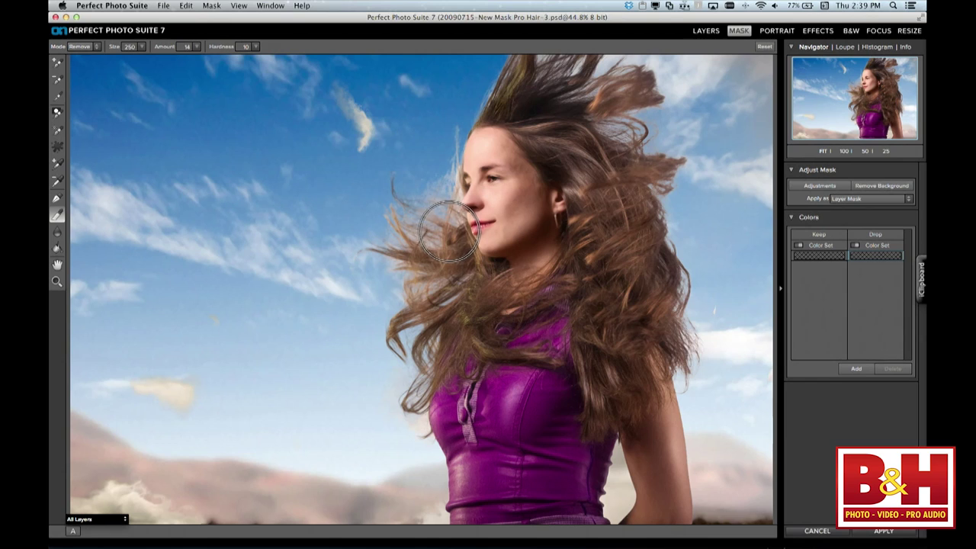
{"action": "left_click", "coordinate": [197, 47]}
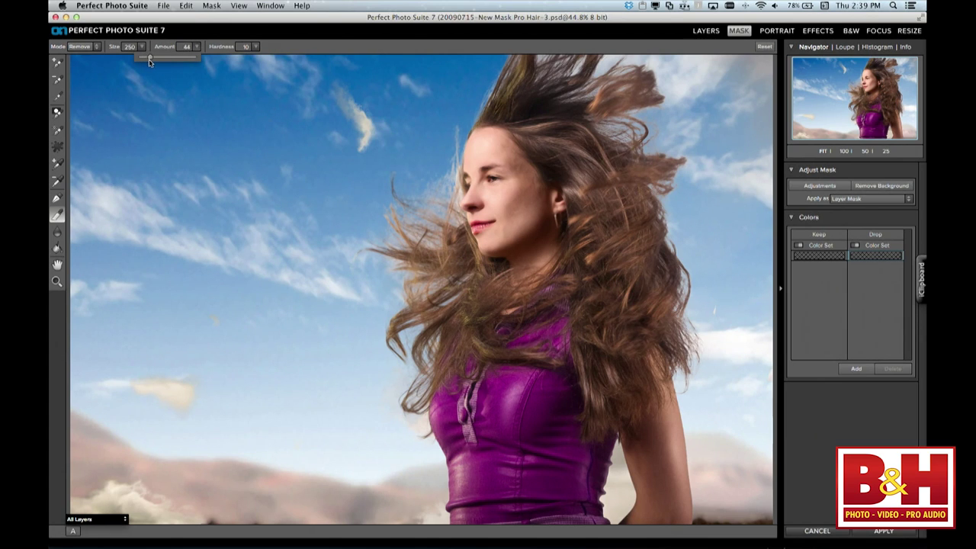
{"action": "left_click_drag", "start_coordinate": [149, 63], "coordinate": [150, 63]}
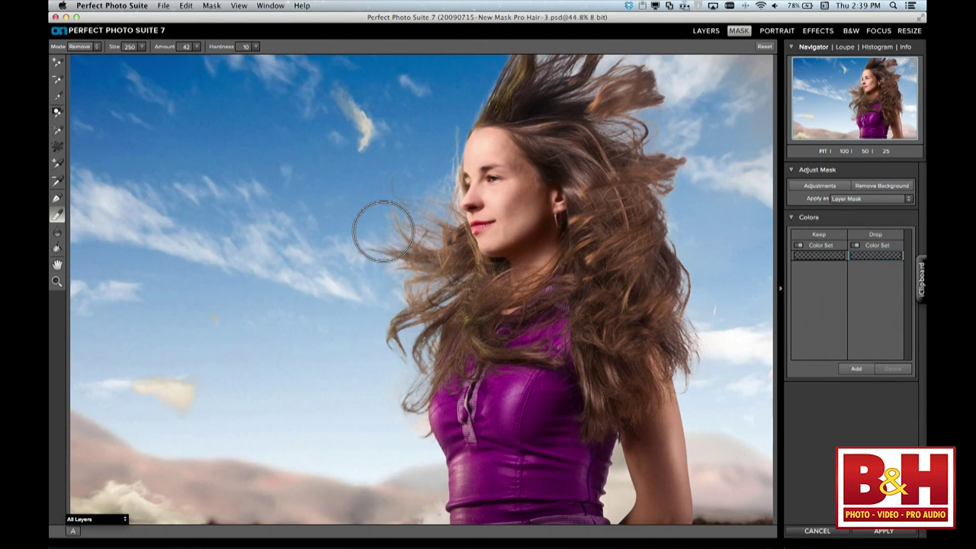
{"action": "left_click", "coordinate": [816, 531]}
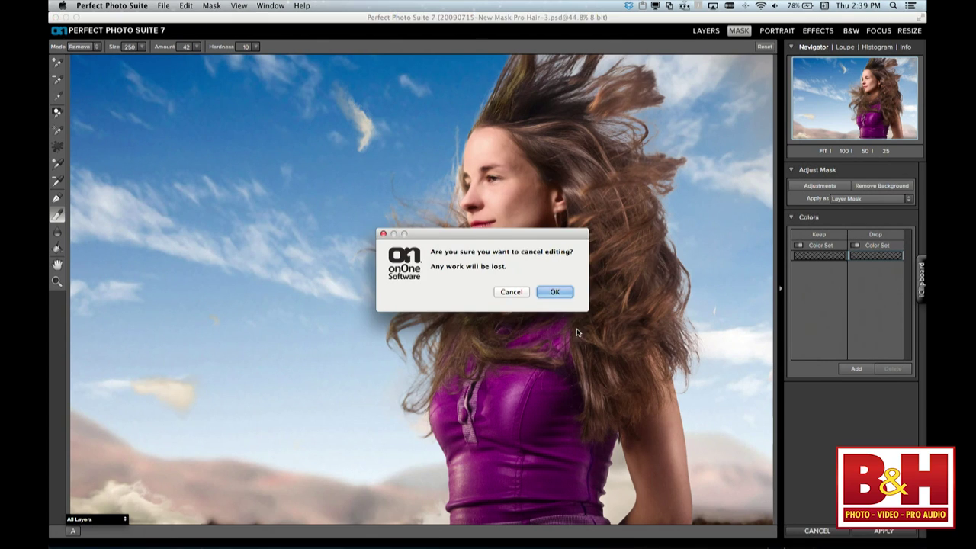
{"action": "left_click", "coordinate": [561, 292]}
Switch to Lightroom and send the bride and groom photo 20091006-PMask_Theatre_1.psd to Perfect Photo Suite 7 as a newly created document
{"action": "mouse_move", "coordinate": [604, 539]}
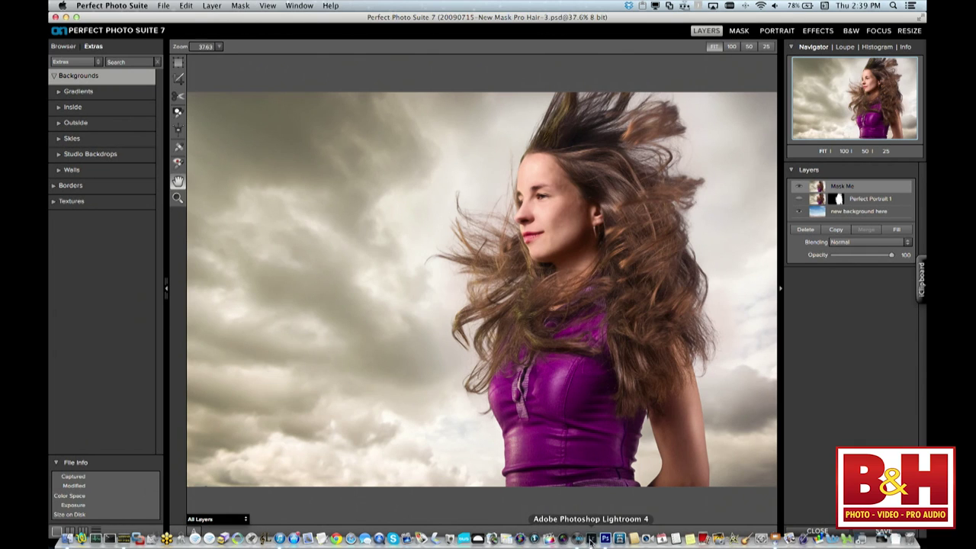
{"action": "left_click", "coordinate": [592, 539]}
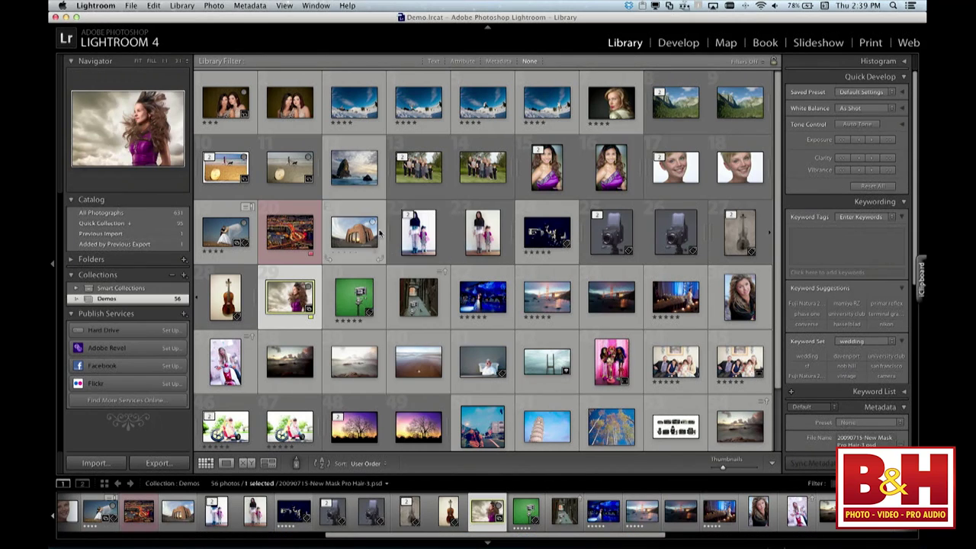
{"action": "left_click", "coordinate": [222, 230]}
{"action": "right_click", "coordinate": [222, 231]}
{"action": "key", "text": "Escape"}
{"action": "left_click", "coordinate": [131, 5]}
{"action": "mouse_move", "coordinate": [146, 206]}
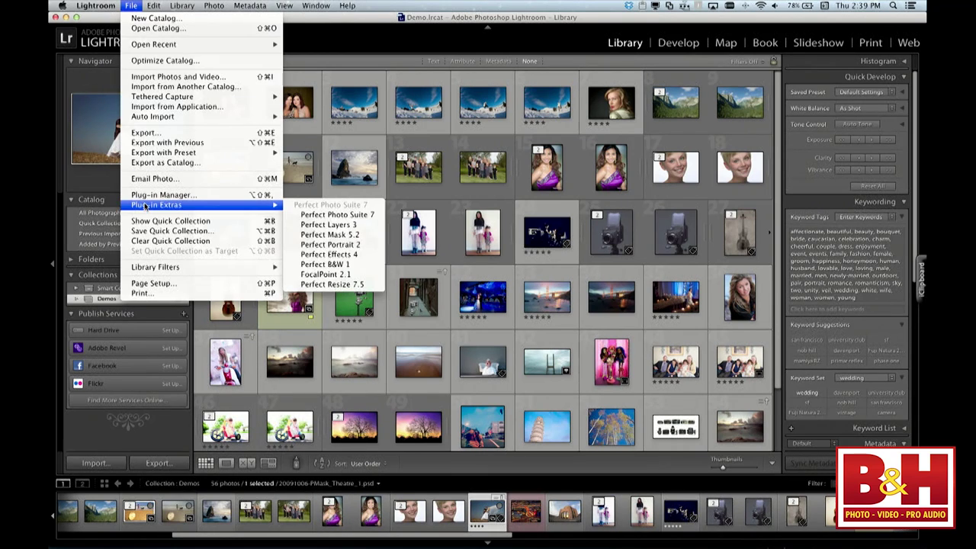
{"action": "left_click", "coordinate": [306, 235]}
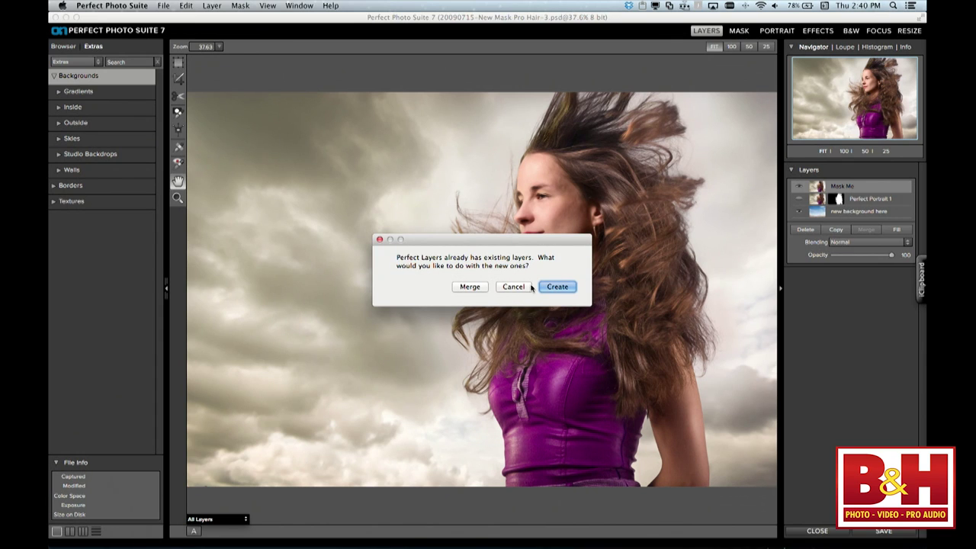
{"action": "left_click", "coordinate": [557, 287]}
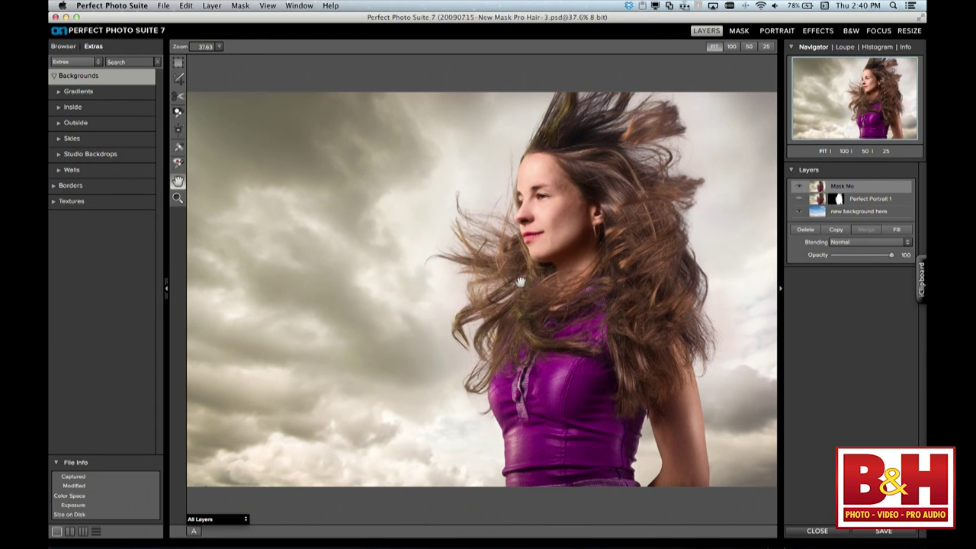
{"action": "left_click", "coordinate": [473, 302]}
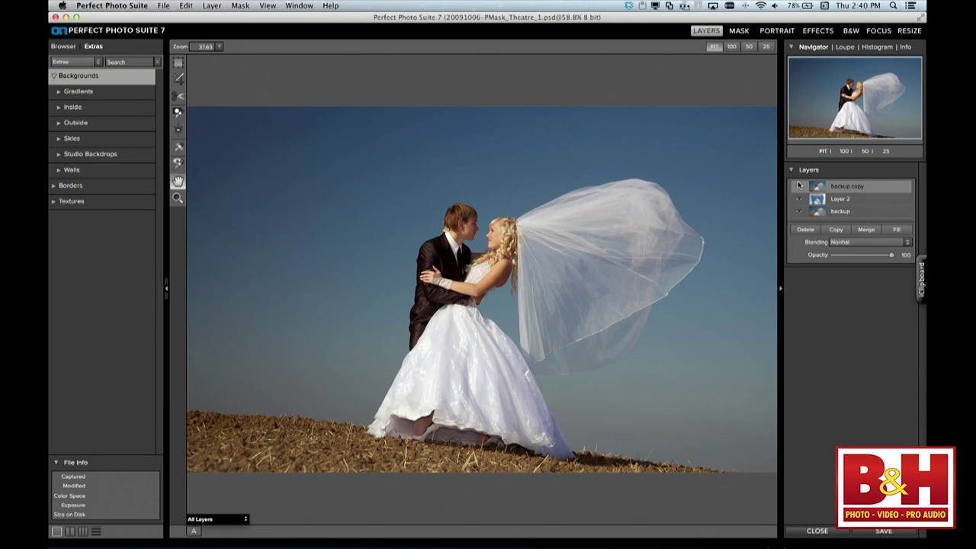
Examine the sky beneath the backup copy layer, and browse the Skies category of the supplied backgrounds
{"action": "left_click", "coordinate": [800, 186]}
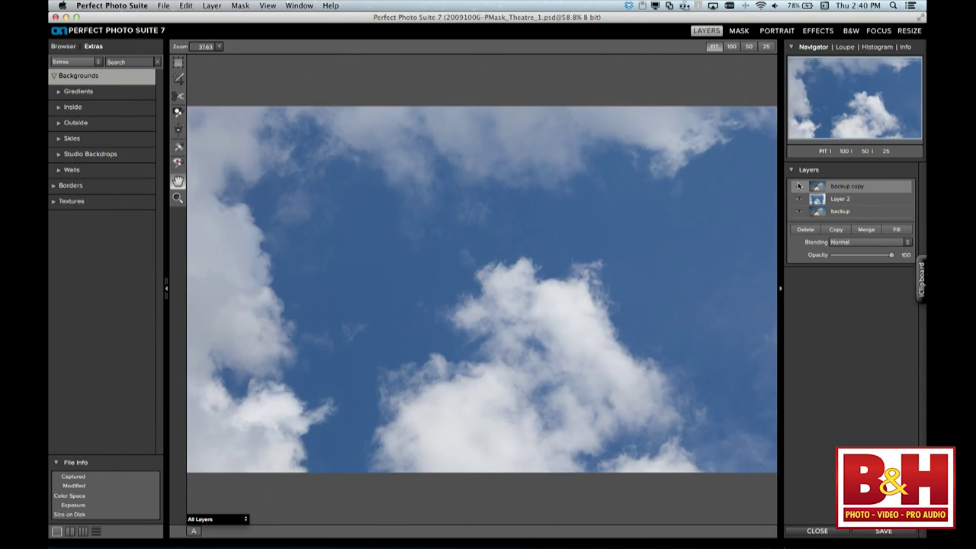
{"action": "left_click", "coordinate": [799, 186]}
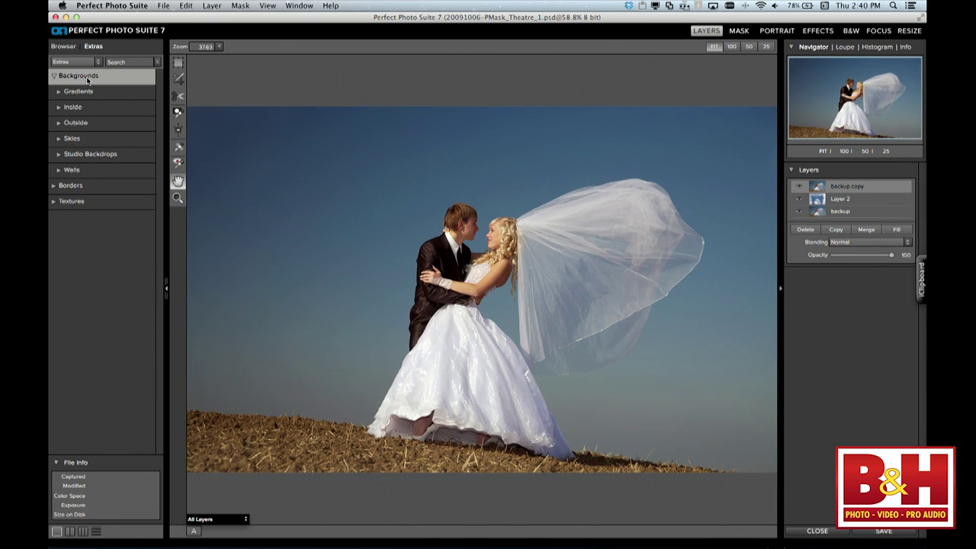
{"action": "left_click", "coordinate": [66, 139]}
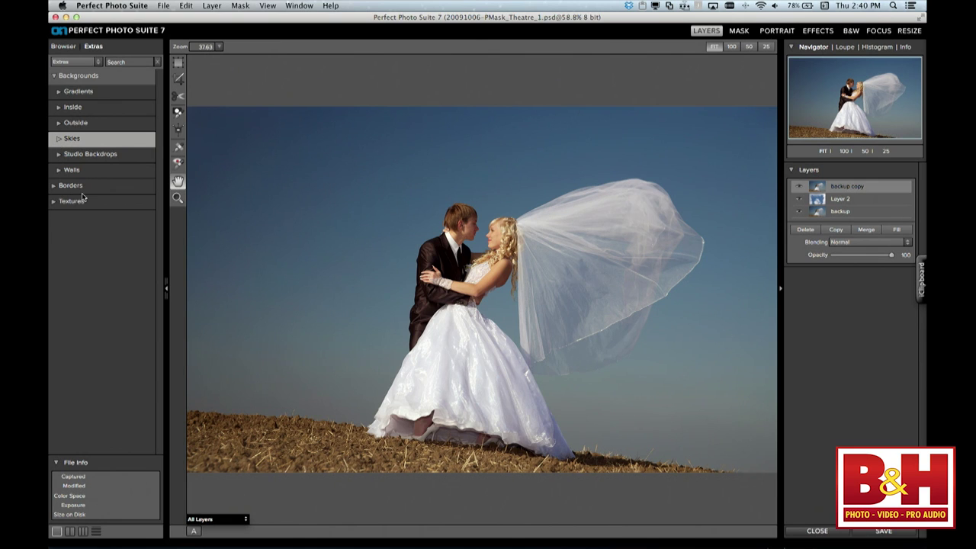
{"action": "scroll", "coordinate": [100, 199], "scroll_direction": "down", "scroll_amount": 10}
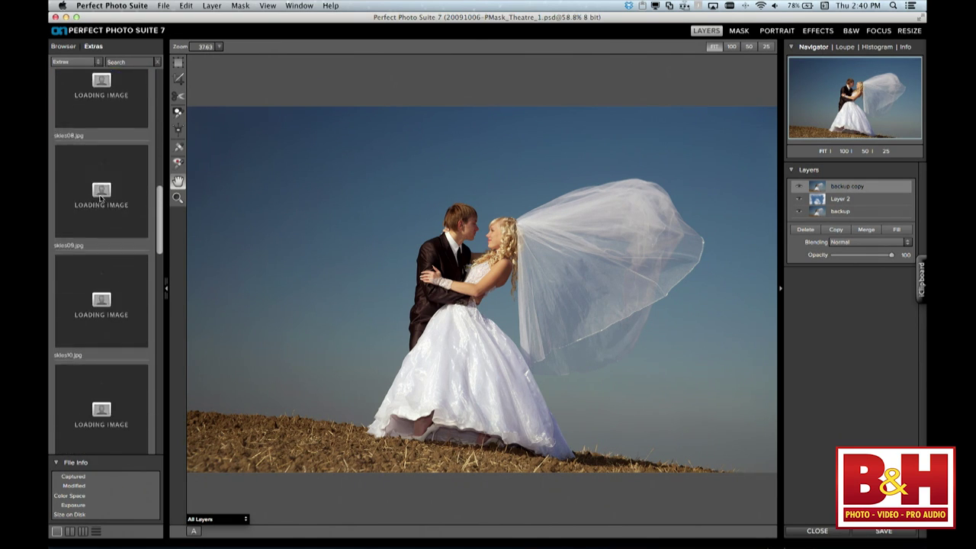
{"action": "scroll", "coordinate": [100, 198], "scroll_direction": "down", "scroll_amount": 5}
{"action": "scroll", "coordinate": [100, 198], "scroll_direction": "down", "scroll_amount": 5}
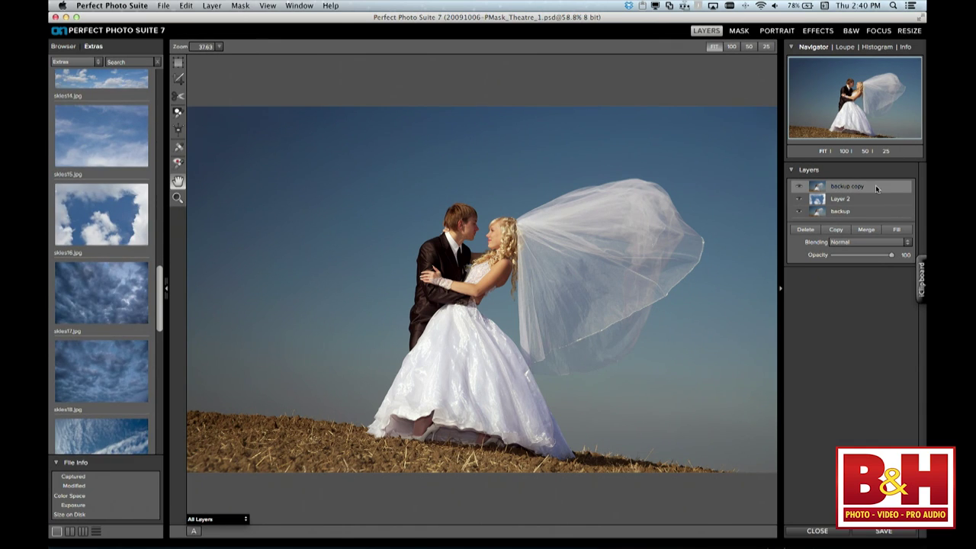
Compare the couple's photo with the replacement sky by hiding and showing the backup copy layer
{"action": "left_click", "coordinate": [799, 188]}
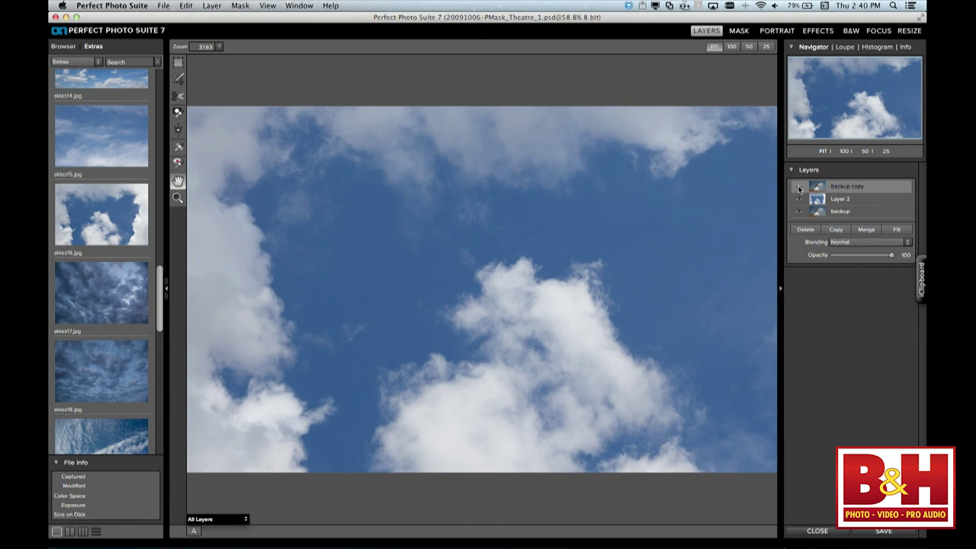
{"action": "left_click", "coordinate": [799, 189]}
{"action": "left_click", "coordinate": [799, 188]}
{"action": "left_click", "coordinate": [799, 188]}
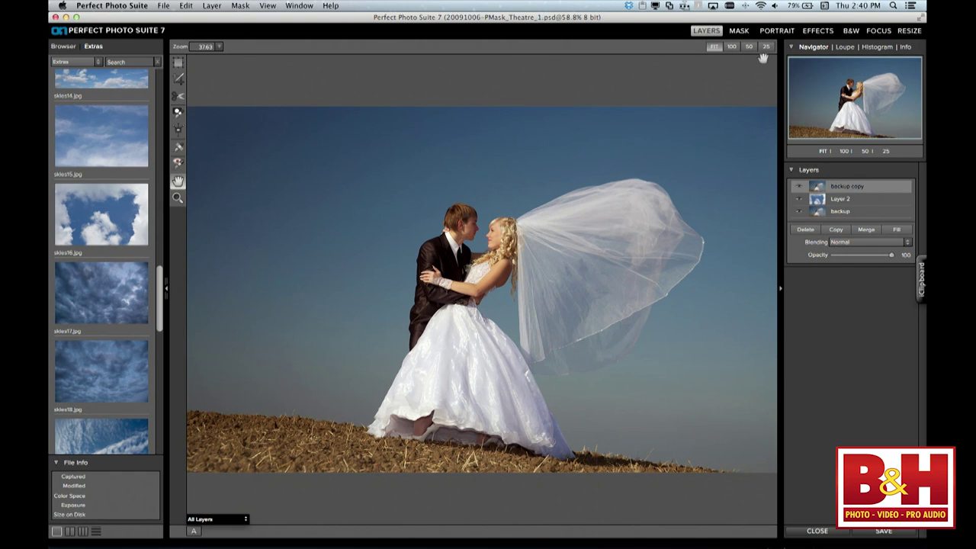
Take the backup copy layer into the Mask module, and try the automatic background removal with Refine 24 and Segment 8
{"action": "left_click", "coordinate": [739, 32]}
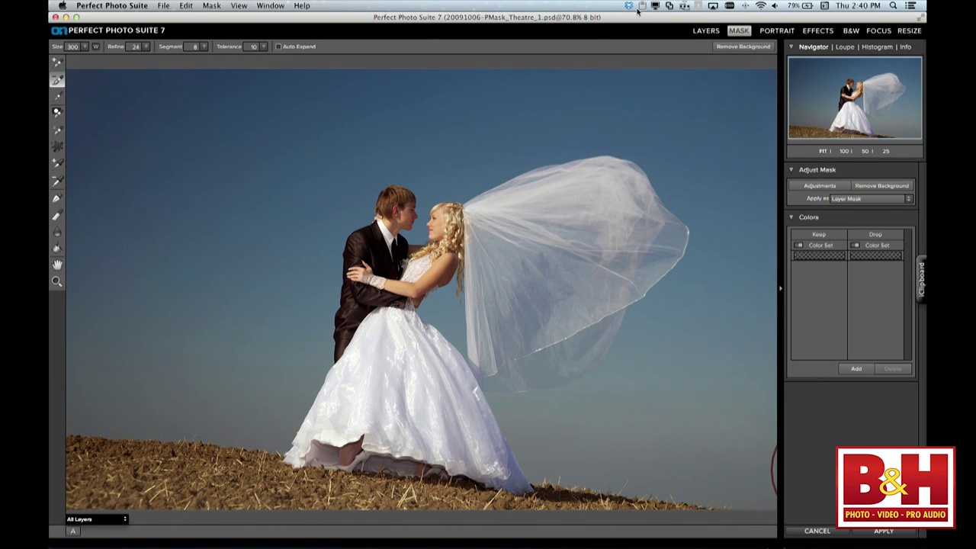
{"action": "left_click", "coordinate": [729, 48]}
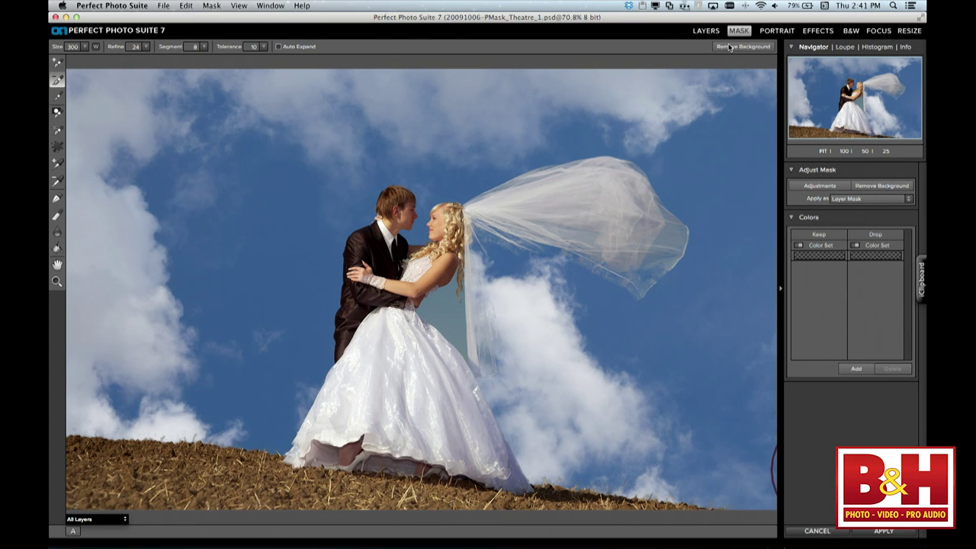
{"action": "left_click", "coordinate": [729, 48]}
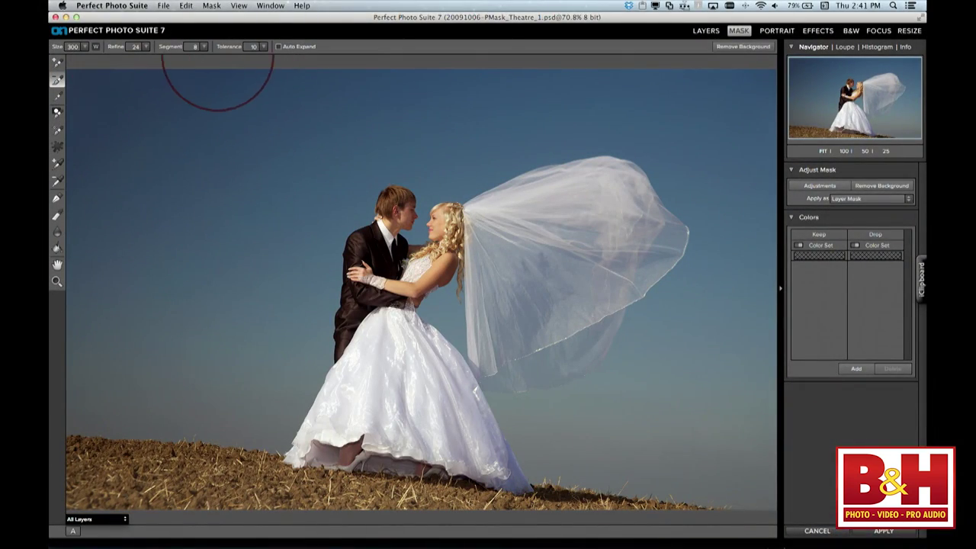
Set Refine and Segment both to 2, and automatically remove the sky behind the couple
{"action": "left_click_drag", "start_coordinate": [147, 49], "coordinate": [93, 59]}
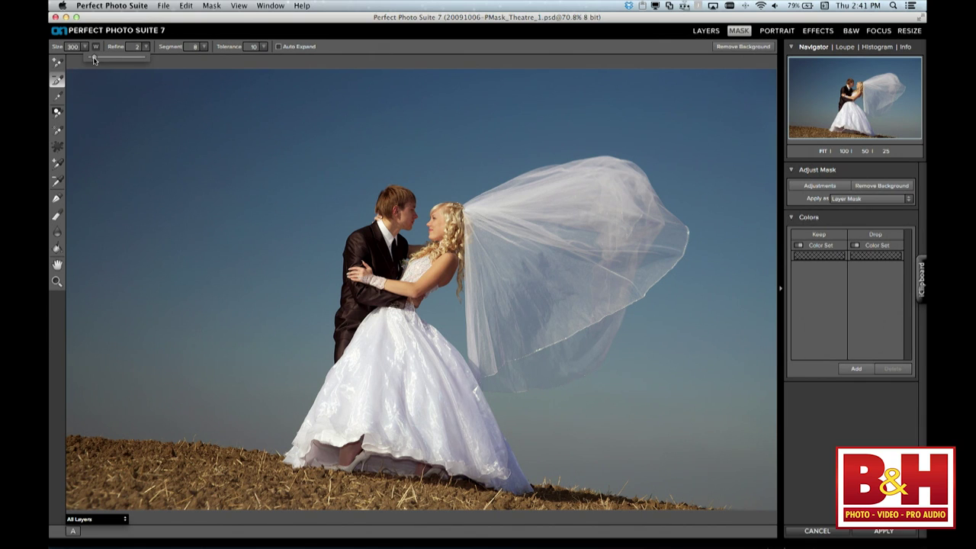
{"action": "left_click", "coordinate": [205, 49]}
{"action": "left_click_drag", "start_coordinate": [205, 50], "coordinate": [150, 61]}
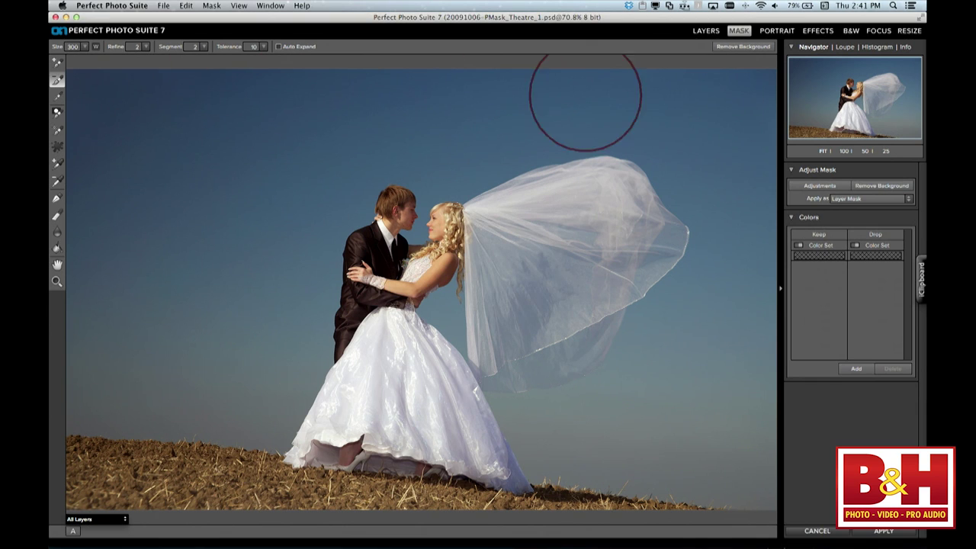
{"action": "left_click", "coordinate": [733, 48]}
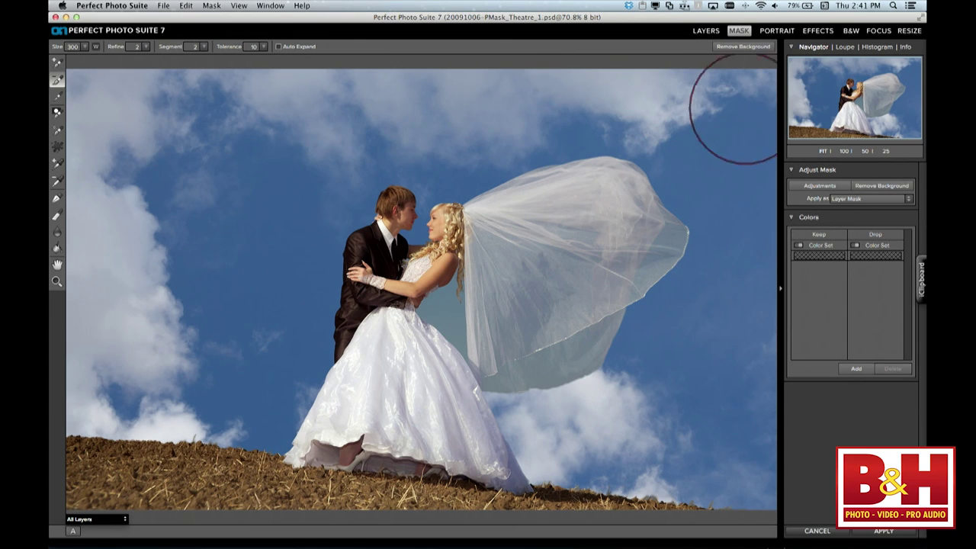
Mask out the leftover sky patch between the bride's arm, dress and veil with the brush reduced to size 80
{"action": "key", "text": "bracketleft"}
{"action": "key", "text": "bracketleft"}
{"action": "key", "text": "bracketleft"}
{"action": "key", "text": "bracketleft"}
{"action": "key", "text": "bracketleft"}
{"action": "key", "text": "bracketleft"}
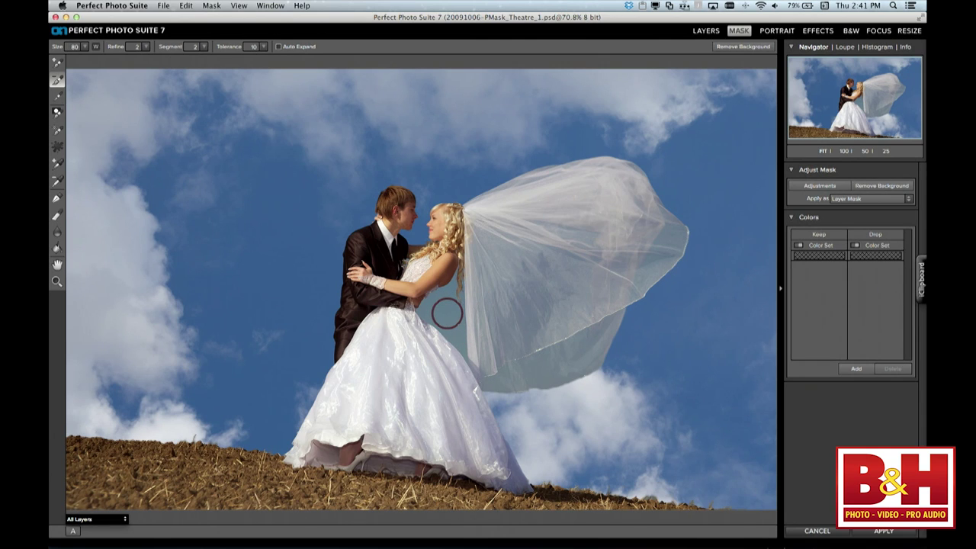
{"action": "left_click", "coordinate": [447, 311]}
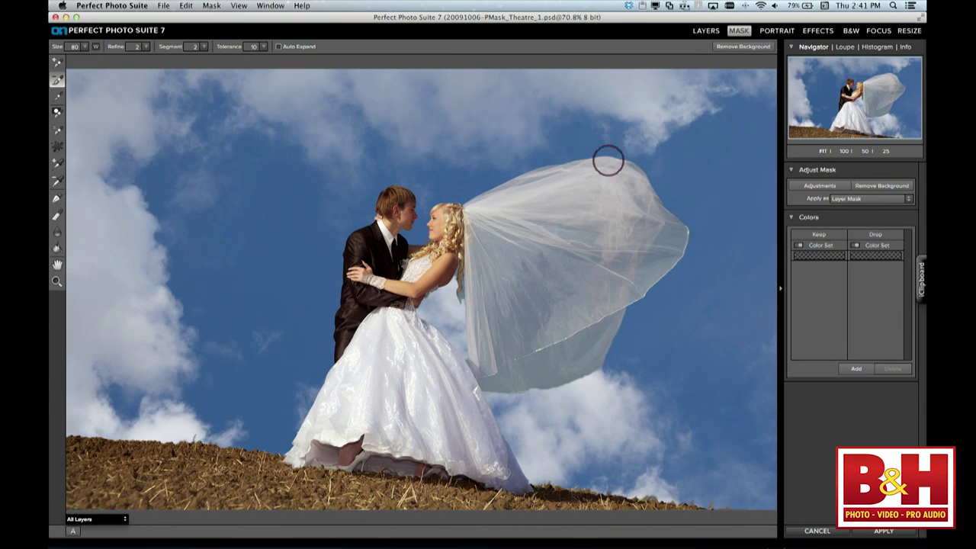
Paint out the sky showing through the bride's veil with the mask refining brush reduced to size 200
{"action": "left_click", "coordinate": [59, 132]}
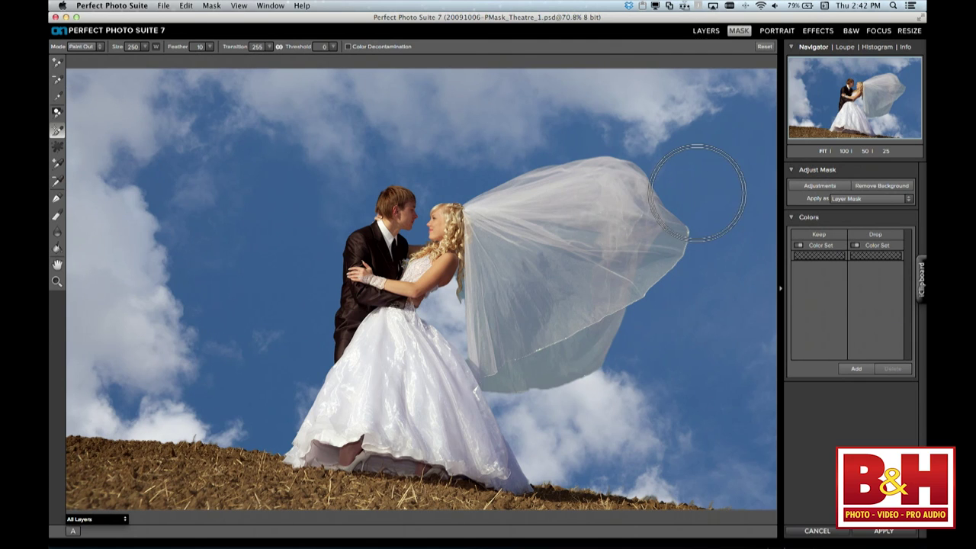
{"action": "key", "text": "bracketleft"}
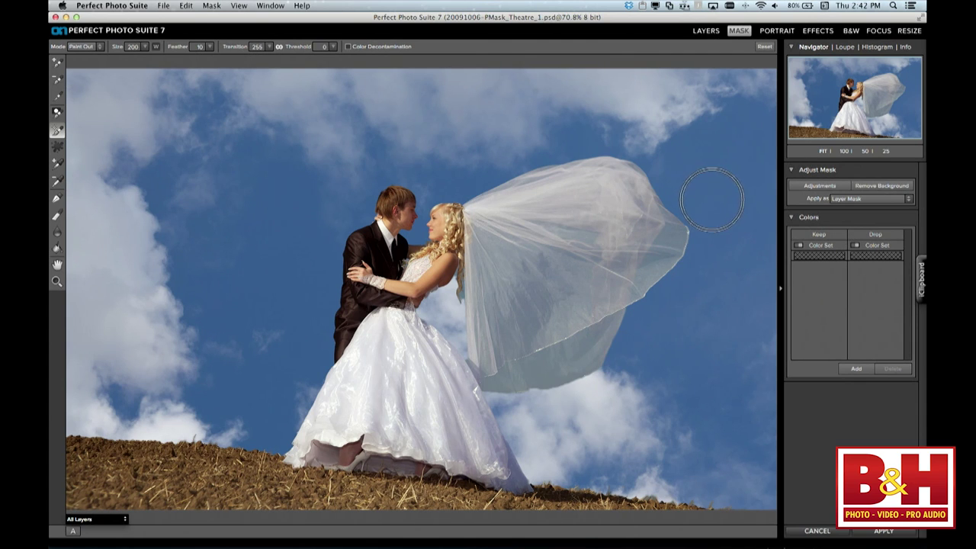
{"action": "mouse_move", "coordinate": [711, 203]}
{"action": "left_mouse_down"}
{"action": "mouse_move", "coordinate": [664, 241]}
{"action": "mouse_move", "coordinate": [634, 301]}
{"action": "mouse_move", "coordinate": [544, 368]}
{"action": "mouse_move", "coordinate": [501, 364]}
{"action": "mouse_move", "coordinate": [491, 335]}
{"action": "mouse_move", "coordinate": [485, 288]}
{"action": "mouse_move", "coordinate": [505, 207]}
{"action": "mouse_move", "coordinate": [672, 193]}
{"action": "mouse_move", "coordinate": [579, 183]}
{"action": "mouse_move", "coordinate": [584, 250]}
{"action": "mouse_move", "coordinate": [567, 262]}
{"action": "mouse_move", "coordinate": [565, 305]}
{"action": "mouse_move", "coordinate": [534, 325]}
{"action": "left_mouse_up"}
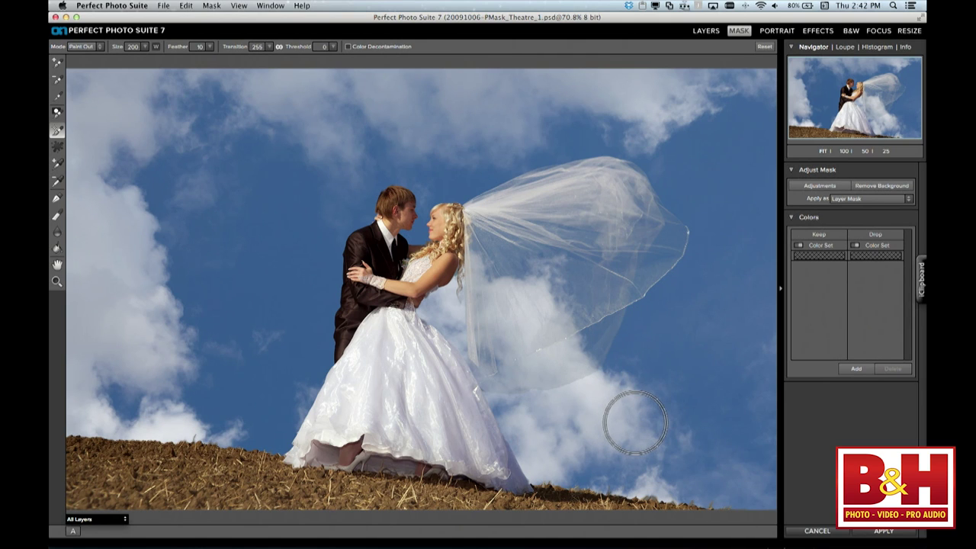
Trim the fringe along the veil's upper edge with the Chisel tool in Remove mode, reduced to size 100
{"action": "key", "text": "super+equal"}
{"action": "key", "text": "super+equal"}
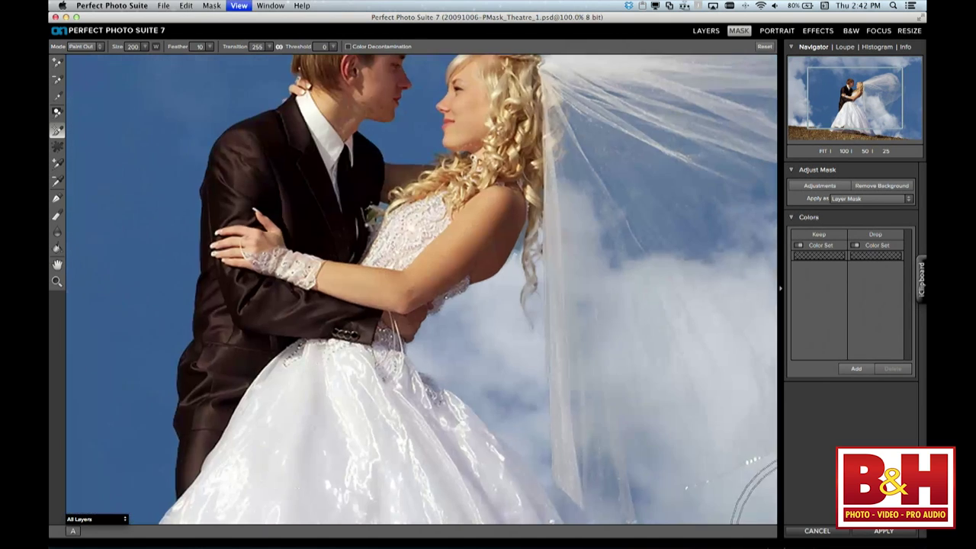
{"action": "mouse_move", "coordinate": [625, 211]}
{"action": "left_mouse_down"}
{"action": "mouse_move", "coordinate": [396, 407]}
{"action": "mouse_move", "coordinate": [251, 435]}
{"action": "left_mouse_up"}
{"action": "key", "text": "super+equal"}
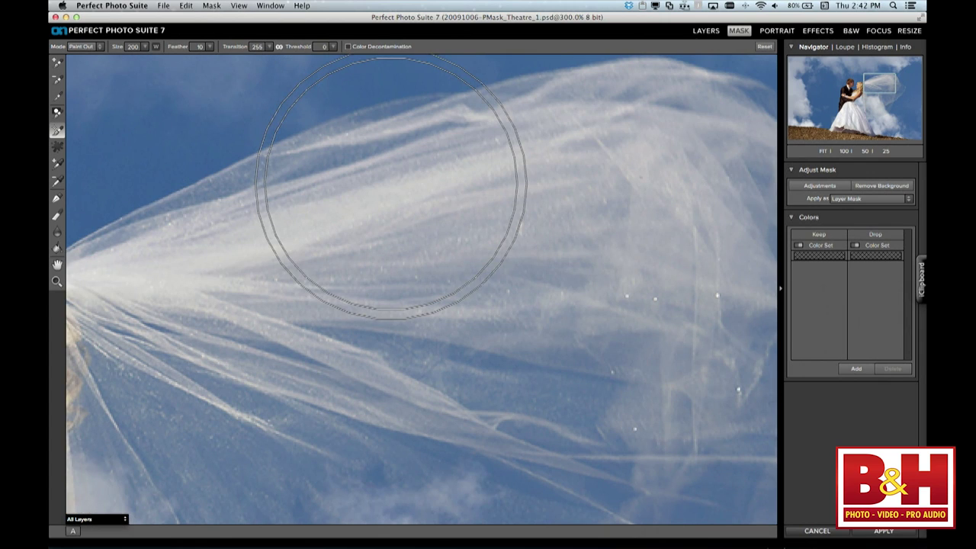
{"action": "left_click_drag", "start_coordinate": [407, 216], "coordinate": [415, 286]}
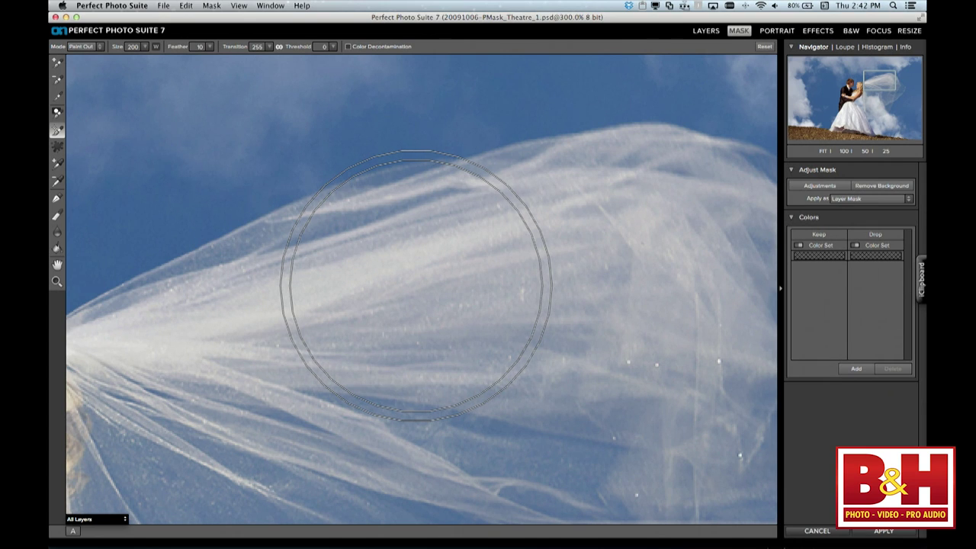
{"action": "left_click", "coordinate": [57, 199]}
{"action": "left_click", "coordinate": [57, 217]}
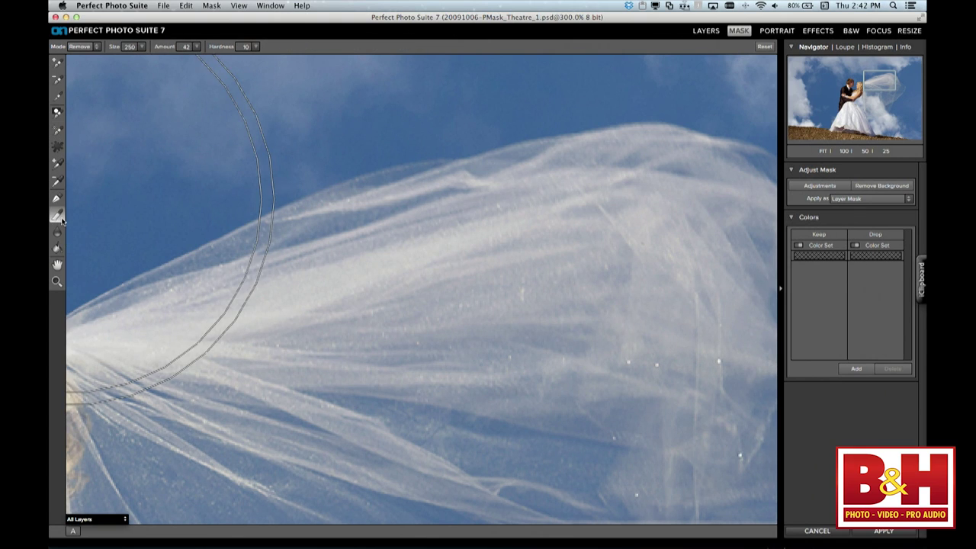
{"action": "key", "text": "bracketleft"}
{"action": "key", "text": "bracketleft"}
{"action": "key", "text": "bracketleft"}
{"action": "key", "text": "bracketleft"}
{"action": "key", "text": "bracketleft"}
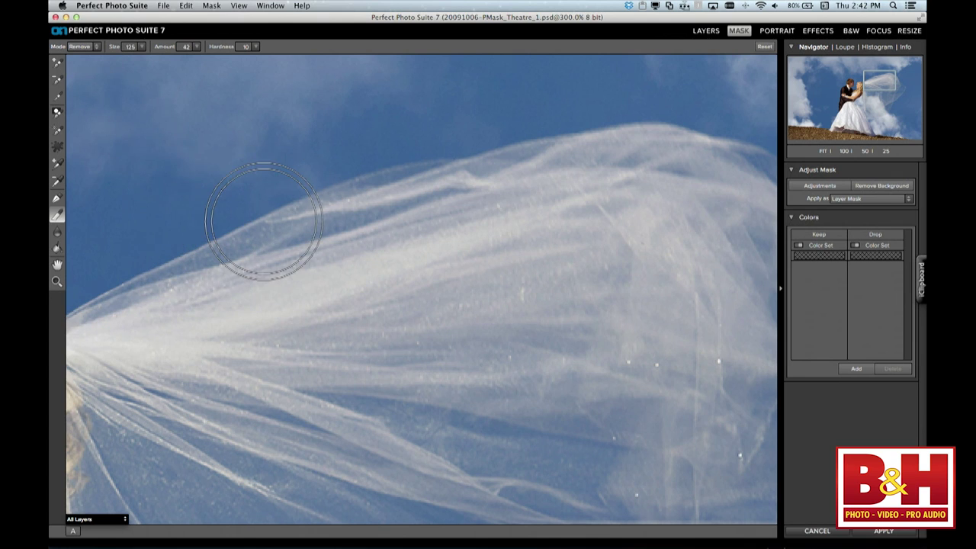
{"action": "key", "text": "bracketleft"}
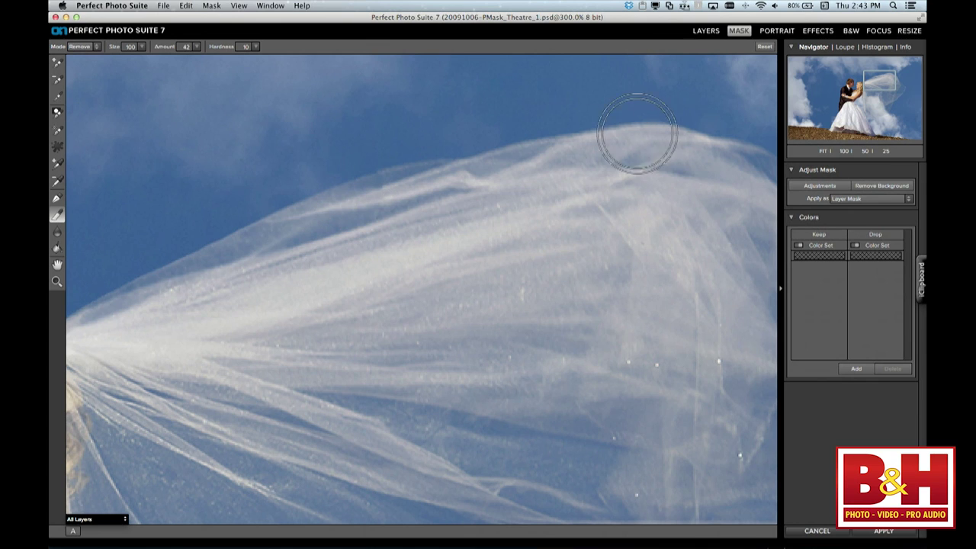
Chisel the whole mask edge at amount 42, and again with the amount raised to 148
{"action": "left_click", "coordinate": [58, 217]}
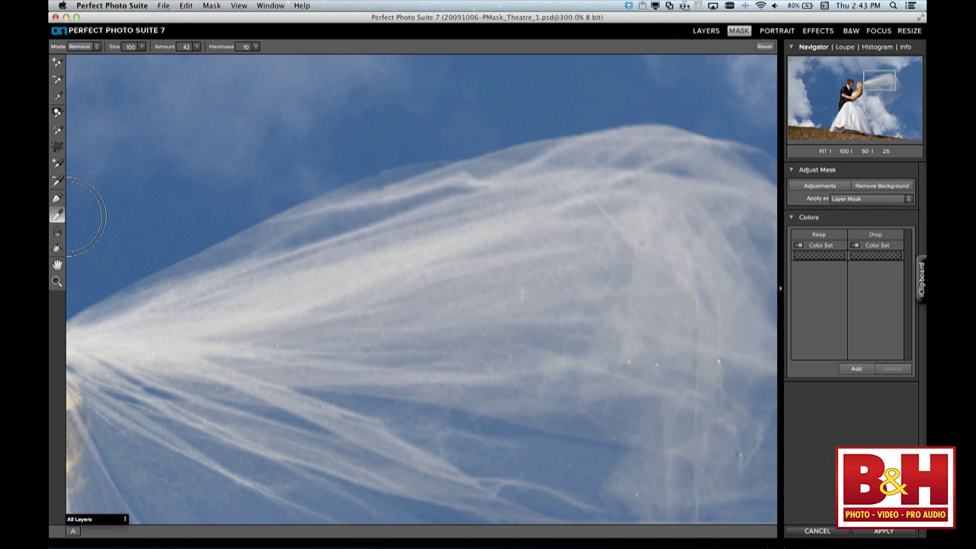
{"action": "left_click", "coordinate": [198, 47]}
{"action": "left_click_drag", "start_coordinate": [197, 58], "coordinate": [171, 58]}
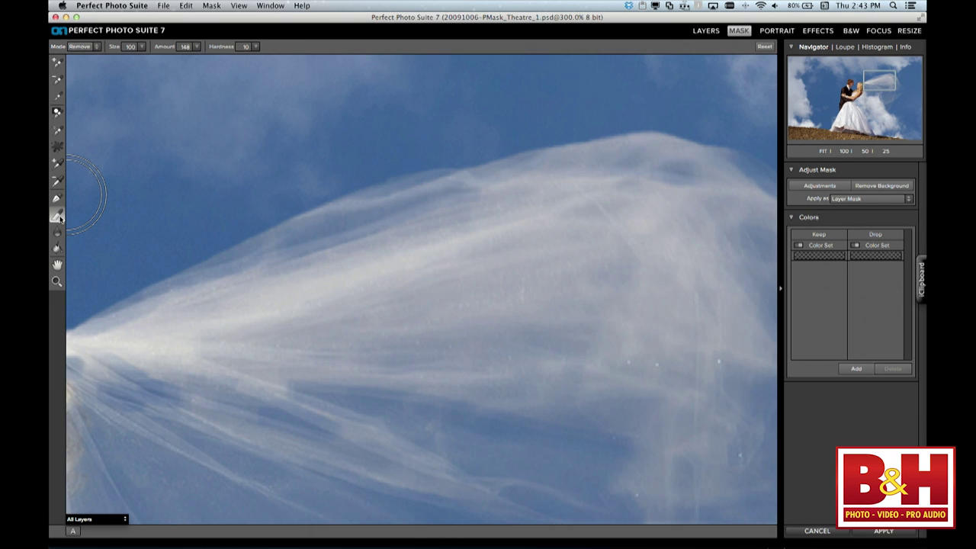
Apply the finished mask, and shift the replacement sky in Layer 2 leftward behind the couple
{"action": "key", "text": "super+0"}
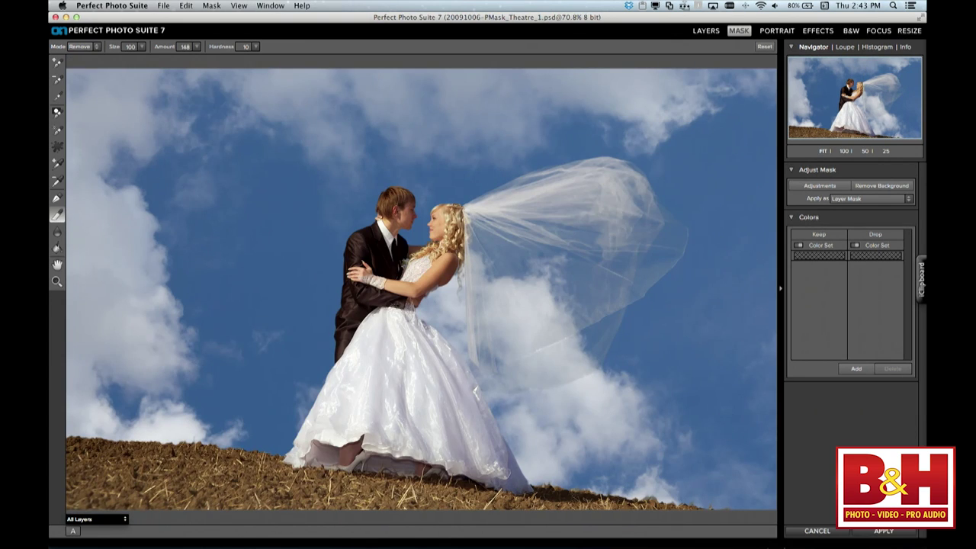
{"action": "left_click", "coordinate": [885, 531]}
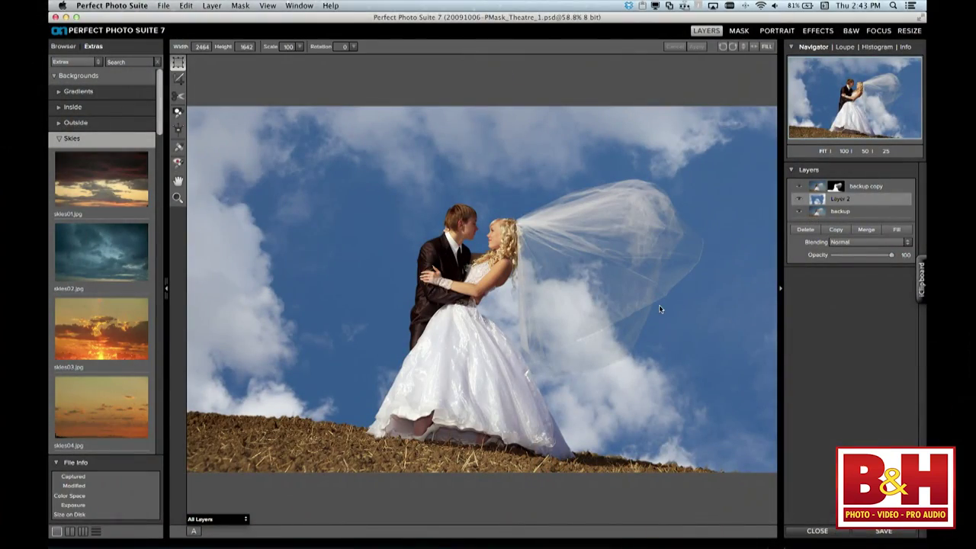
{"action": "left_click_drag", "start_coordinate": [721, 347], "coordinate": [593, 343]}
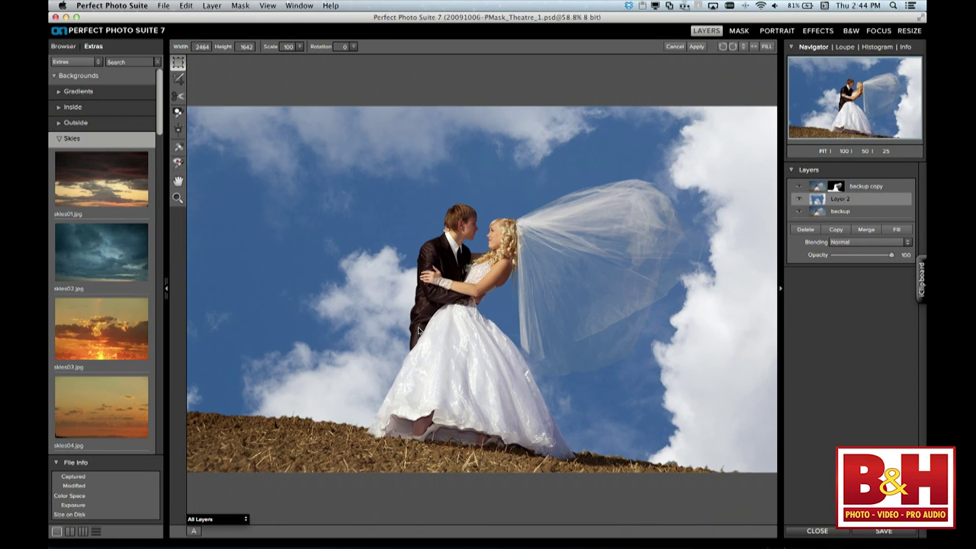
{"action": "left_click", "coordinate": [96, 5]}
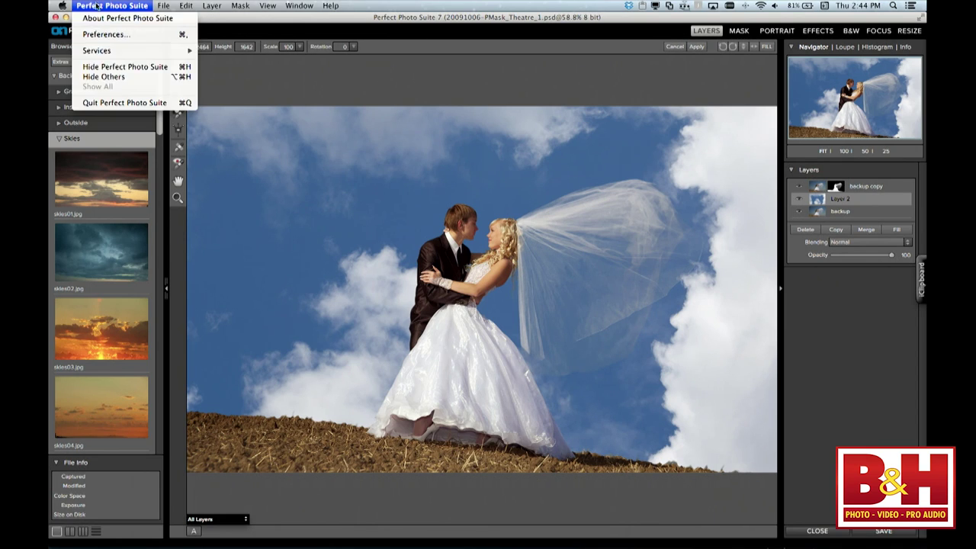
{"action": "left_click", "coordinate": [117, 102]}
{"action": "left_click", "coordinate": [442, 300]}
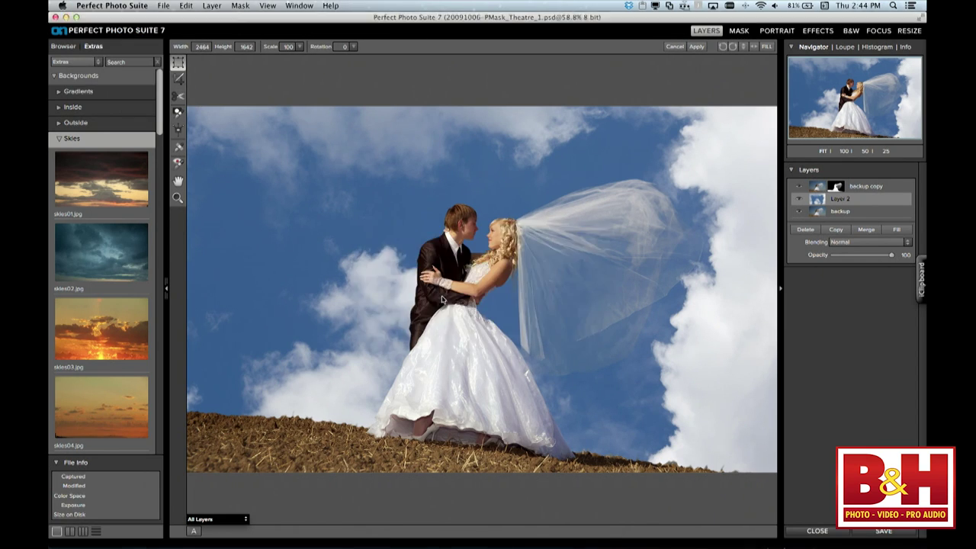